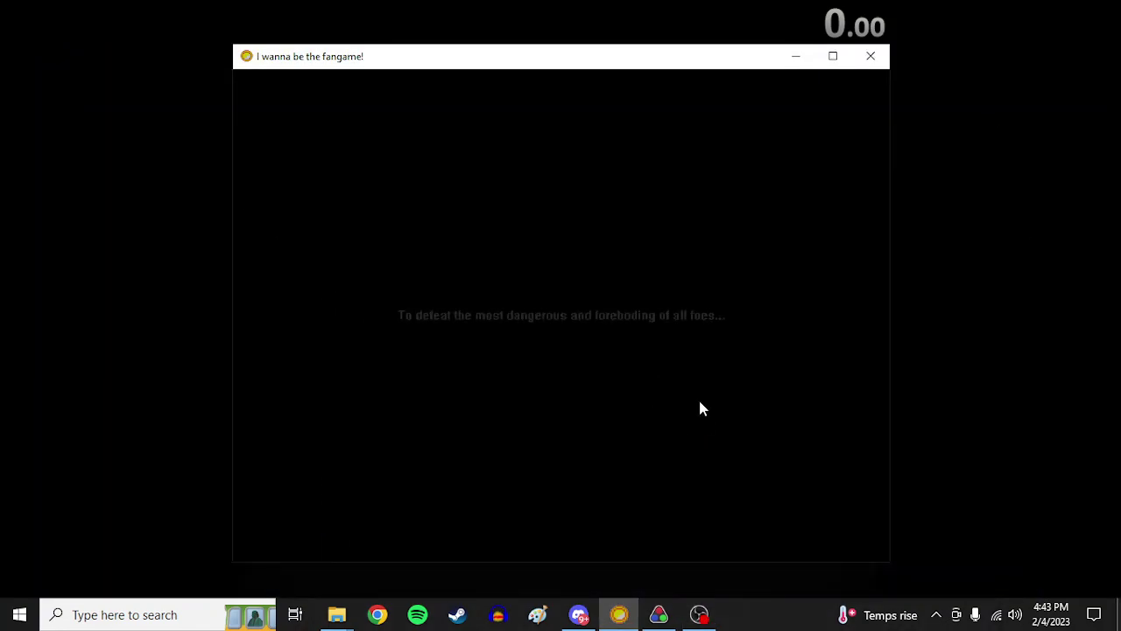
# Skip the intro, start a new Medium game, and run left through town to the tower
pyautogui.press('shift')
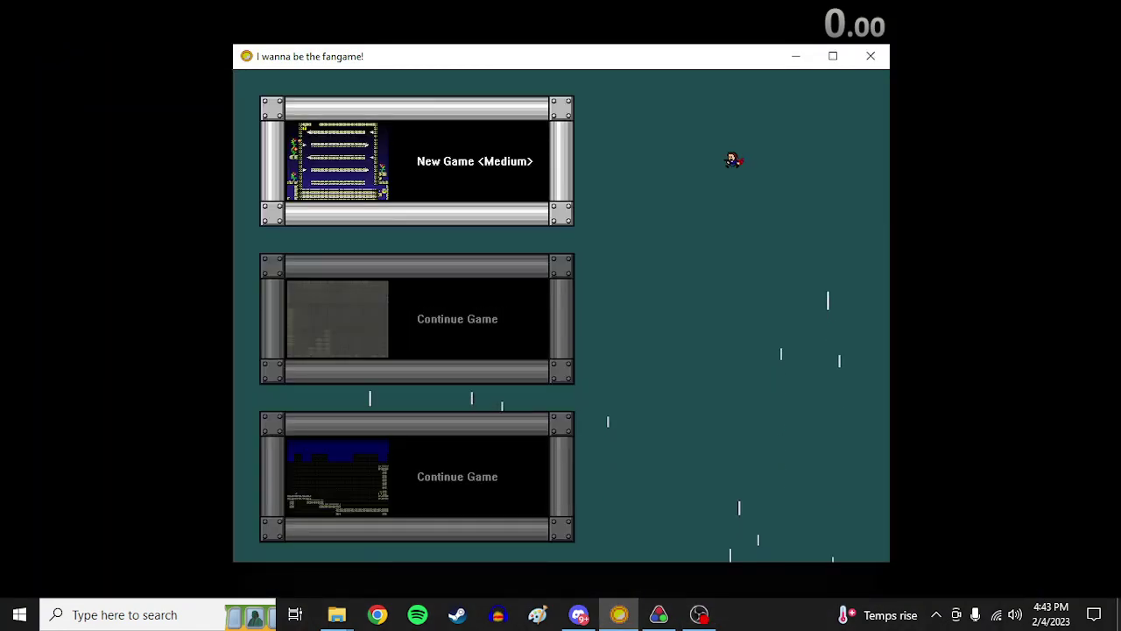
pyautogui.press('shift')
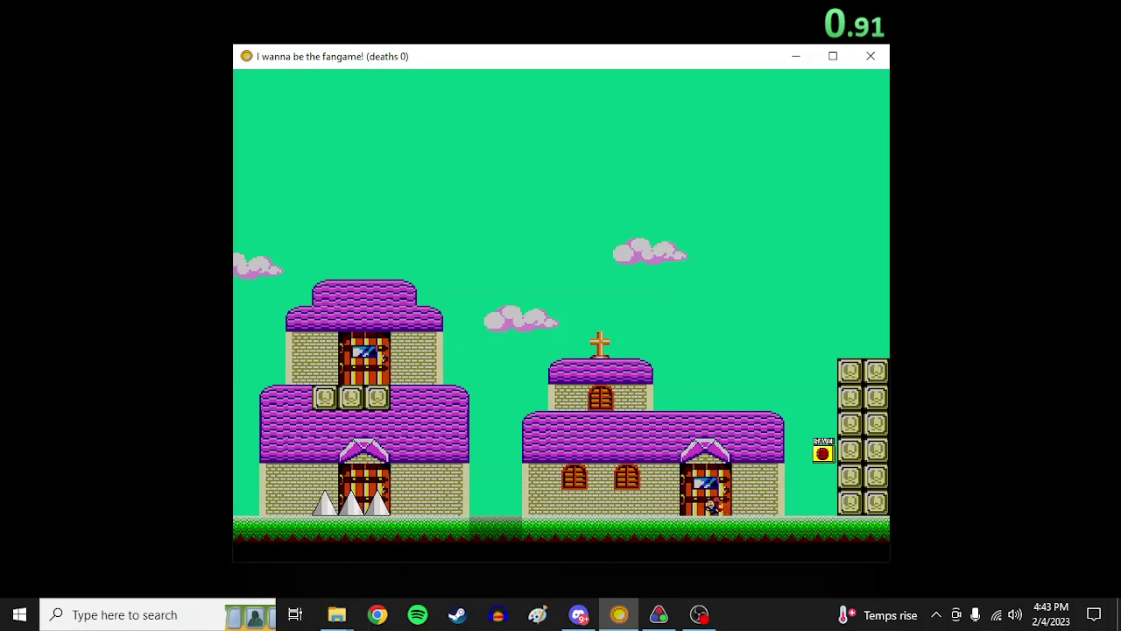
pyautogui.press('shift')
pyautogui.press('Left')
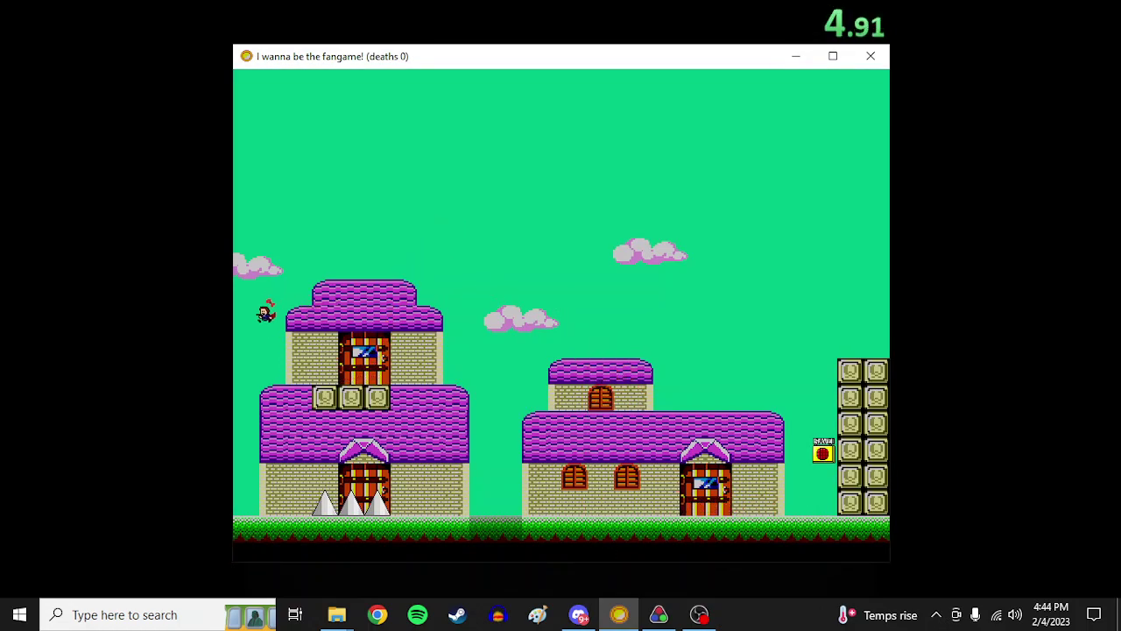
pyautogui.press('Left')
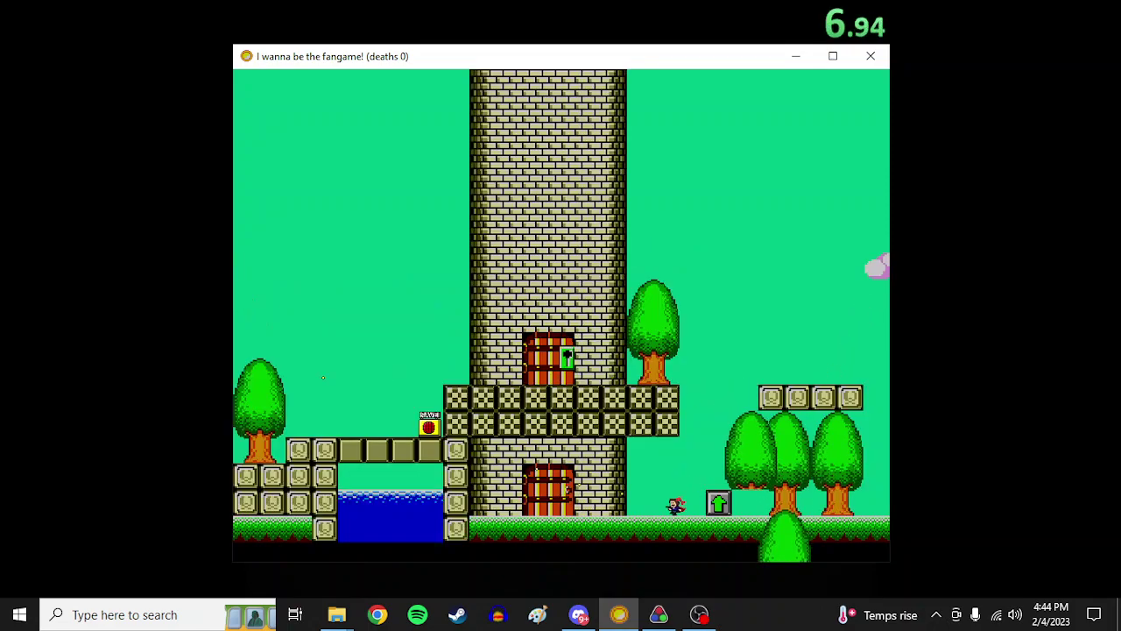
pyautogui.press('Left')
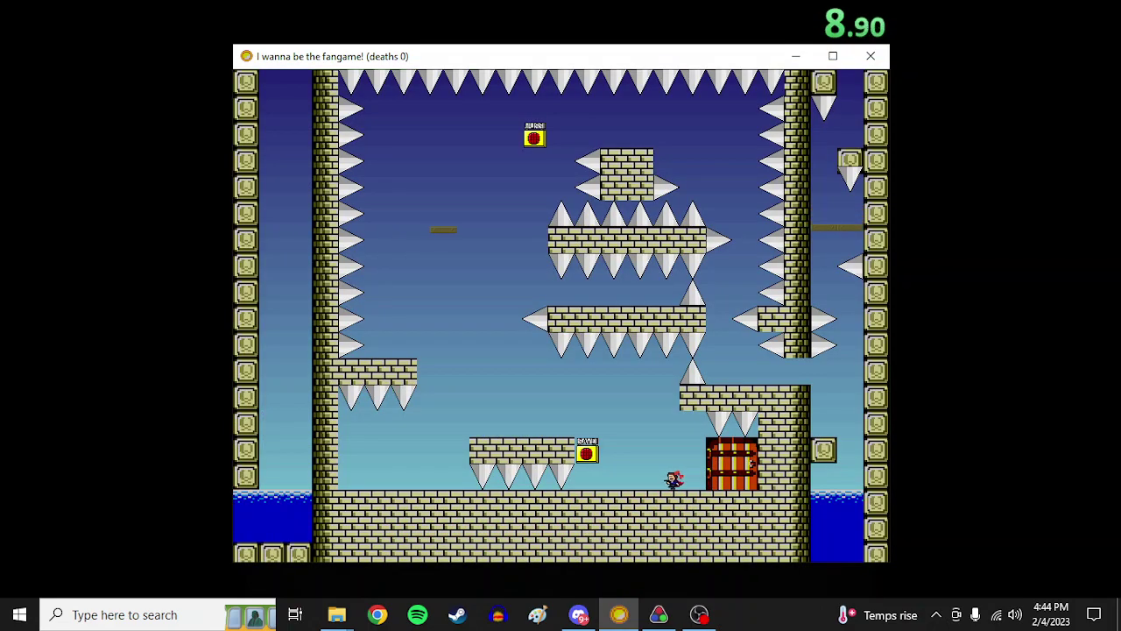
# Climb the tower past the save blocks and moving platform into the next room
pyautogui.press('shift')
pyautogui.press('Left')
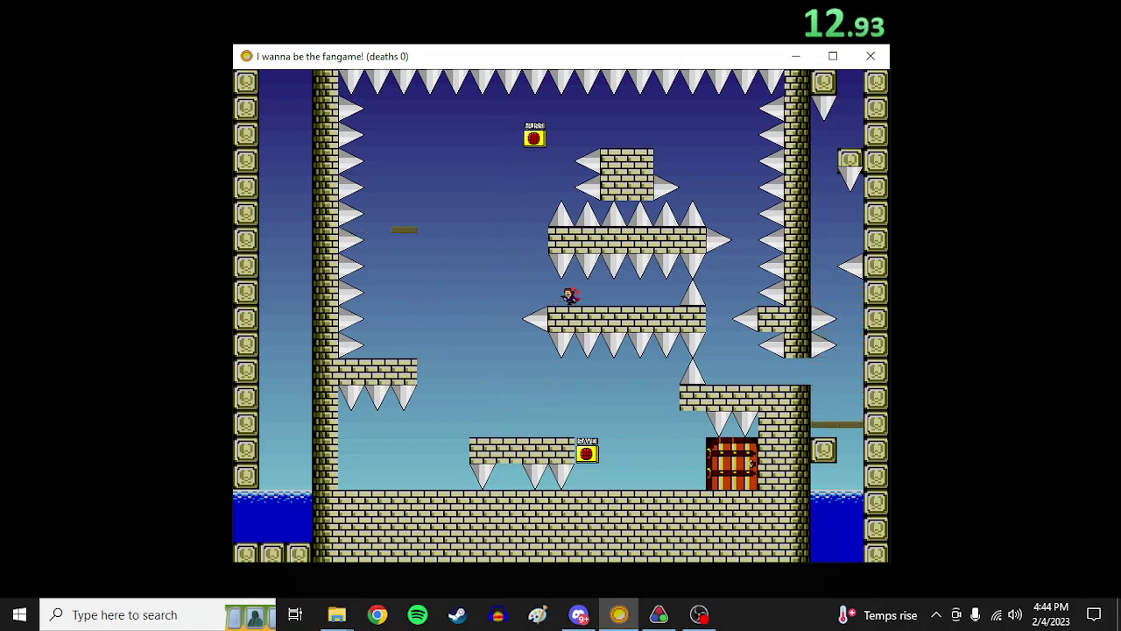
pyautogui.press('Right')
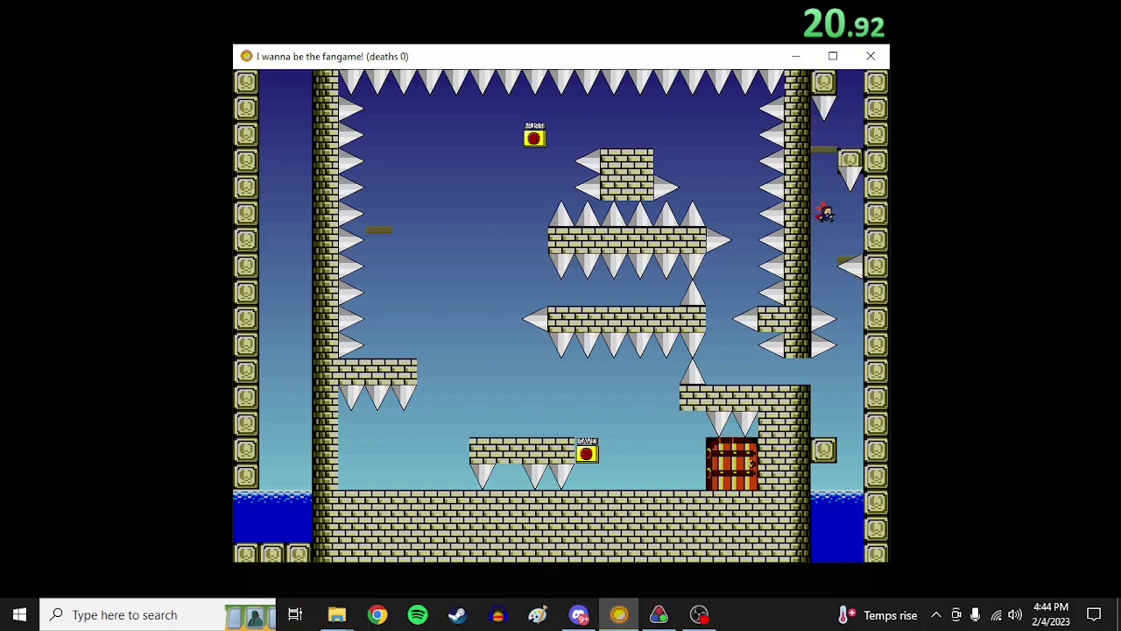
pyautogui.press('shift')
pyautogui.press('Left')
pyautogui.press('shift')
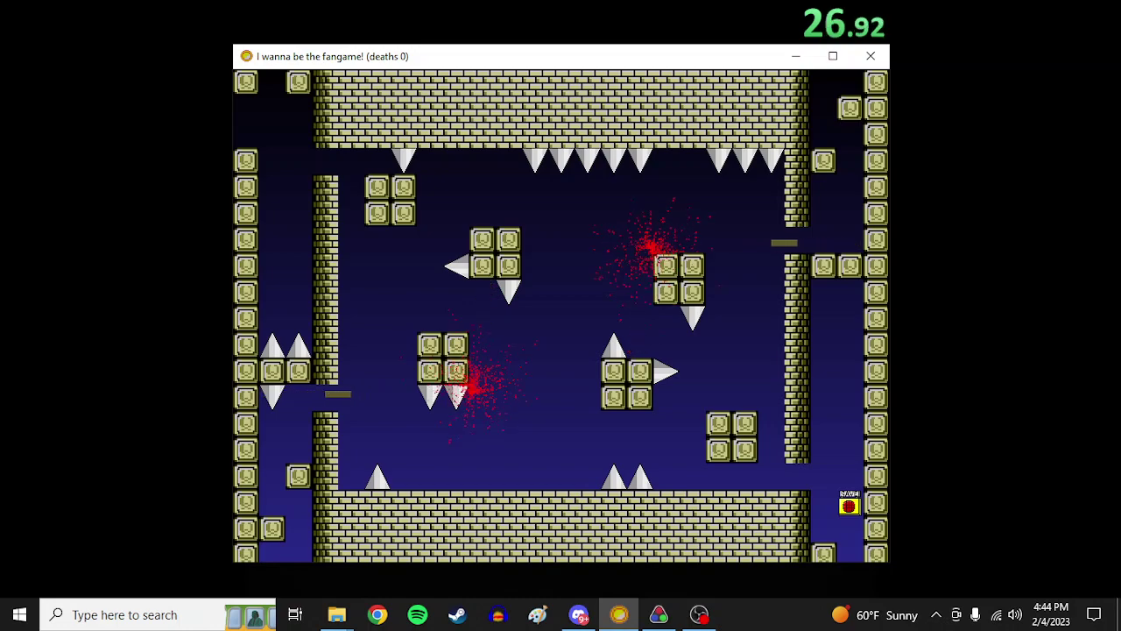
# Cross the spiked-block room beneath the ceiling spikes and exit through the top
pyautogui.press('r')
pyautogui.press('shift')
pyautogui.press('Left')
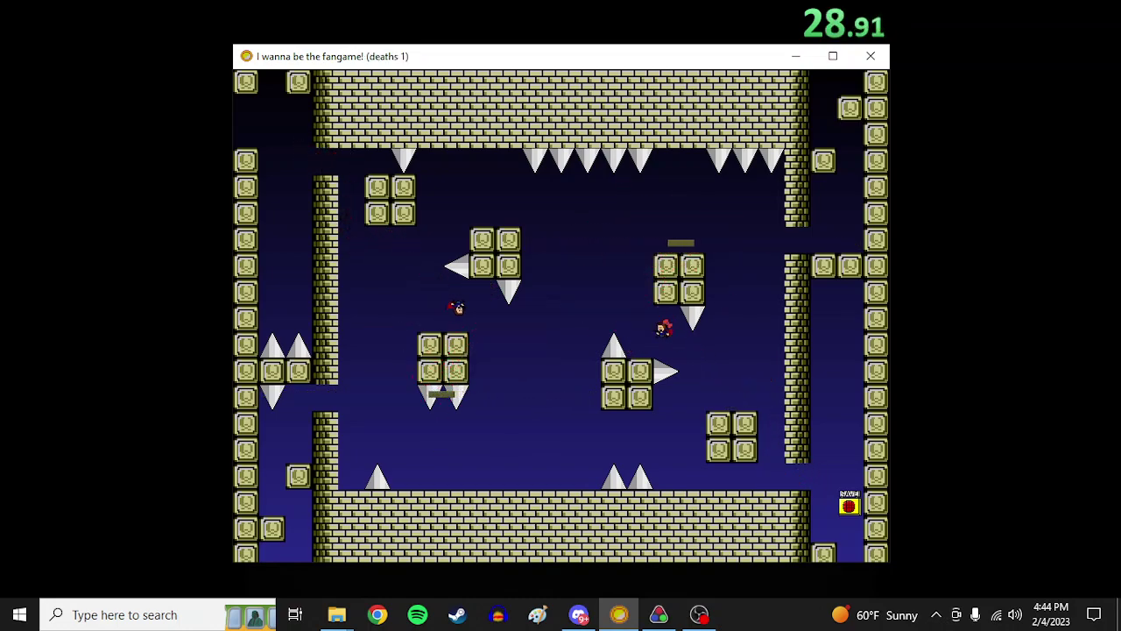
pyautogui.press('shift')
pyautogui.press('Right')
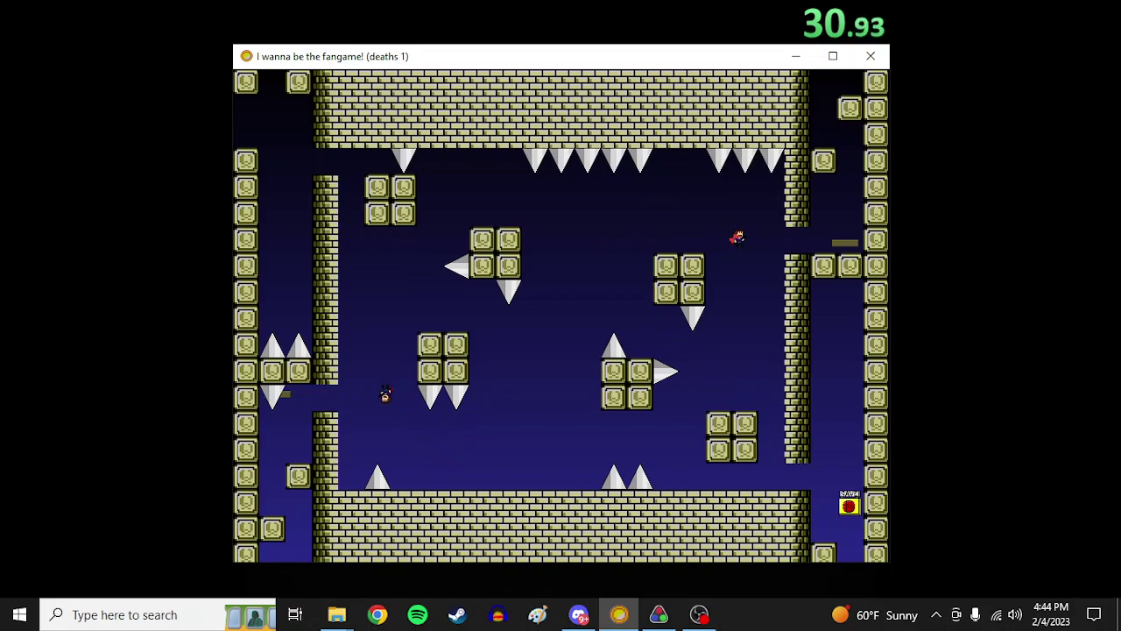
pyautogui.press('shift')
pyautogui.press('Left')
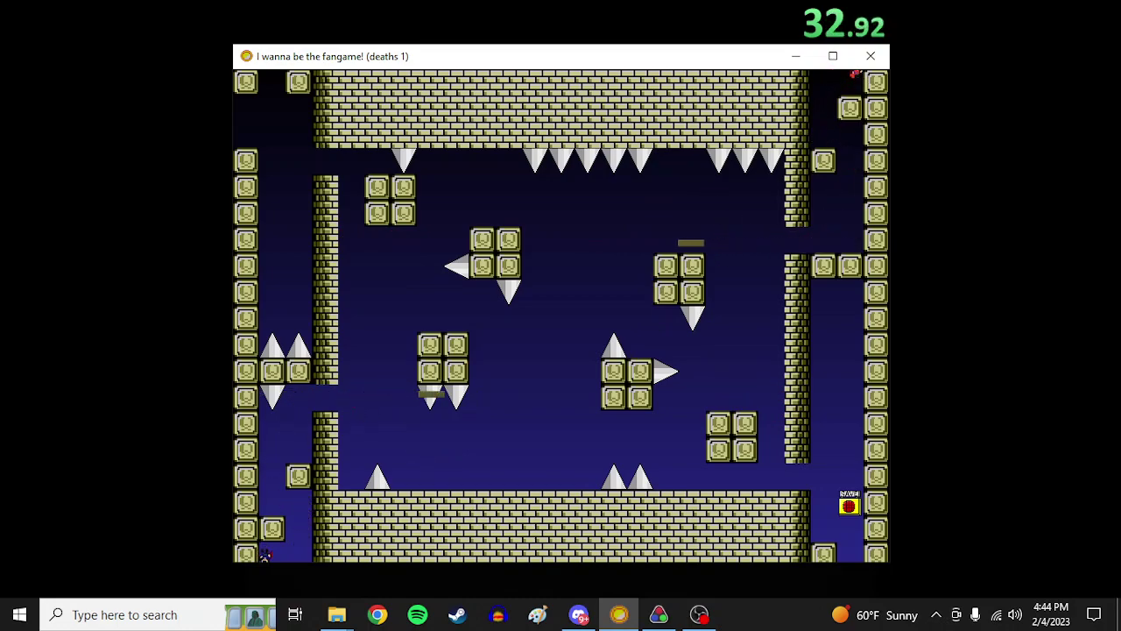
pyautogui.press('Left')
# Dodge the fireballs and climb the platforms by the right wall up the fireball-plant tower
pyautogui.press('shift')
pyautogui.press('Left')
pyautogui.press('r')
pyautogui.press('shift')
pyautogui.press('Left')
pyautogui.press('shift')
pyautogui.press('Right')
pyautogui.press('shift')
pyautogui.press('Left')
pyautogui.press('Left')
pyautogui.press('shift')
pyautogui.press('shift')
# Enter the Pac-Man maze and descend the left corridor away from Pac-Man
pyautogui.press('r')
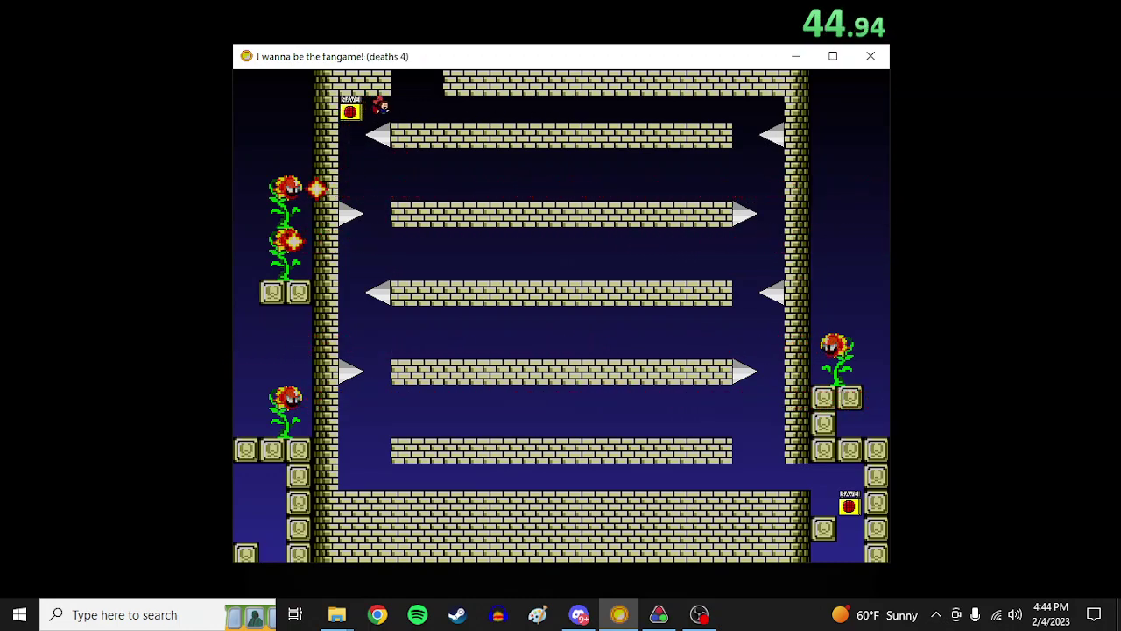
pyautogui.press('Right')
pyautogui.press('shift')
pyautogui.press('Left')
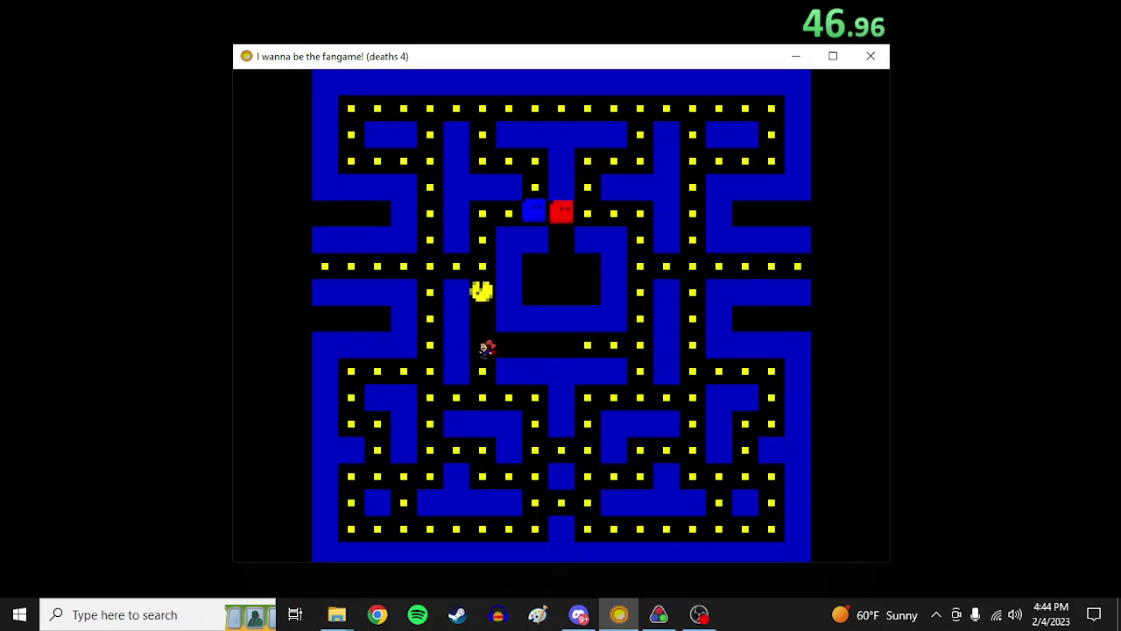
pyautogui.press('Left')
pyautogui.press('shift')
pyautogui.press('Left')
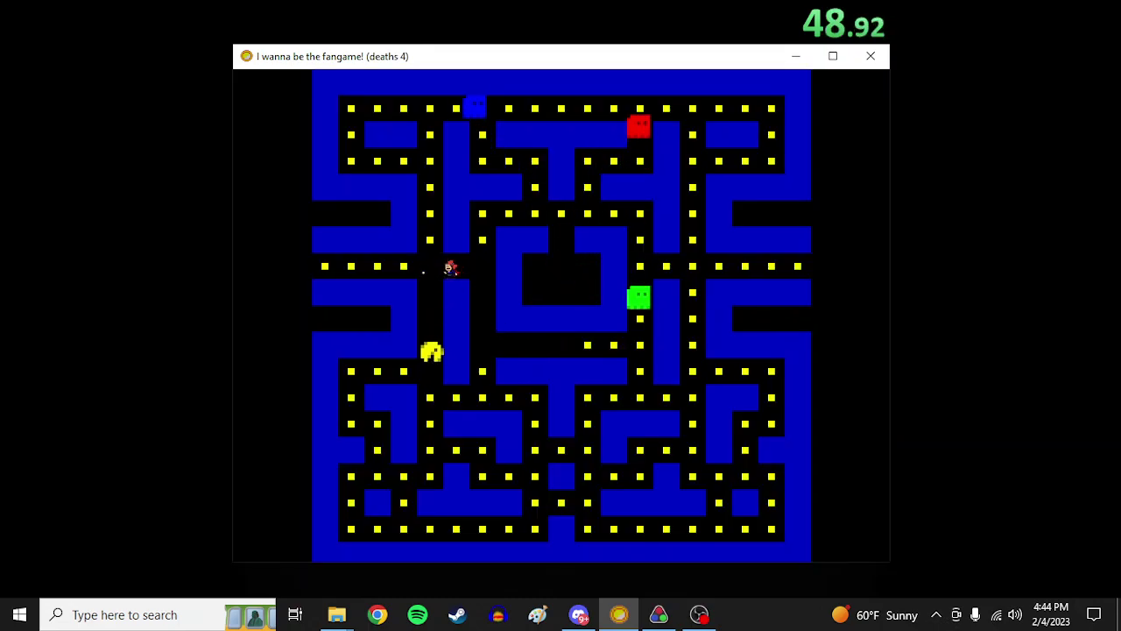
pyautogui.press('Left')
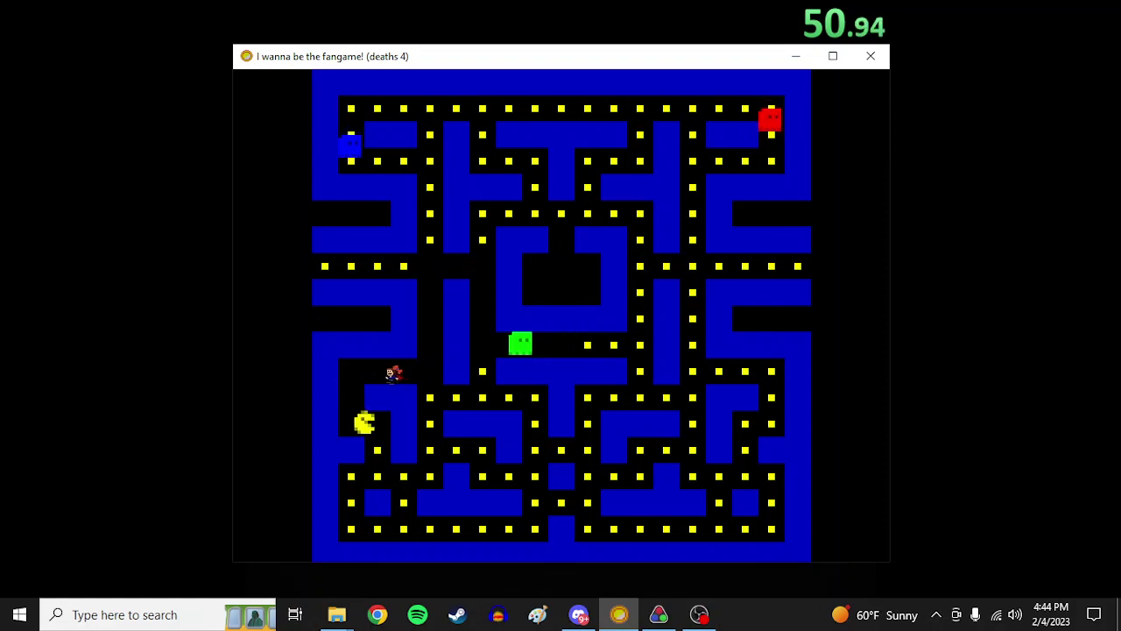
pyautogui.press('Left')
pyautogui.press('Right')
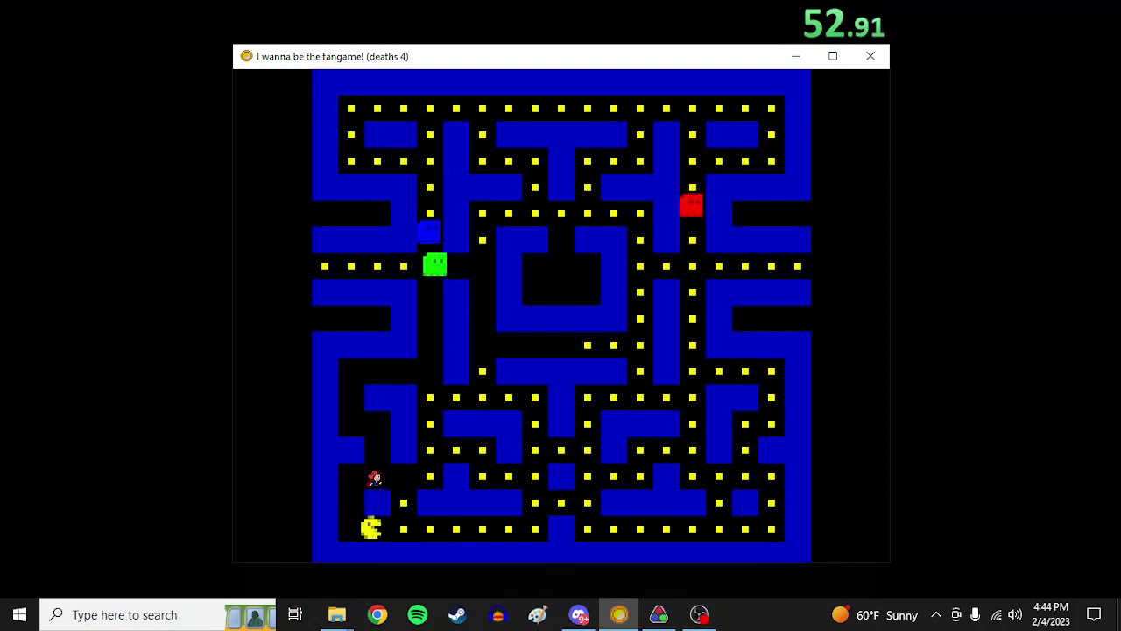
# Hop right along the lower corridors to the bottom corridor beside the lower-right ledge
pyautogui.press('Right')
pyautogui.press('shift')
pyautogui.press('Right')
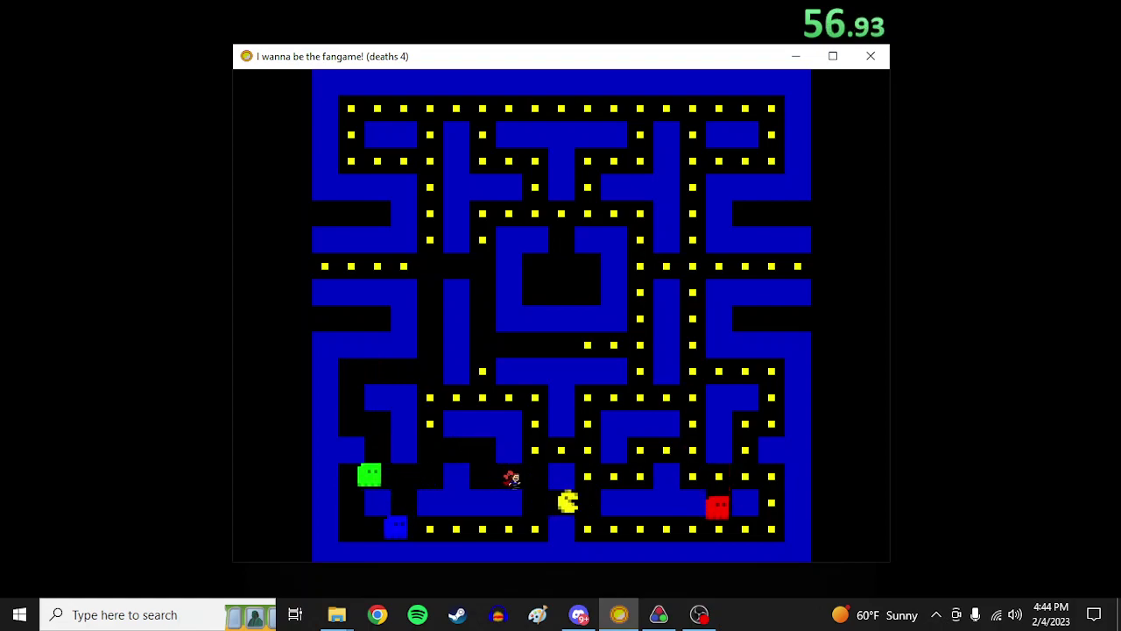
pyautogui.press('Right')
pyautogui.press('shift')
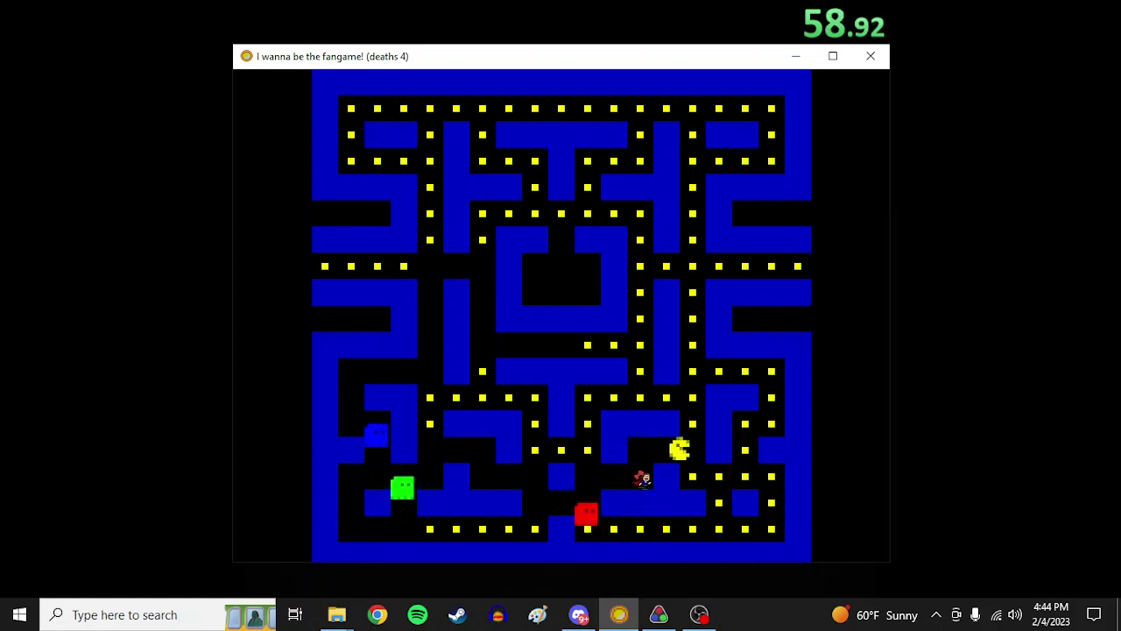
pyautogui.press('shift')
pyautogui.press('Right')
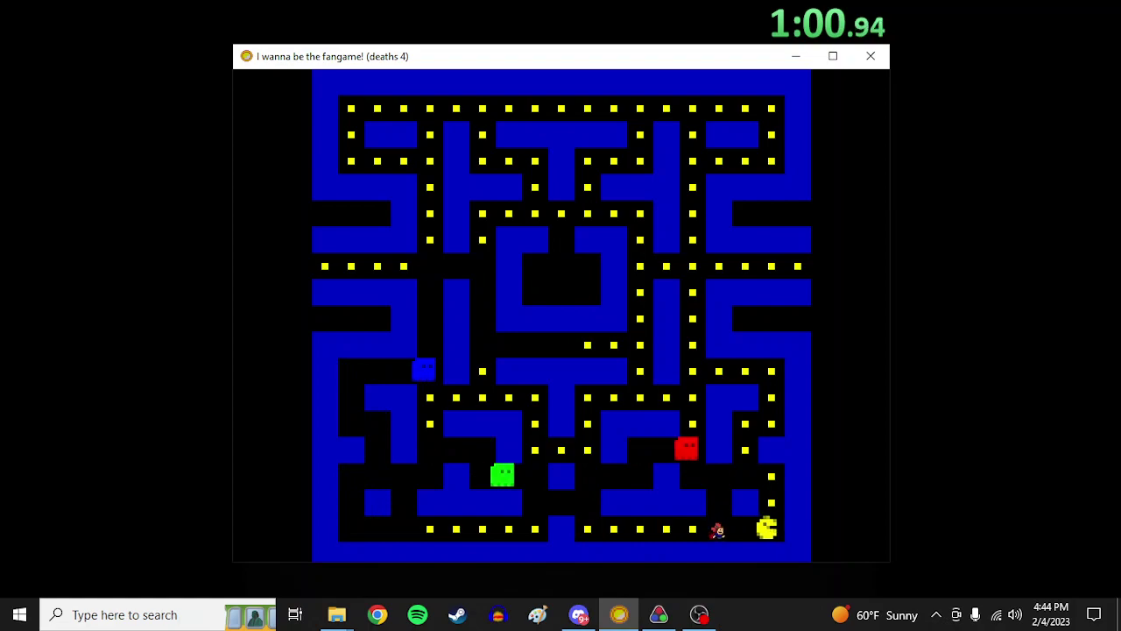
pyautogui.press('Right')
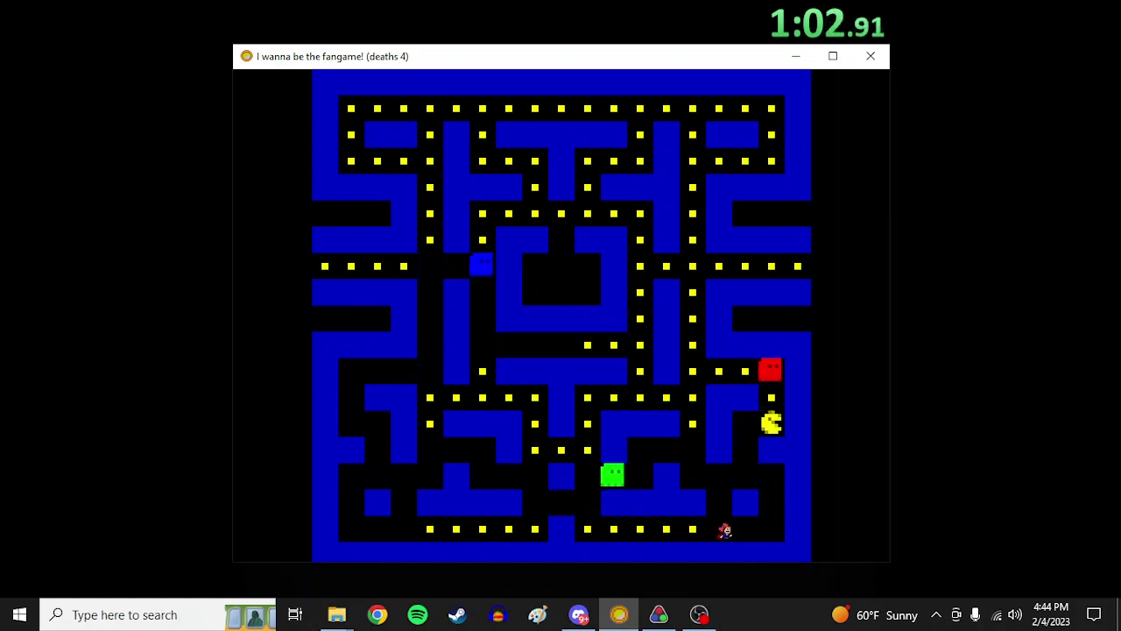
pyautogui.press('shift')
pyautogui.press('shift')
pyautogui.press('Right')
pyautogui.press('Left')
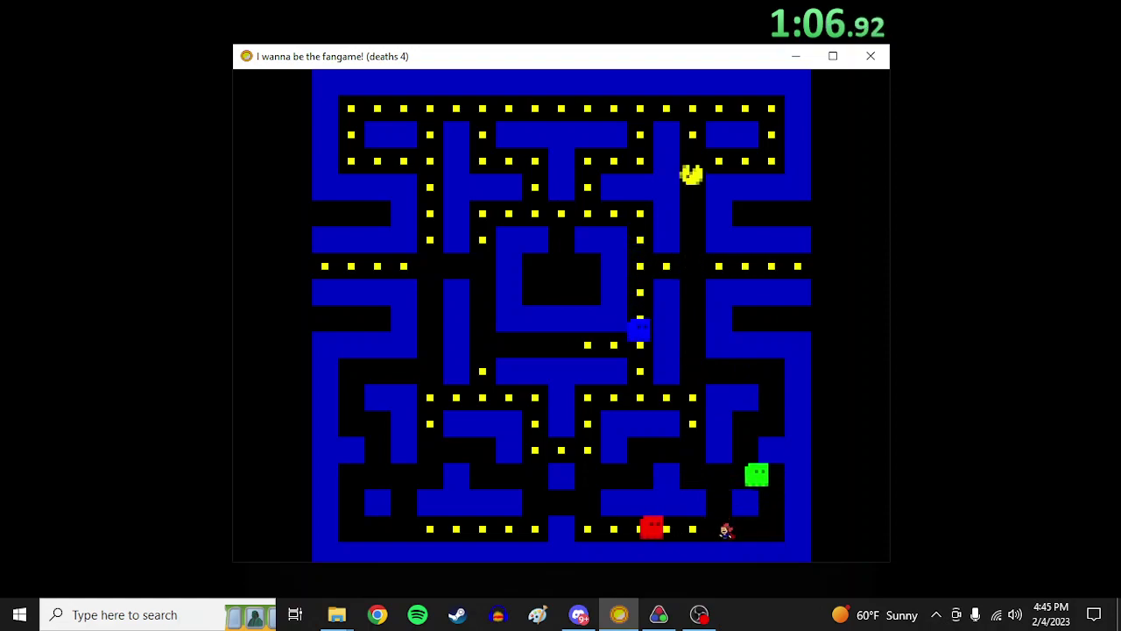
# Climb the maze's right-side ledges
pyautogui.press('shift')
pyautogui.press('Right')
pyautogui.press('shift')
pyautogui.press('shift')
pyautogui.press('Left')
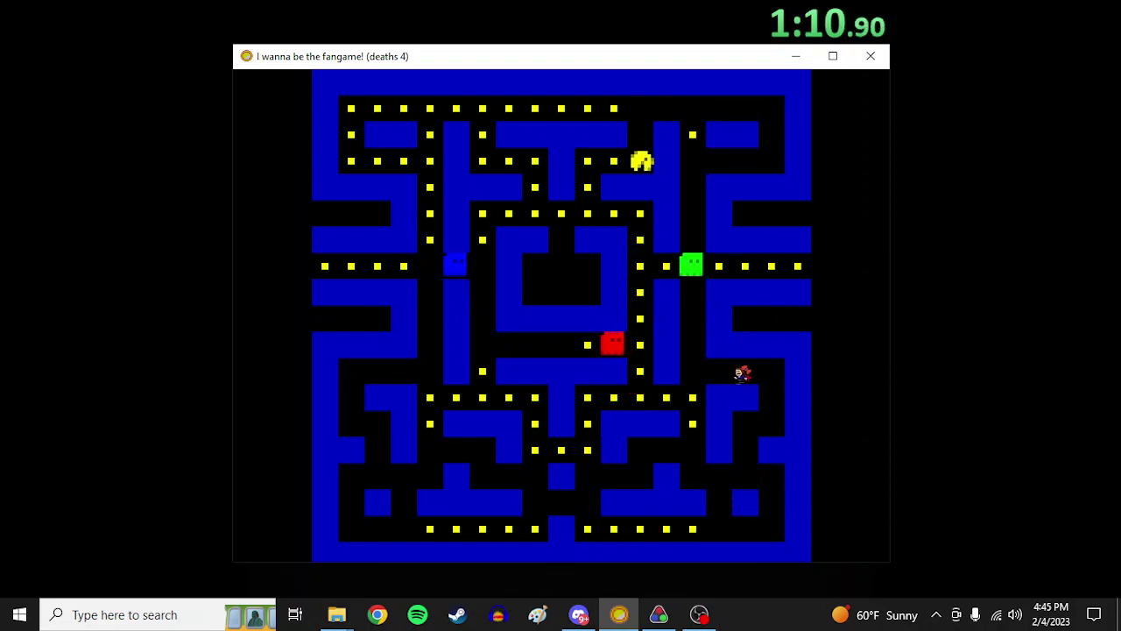
pyautogui.press('Left')
pyautogui.press('shift')
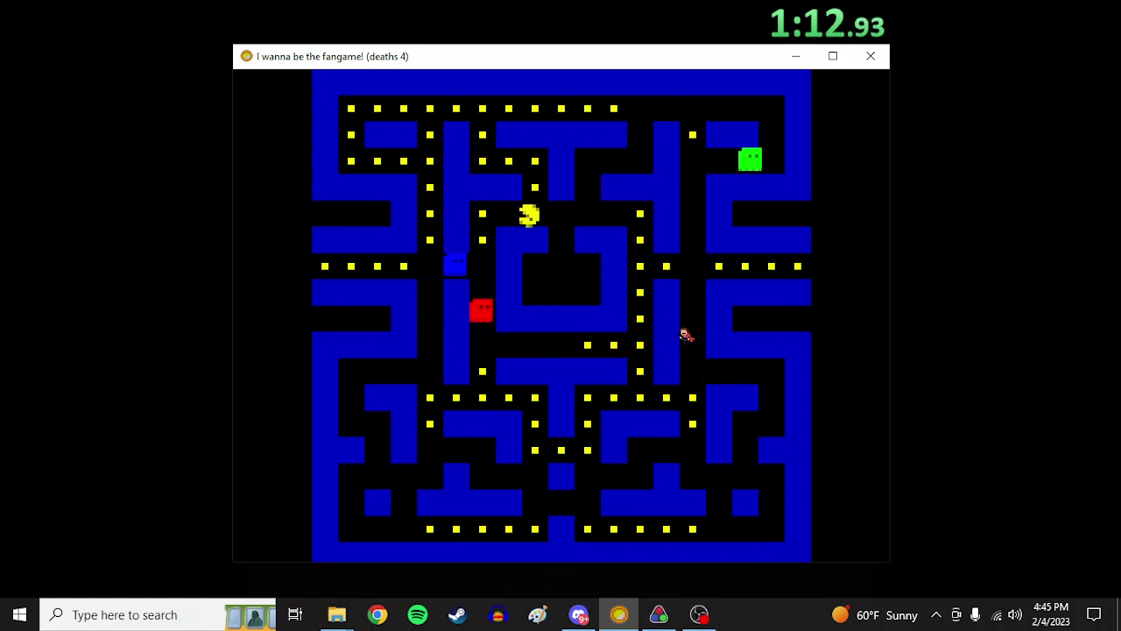
pyautogui.press('shift')
pyautogui.press('Right')
# Shoot rightward from the ledge, then jump into the upper corridor and exit right
pyautogui.press('Left')
pyautogui.press('Right')
pyautogui.press('z')
pyautogui.press('z')
pyautogui.press('shift')
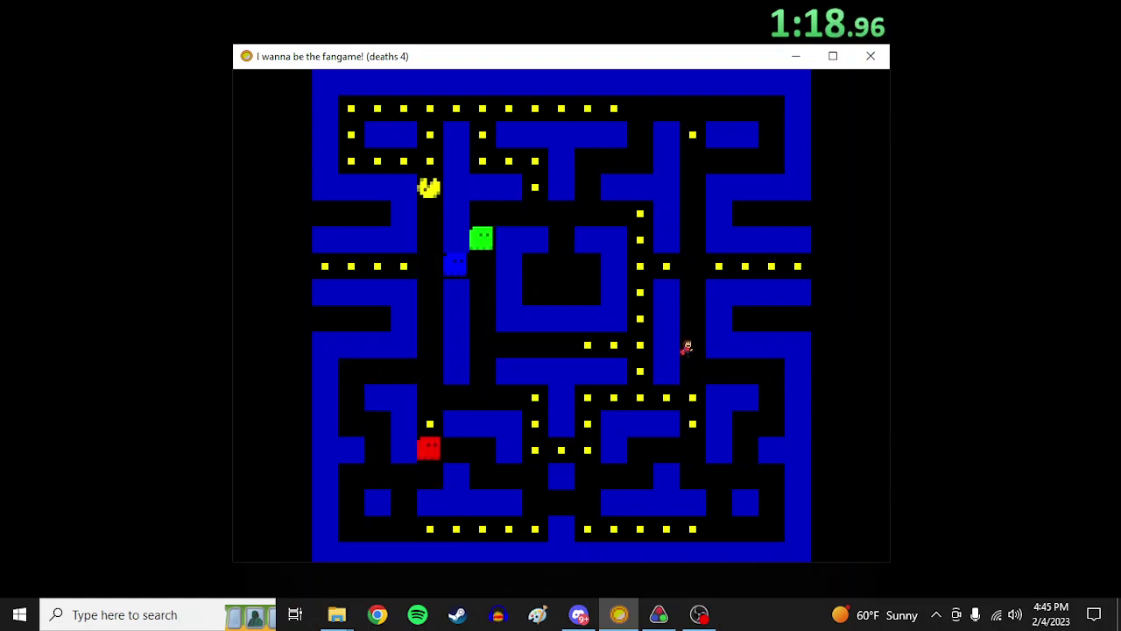
pyautogui.press('shift')
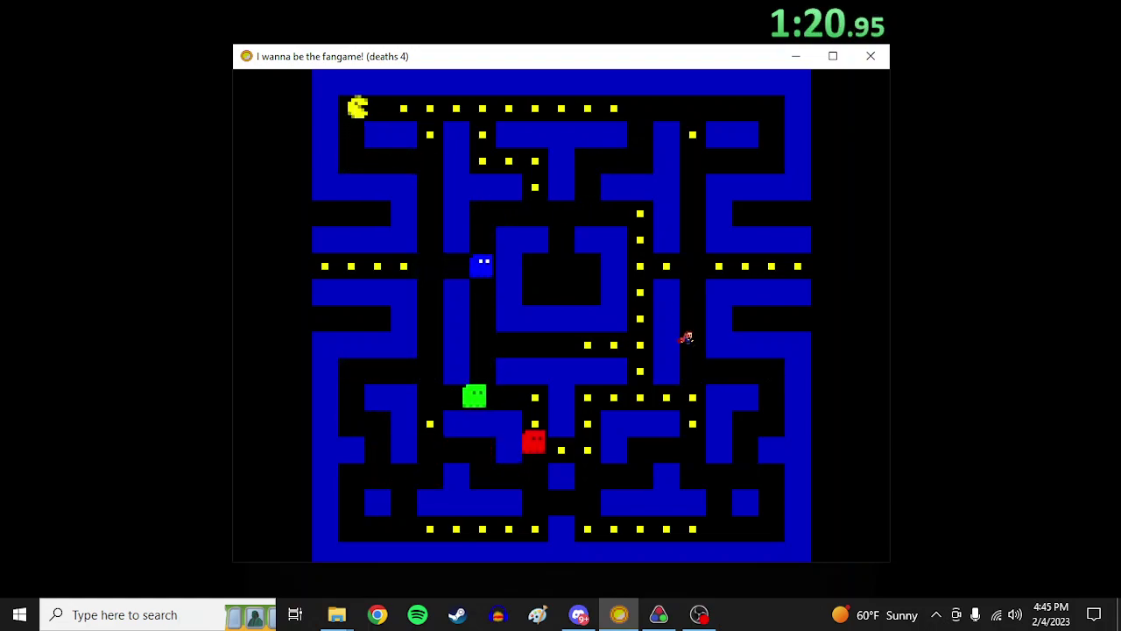
pyautogui.press('shift')
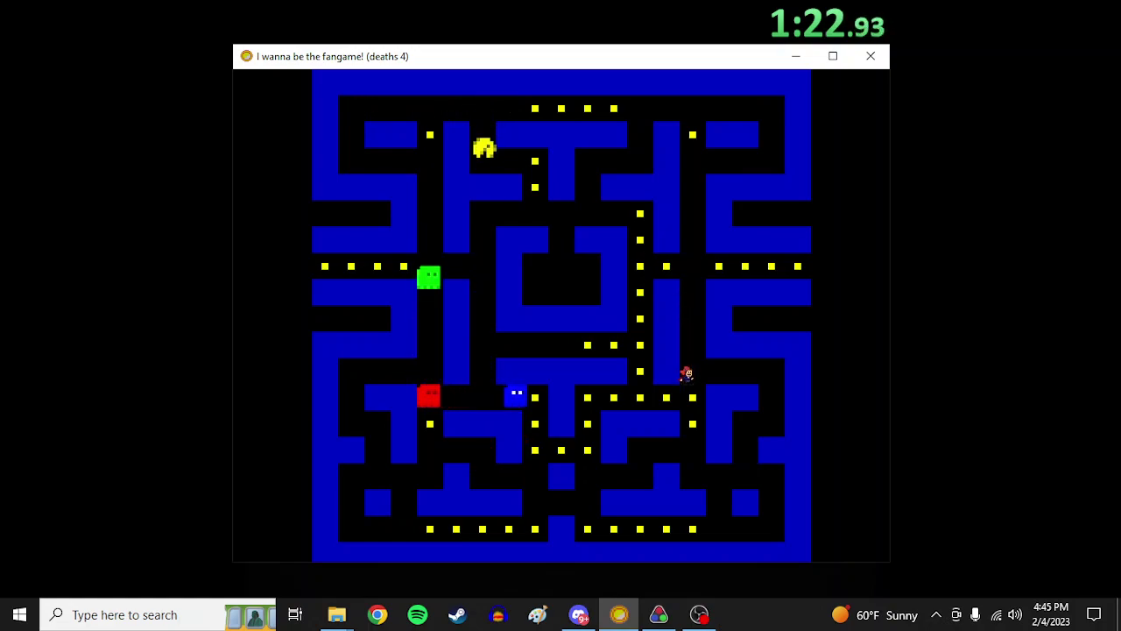
pyautogui.press('shift')
pyautogui.press('Right')
pyautogui.press('shift')
pyautogui.press('shift')
pyautogui.press('Right')
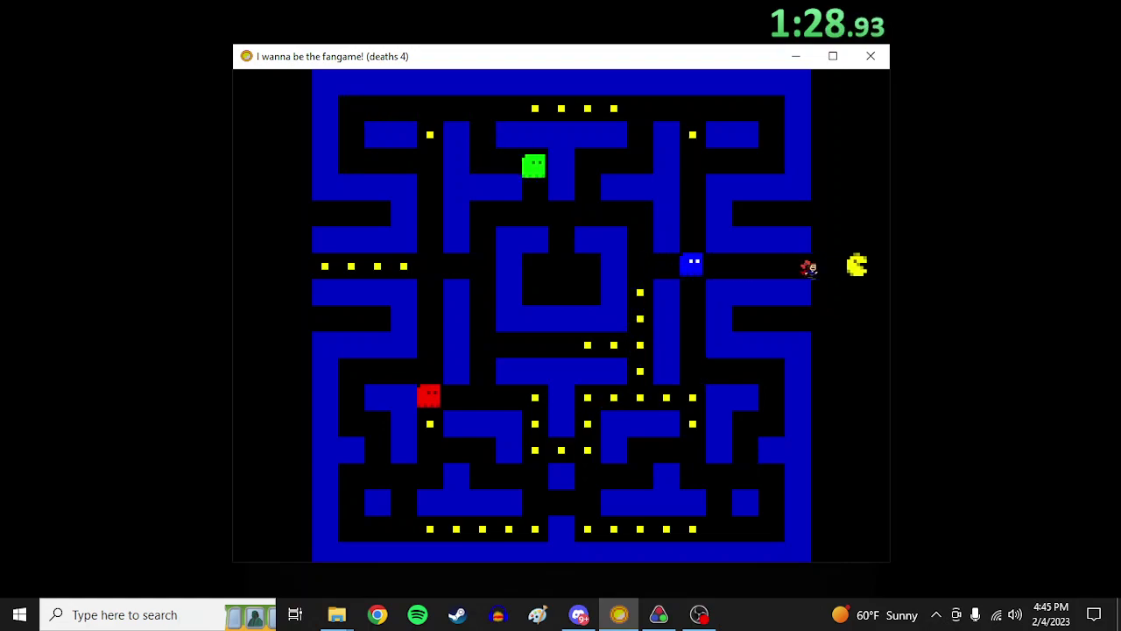
# Go downstairs through the Pokémon house, cross town, enter the lab door and drop into the battle
pyautogui.press('Right')
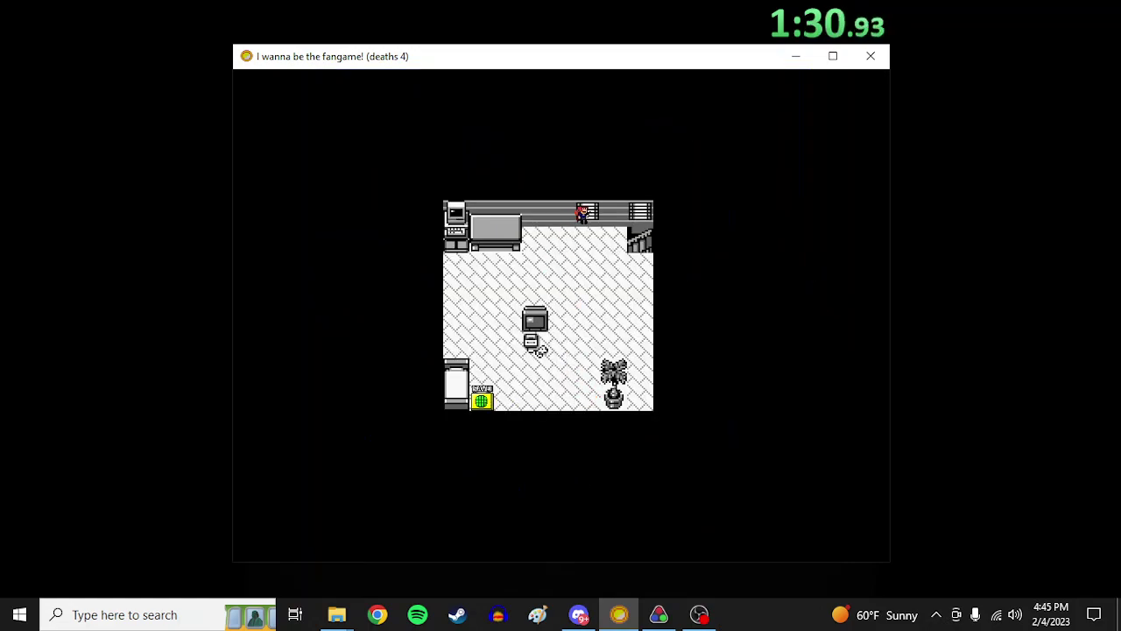
pyautogui.press('Right')
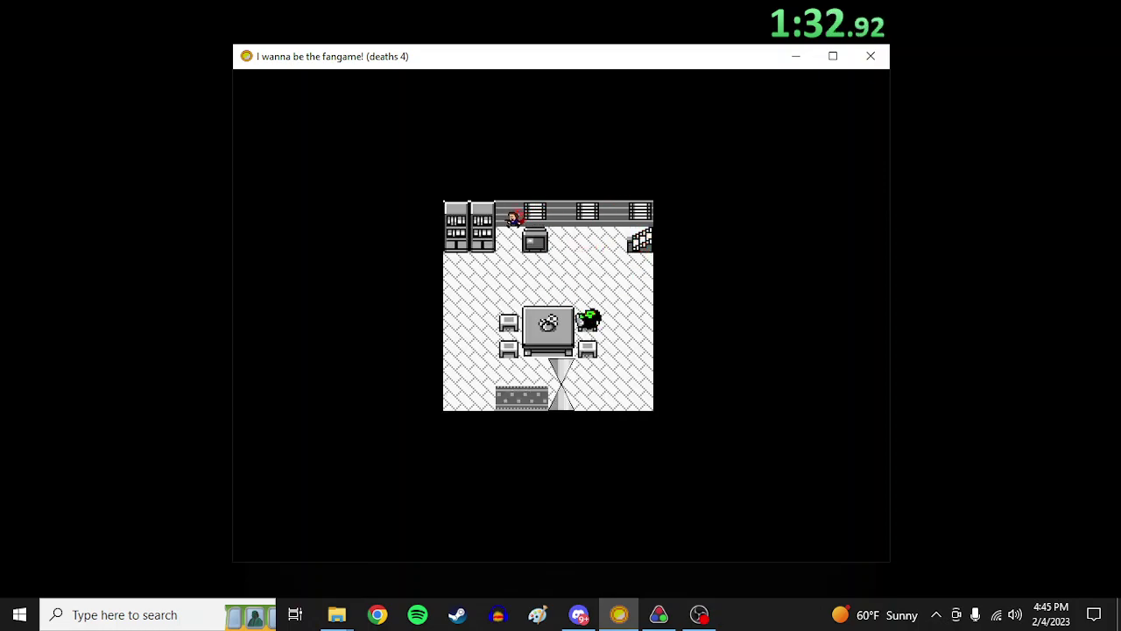
pyautogui.press('Left')
pyautogui.press('Right')
pyautogui.press('Right')
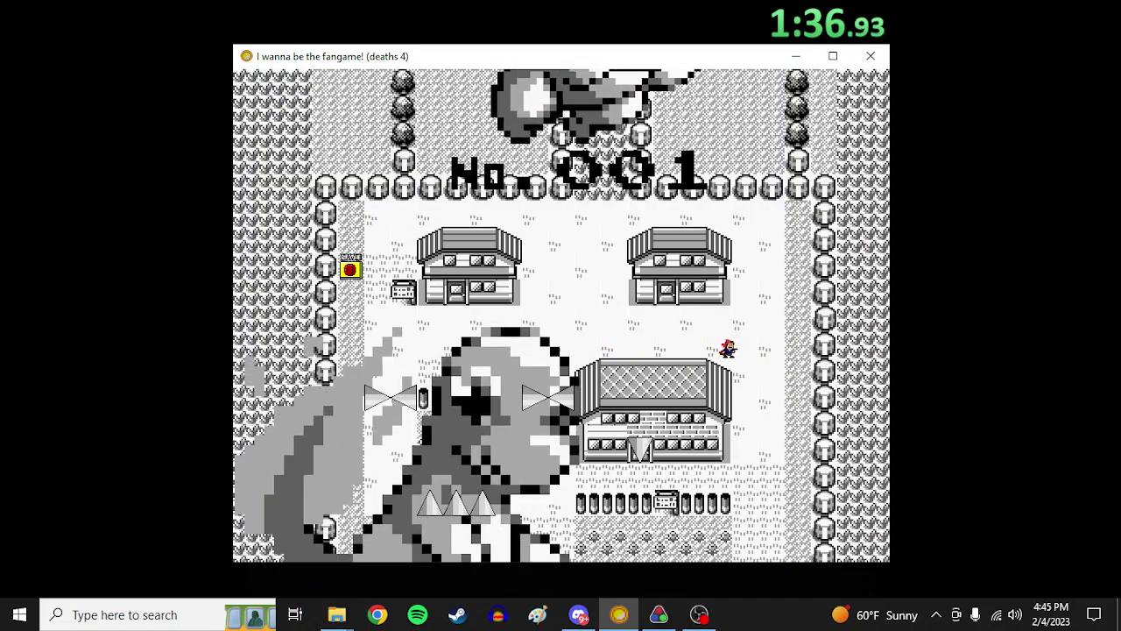
pyautogui.press('shift')
pyautogui.press('Left')
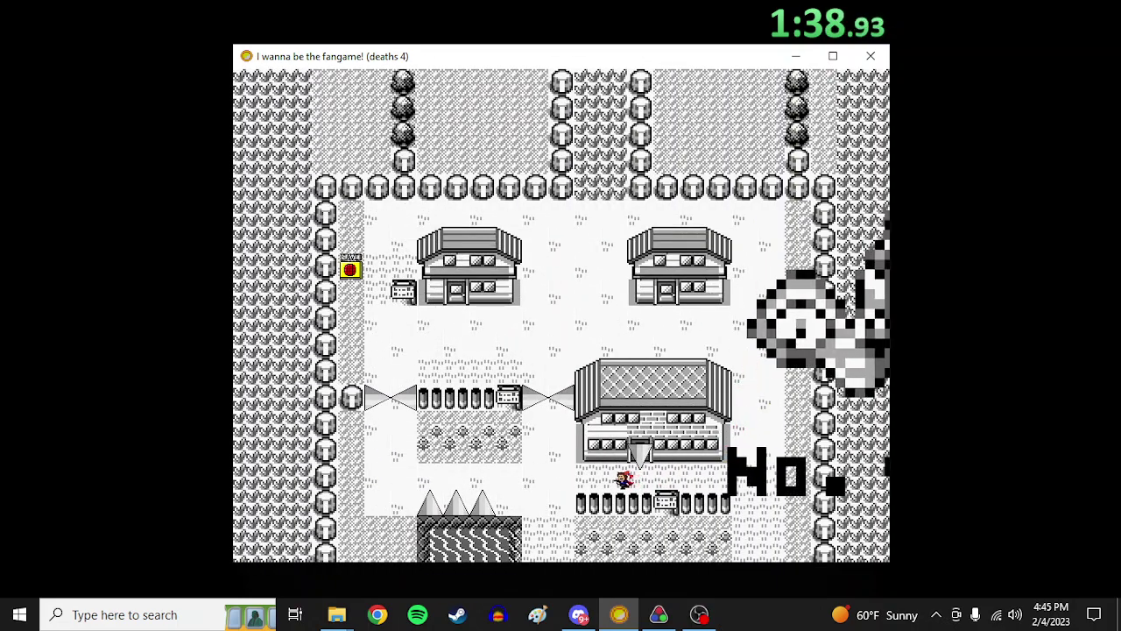
pyautogui.press('shift')
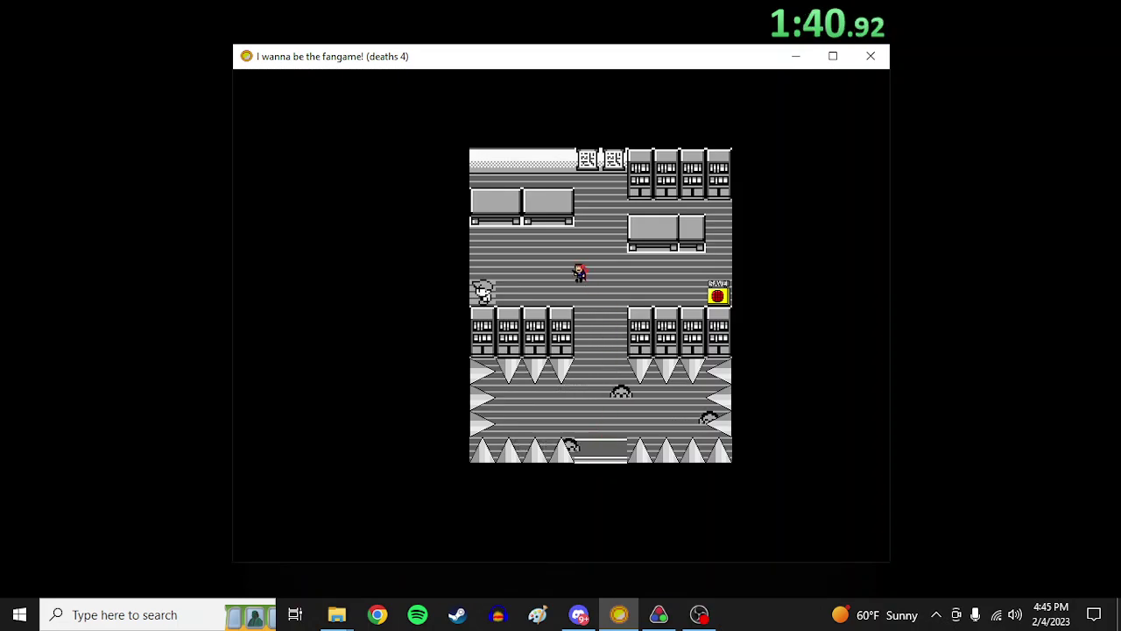
pyautogui.press('Left')
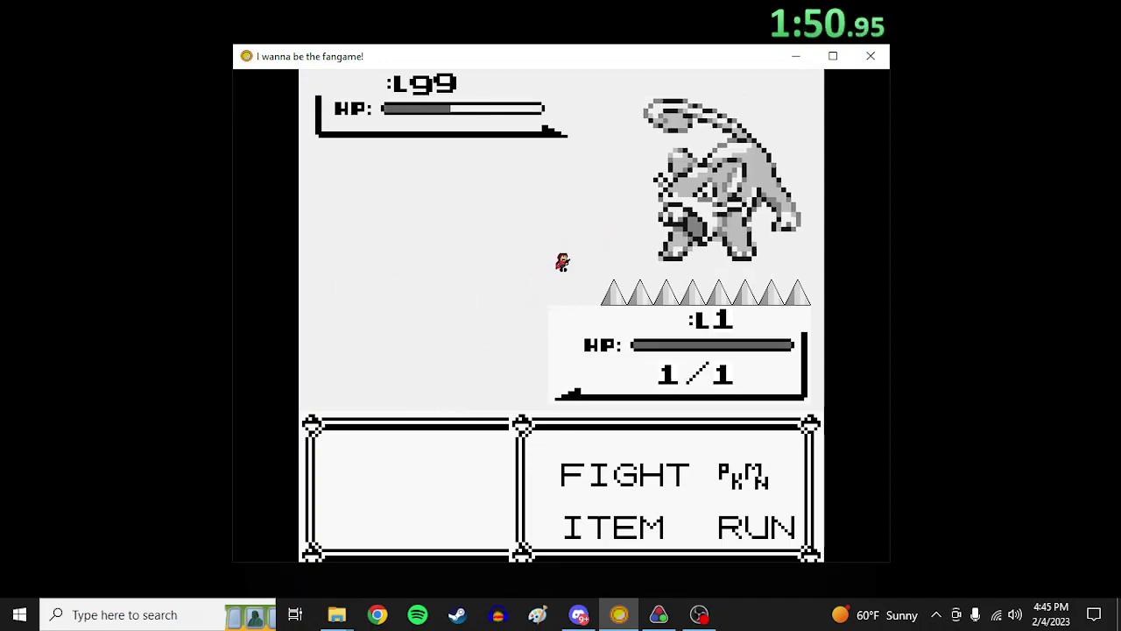
# Jump and shoot to drain the first Pokémon enemies' HP while dodging attackers
pyautogui.press('z')
pyautogui.press('z')
pyautogui.press('z')
pyautogui.press('shift')
pyautogui.press('z')
pyautogui.press('z')
pyautogui.press('shift')
pyautogui.press('z')
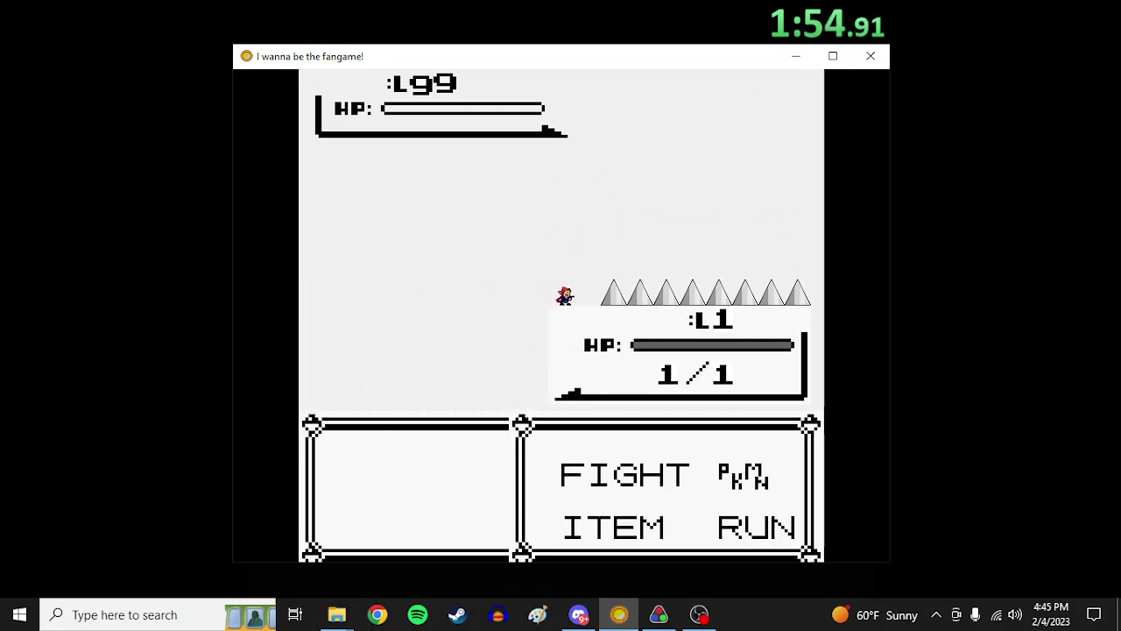
pyautogui.press('shift')
pyautogui.press('z')
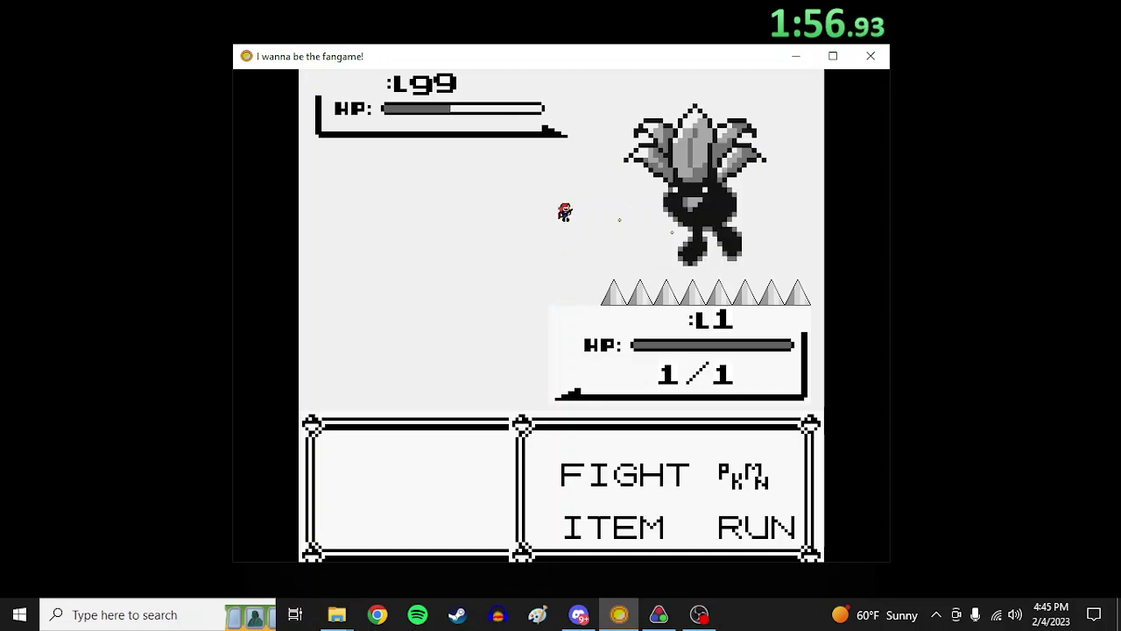
pyautogui.press('z')
pyautogui.press('z')
pyautogui.press('shift')
pyautogui.press('z')
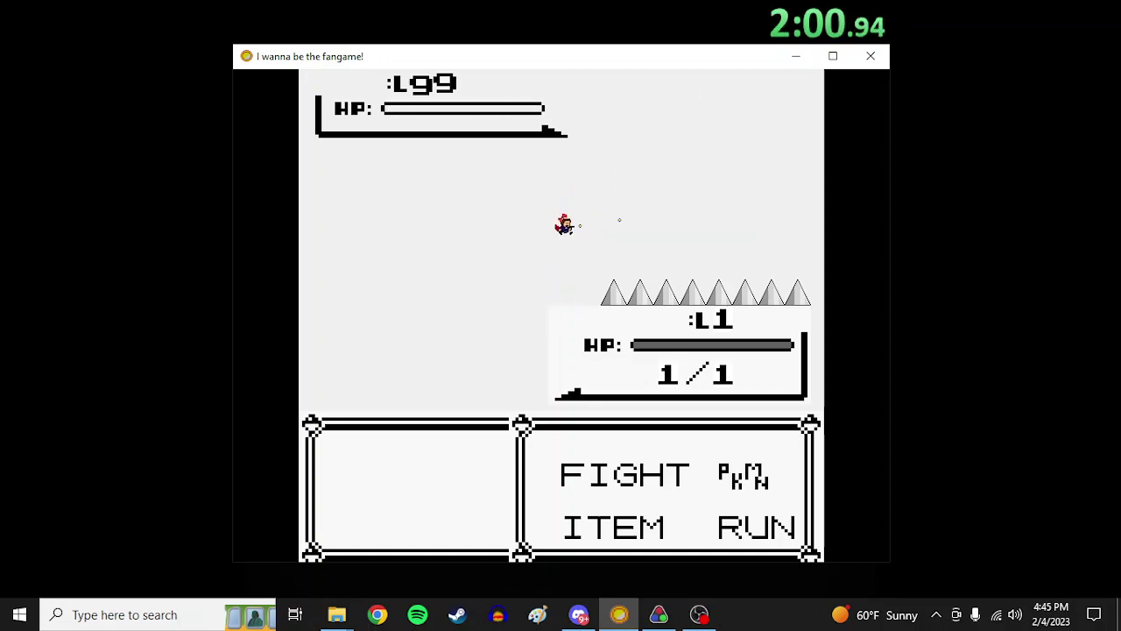
pyautogui.press('shift')
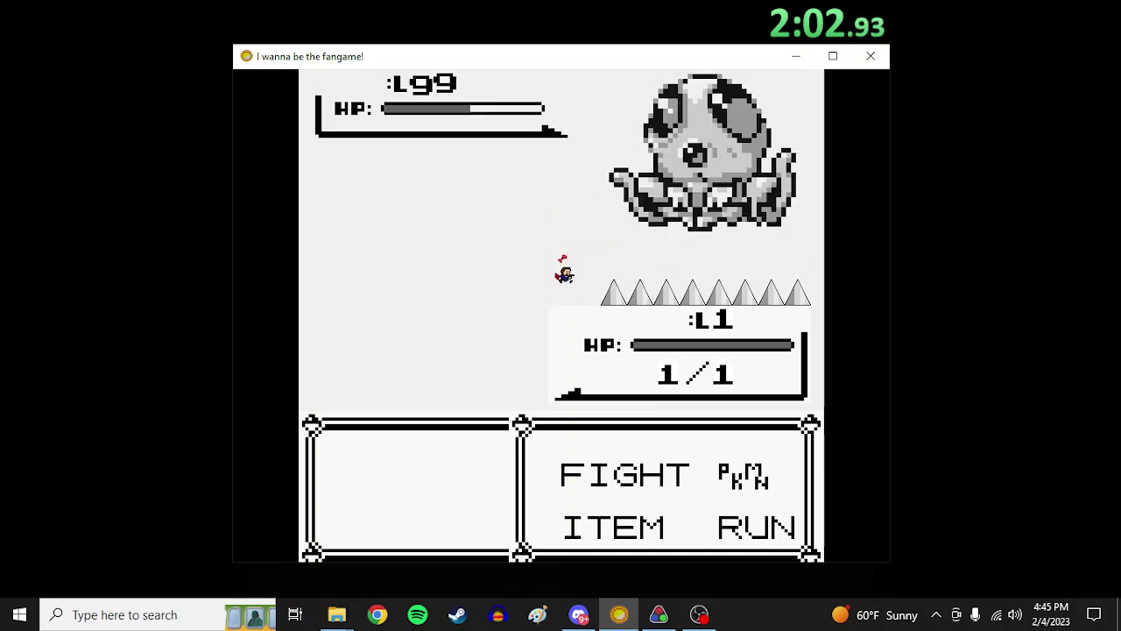
# Shoot down Pikachu and Mew, then hit the ball to finish the boss
pyautogui.press('shift')
pyautogui.press('z')
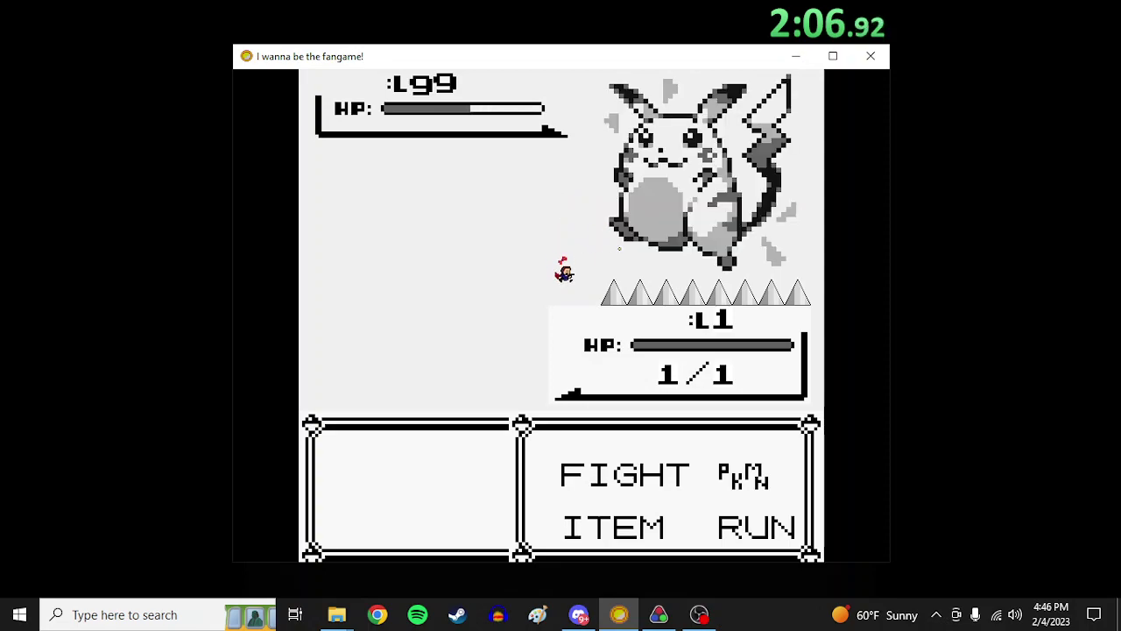
pyautogui.press('shift')
pyautogui.press('z')
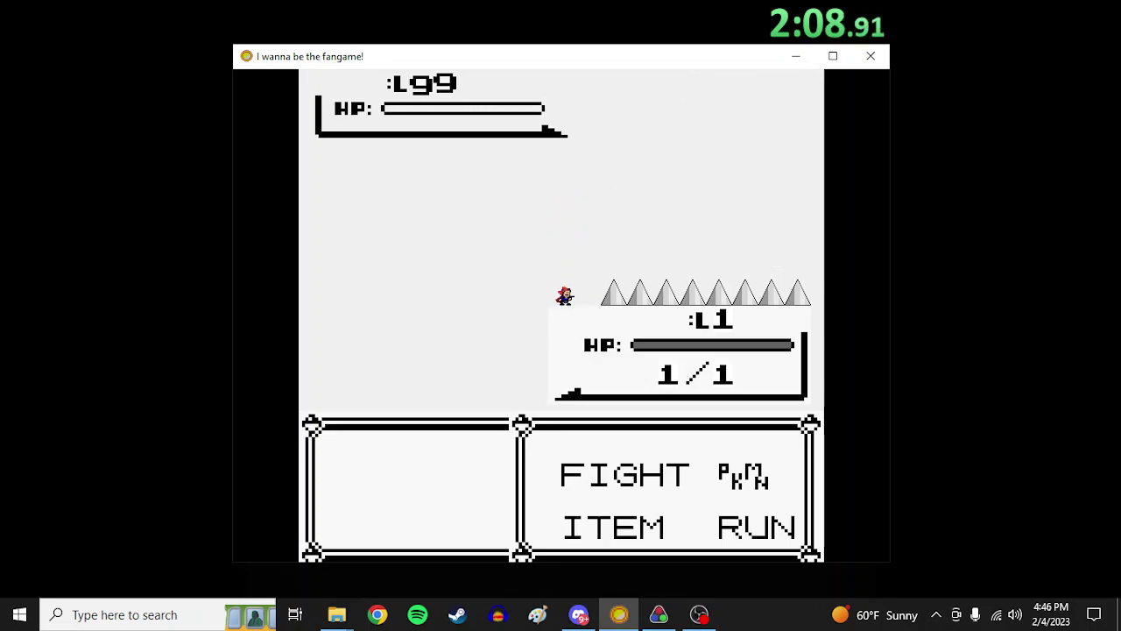
pyautogui.press('shift')
pyautogui.press('shift')
pyautogui.press('z')
pyautogui.press('z')
pyautogui.press('shift')
pyautogui.press('z')
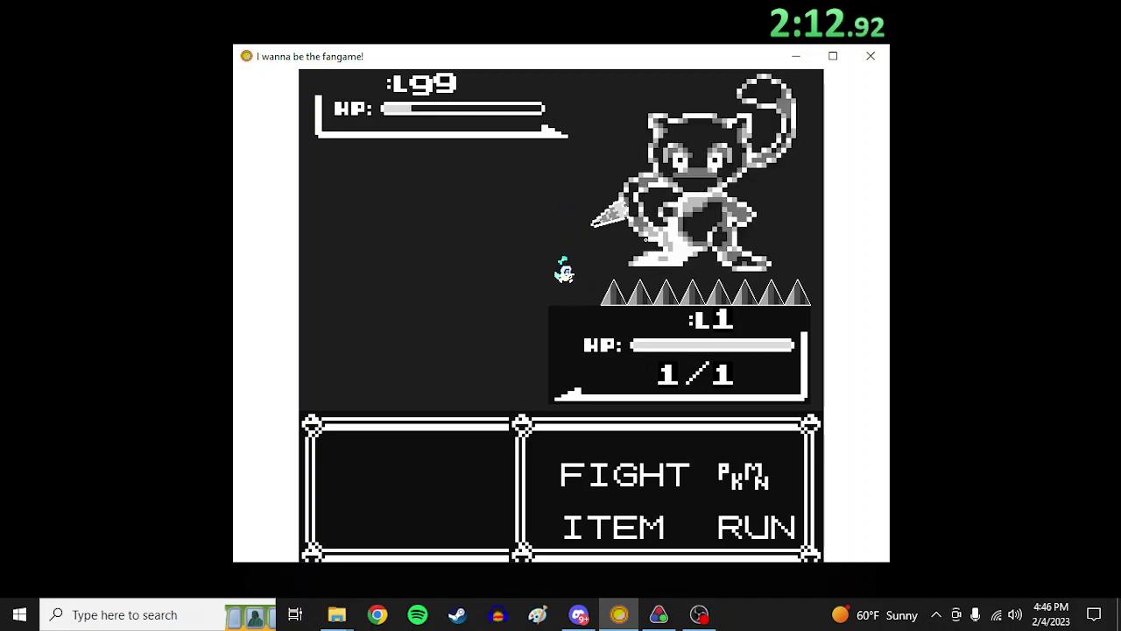
pyautogui.press('shift')
pyautogui.press('shift')
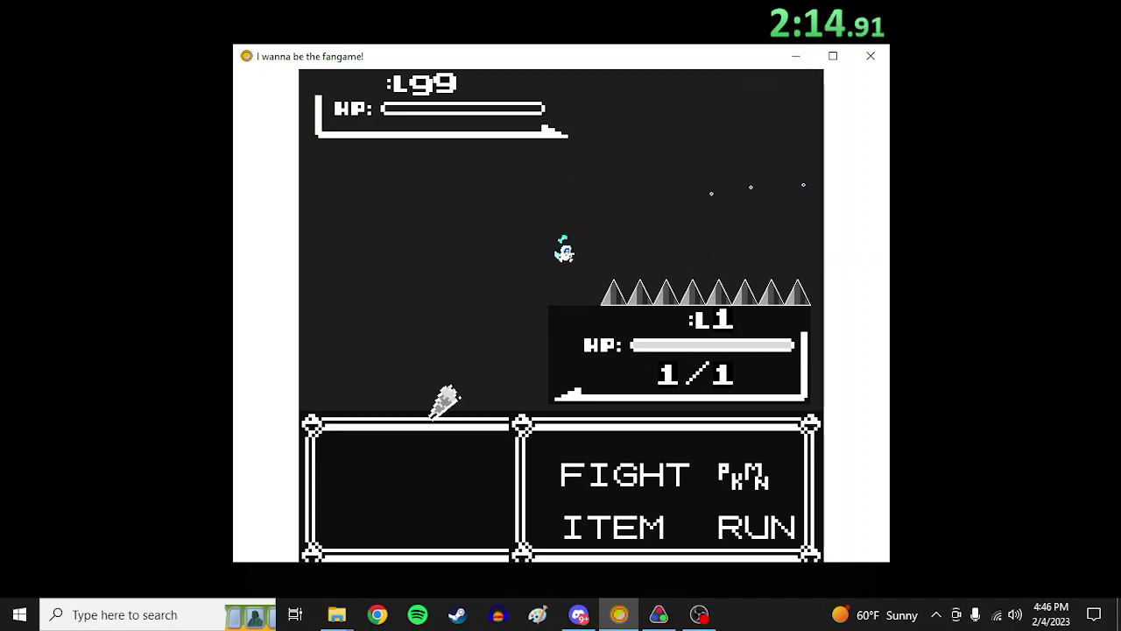
pyautogui.press('shift')
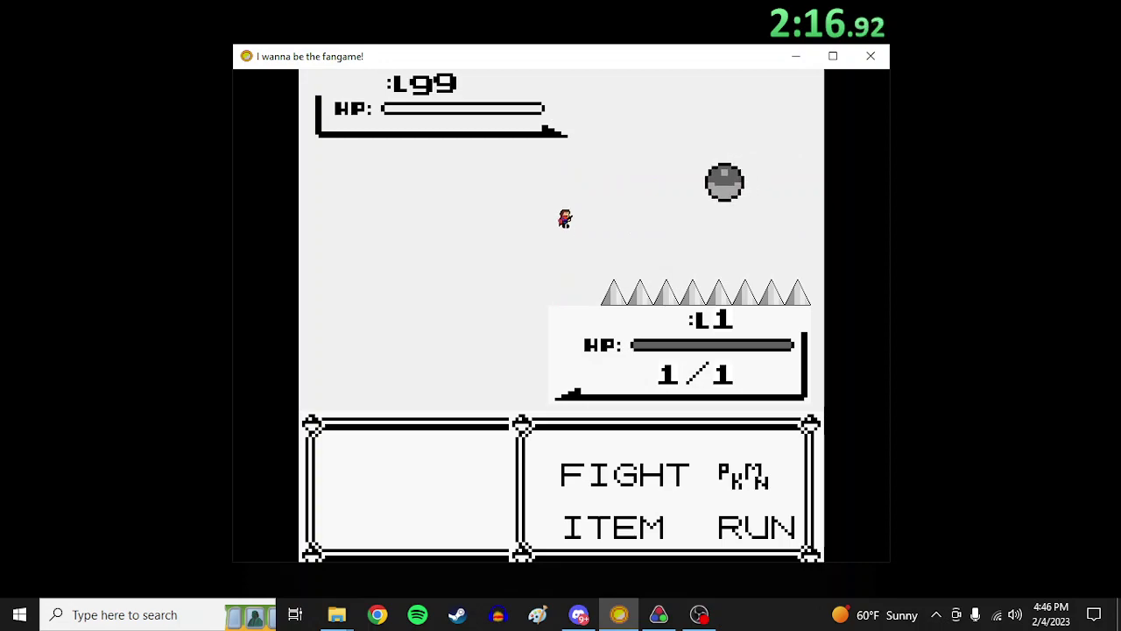
pyautogui.press('Left')
pyautogui.press('z')
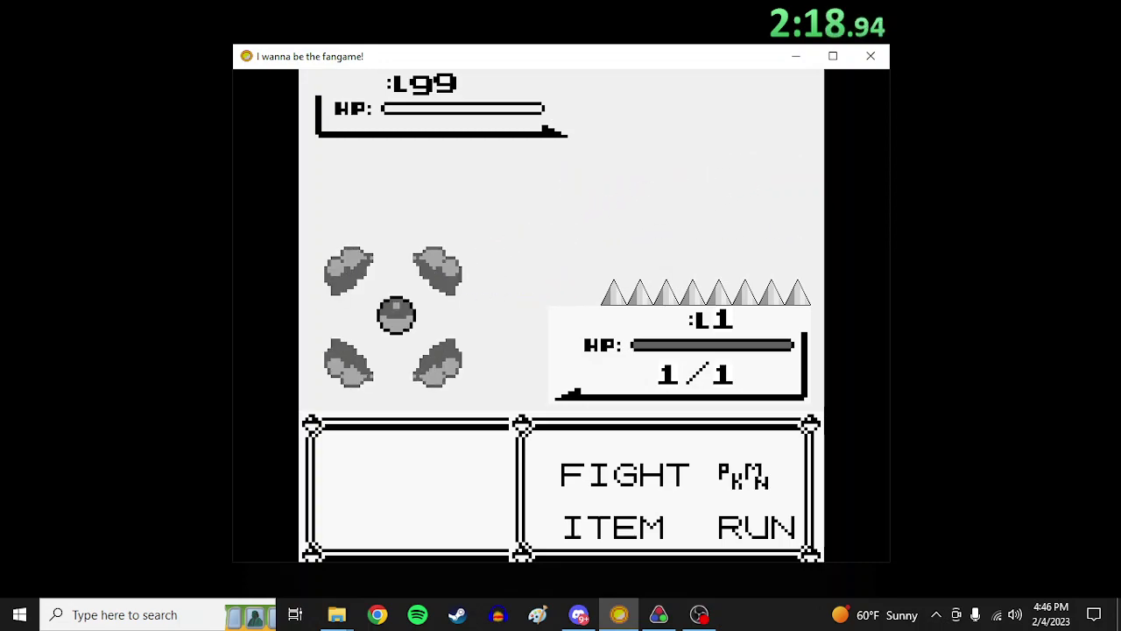
pyautogui.press('z')
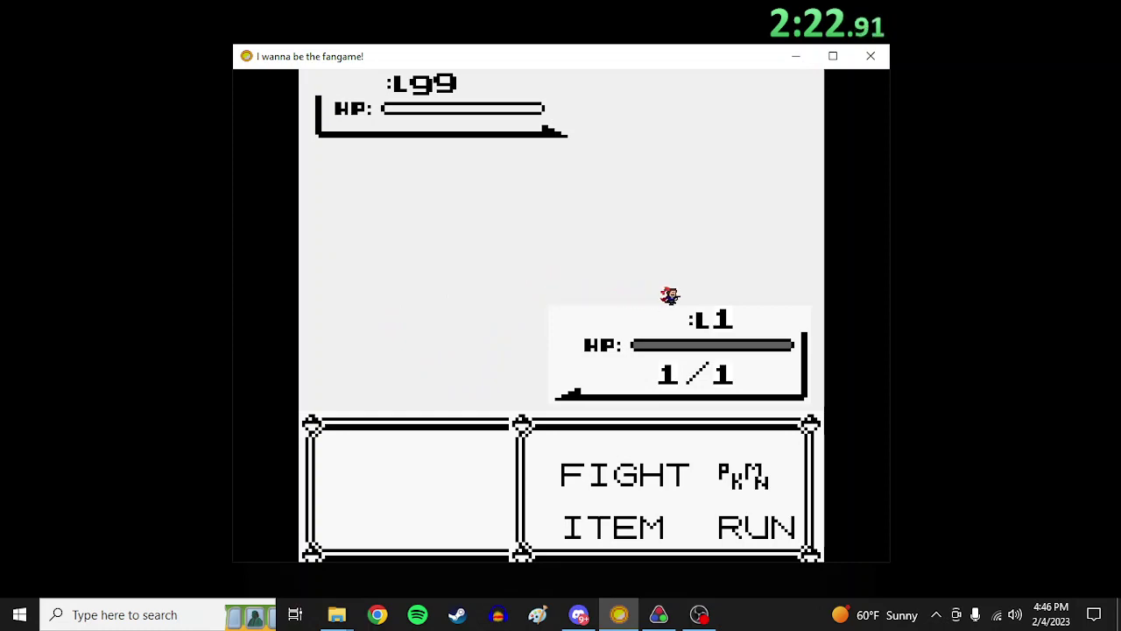
# Exit the block maze past the defeated boss and climb the staircase right
pyautogui.press('r')
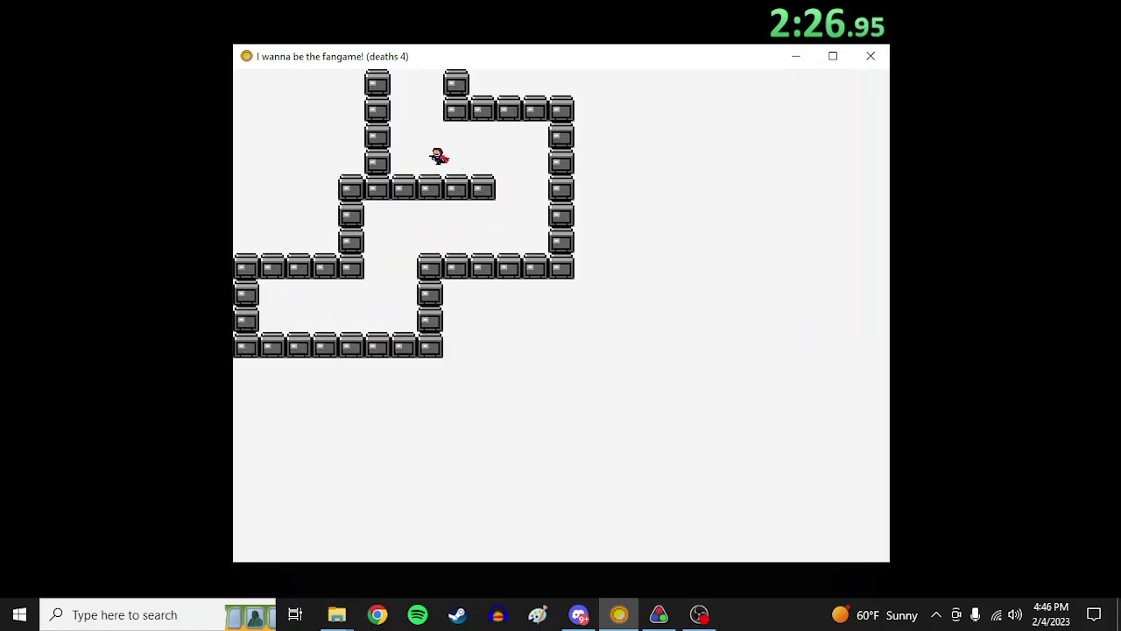
pyautogui.press('shift')
pyautogui.press('Right')
pyautogui.press('shift')
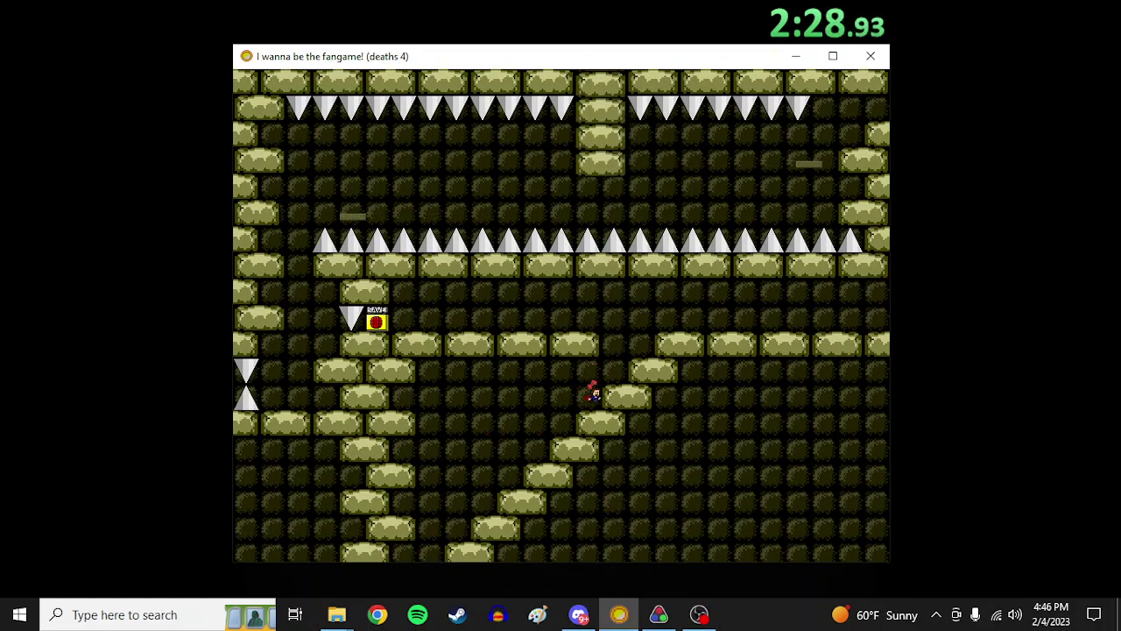
pyautogui.press('shift')
pyautogui.press('shift')
pyautogui.press('Right')
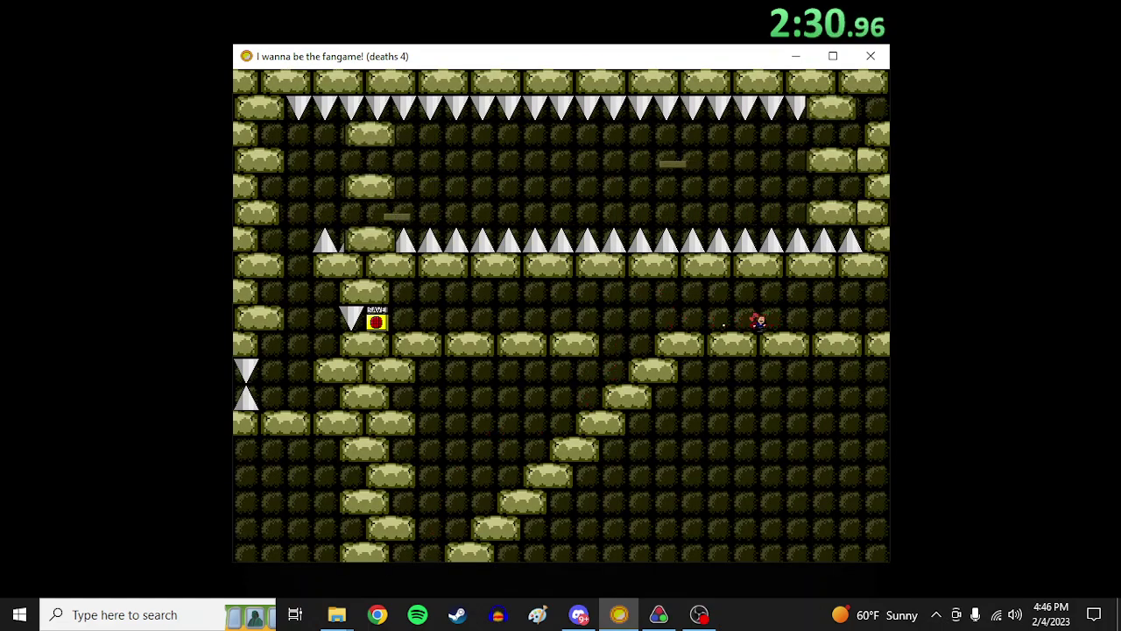
# Drop through the floor gap, trigger the falling spike, and exit right
pyautogui.press('Right')
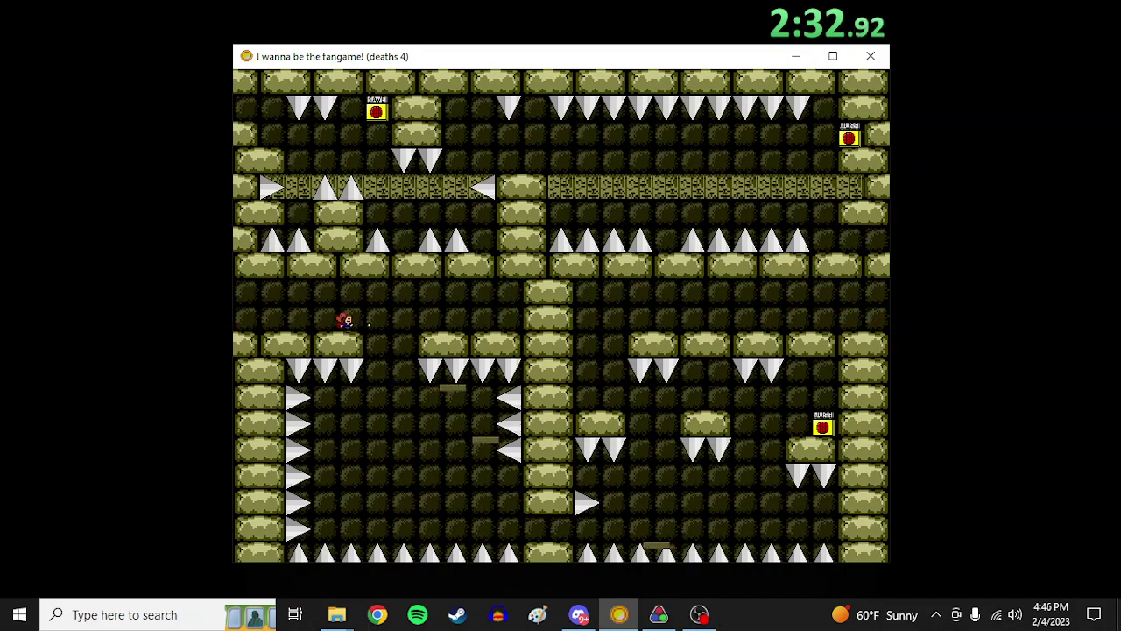
pyautogui.press('Right')
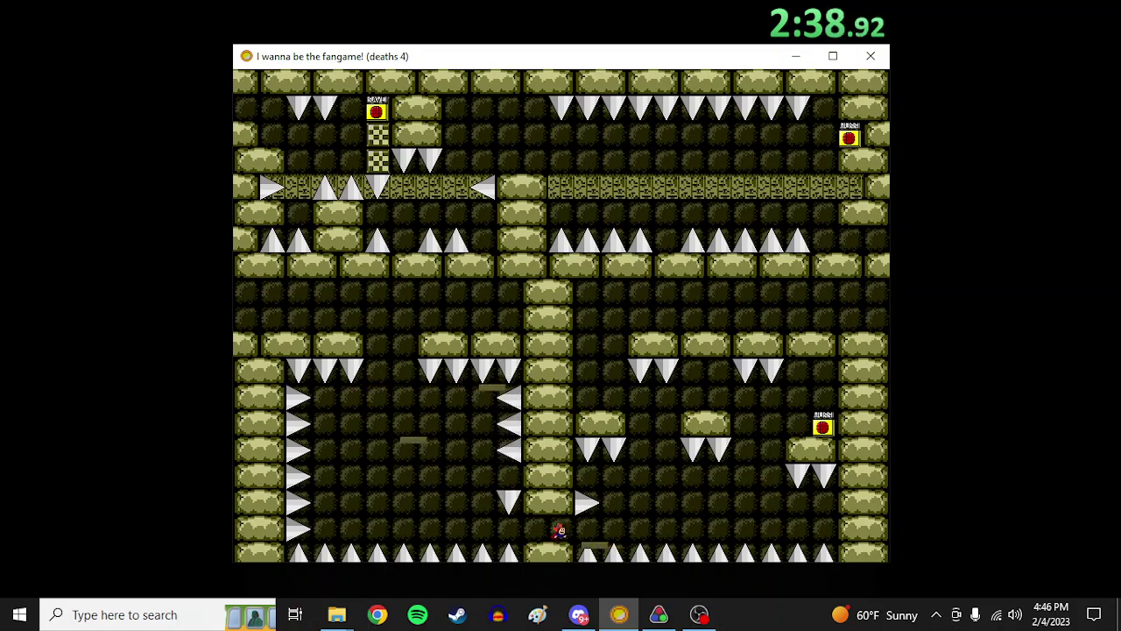
pyautogui.press('Right')
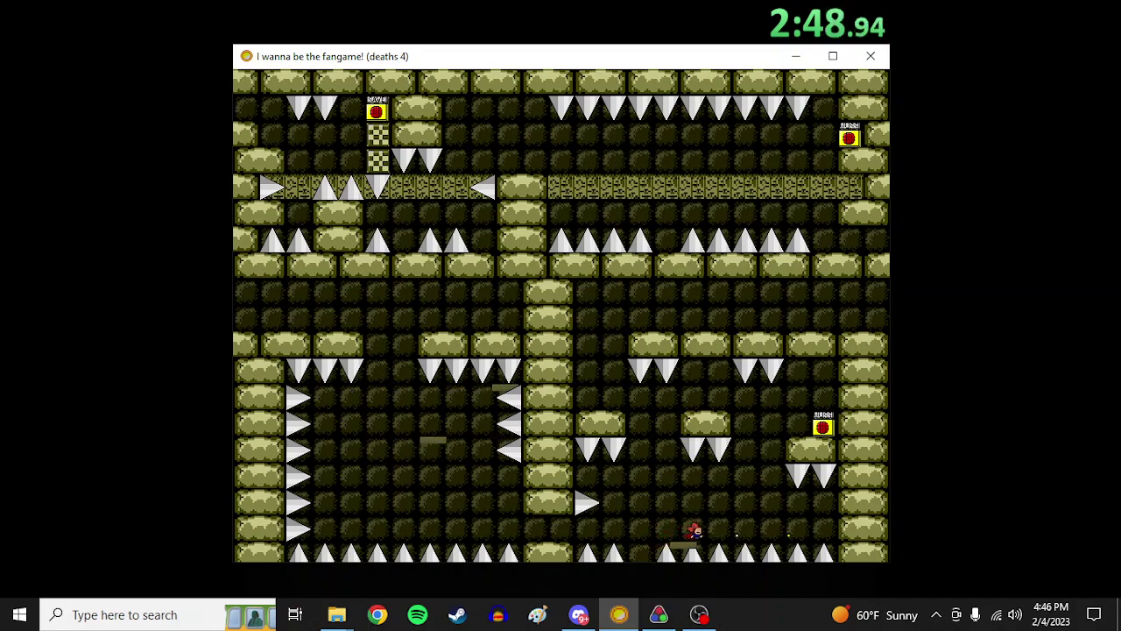
pyautogui.press('shift')
pyautogui.press('Right')
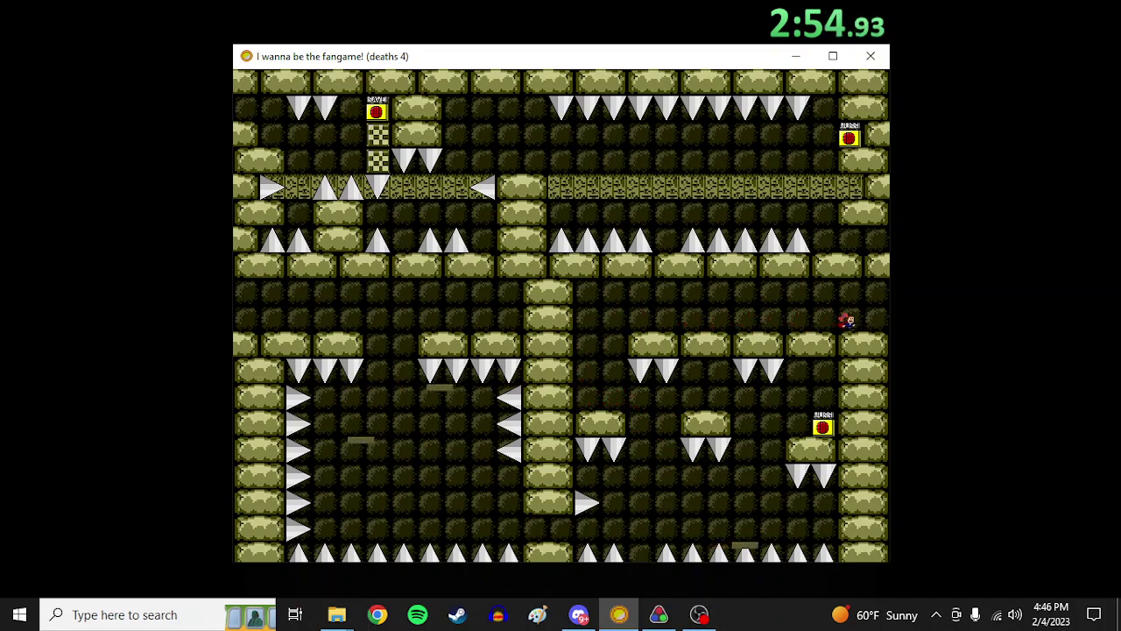
pyautogui.press('Right')
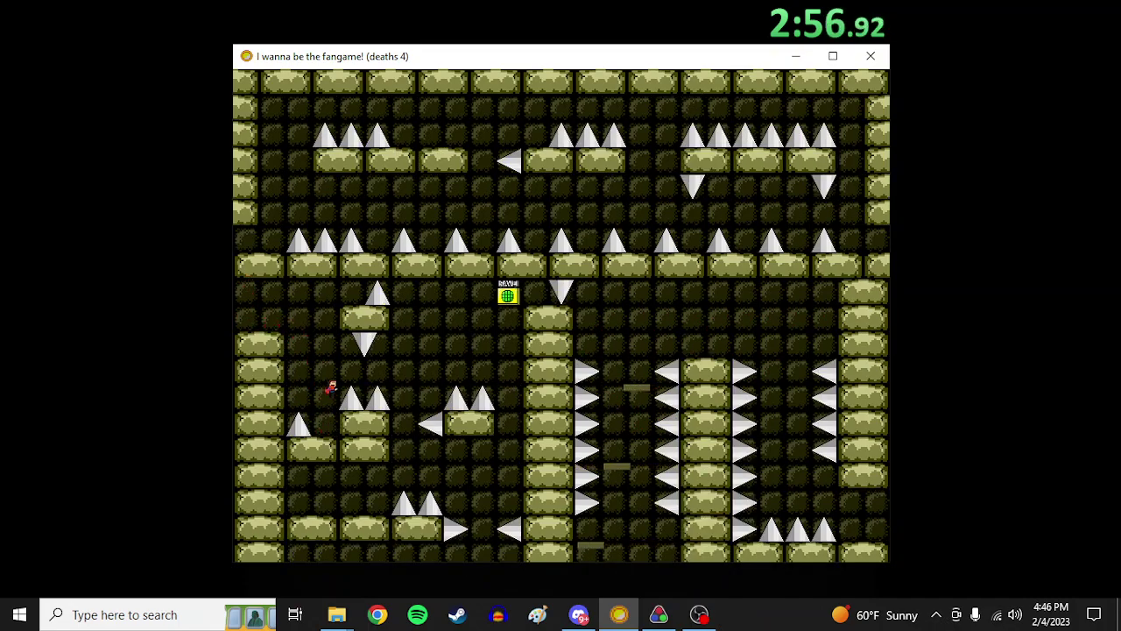
# Activate the save point and move between the rooms below and above
pyautogui.press('shift')
pyautogui.press('Right')
pyautogui.press('z')
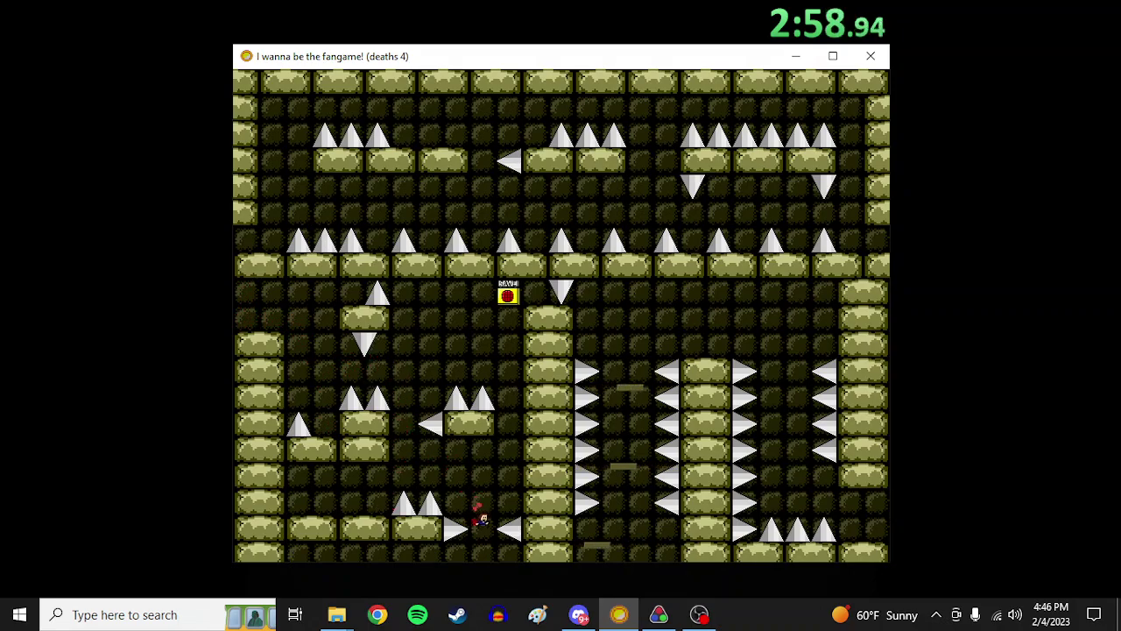
pyautogui.press('shift')
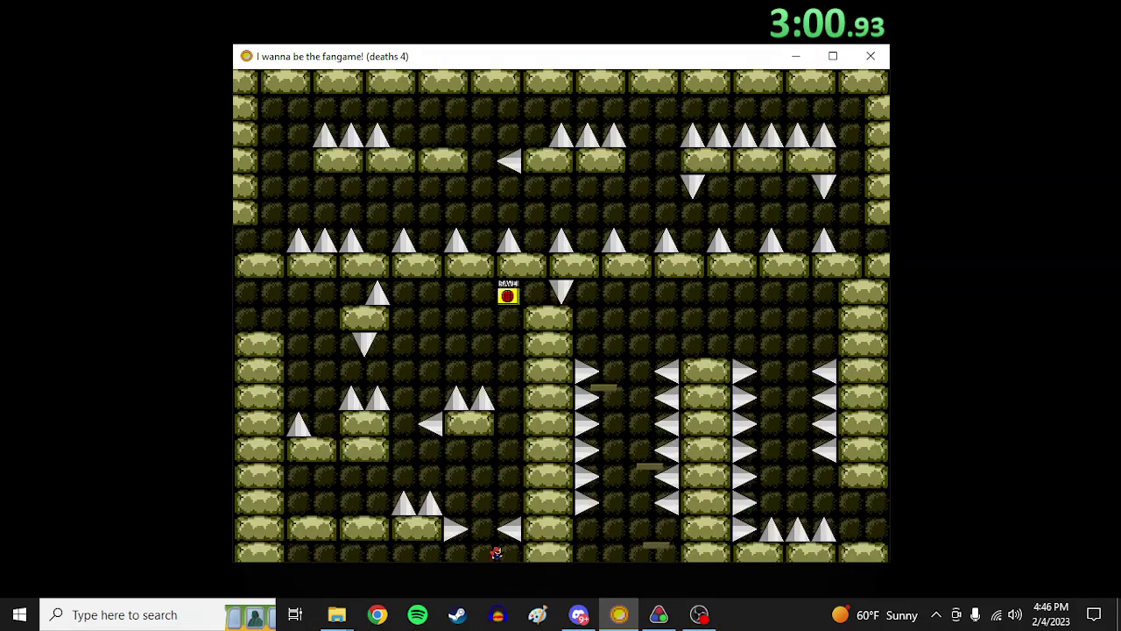
pyautogui.press('shift')
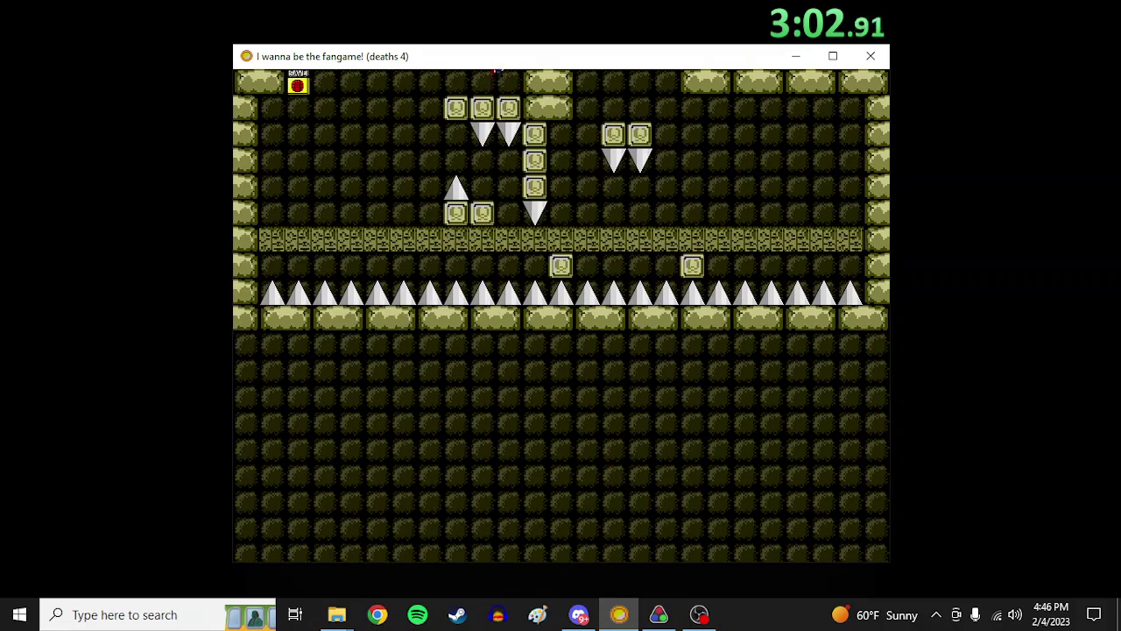
pyautogui.press('shift')
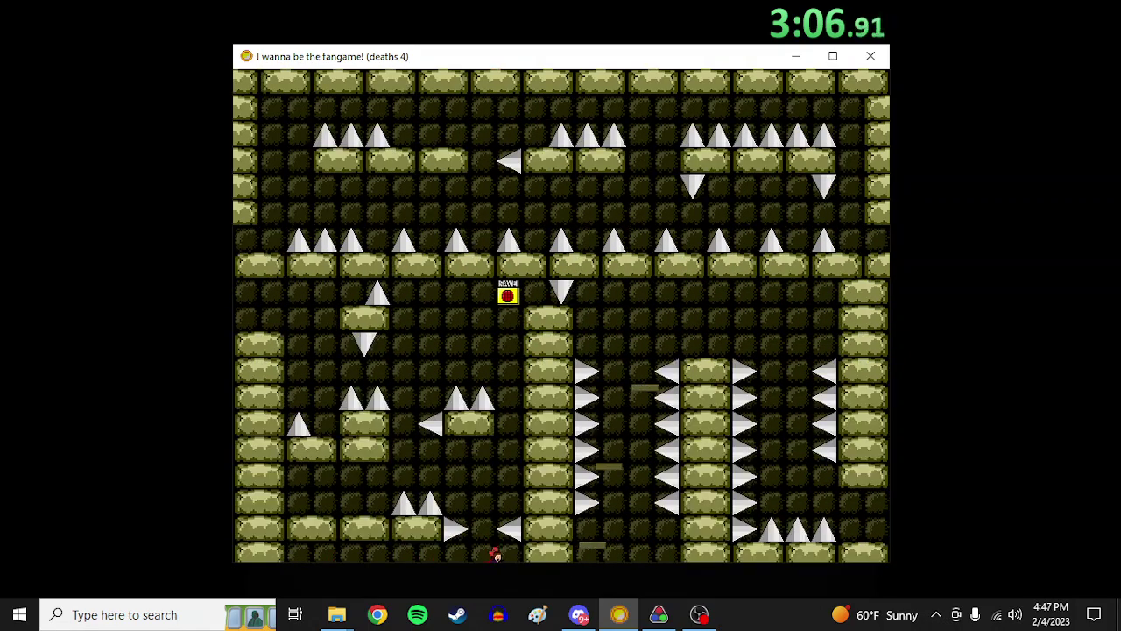
pyautogui.press('shift')
pyautogui.press('shift')
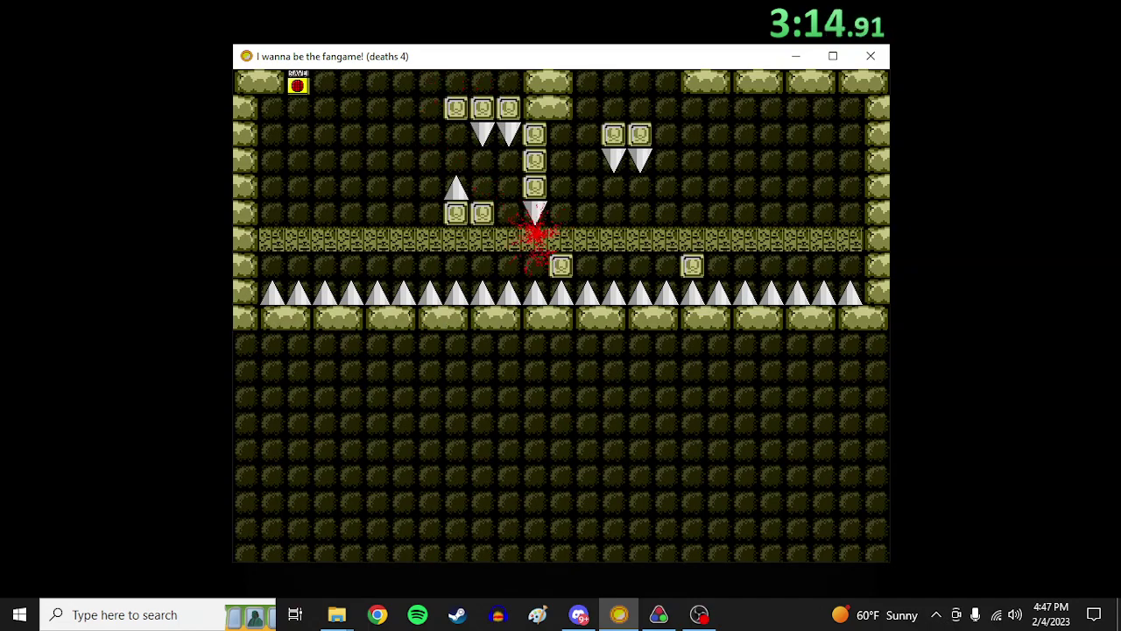
# Respawn from the save after dying, then climb the small platforms and shaft out the top
pyautogui.press('r')
pyautogui.press('r')
pyautogui.press('r')
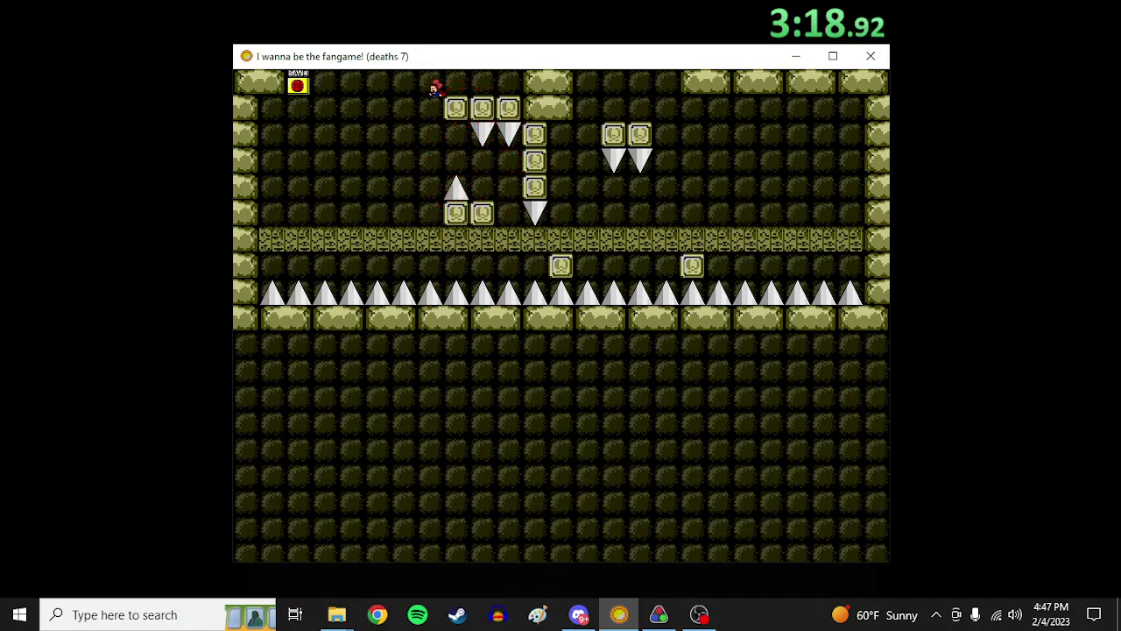
pyautogui.press('r')
pyautogui.press('Left')
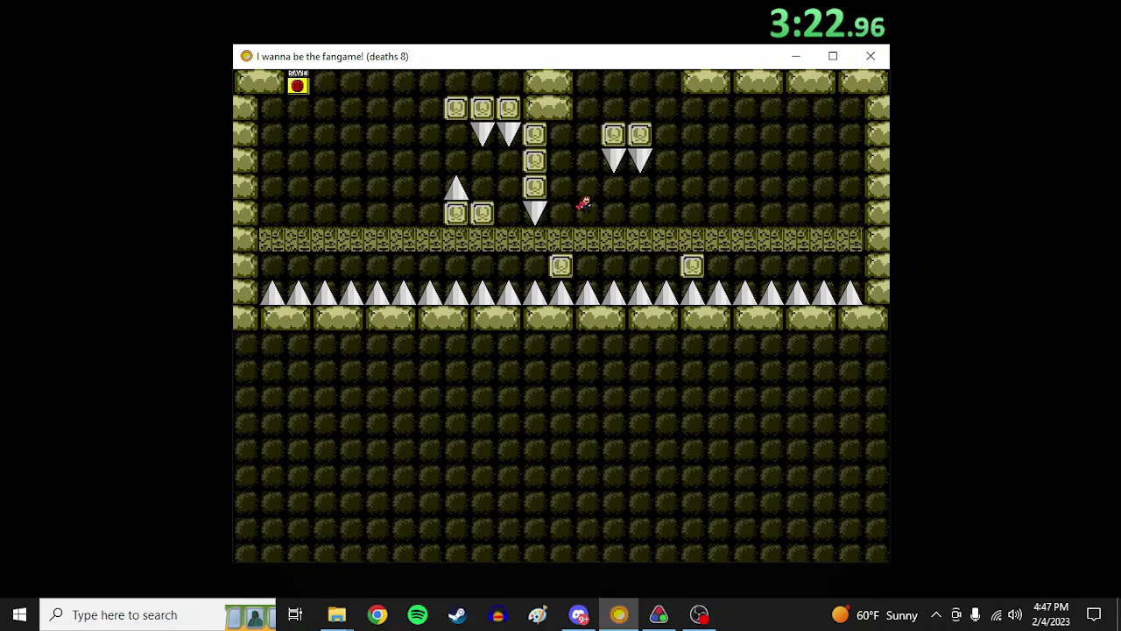
pyautogui.press('shift')
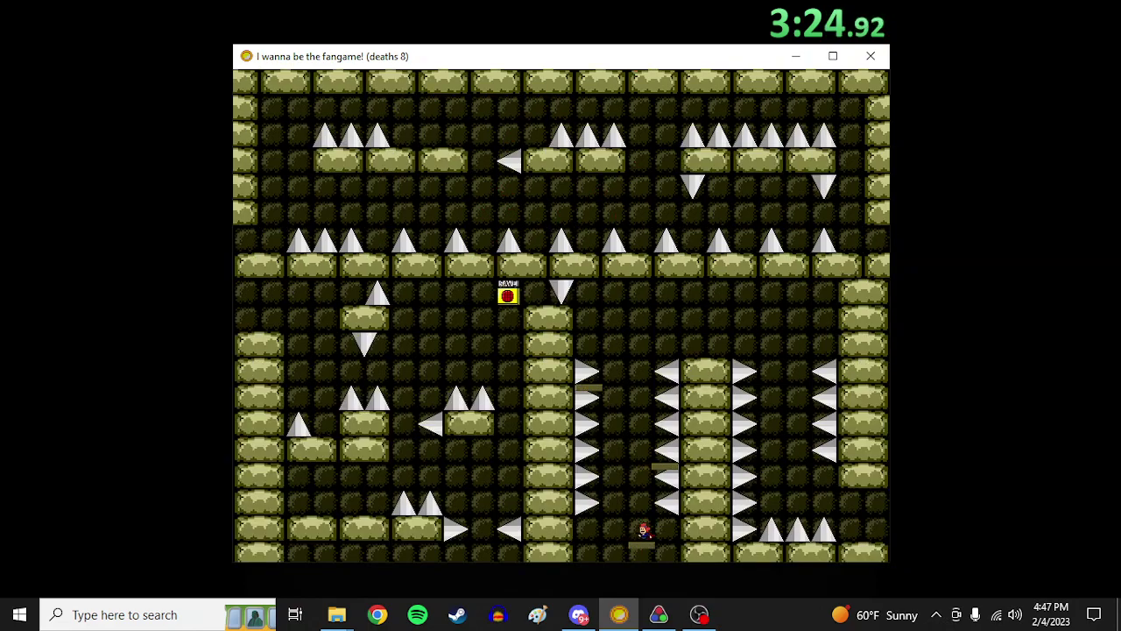
pyautogui.press('shift')
pyautogui.press('shift')
pyautogui.press('shift')
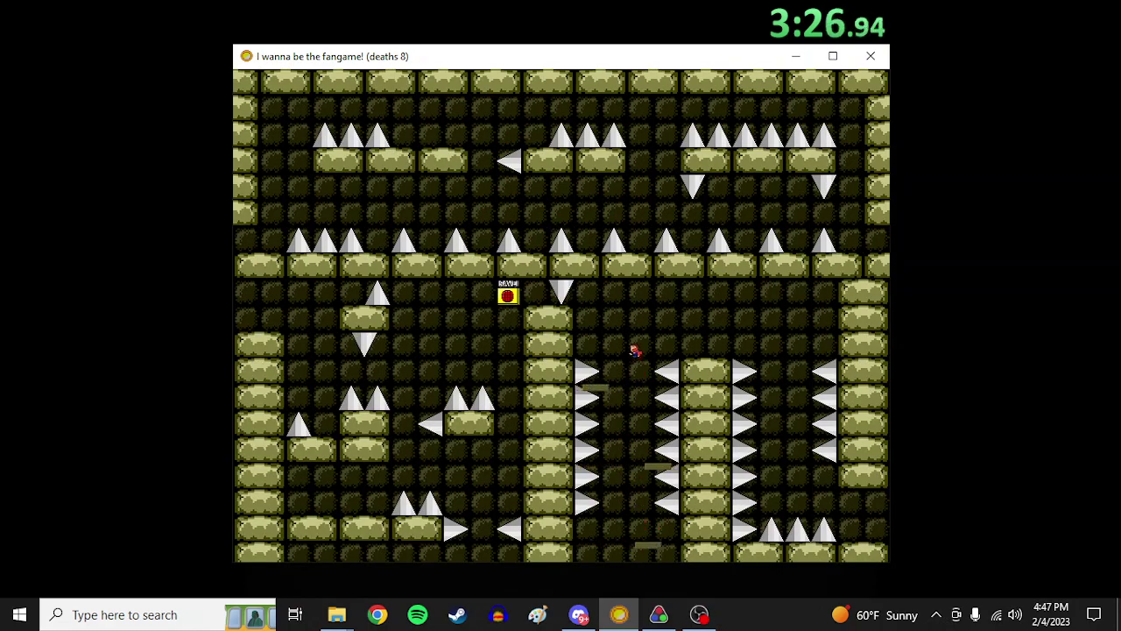
pyautogui.press('shift')
pyautogui.press('Right')
pyautogui.press('Right')
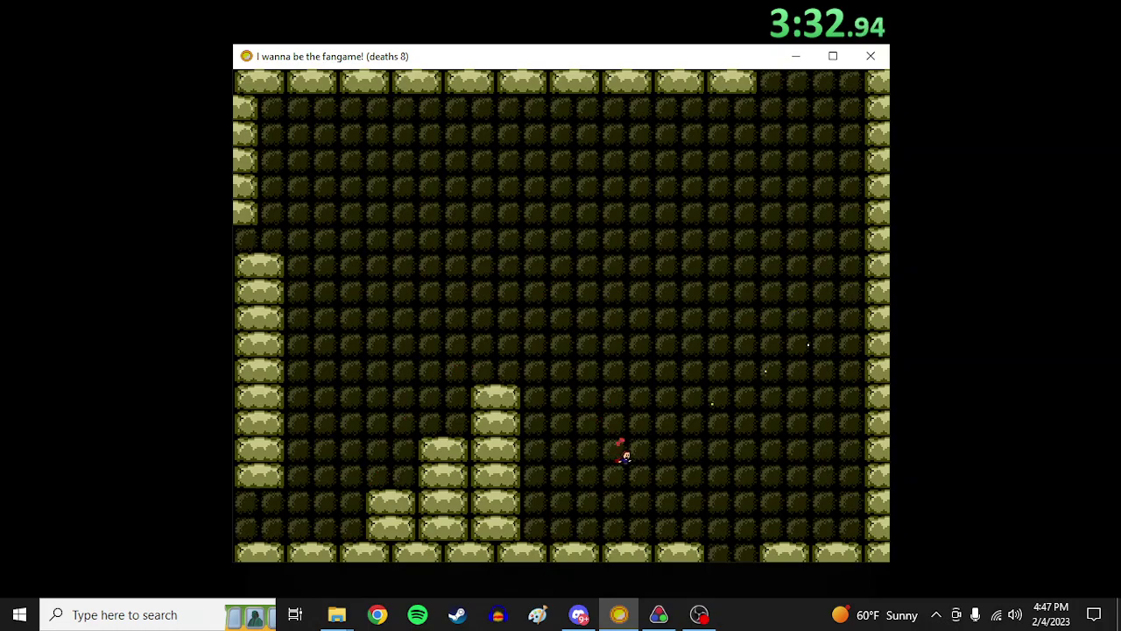
# Drop through the floor gap and jump up-left onto the ladder column
pyautogui.press('Right')
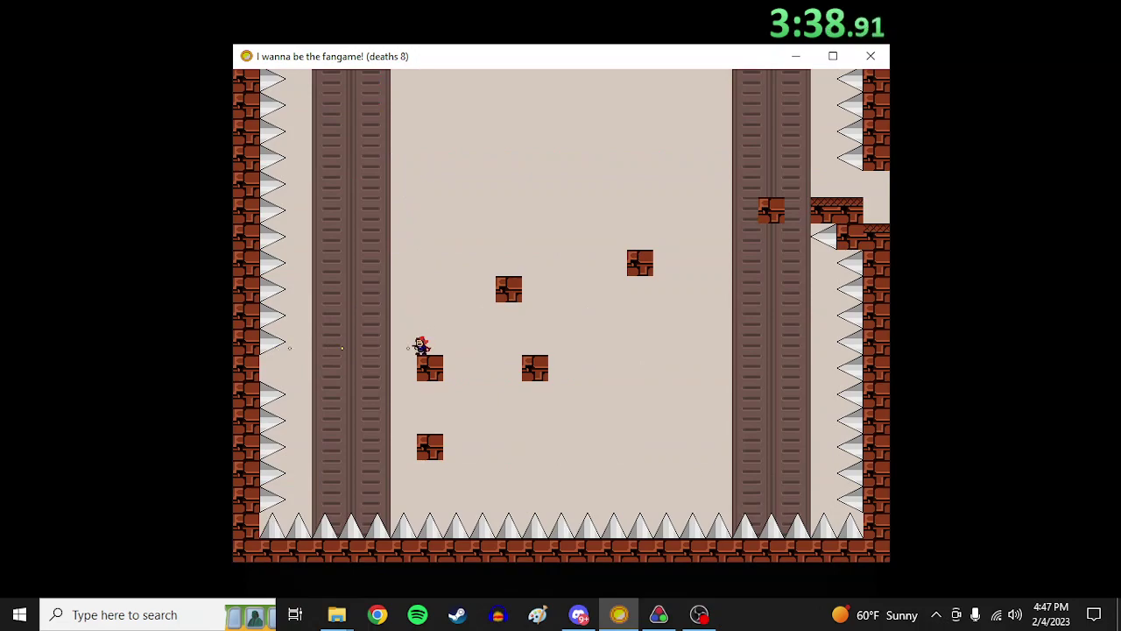
pyautogui.press('shift')
pyautogui.press('Left')
pyautogui.press('Left')
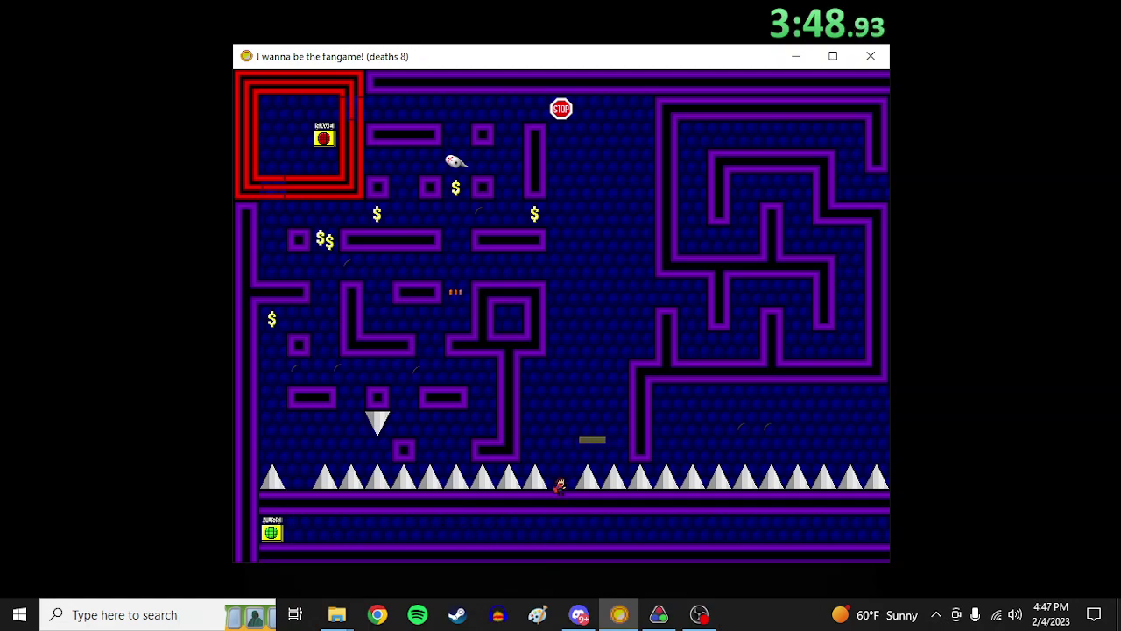
# Jump right, then up and left, through the first purple maze room
pyautogui.press('shift')
pyautogui.press('Right')
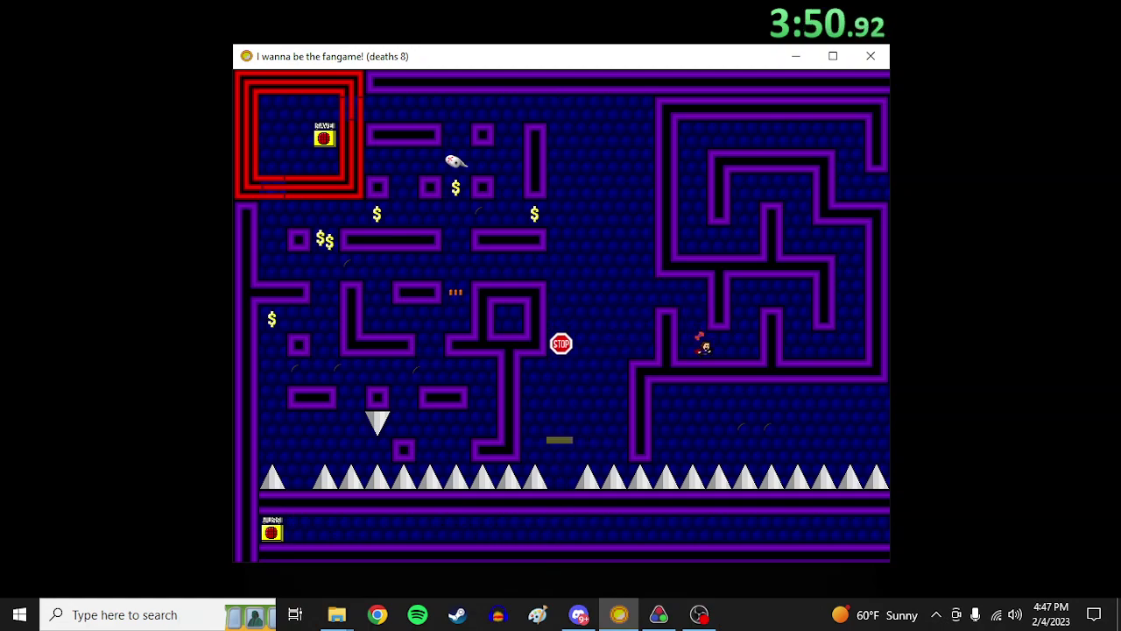
pyautogui.press('shift')
pyautogui.press('Right')
pyautogui.press('shift')
pyautogui.press('Left')
pyautogui.press('Left')
# Climb to the top corridor and shoot the save point in the next room
pyautogui.press('shift')
pyautogui.press('Right')
pyautogui.press('Right')
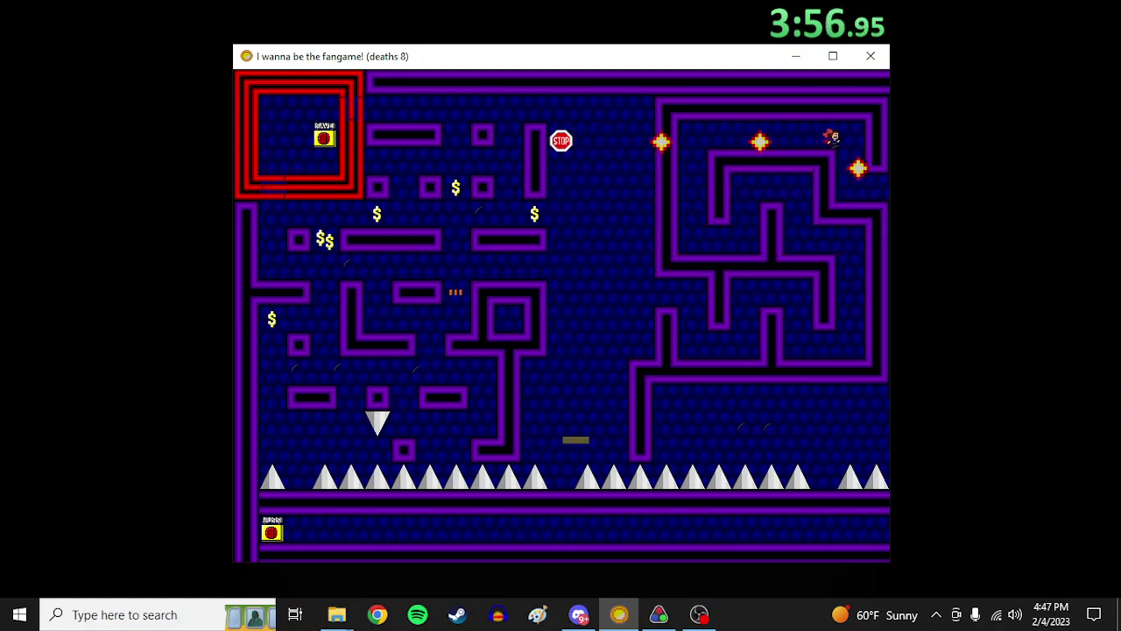
pyautogui.press('Right')
pyautogui.press('shift')
pyautogui.press('z')
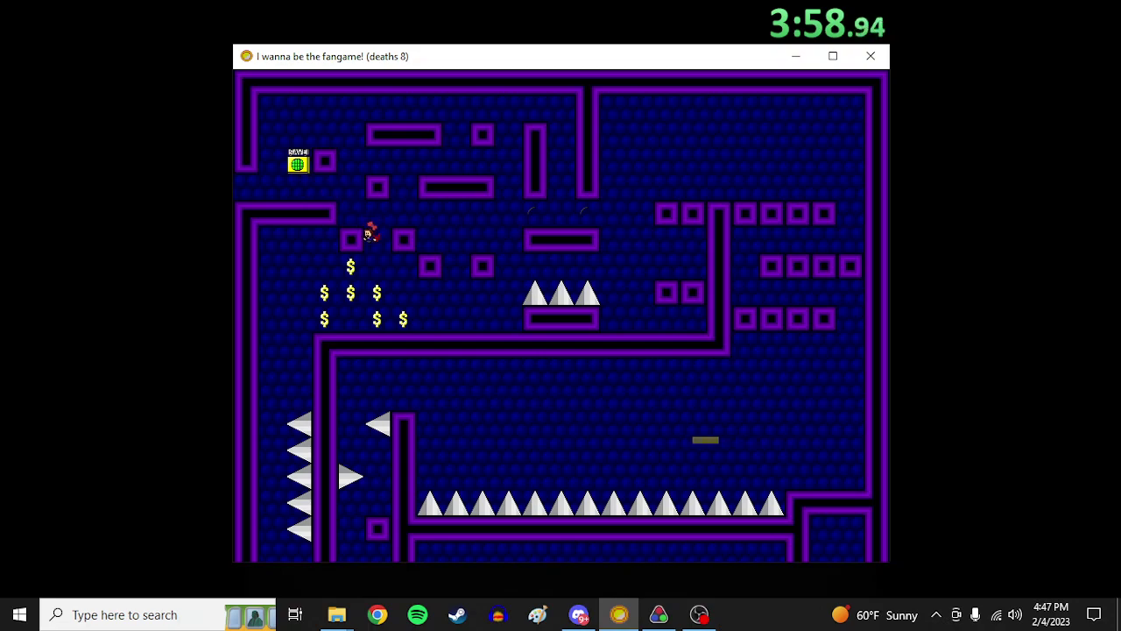
# Drop past the spikes, climb into the room above, and land on the right platform
pyautogui.press('Left')
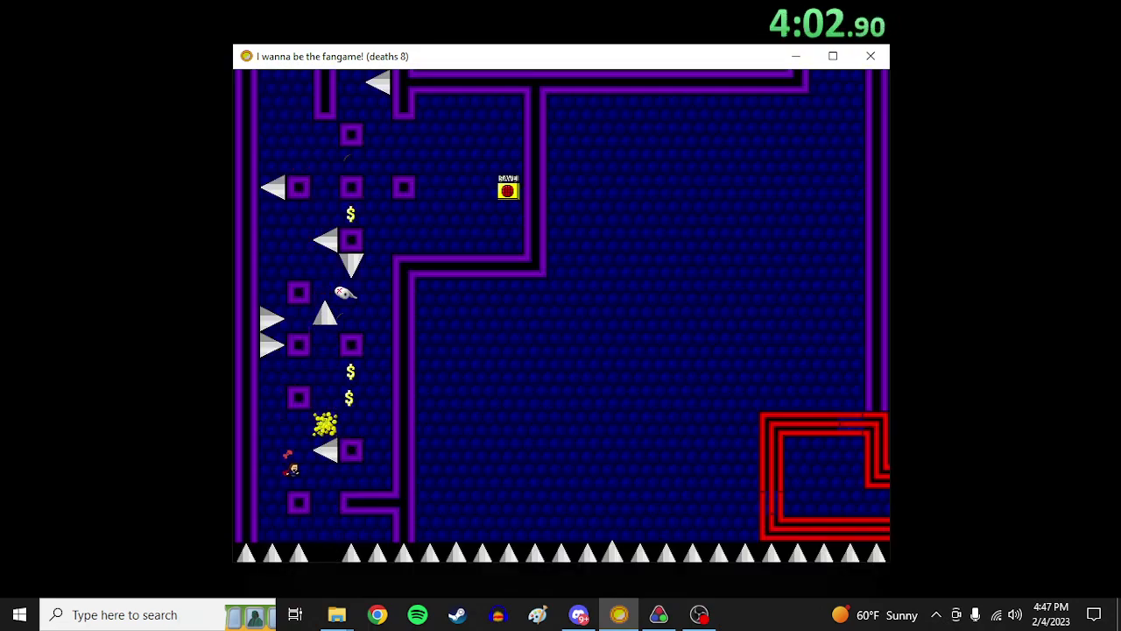
pyautogui.press('Right')
pyautogui.press('shift')
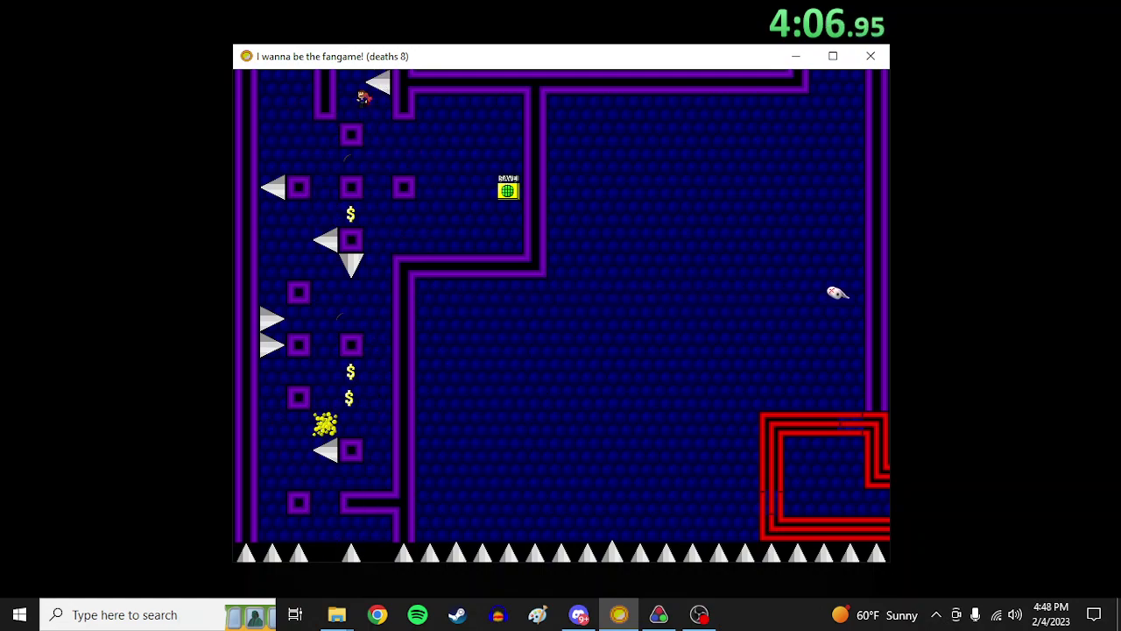
pyautogui.press('shift')
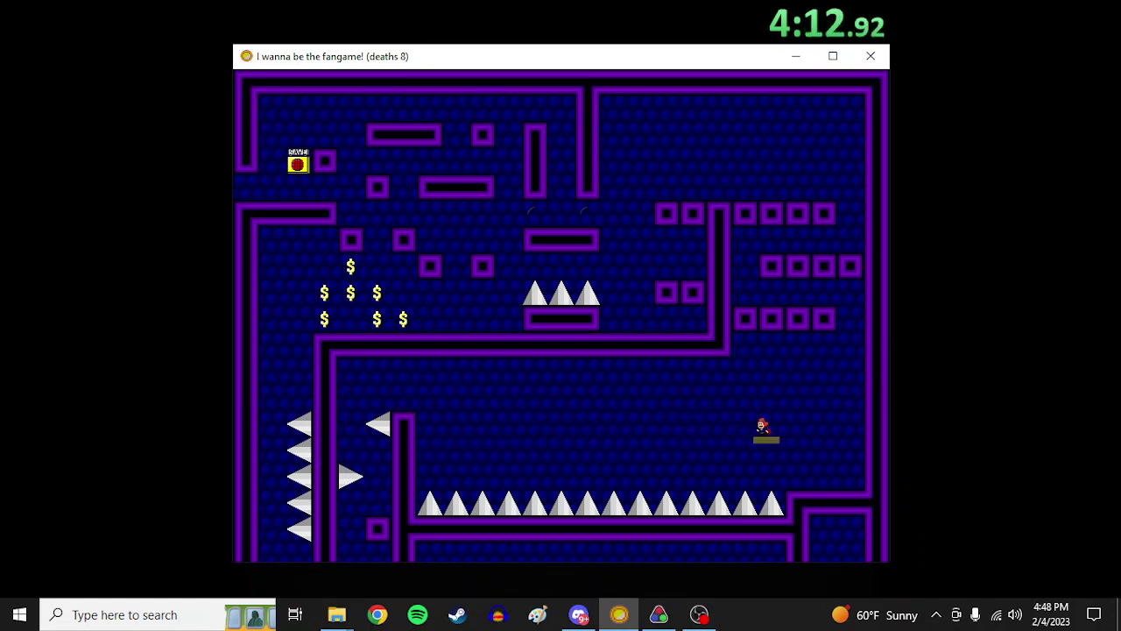
pyautogui.press('Right')
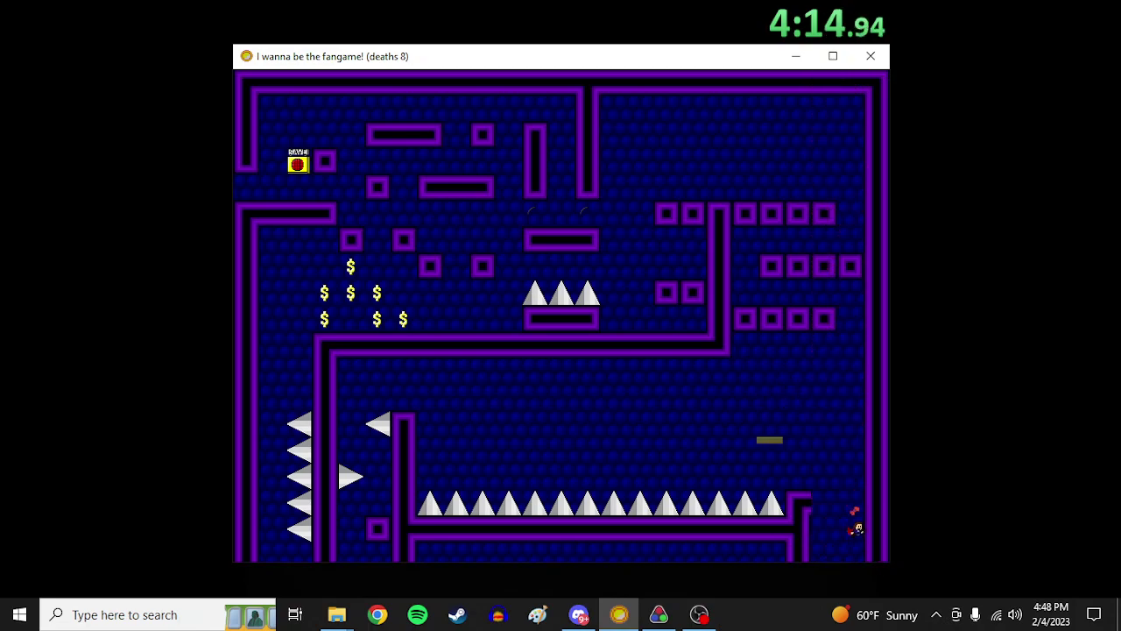
# Enter the grey tiled room, hop up-left, and shoot its save point
pyautogui.press('Right')
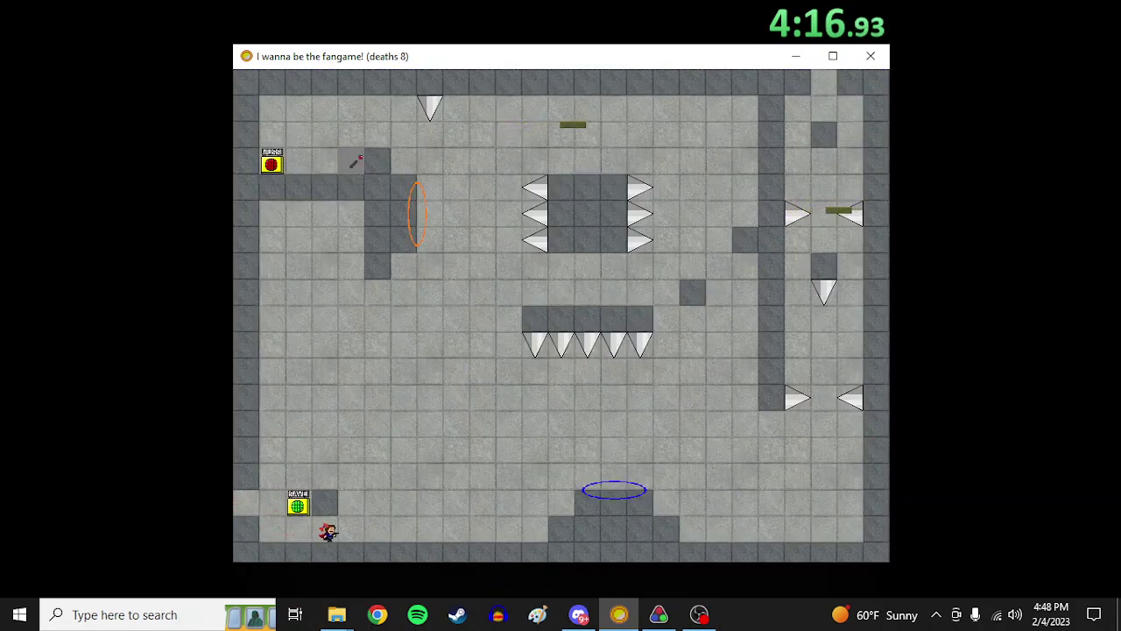
pyautogui.press('Right')
pyautogui.press('shift')
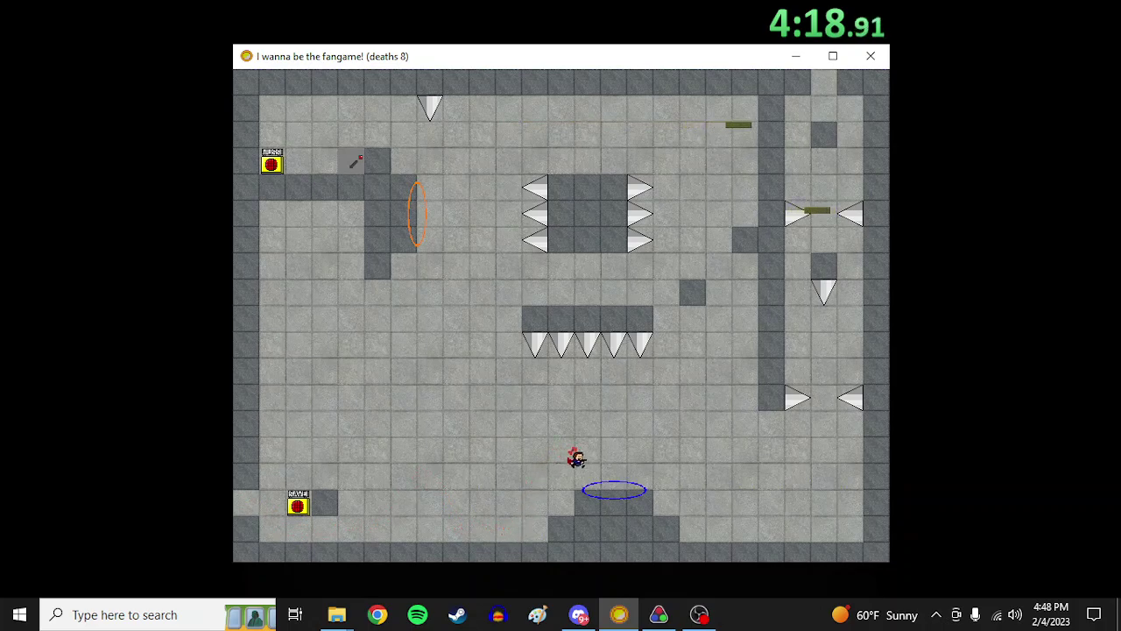
pyautogui.press('Left')
pyautogui.press('shift')
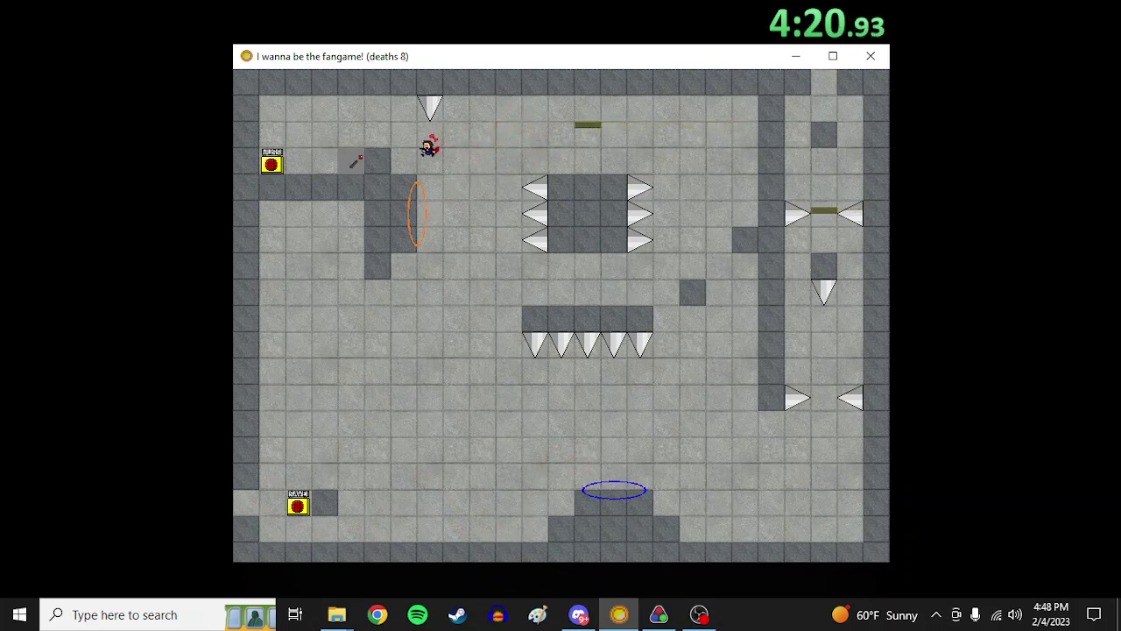
pyautogui.press('shift')
pyautogui.press('z')
pyautogui.press('Right')
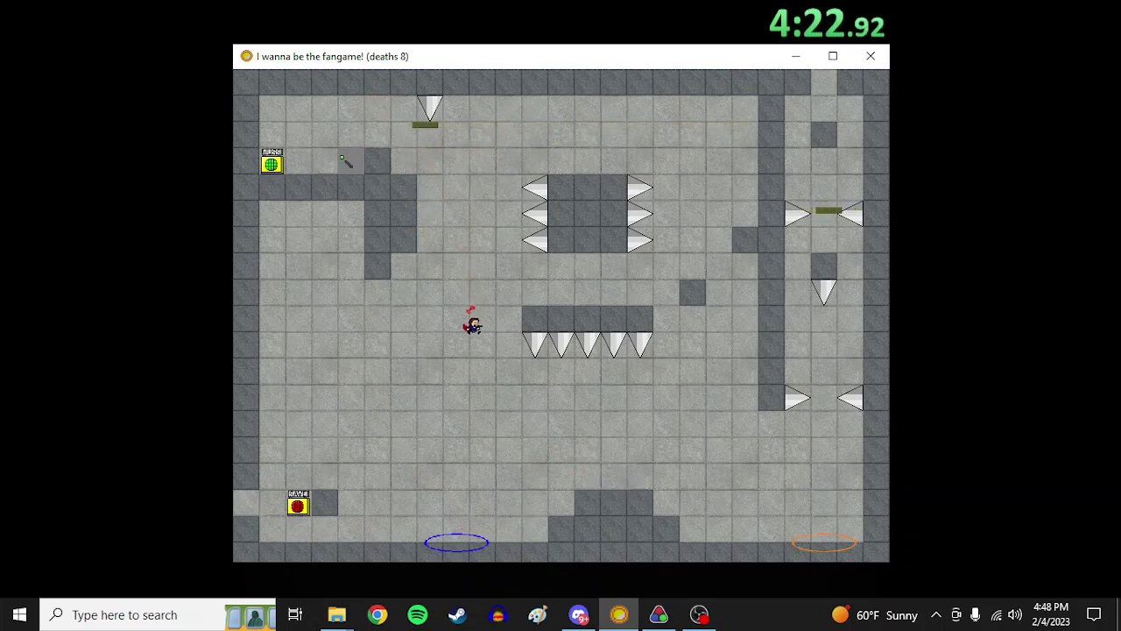
# Drop near the wall, jump onto the dark block, and exit through the top
pyautogui.press('Left')
pyautogui.press('Right')
pyautogui.press('shift')
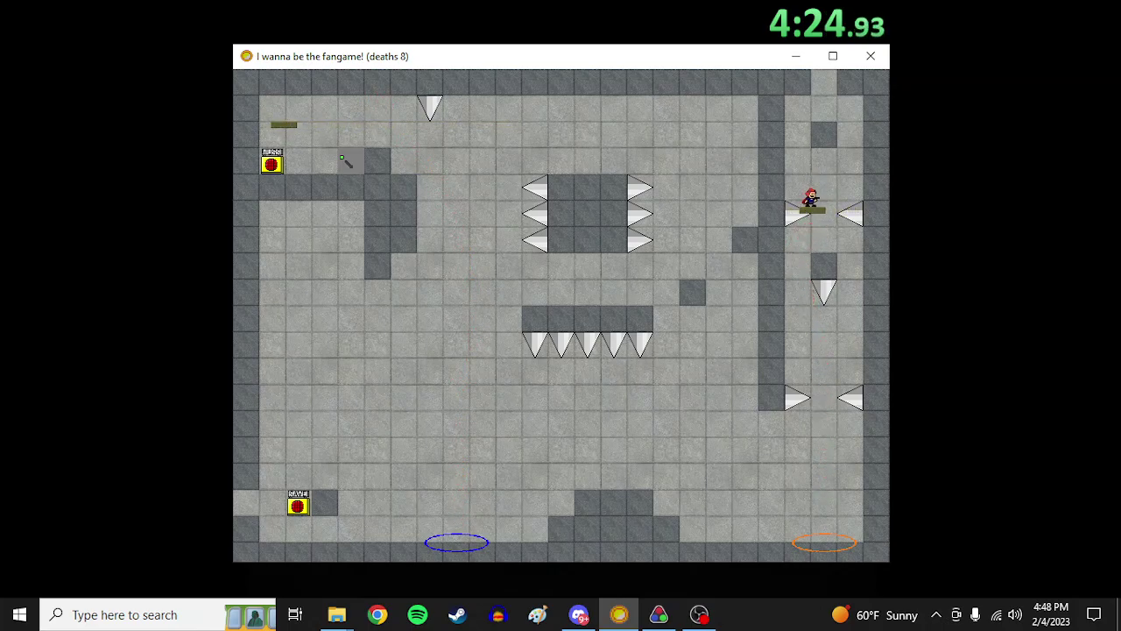
pyautogui.press('shift')
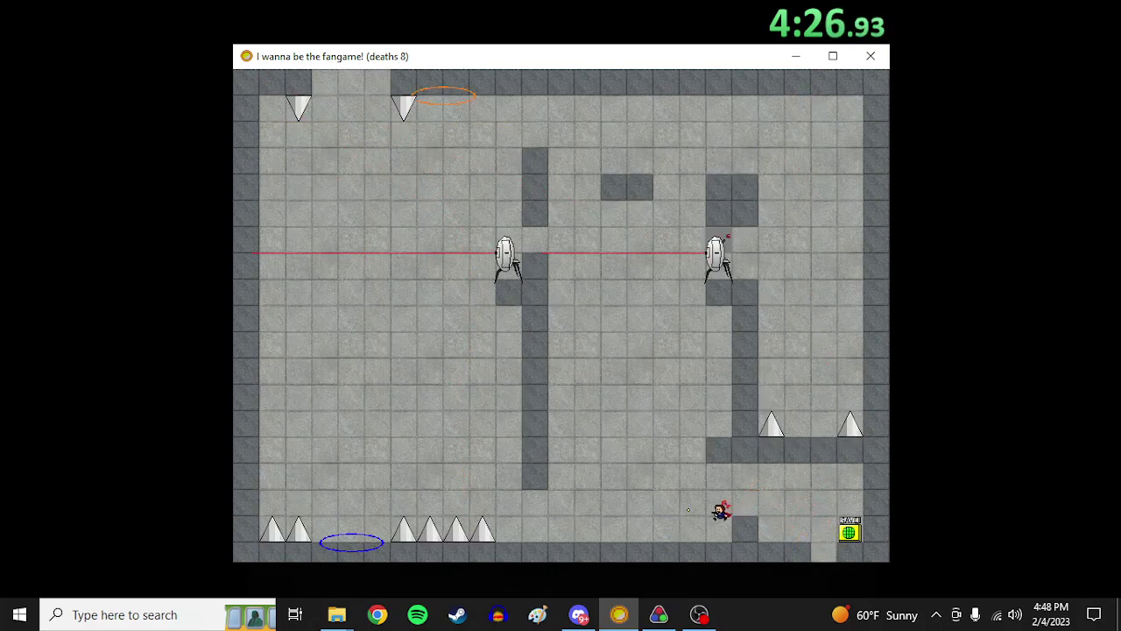
# Try the floor portal loop, die, and restart from the last save point
pyautogui.press('Left')
pyautogui.press('shift')
pyautogui.press('Left')
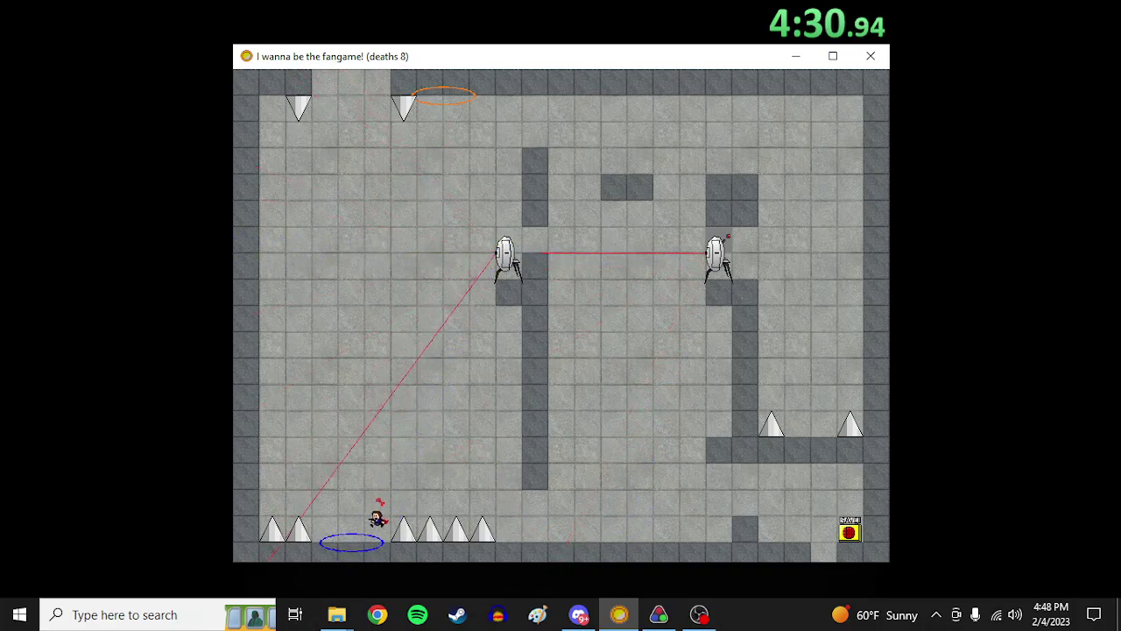
pyautogui.press('Left')
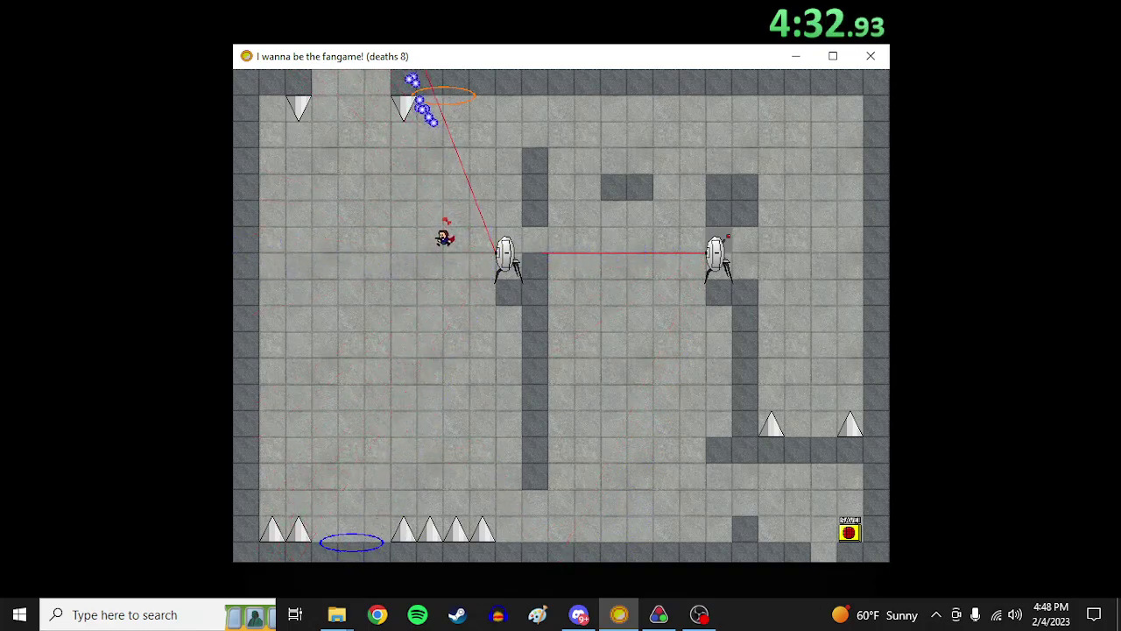
pyautogui.press('Left')
pyautogui.press('r')
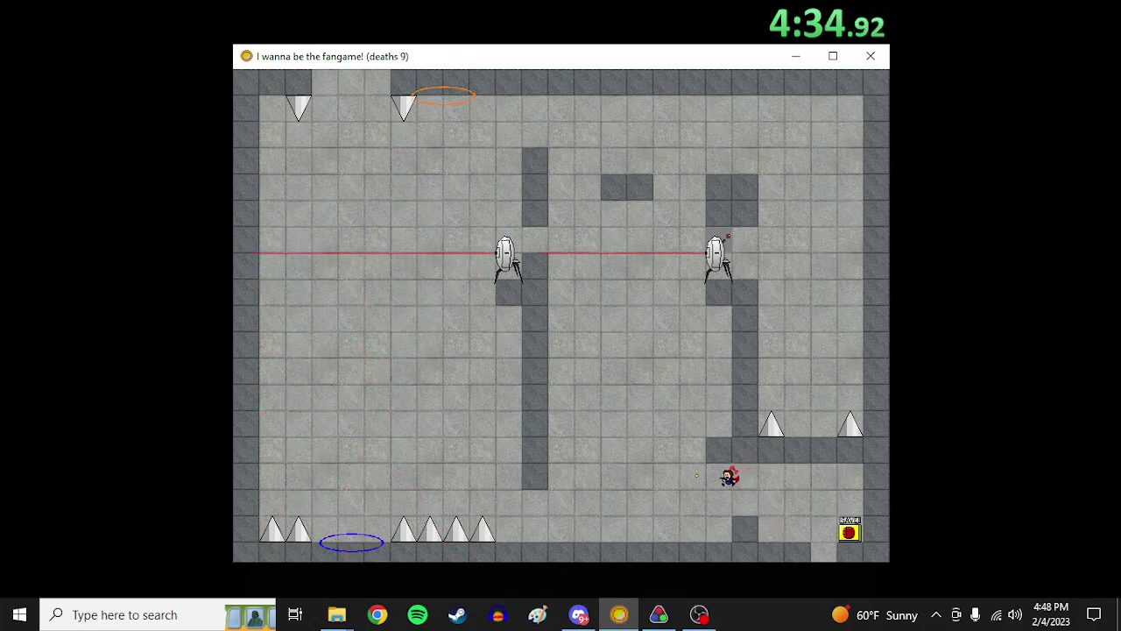
# Loop through the portals, save in the next room, and enter the blue portal; deaths reach 10
pyautogui.press('Left')
pyautogui.press('shift')
pyautogui.press('Left')
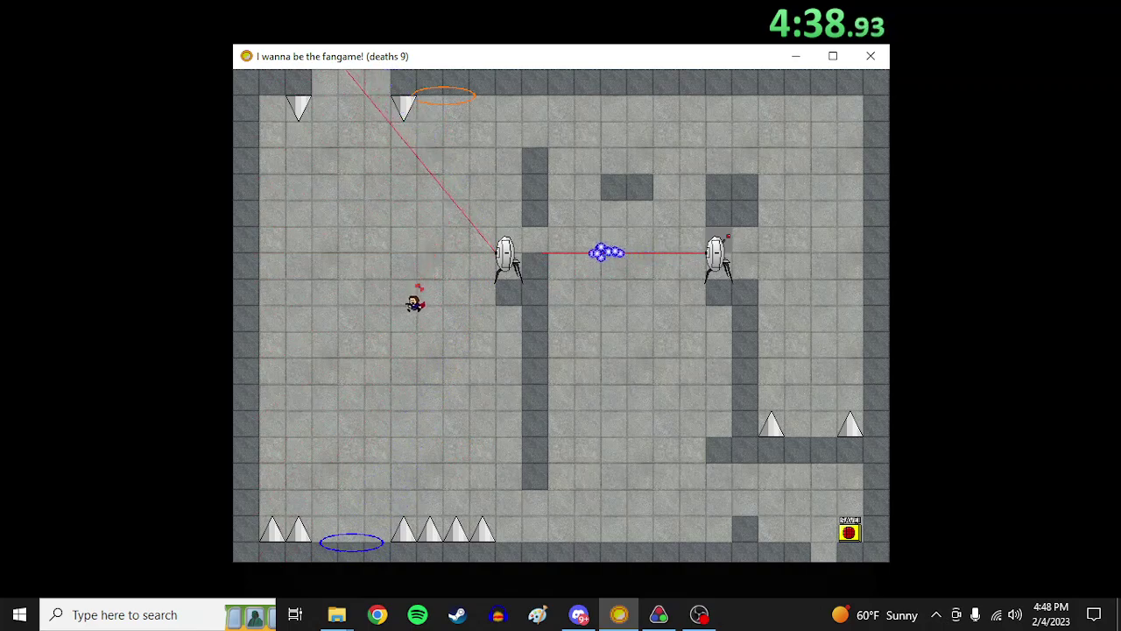
pyautogui.press('Left')
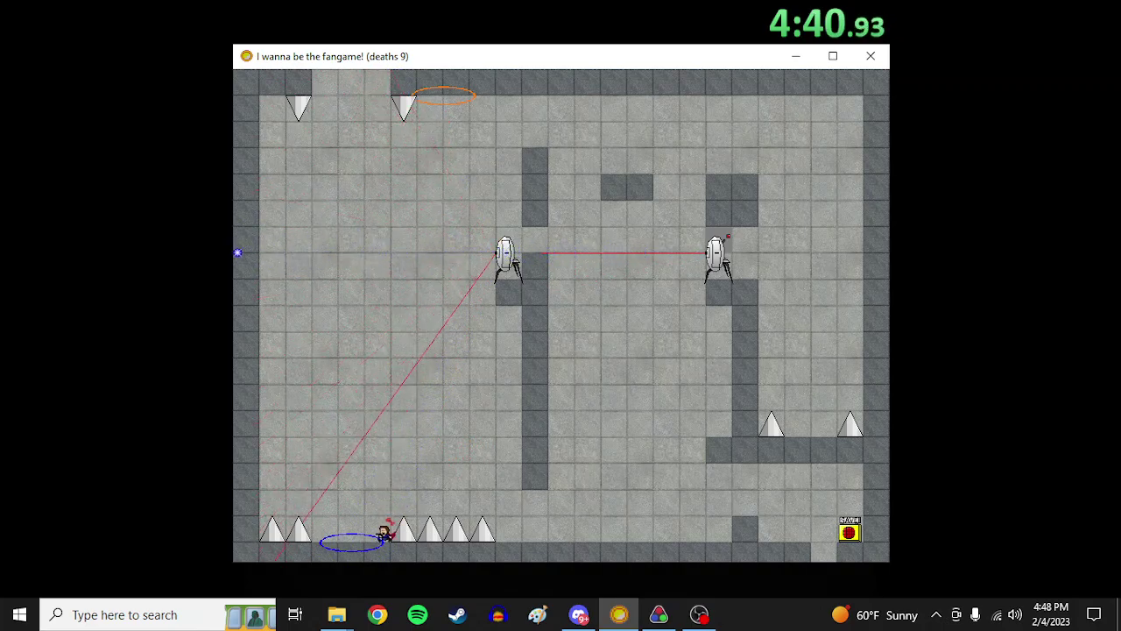
pyautogui.press('shift')
pyautogui.press('z')
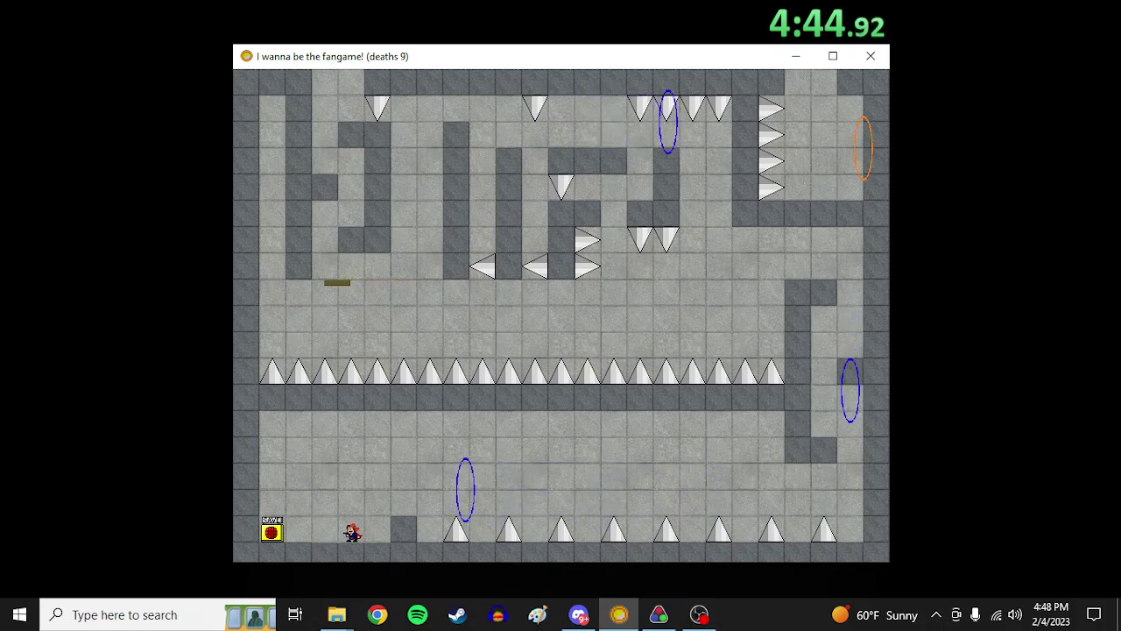
pyautogui.press('Right')
pyautogui.press('r')
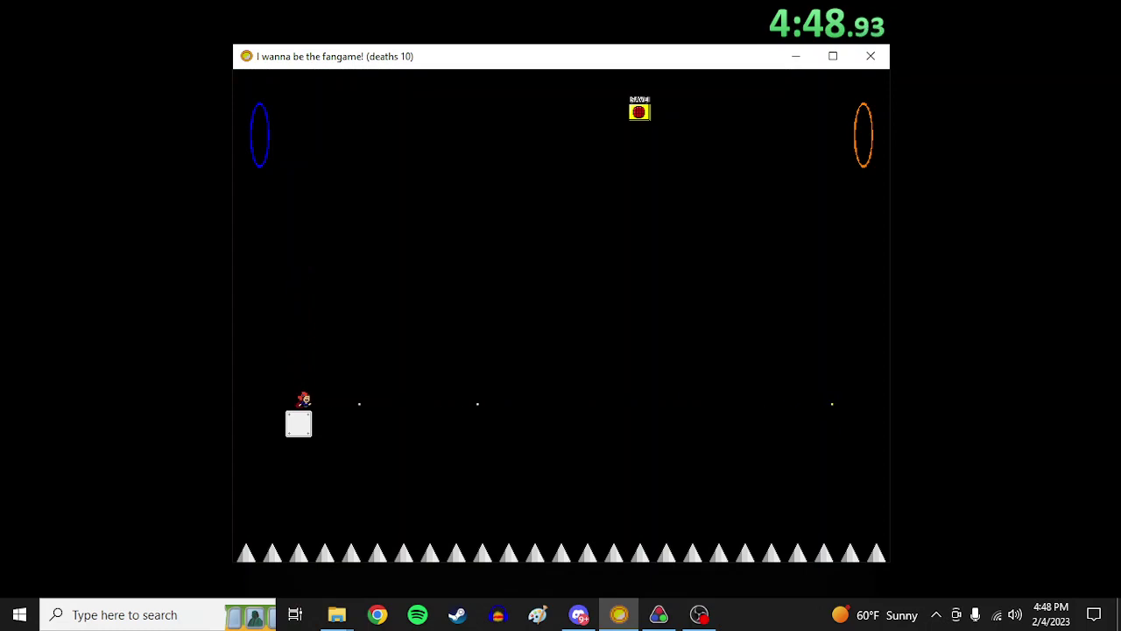
# Hop between the appearing and vanishing white blocks, climbing up and right
pyautogui.press('shift')
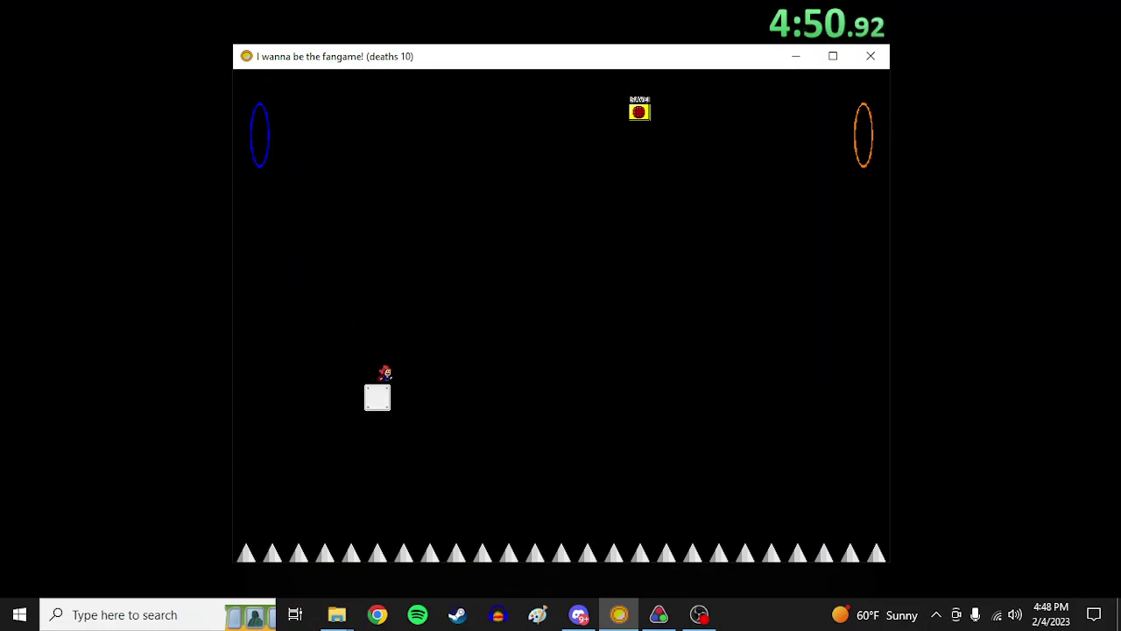
pyautogui.press('shift')
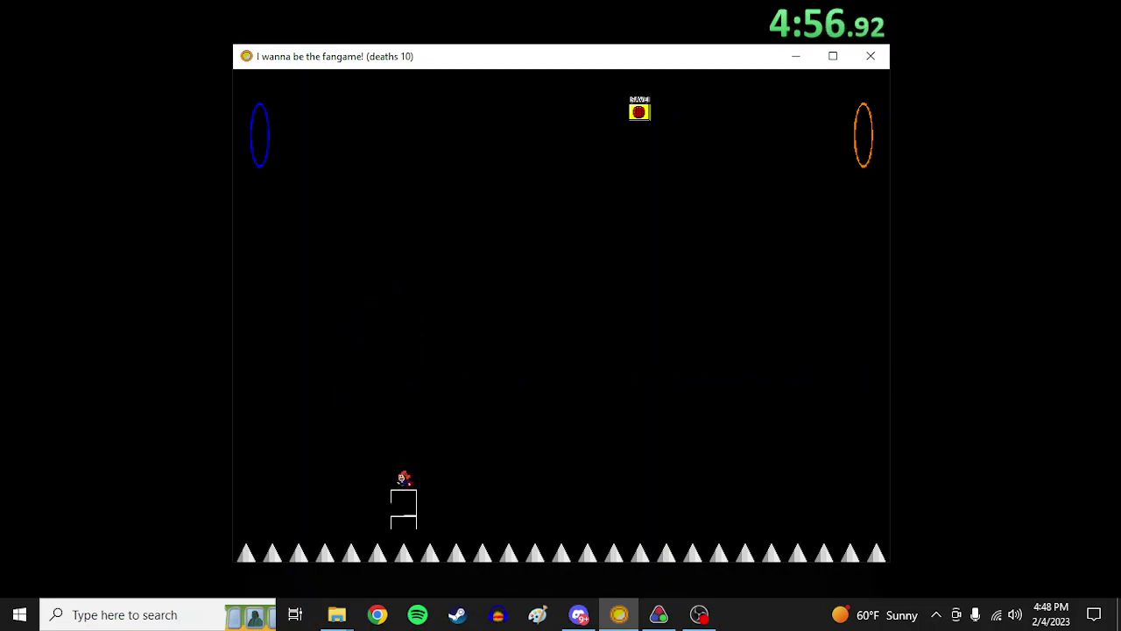
pyautogui.press('z')
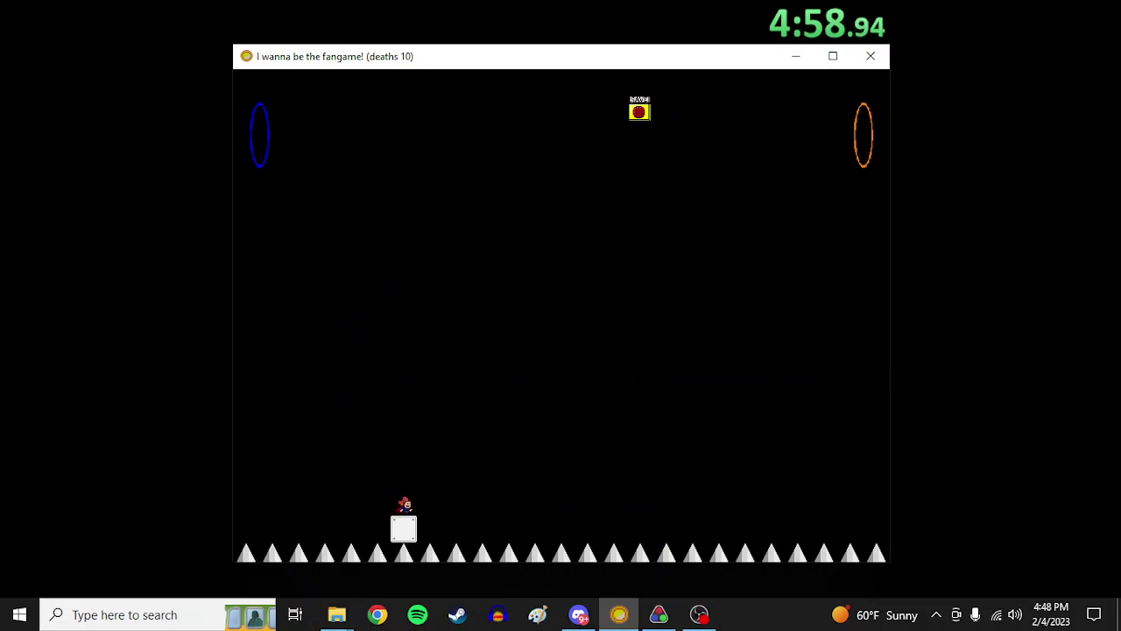
pyautogui.press('shift')
pyautogui.press('z')
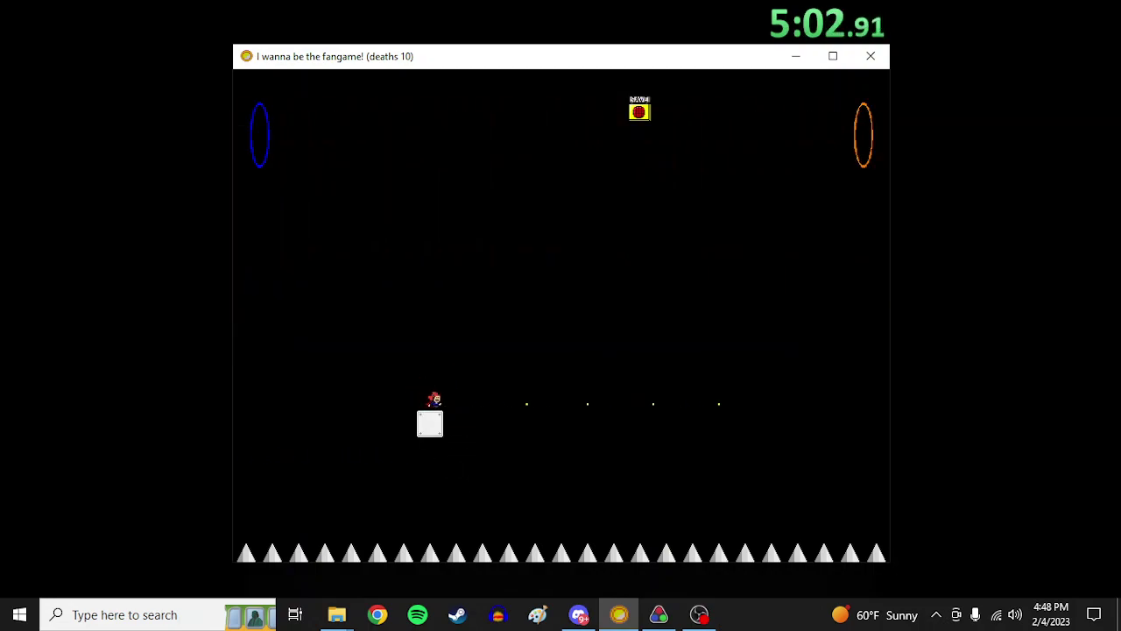
pyautogui.press('shift')
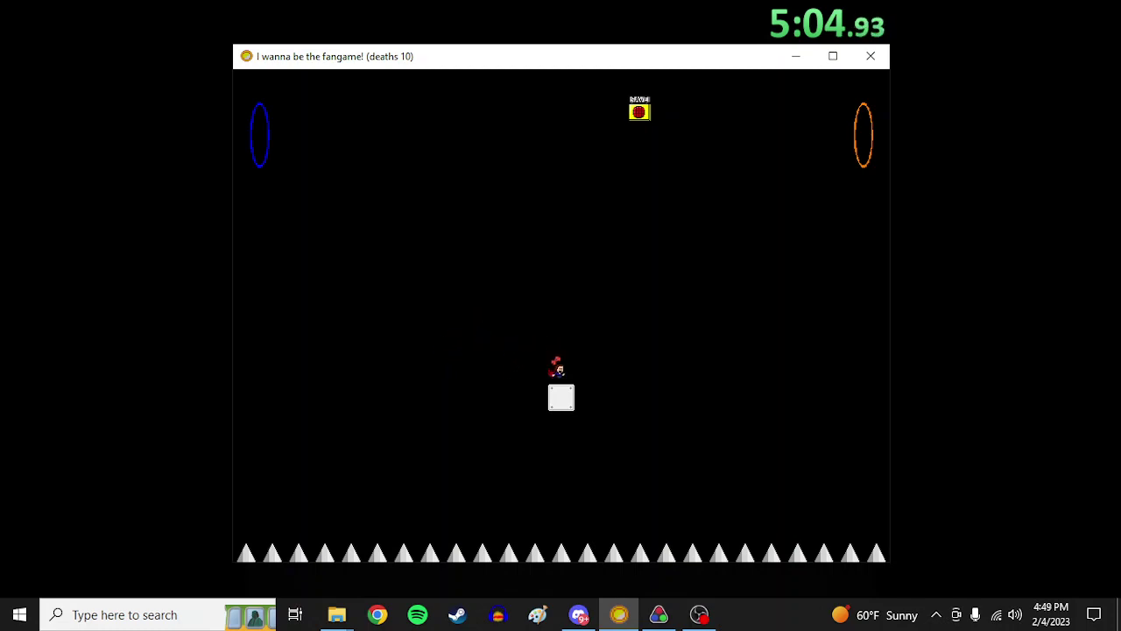
pyautogui.press('shift')
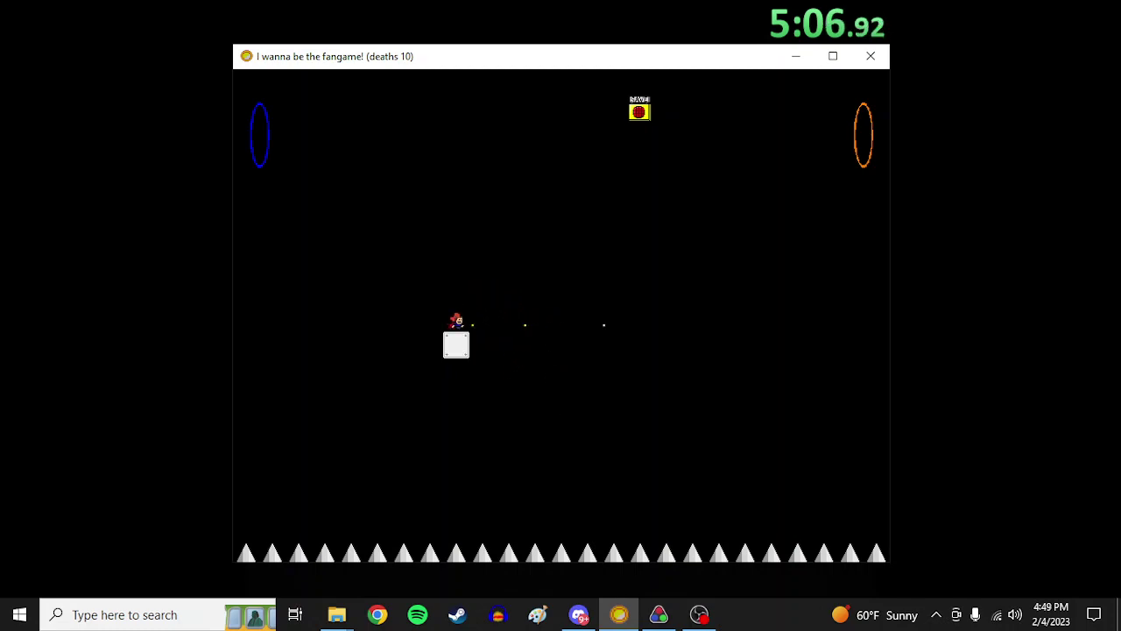
pyautogui.press('shift')
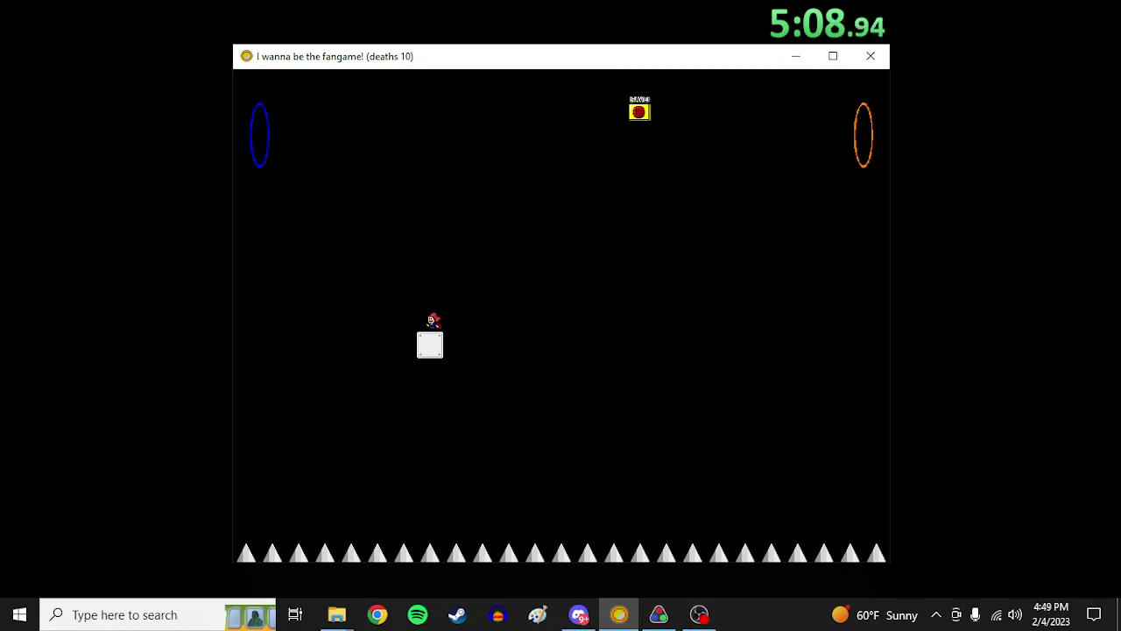
pyautogui.press('shift')
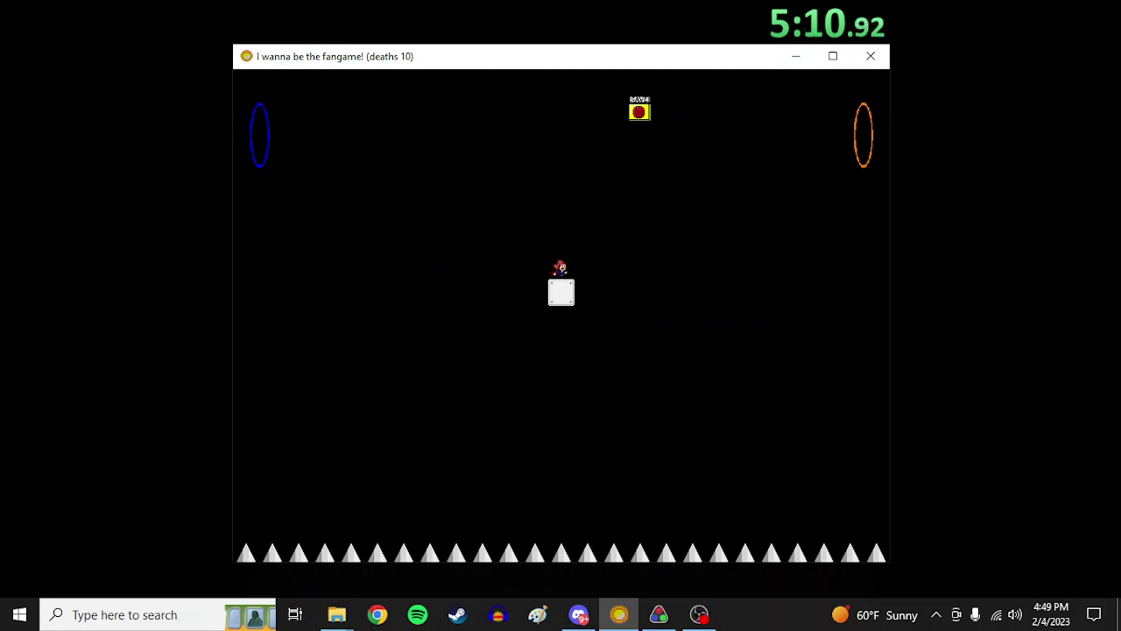
pyautogui.press('shift')
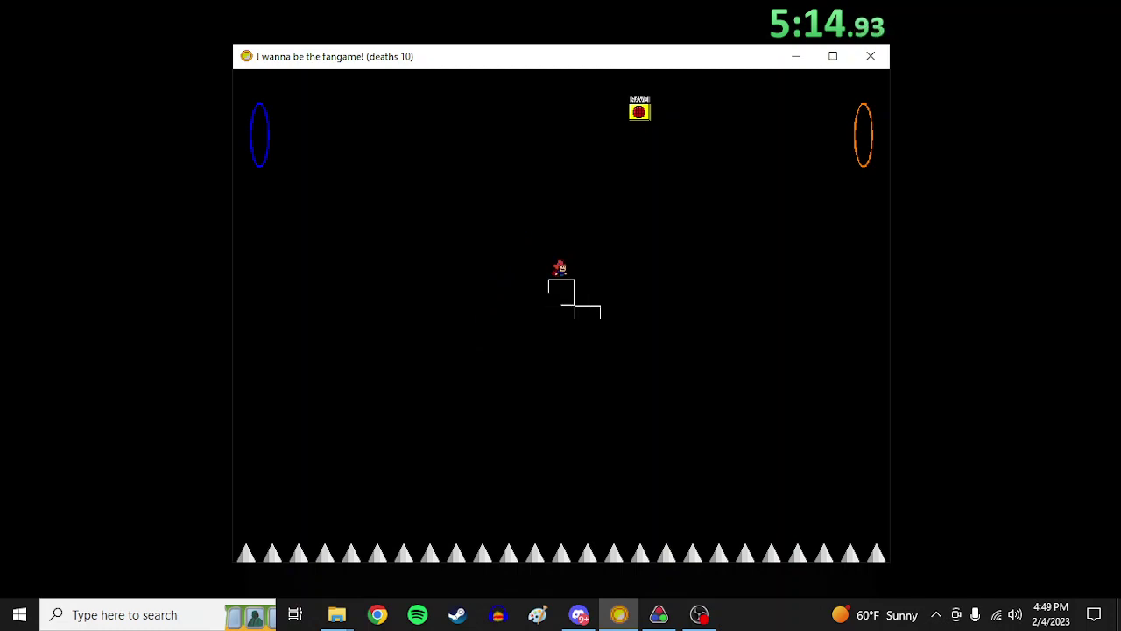
# Drop onto the solid block, then land on the white block moving left
pyautogui.press('Right')
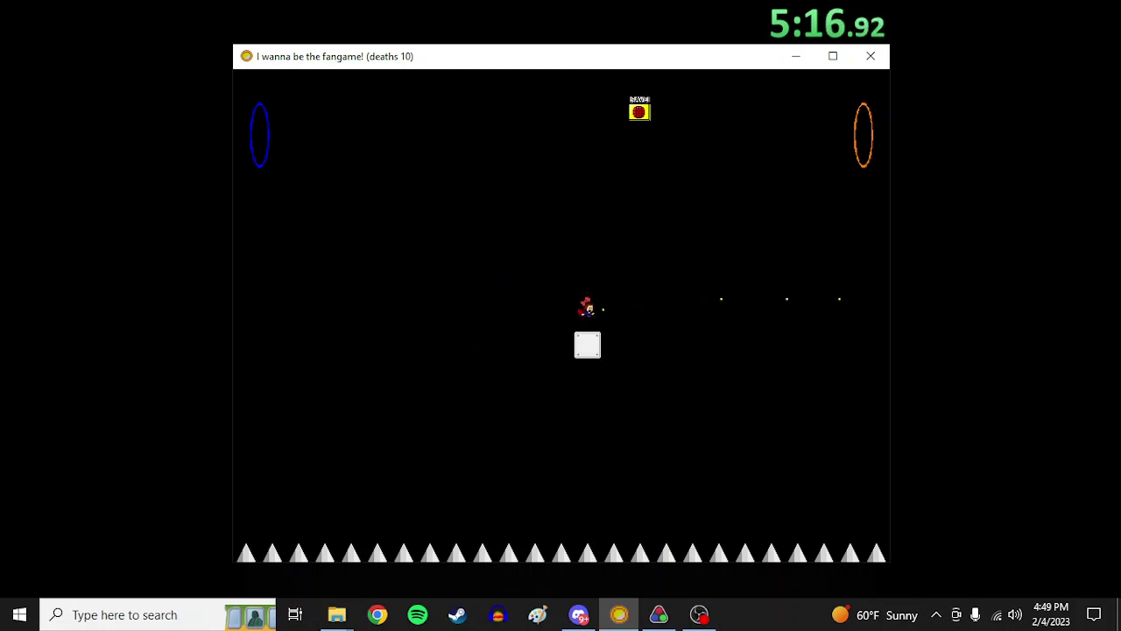
pyautogui.press('shift')
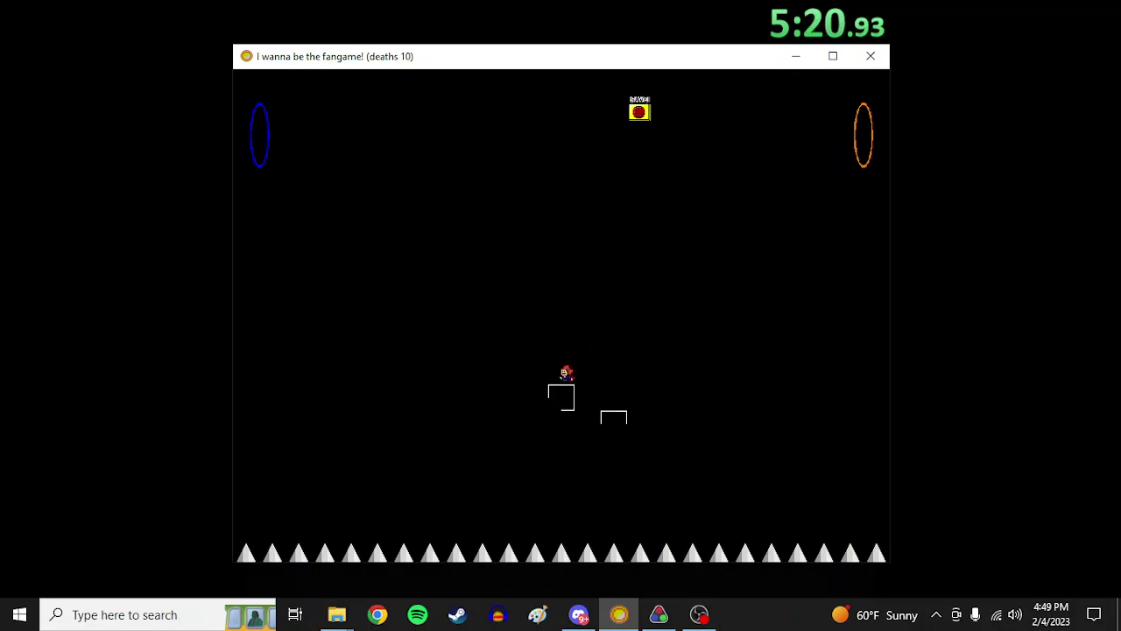
pyautogui.press('Right')
pyautogui.press('Left')
pyautogui.press('shift')
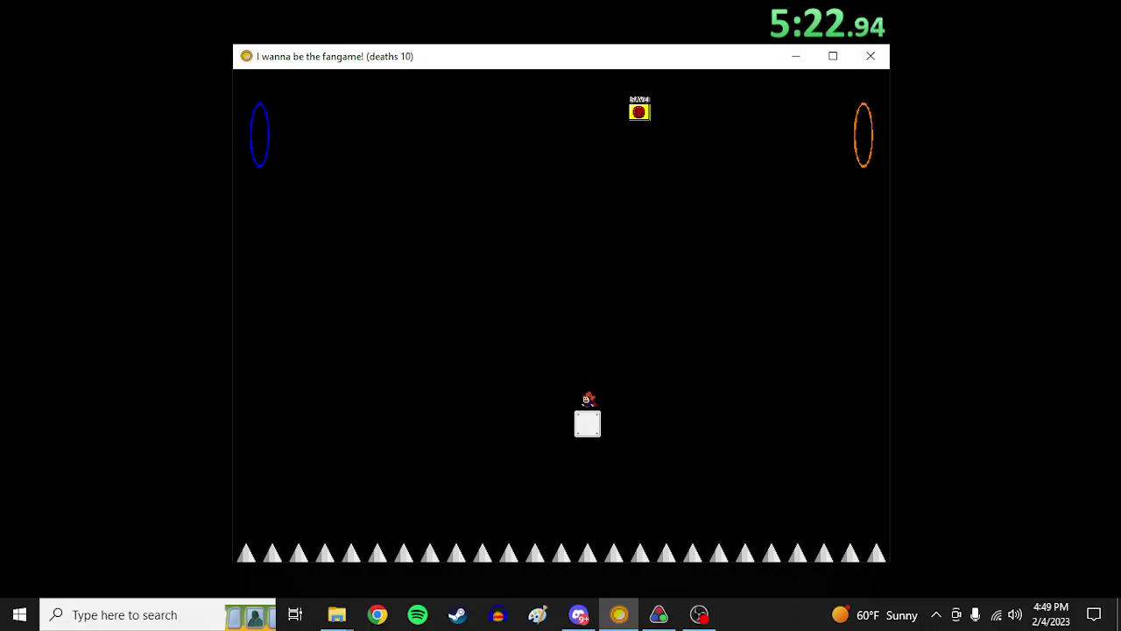
pyautogui.press('Left')
pyautogui.press('shift')
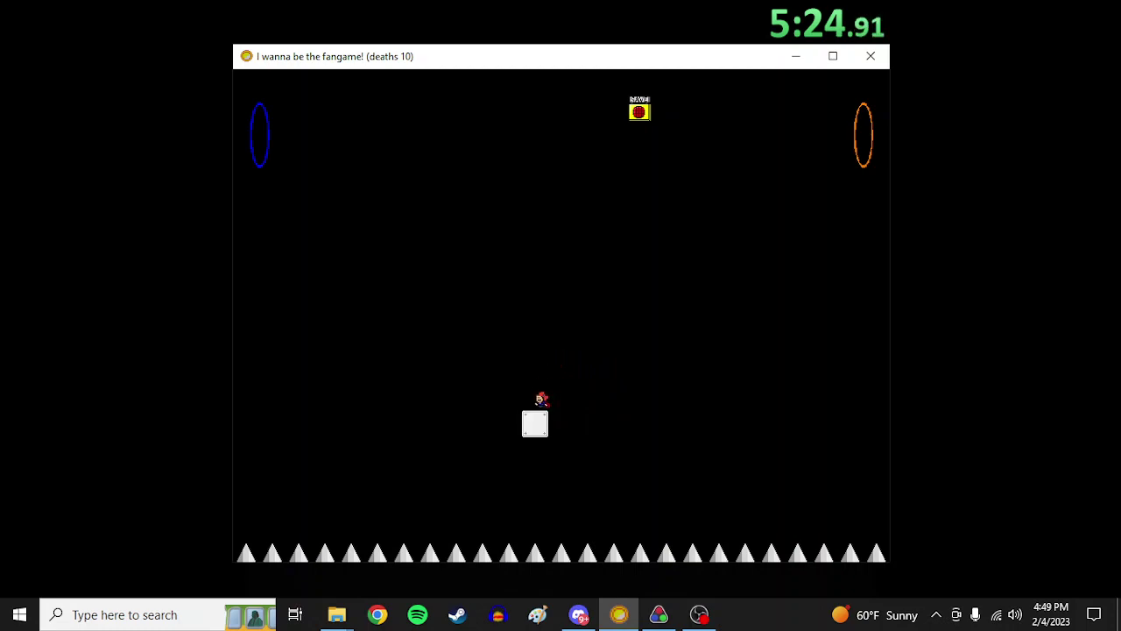
pyautogui.press('Left')
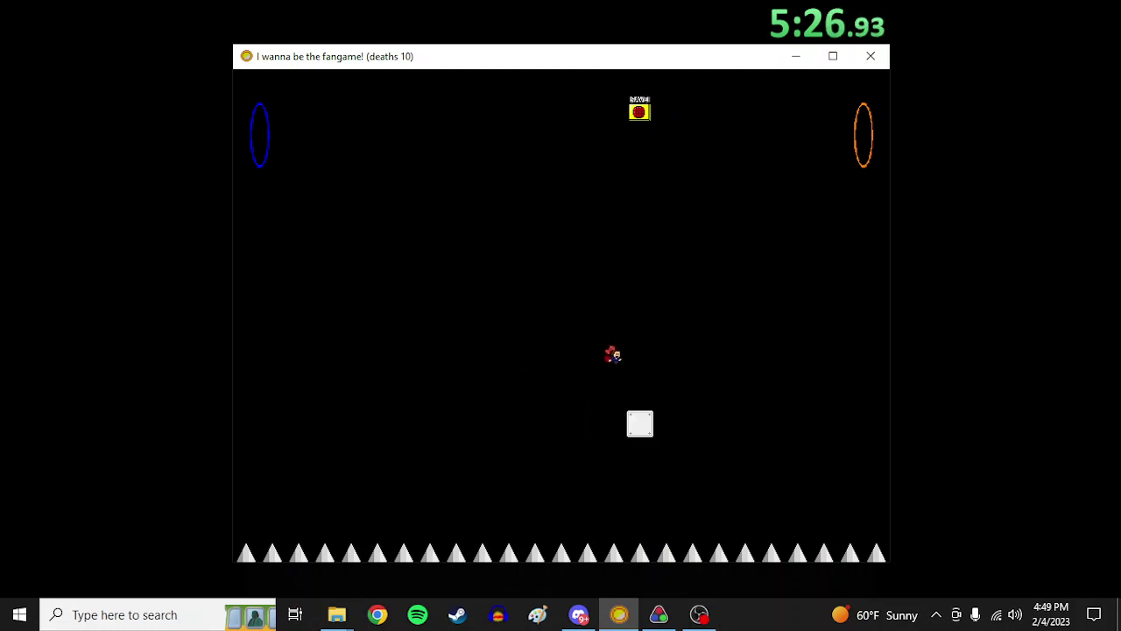
# Hop onto the merged block and stay airborne as it splits and drops
pyautogui.press('Right')
pyautogui.press('Left')
pyautogui.press('shift')
pyautogui.press('Left')
pyautogui.press('Right')
pyautogui.press('shift')
pyautogui.press('Right')
pyautogui.press('shift')
pyautogui.press('Left')
pyautogui.press('shift')
pyautogui.press('Right')
pyautogui.press('shift')
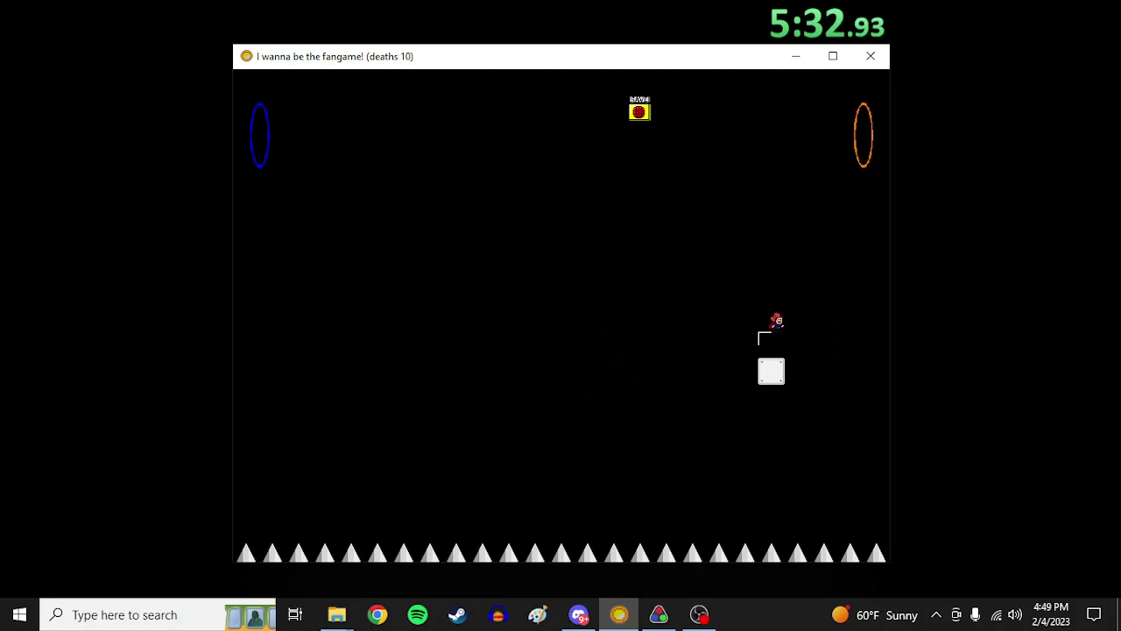
# Leap out of the dark room via the moving block and drop through the spike gap
pyautogui.press('Right')
pyautogui.press('shift')
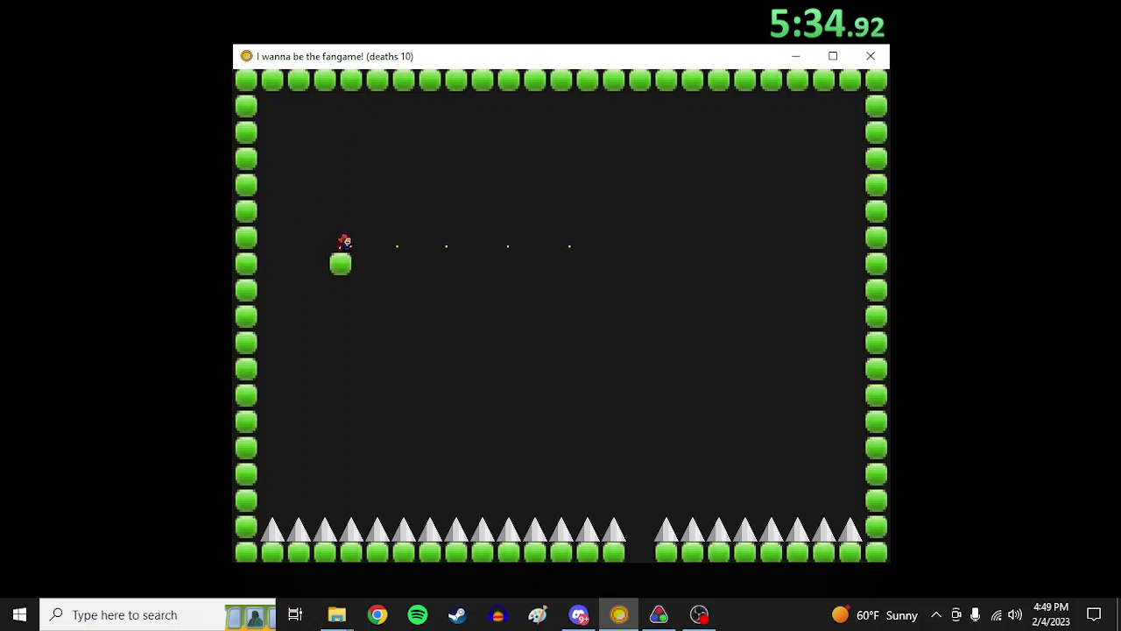
pyautogui.press('Right')
pyautogui.press('shift')
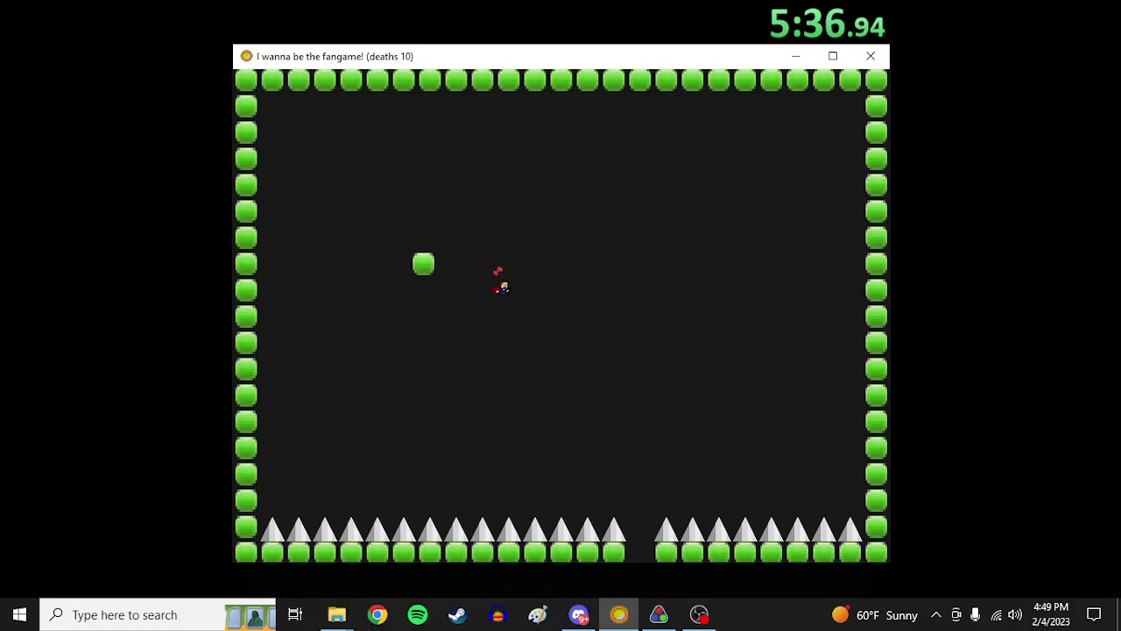
pyautogui.press('Right')
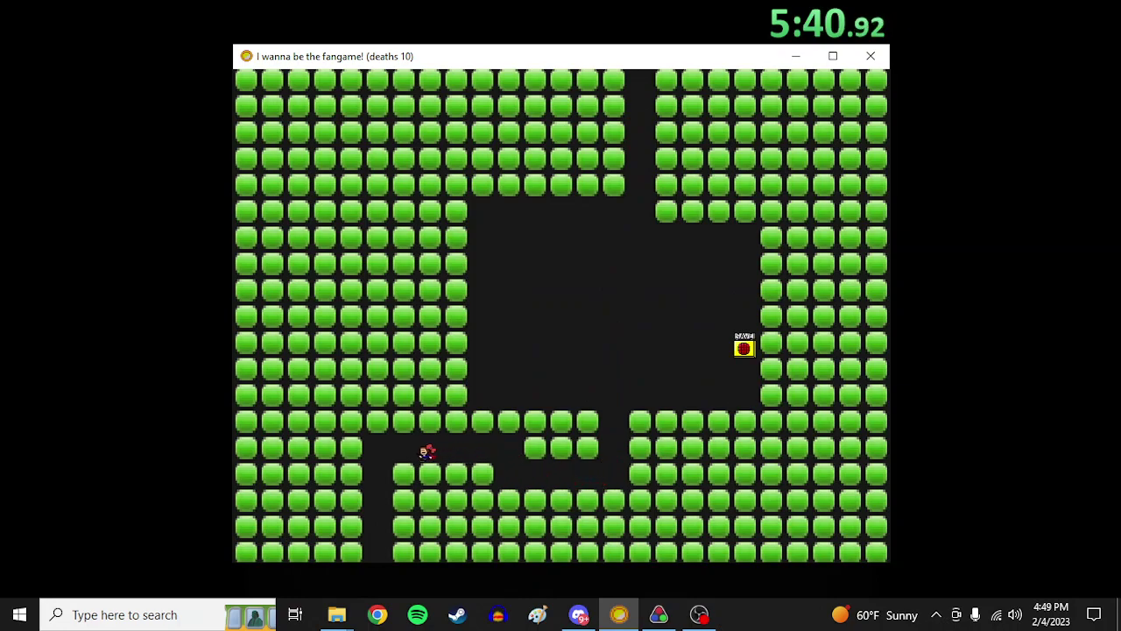
# Cross the green blocks, walk the shrinking moving row, and land on the lone block
pyautogui.press('Right')
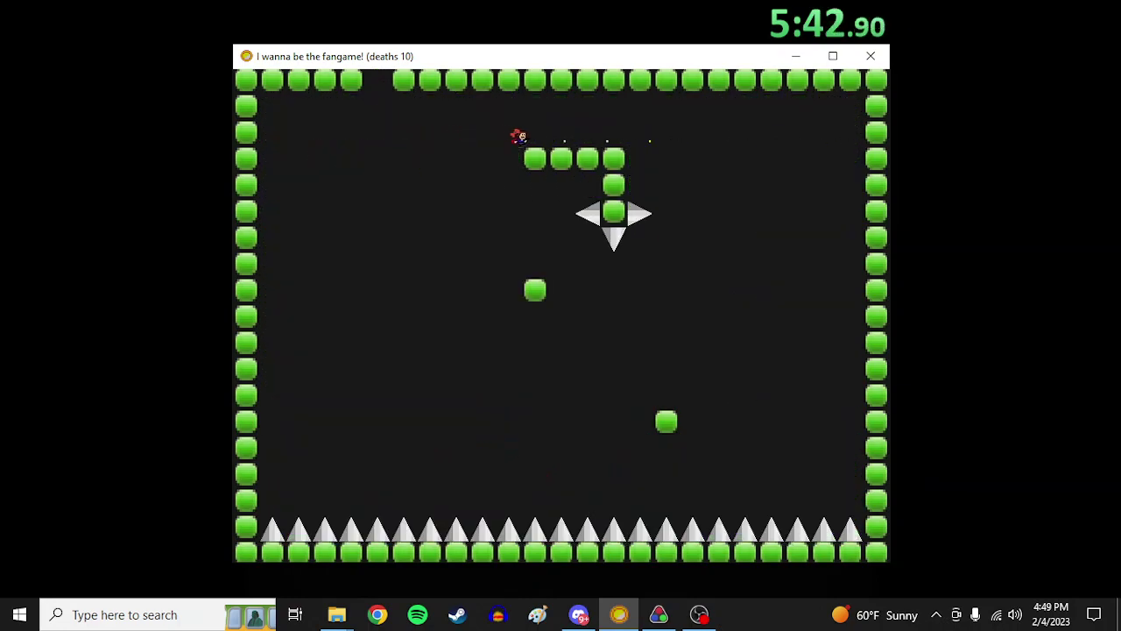
pyautogui.press('Right')
pyautogui.press('shift')
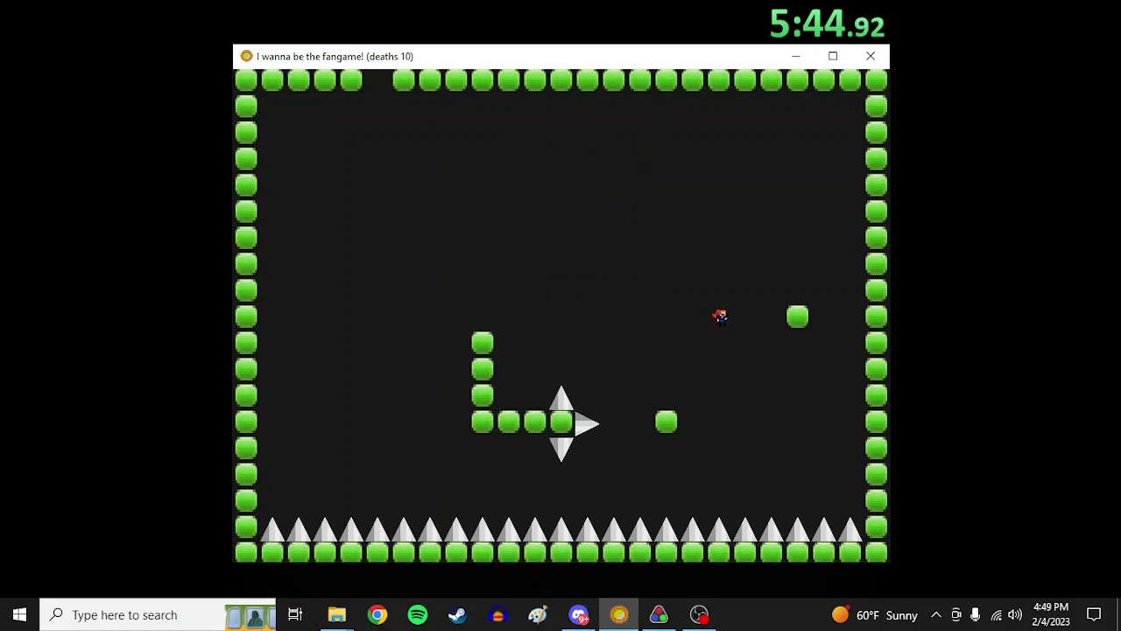
pyautogui.press('shift')
pyautogui.press('Left')
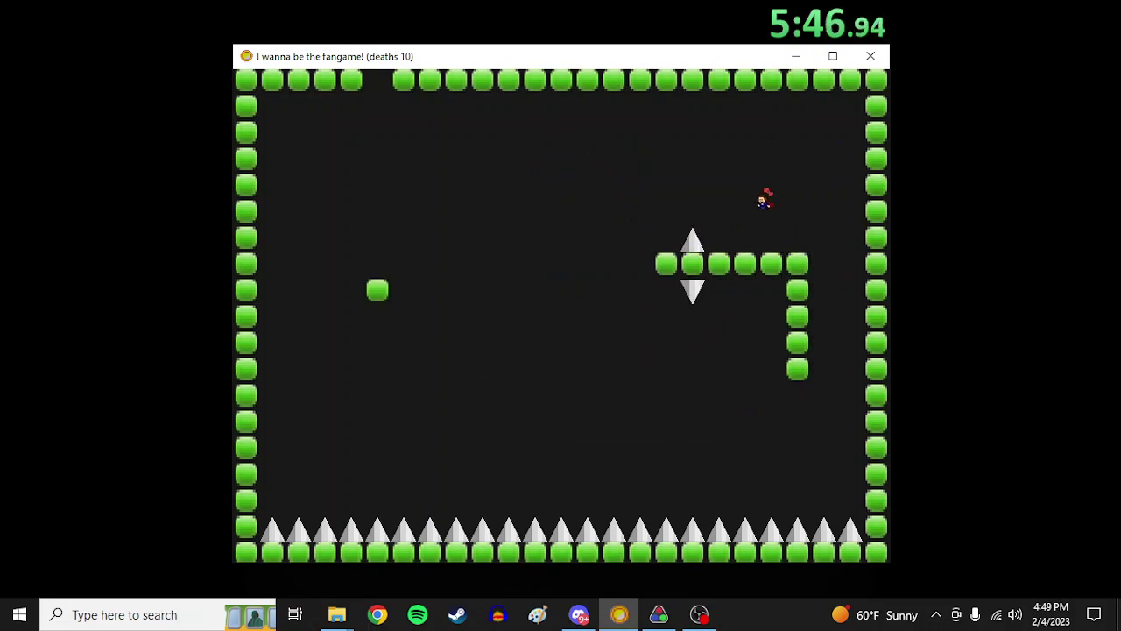
pyautogui.press('Left')
pyautogui.press('shift')
pyautogui.press('Right')
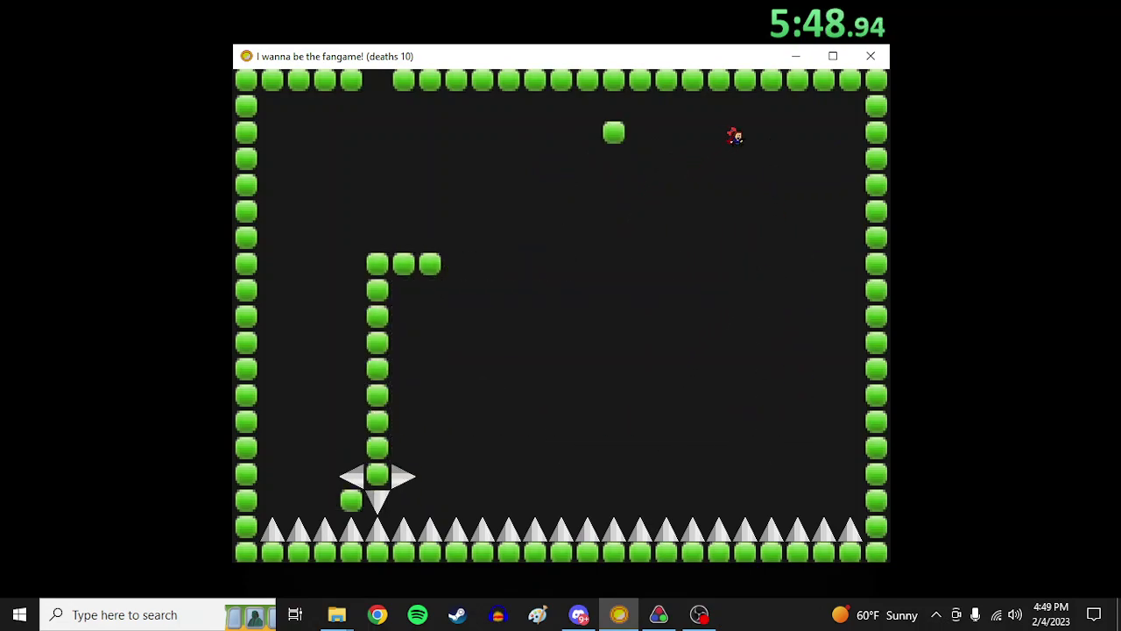
# Shoot left from the lone block, then jump off and fall into the blue room
pyautogui.press('Left')
pyautogui.press('z')
pyautogui.press('z')
pyautogui.press('z')
pyautogui.press('z')
pyautogui.press('z')
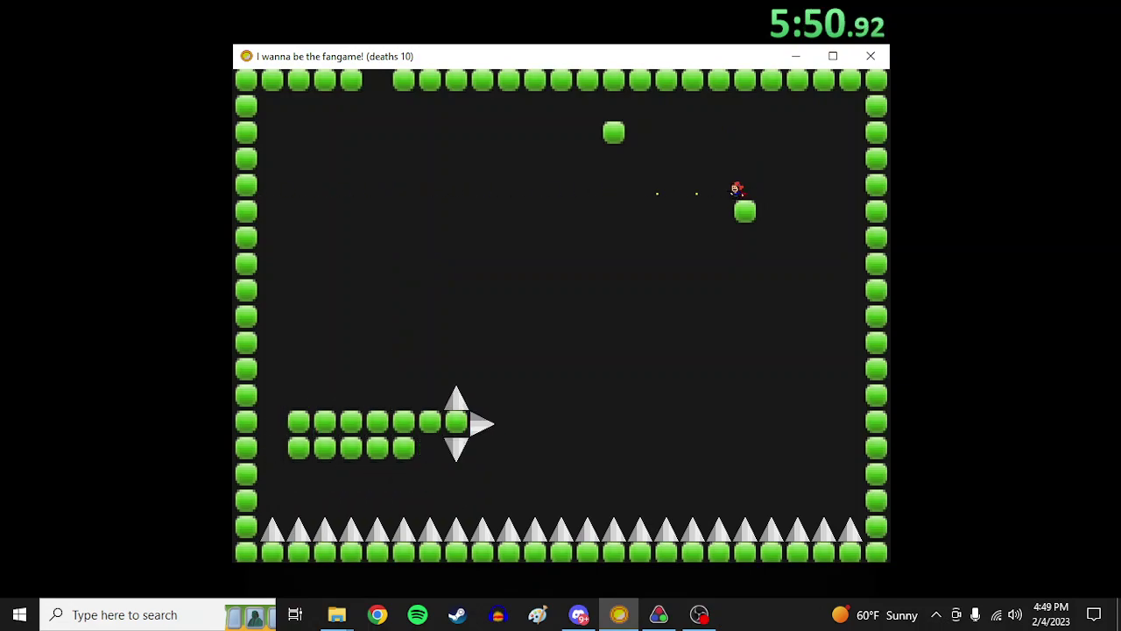
pyautogui.press('z')
pyautogui.press('z')
pyautogui.press('z')
pyautogui.press('z')
pyautogui.press('z')
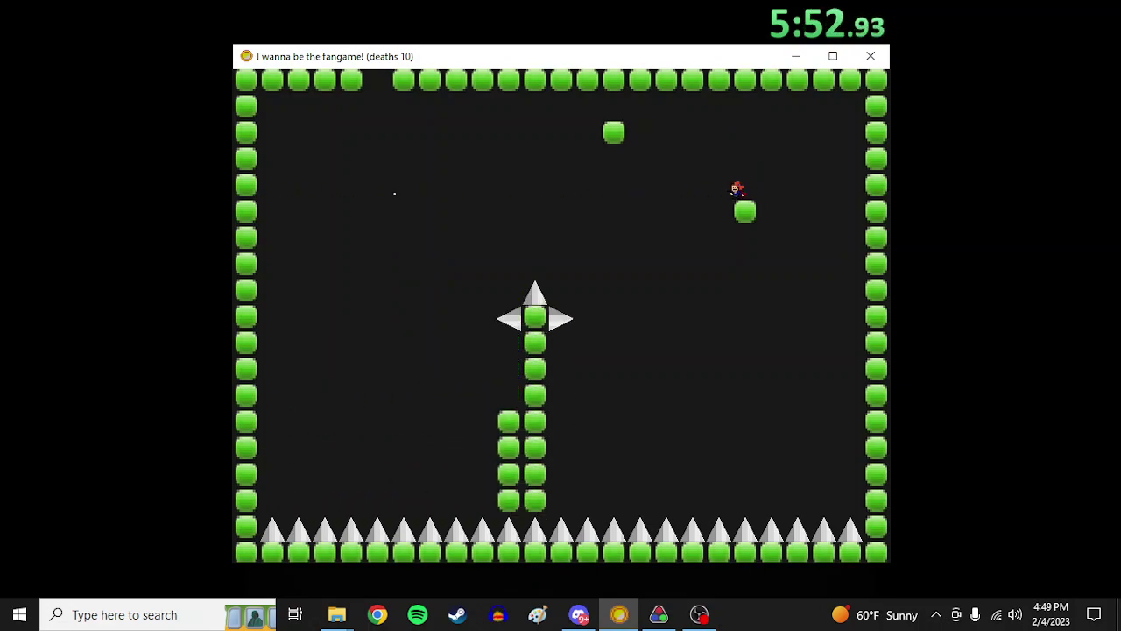
pyautogui.press('shift')
pyautogui.press('Left')
pyautogui.press('Right')
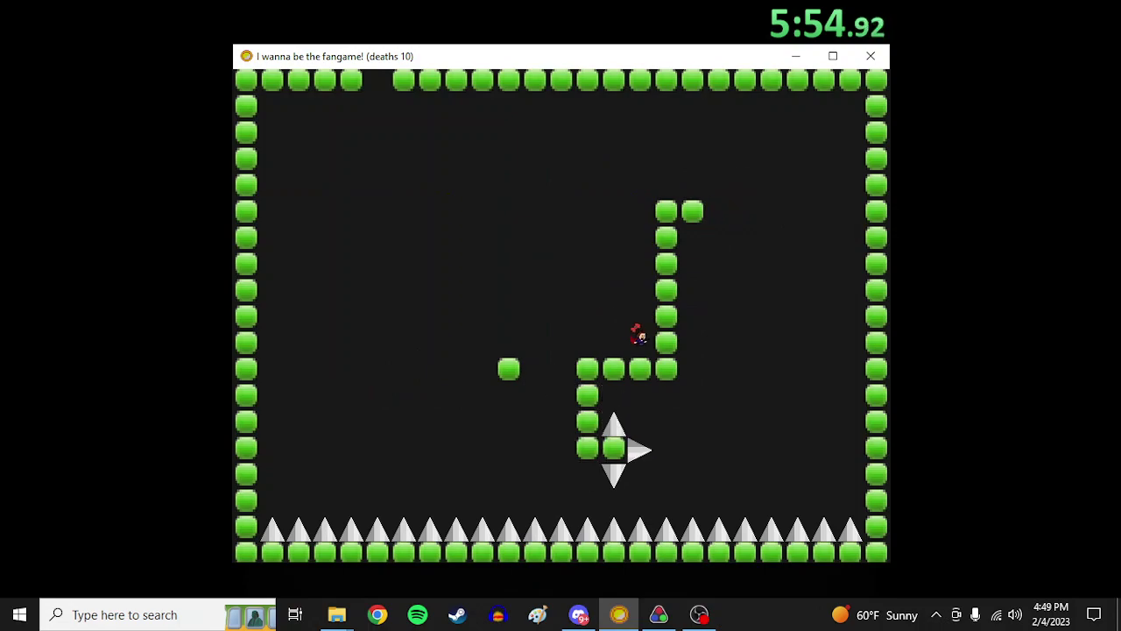
# Walk the blue room's top corridor, drop down, and shoot the middle save point
pyautogui.press('Left')
pyautogui.press('shift')
pyautogui.press('Left')
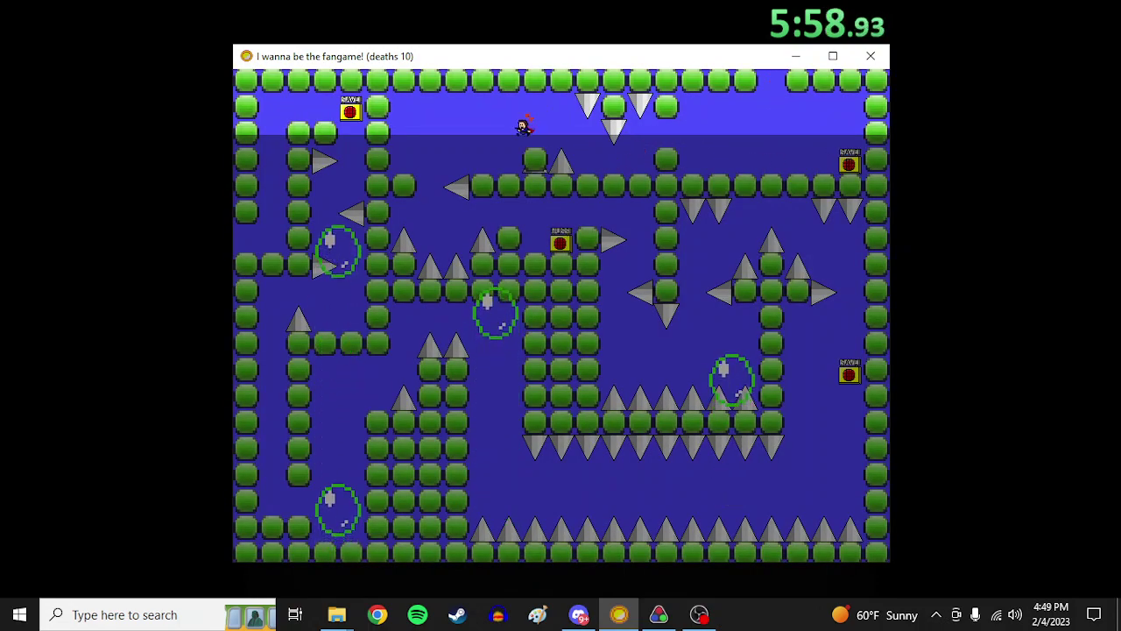
pyautogui.press('Left')
pyautogui.press('Right')
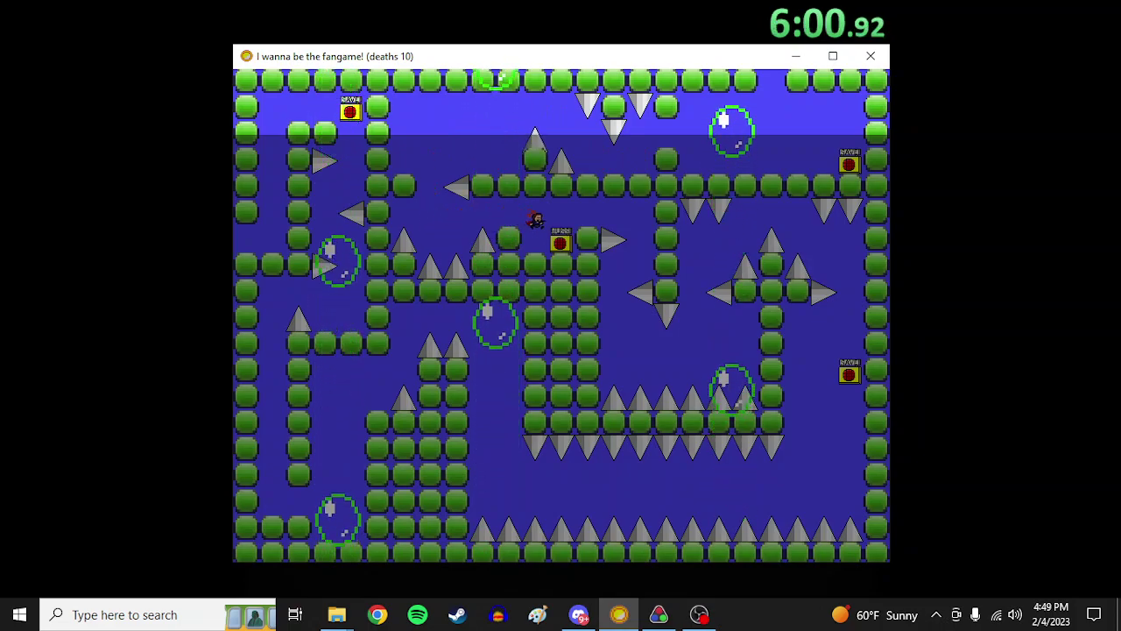
pyautogui.press('z')
# Fall past the save column toward the right save point, die, and restart
pyautogui.press('Right')
pyautogui.press('Right')
pyautogui.press('shift')
pyautogui.press('shift')
pyautogui.press('Right')
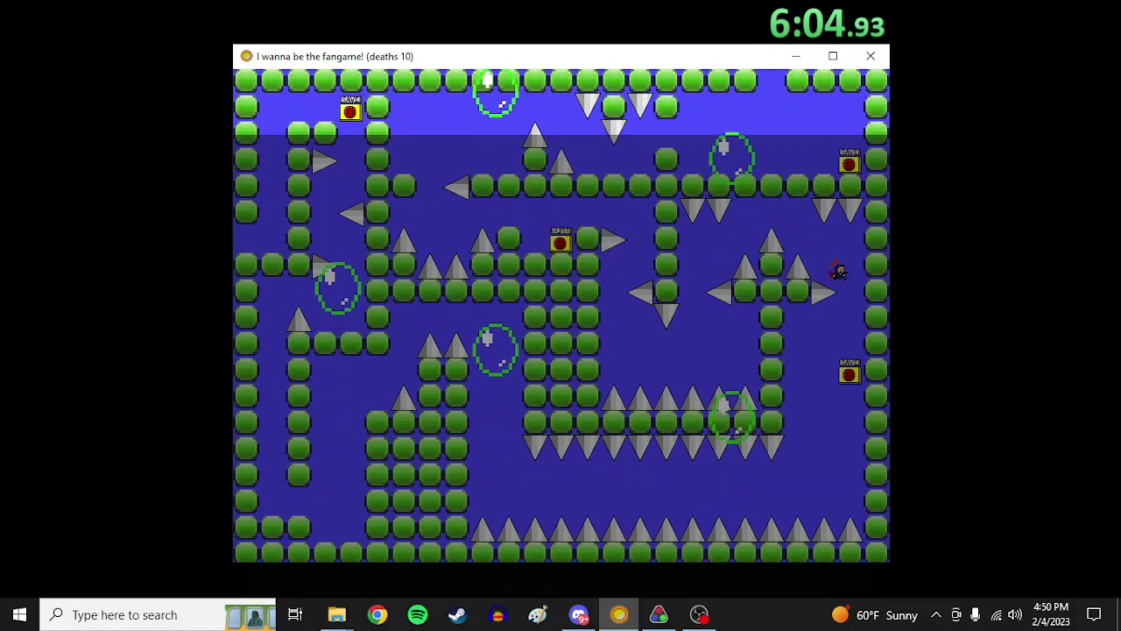
pyautogui.press('Left')
pyautogui.press('Left')
pyautogui.press('r')
# Jump over the block column and climb the left corridor onto the block ledge
pyautogui.press('Left')
pyautogui.press('Left')
pyautogui.press('shift')
pyautogui.press('shift')
pyautogui.press('Left')
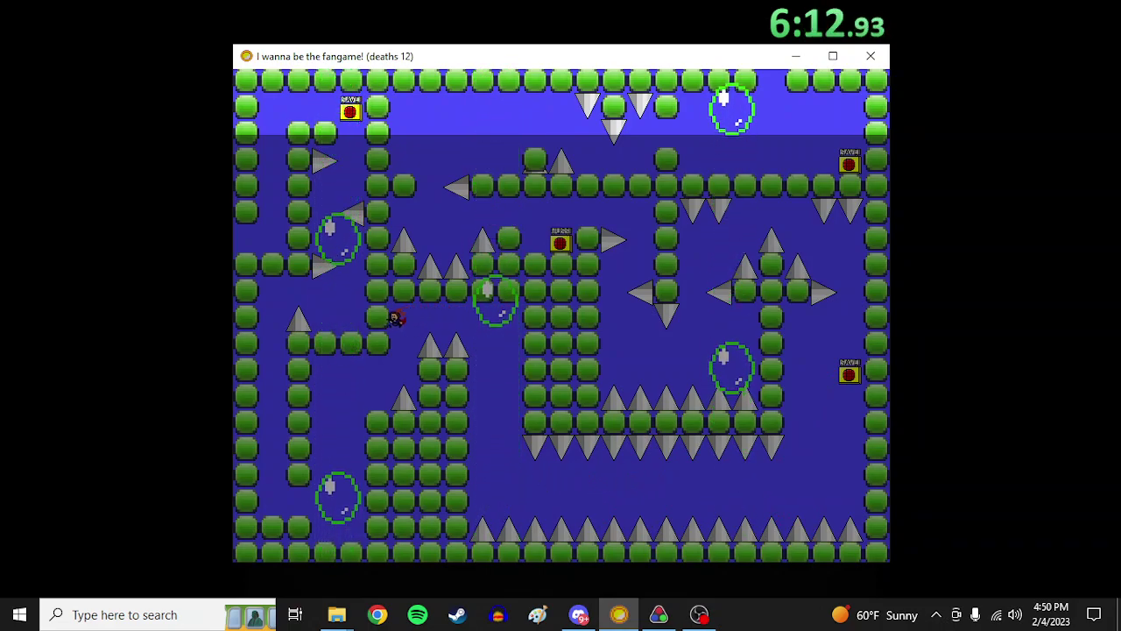
pyautogui.press('Left')
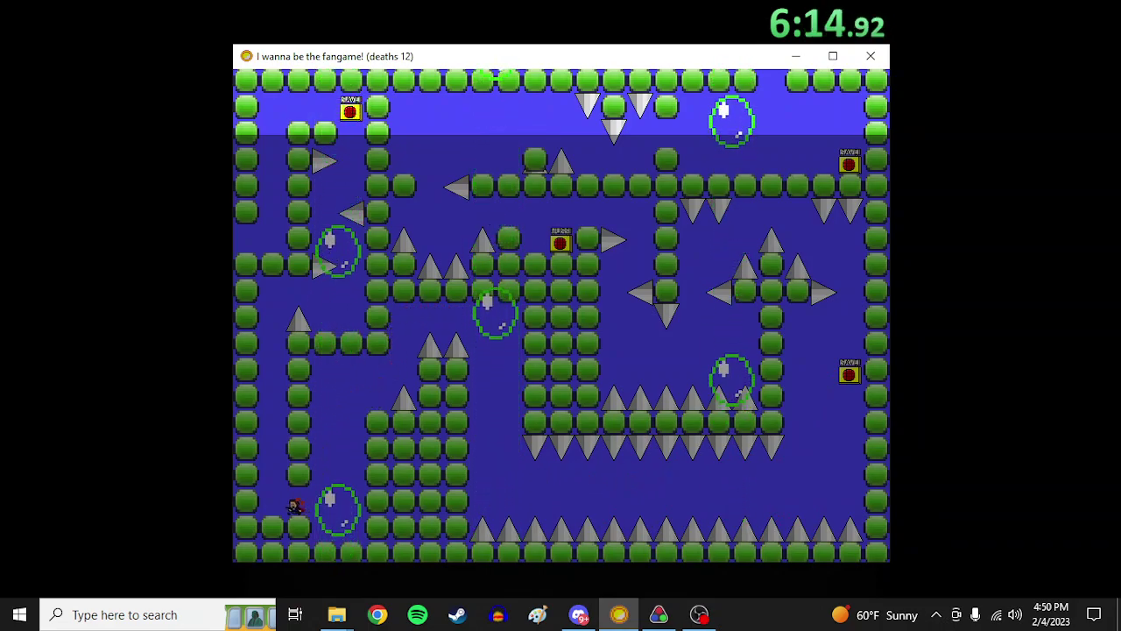
pyautogui.press('shift')
pyautogui.press('shift')
pyautogui.press('shift')
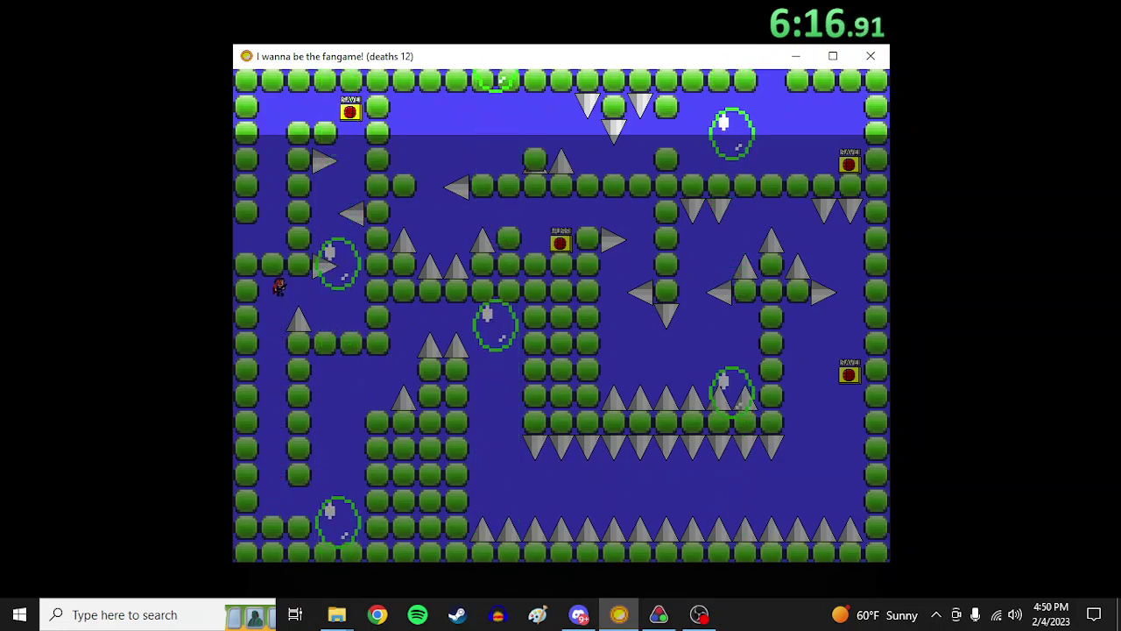
pyautogui.press('Right')
pyautogui.press('shift')
pyautogui.press('shift')
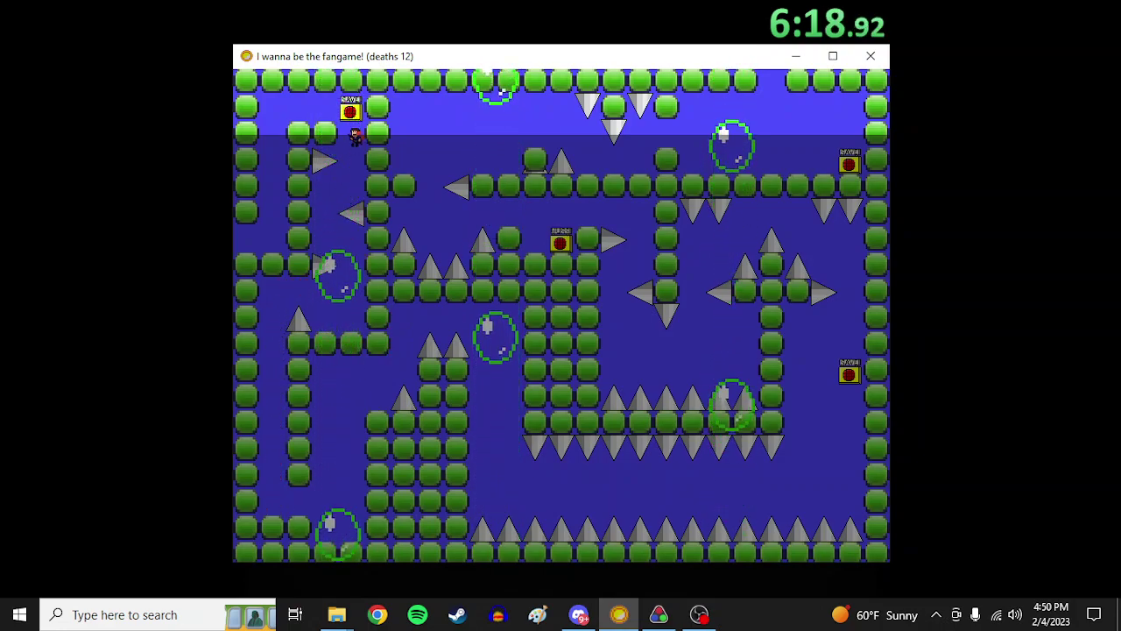
# Drop into the spike arena and keep jumping to float as the green dragon rises
pyautogui.press('Left')
pyautogui.press('Left')
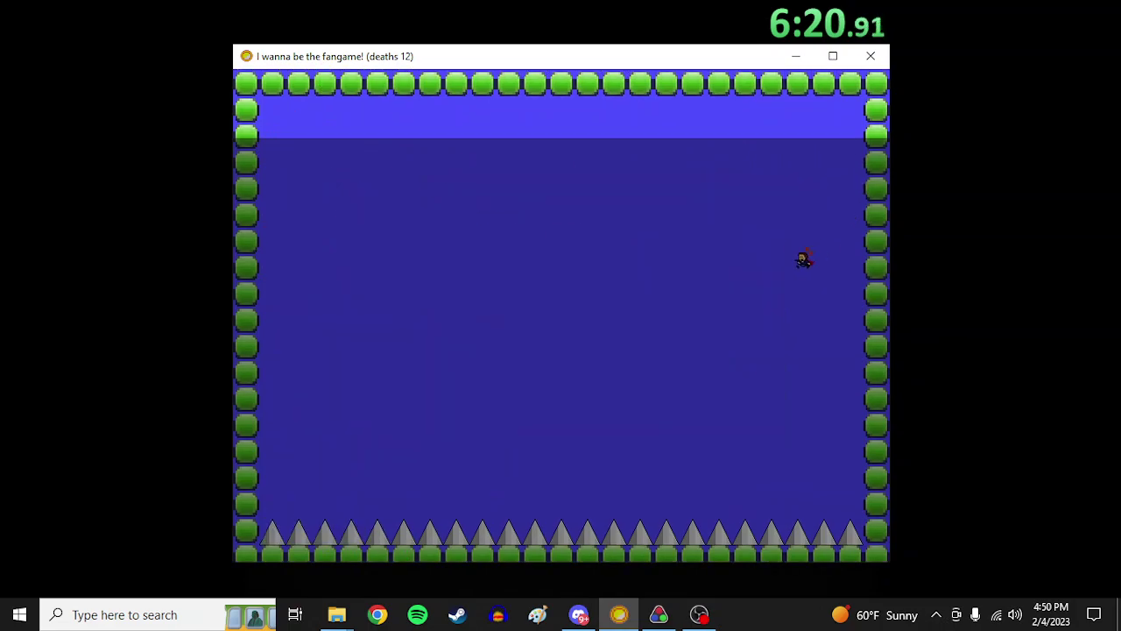
pyautogui.press('Left')
pyautogui.press('Left')
pyautogui.press('shift')
pyautogui.press('shift')
pyautogui.press('shift')
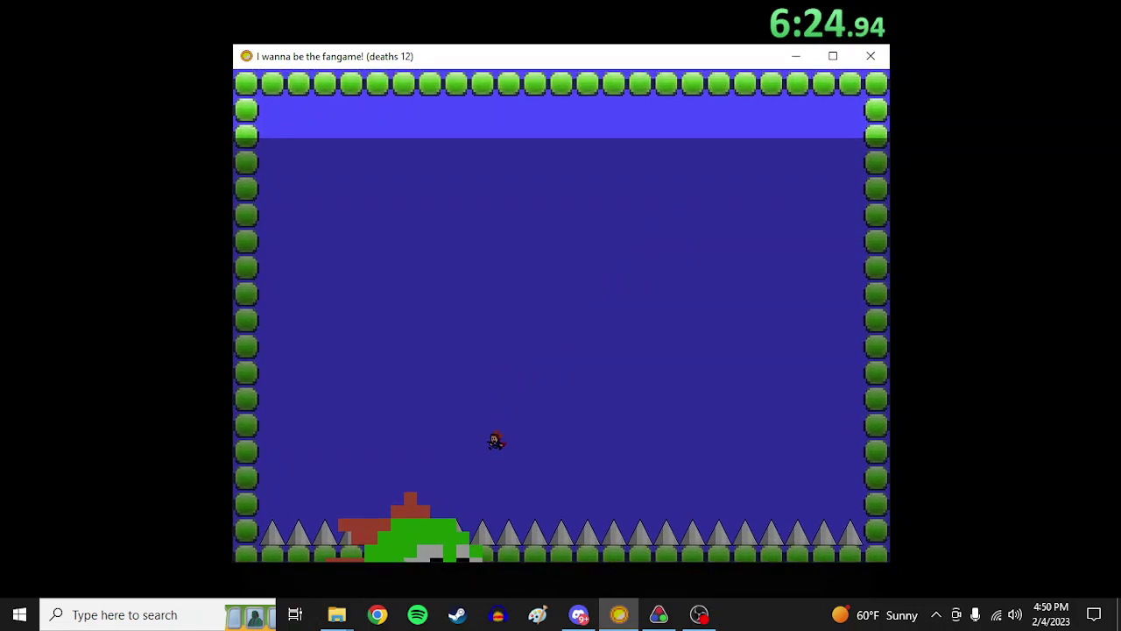
pyautogui.press('shift')
pyautogui.press('shift')
pyautogui.press('Right')
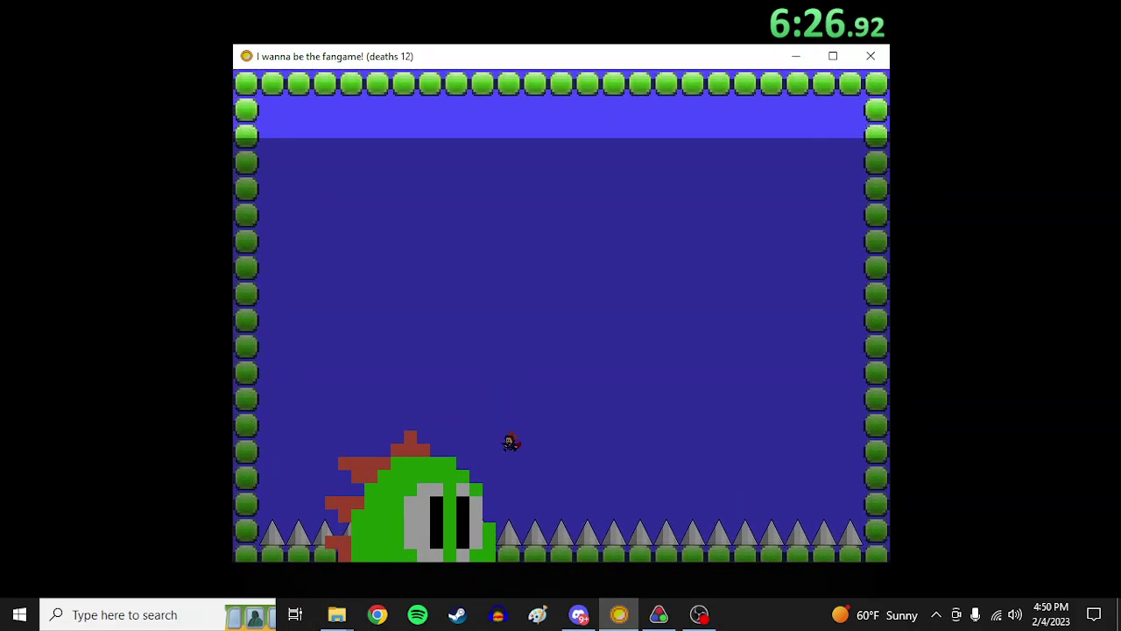
pyautogui.press('shift')
pyautogui.press('shift')
pyautogui.press('shift')
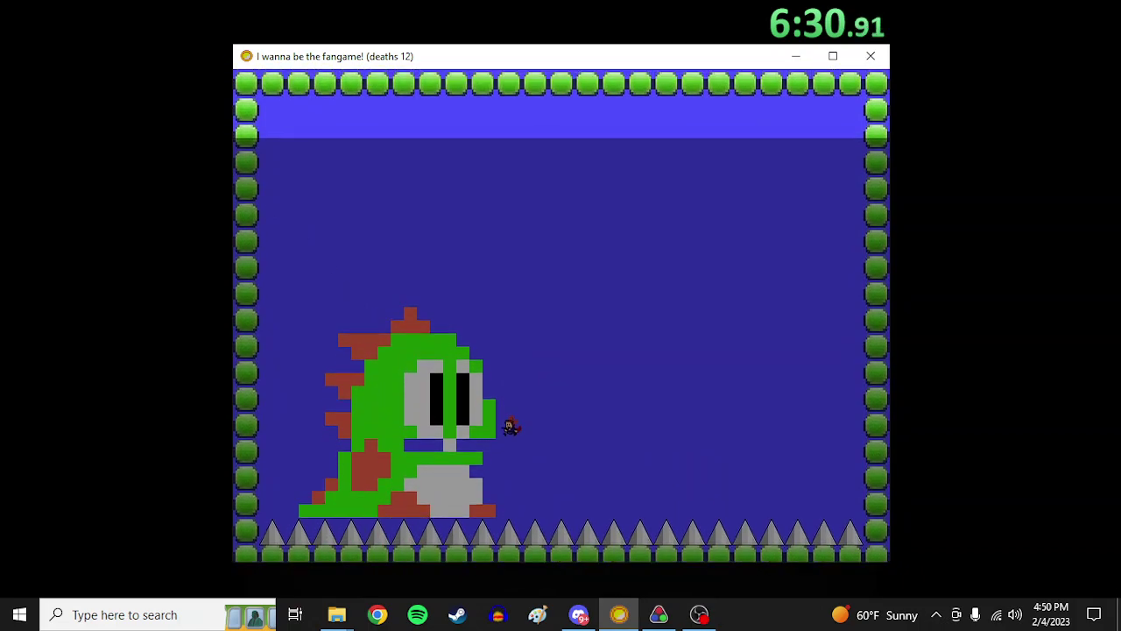
pyautogui.press('shift')
pyautogui.press('shift')
pyautogui.press('shift')
pyautogui.press('shift')
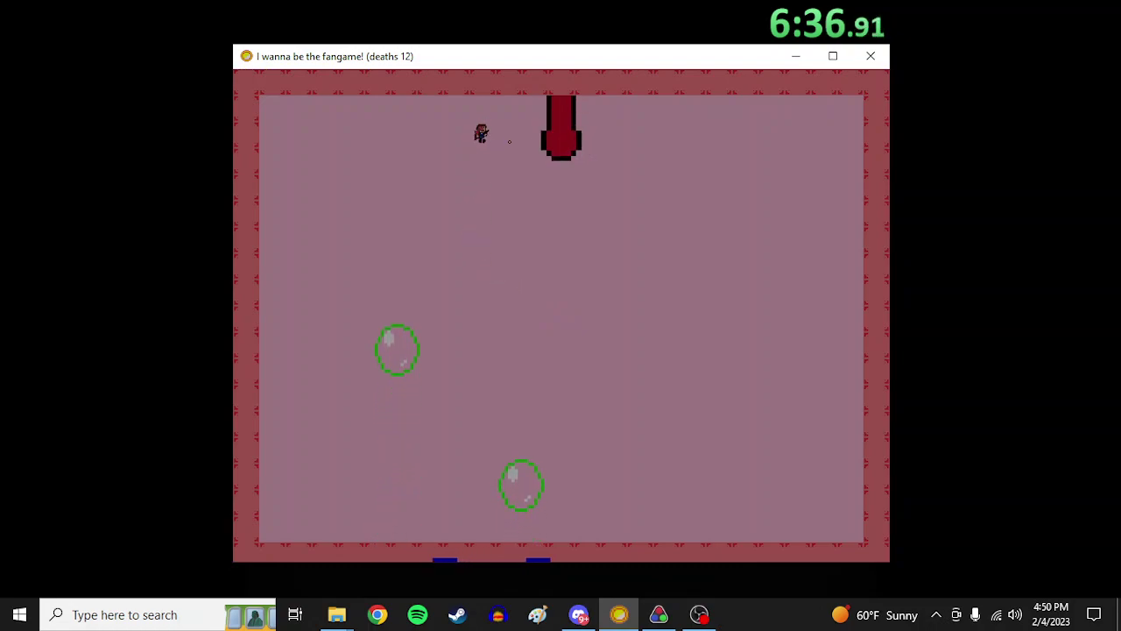
# Dodge the descending boss and its bubbles by jumping left and right
pyautogui.press('Left')
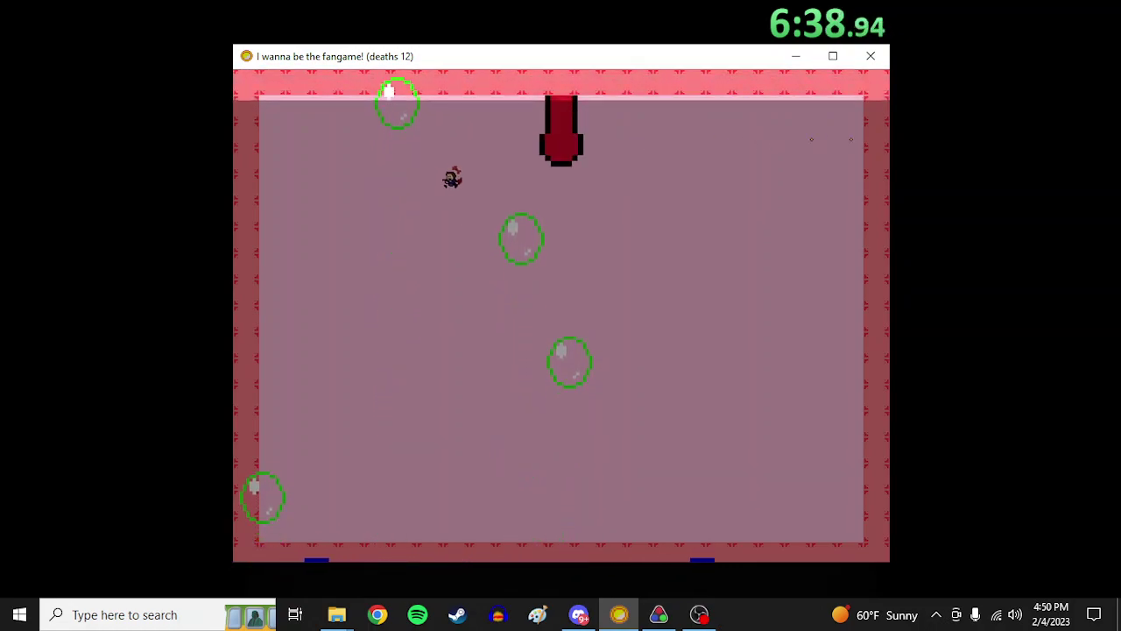
pyautogui.press('shift')
pyautogui.press('shift')
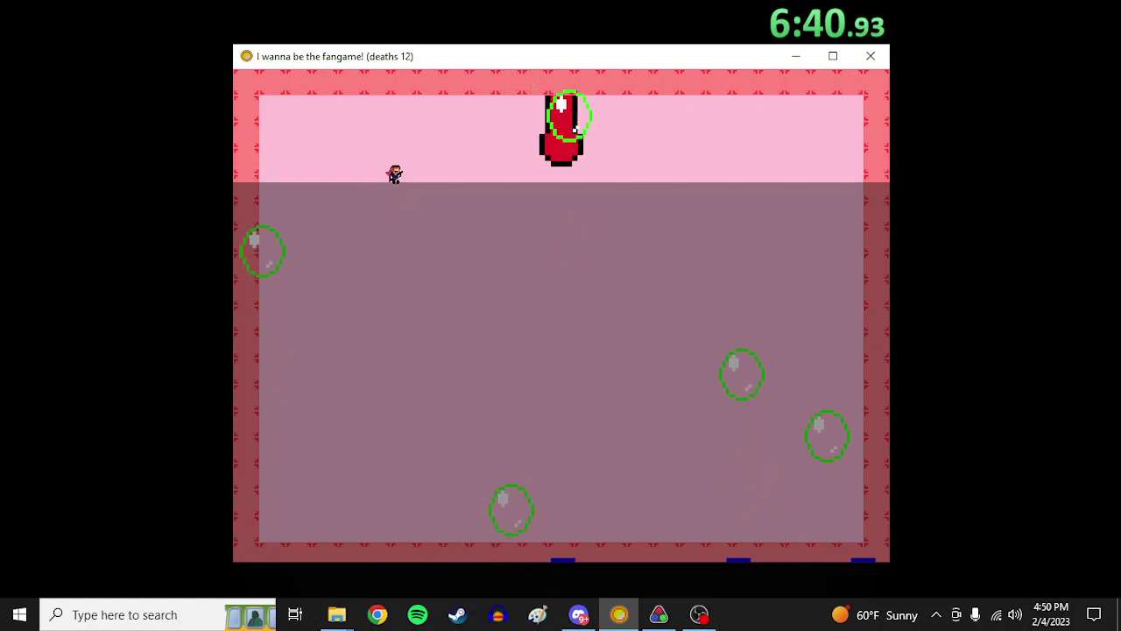
pyautogui.press('Right')
pyautogui.press('shift')
pyautogui.press('Left')
pyautogui.press('shift')
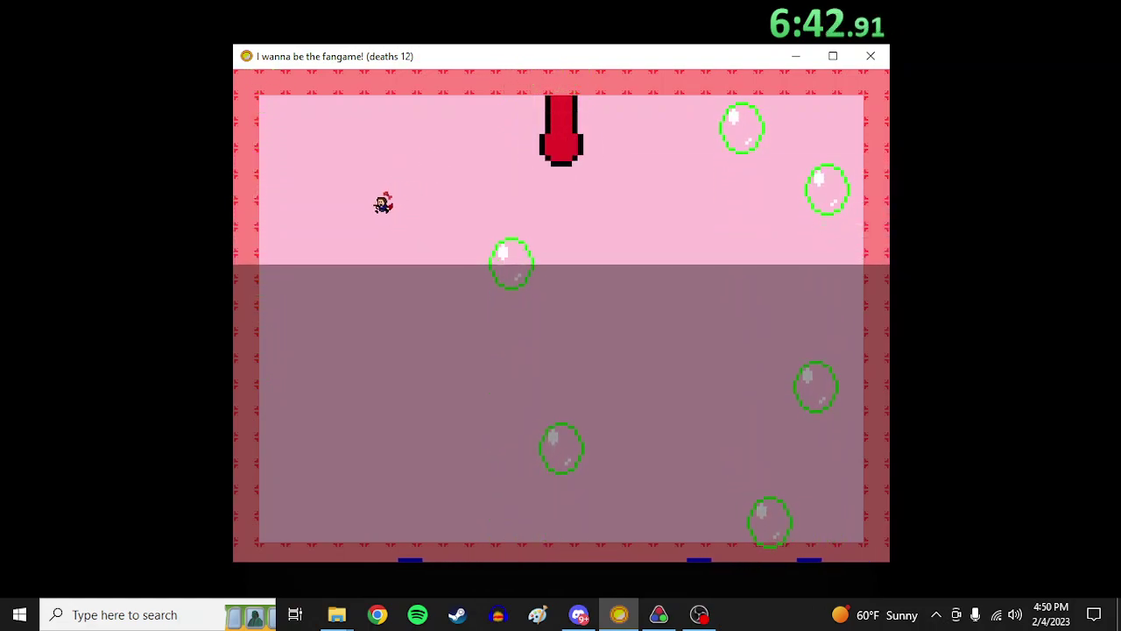
pyautogui.press('Right')
pyautogui.press('shift')
pyautogui.press('Right')
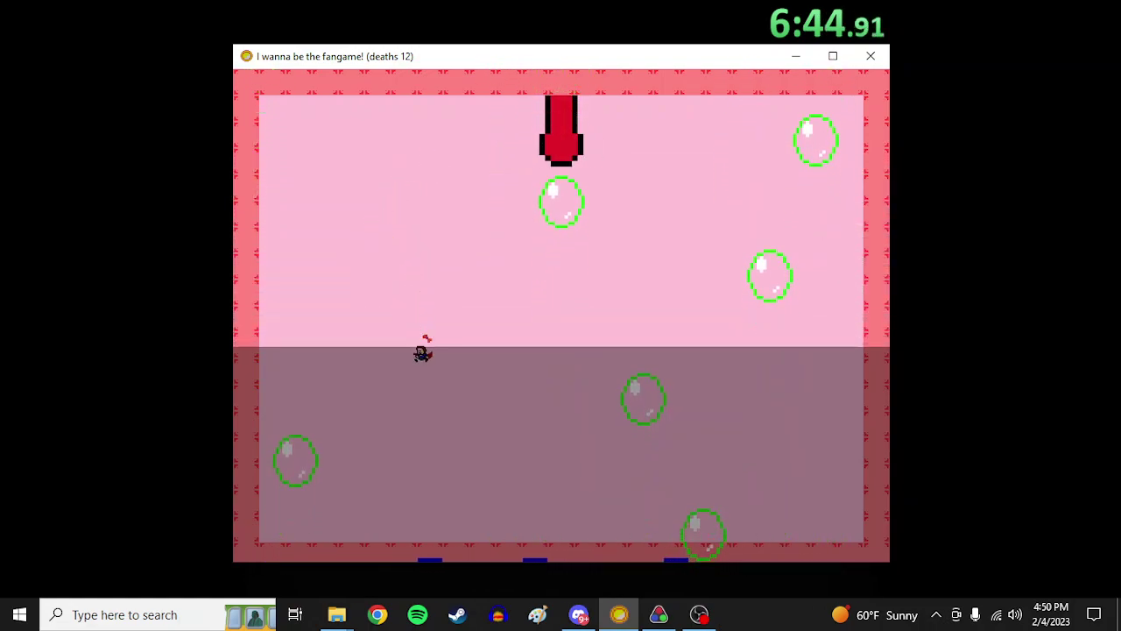
pyautogui.press('shift')
pyautogui.press('Left')
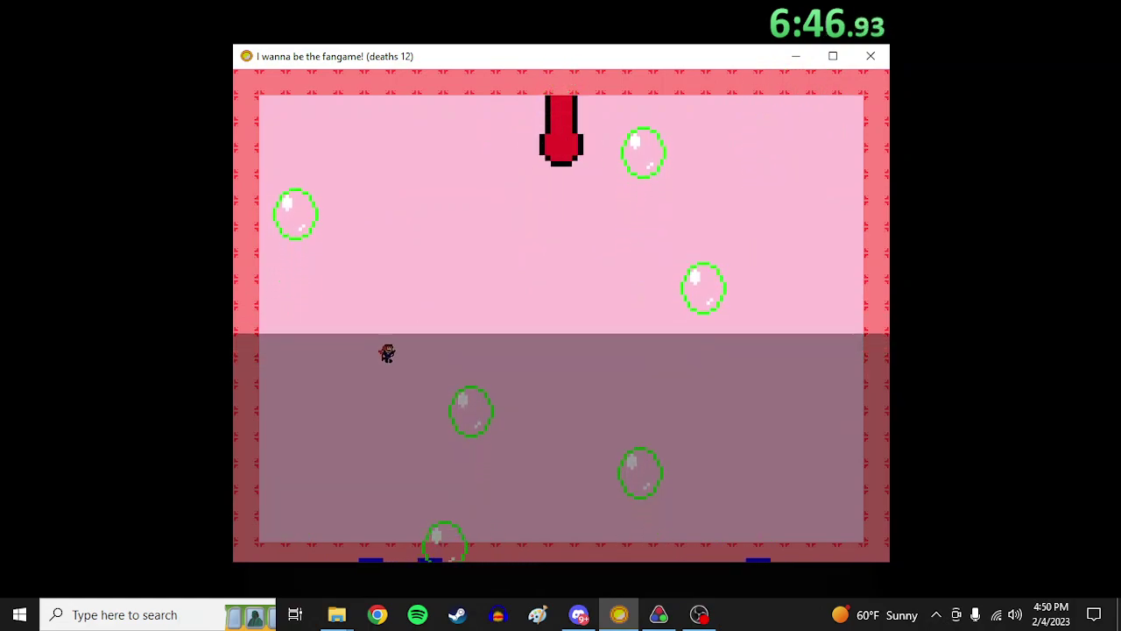
# Hover clear of the bubbles, then rise toward the red boss and shoot it
pyautogui.press('shift')
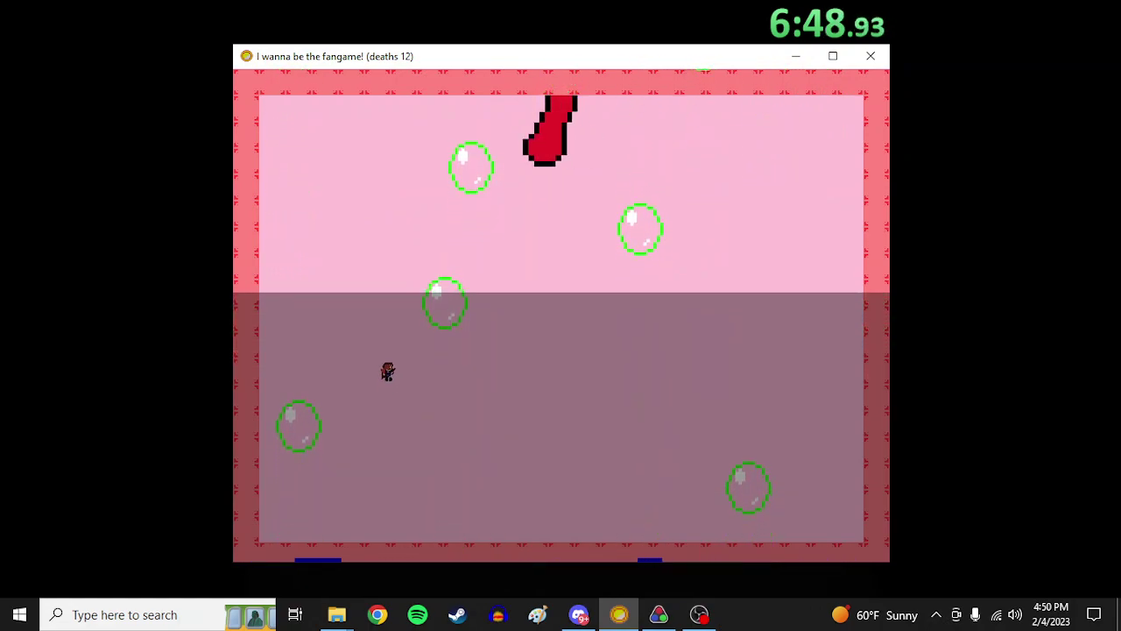
pyautogui.press('shift')
pyautogui.press('shift')
pyautogui.press('Right')
pyautogui.press('shift')
pyautogui.press('shift')
pyautogui.press('Left')
pyautogui.press('shift')
pyautogui.press('shift')
pyautogui.press('shift')
pyautogui.press('z')
pyautogui.press('z')
pyautogui.press('z')
pyautogui.press('z')
pyautogui.press('z')
# Drift left down to the floor and run right along the bottom of the room
pyautogui.press('Right')
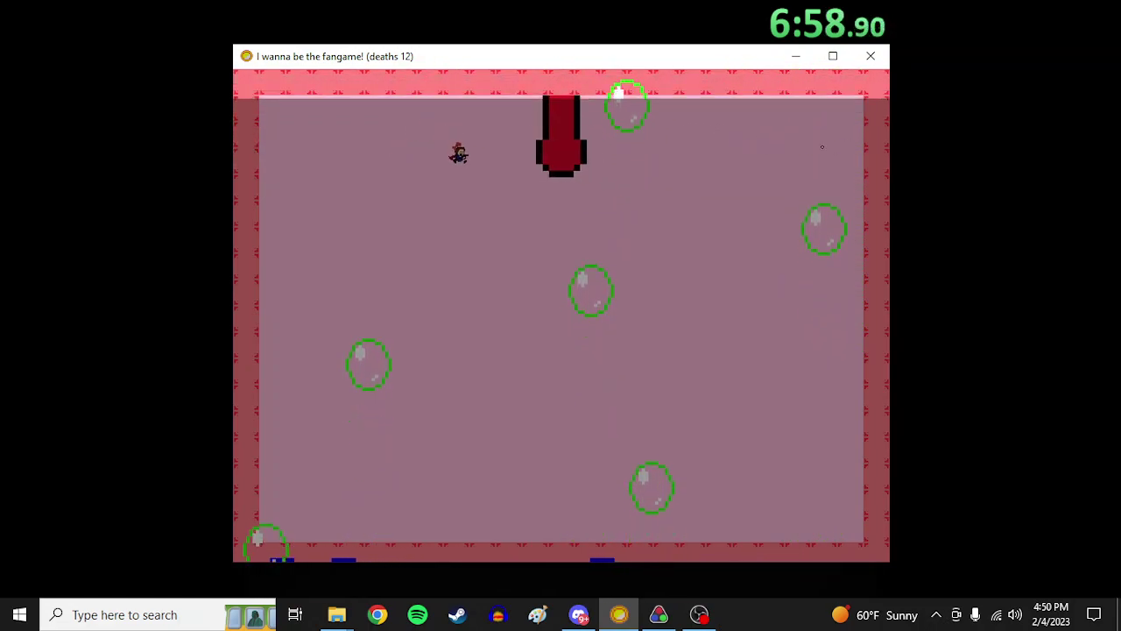
pyautogui.press('shift')
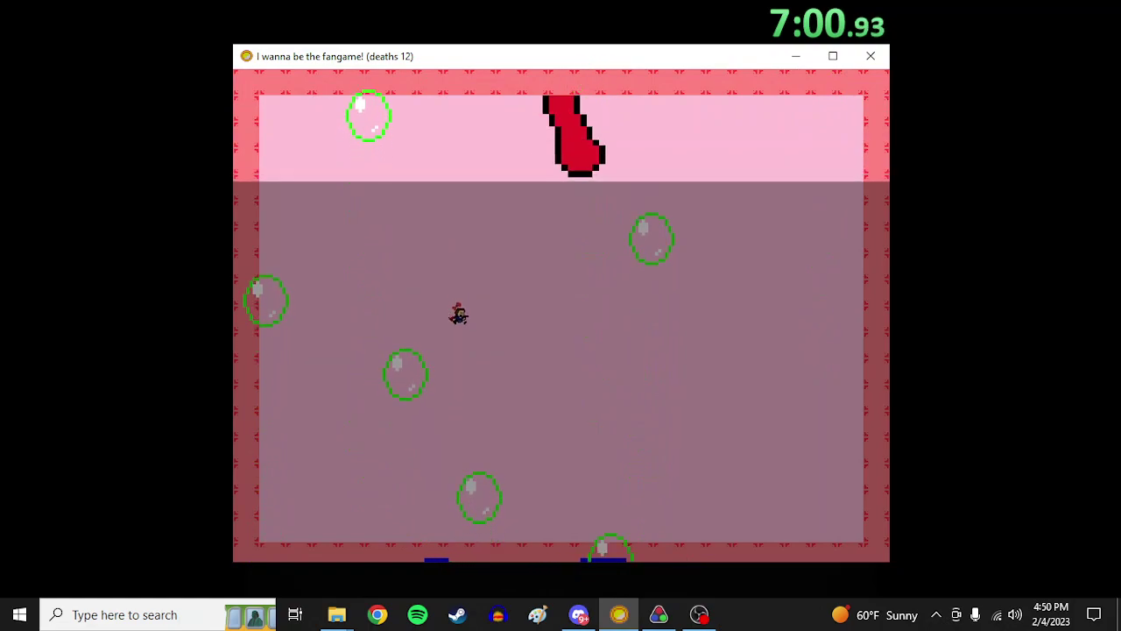
pyautogui.press('shift')
pyautogui.press('Left')
pyautogui.press('Left')
pyautogui.press('shift')
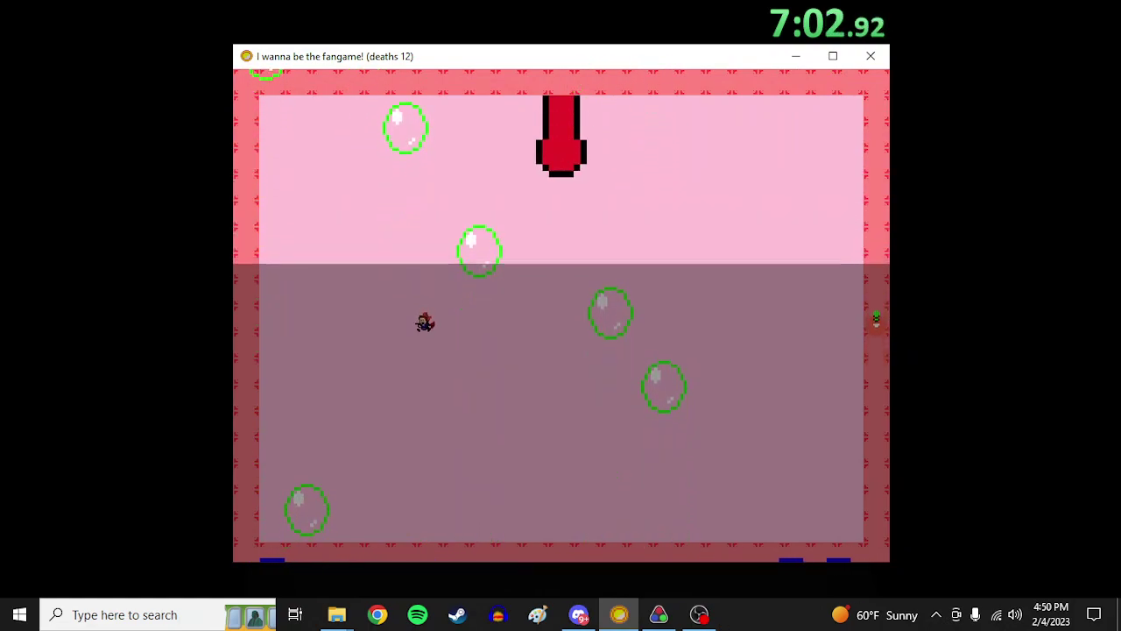
pyautogui.press('Right')
pyautogui.press('shift')
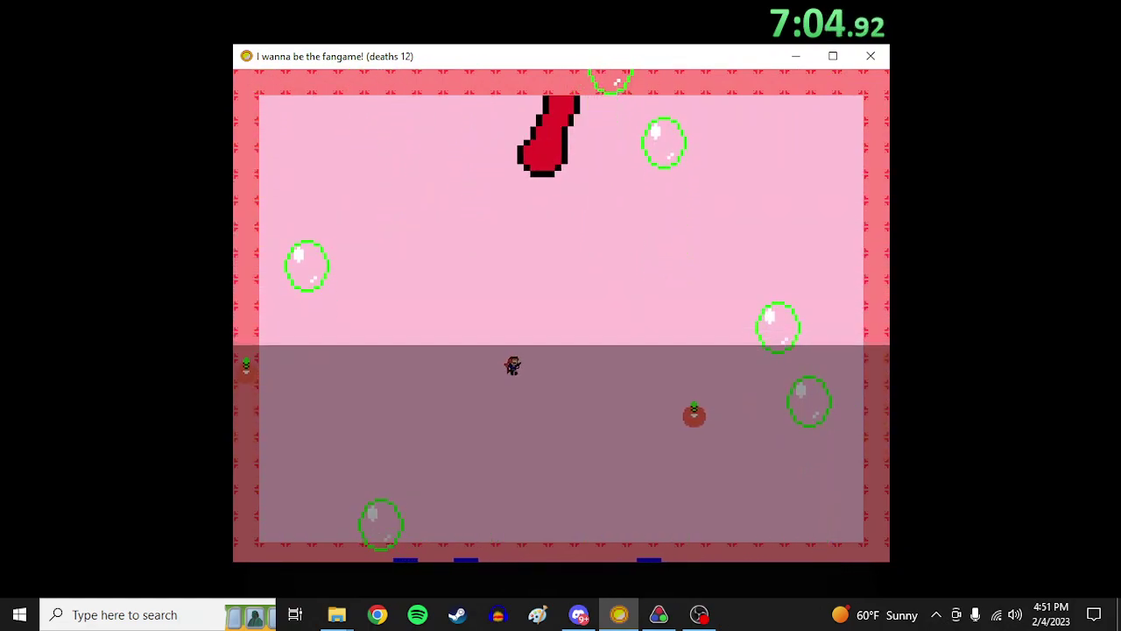
pyautogui.press('shift')
pyautogui.press('Right')
pyautogui.press('shift')
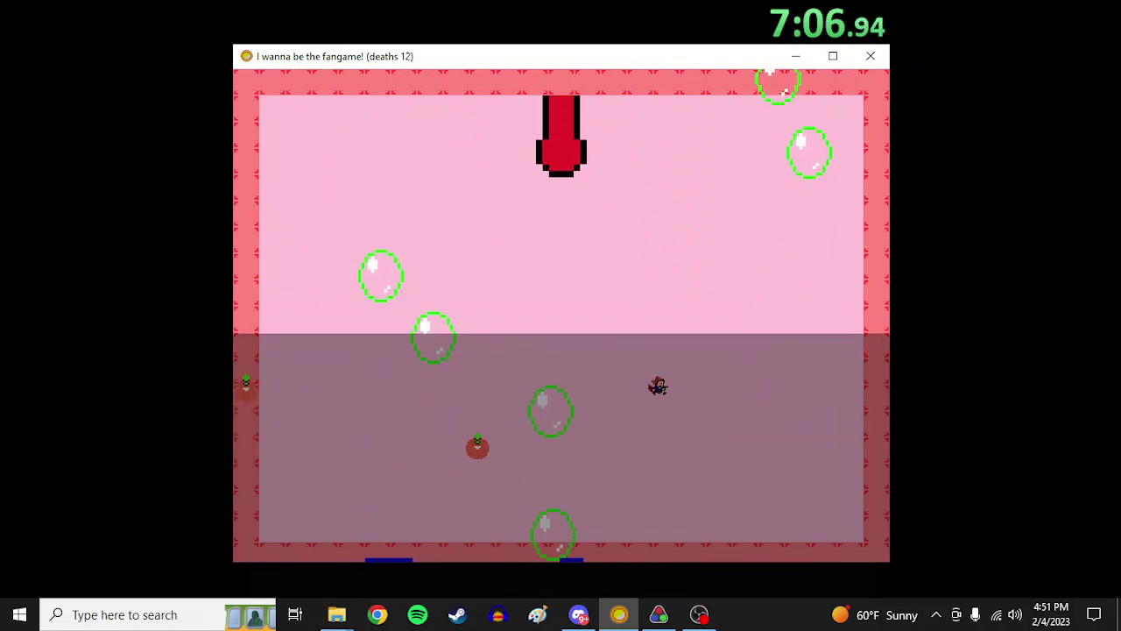
pyautogui.press('Left')
# Cross left, dodge back right, and swim upward toward the boss
pyautogui.press('Left')
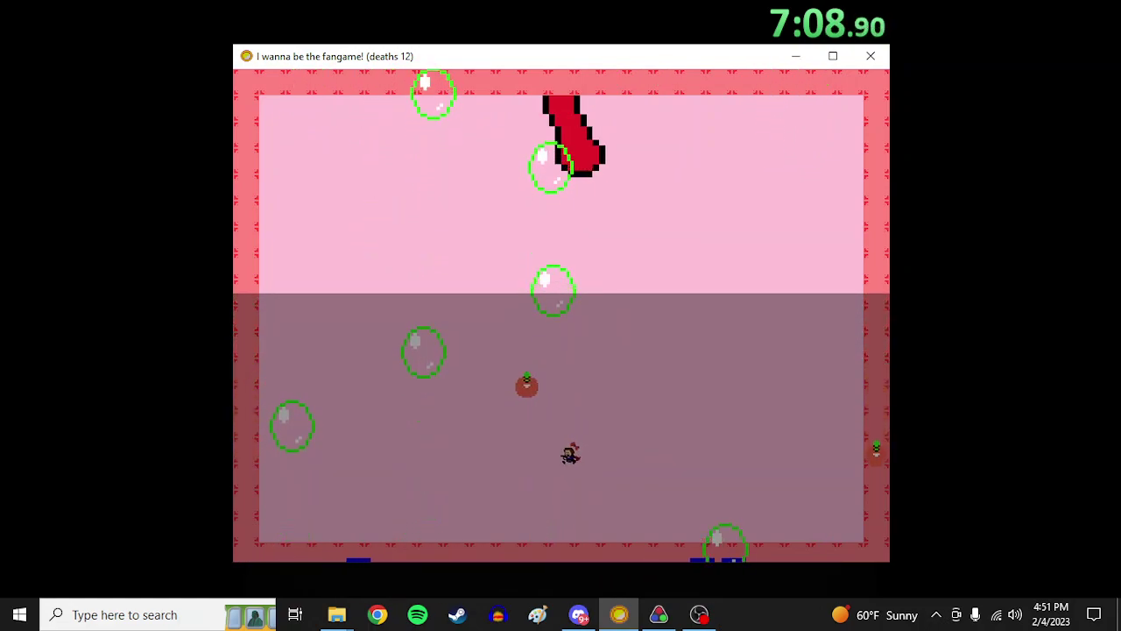
pyautogui.press('shift')
pyautogui.press('shift')
pyautogui.press('Left')
pyautogui.press('Right')
pyautogui.press('shift')
pyautogui.press('Right')
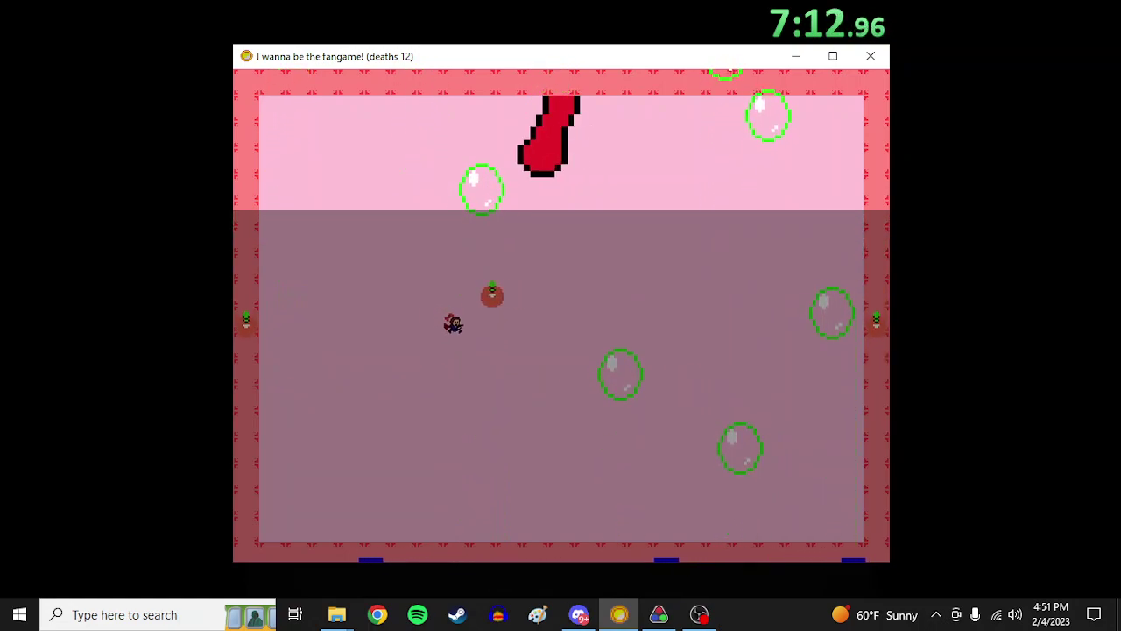
pyautogui.press('shift')
pyautogui.press('shift')
pyautogui.press('shift')
pyautogui.press('shift')
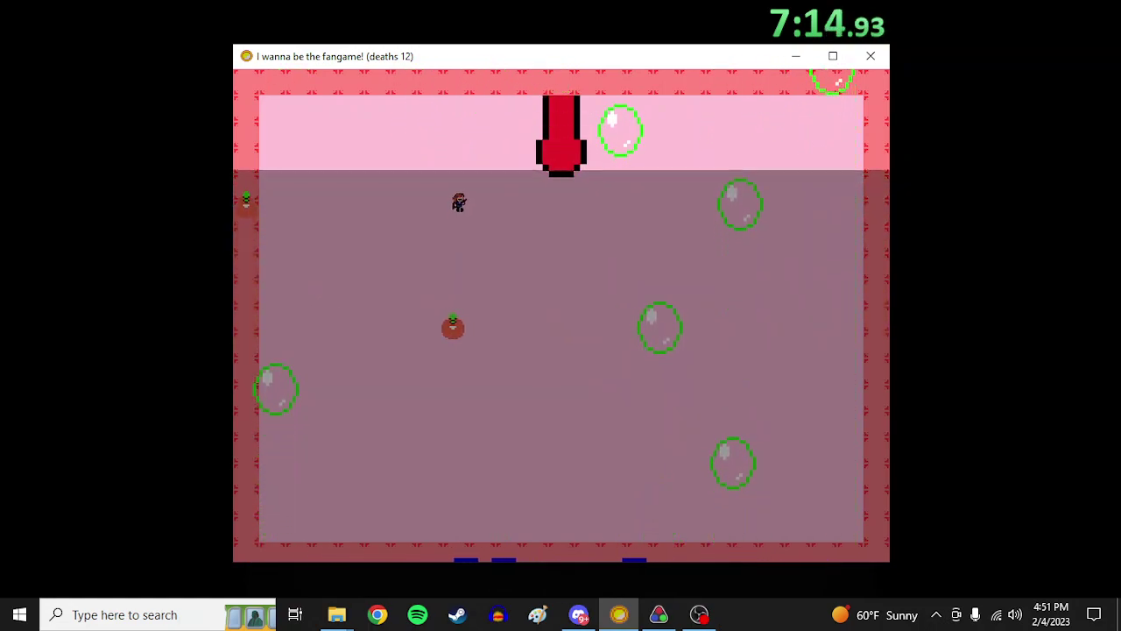
pyautogui.press('shift')
pyautogui.press('shift')
pyautogui.press('shift')
pyautogui.press('shift')
# Back off left, slip between bubbles, and rise rightward as the water drops
pyautogui.press('Left')
pyautogui.press('Left')
pyautogui.press('shift')
pyautogui.press('Right')
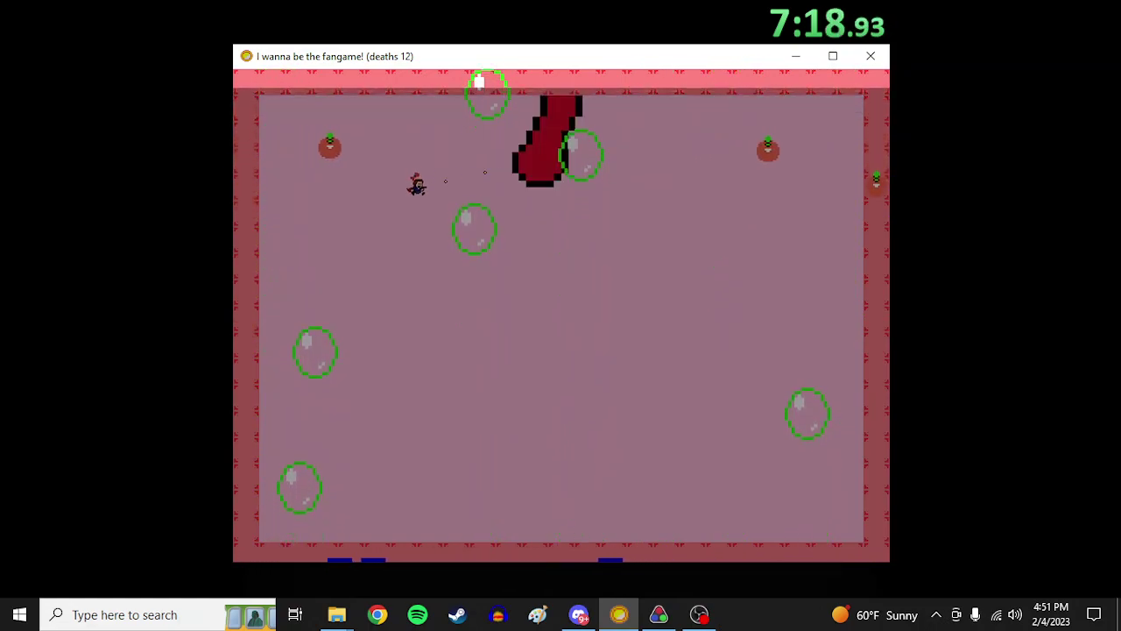
pyautogui.press('Right')
pyautogui.press('Left')
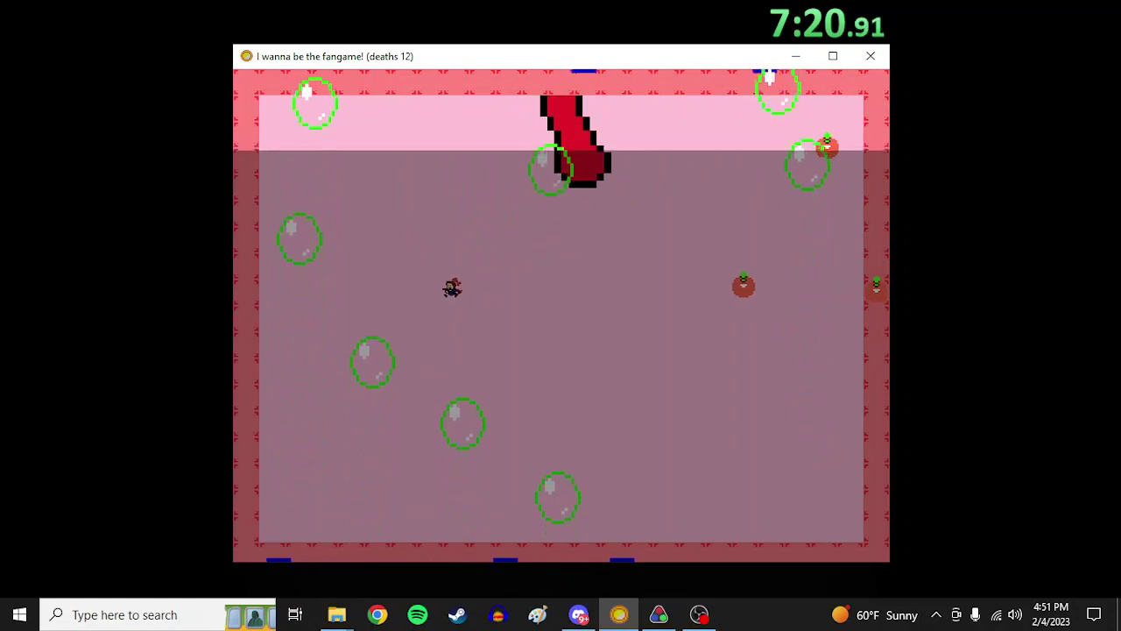
pyautogui.press('Left')
pyautogui.press('Right')
pyautogui.press('shift')
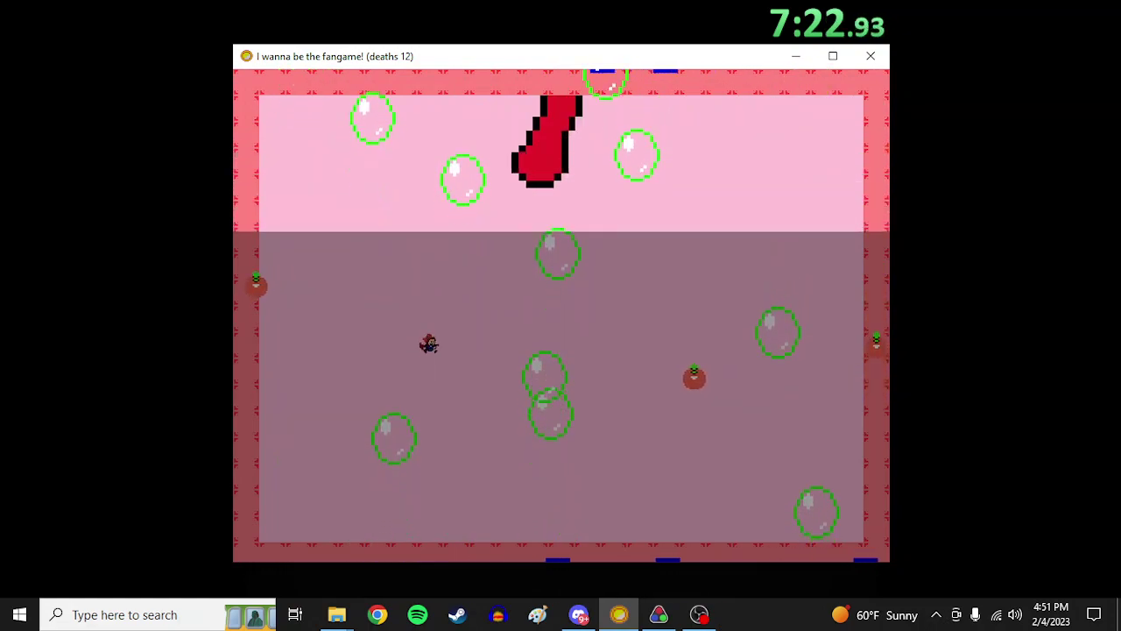
pyautogui.press('Right')
# Sink and jump past the bubbles, then rise back up toward the boss
pyautogui.press('Left')
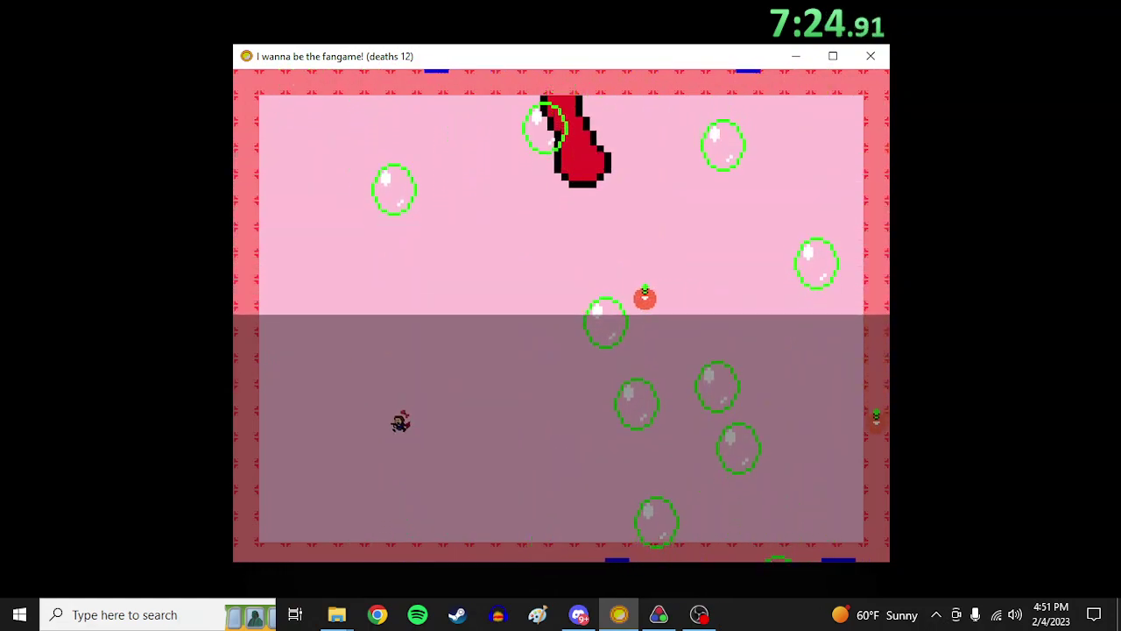
pyautogui.press('Left')
pyautogui.press('Right')
pyautogui.press('Right')
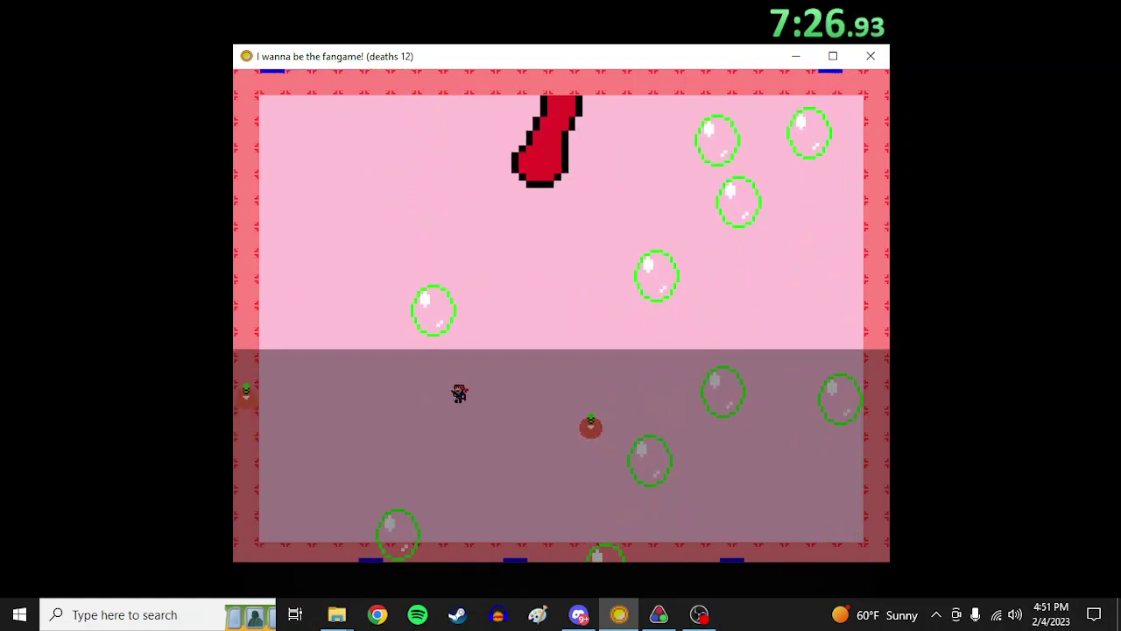
pyautogui.press('shift')
pyautogui.press('Right')
pyautogui.press('Left')
pyautogui.press('shift')
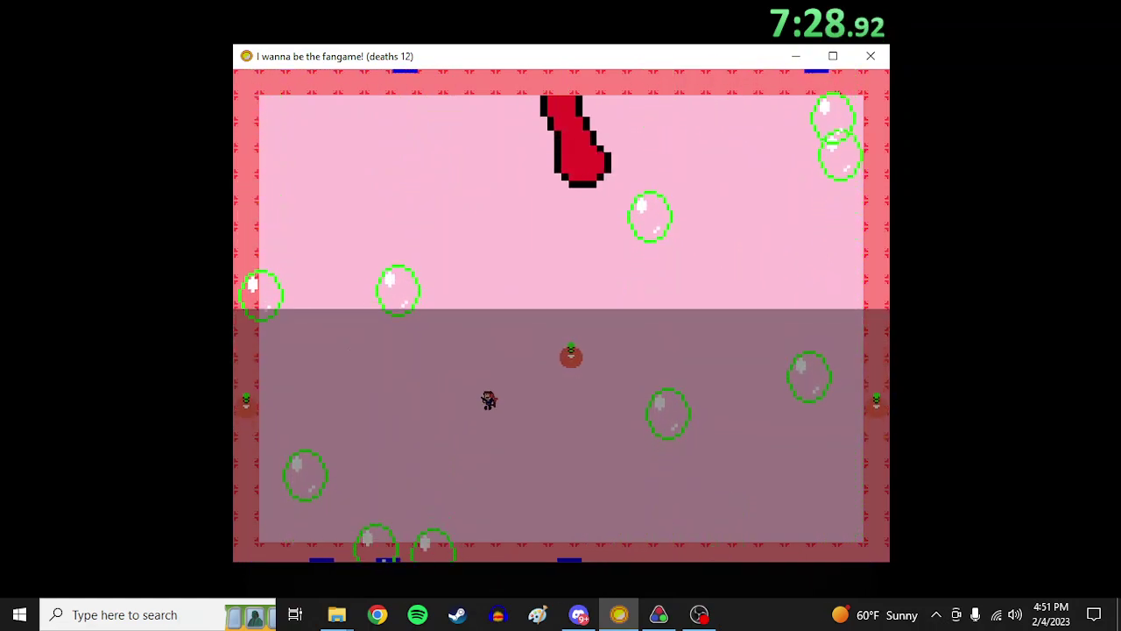
pyautogui.press('shift')
pyautogui.press('Right')
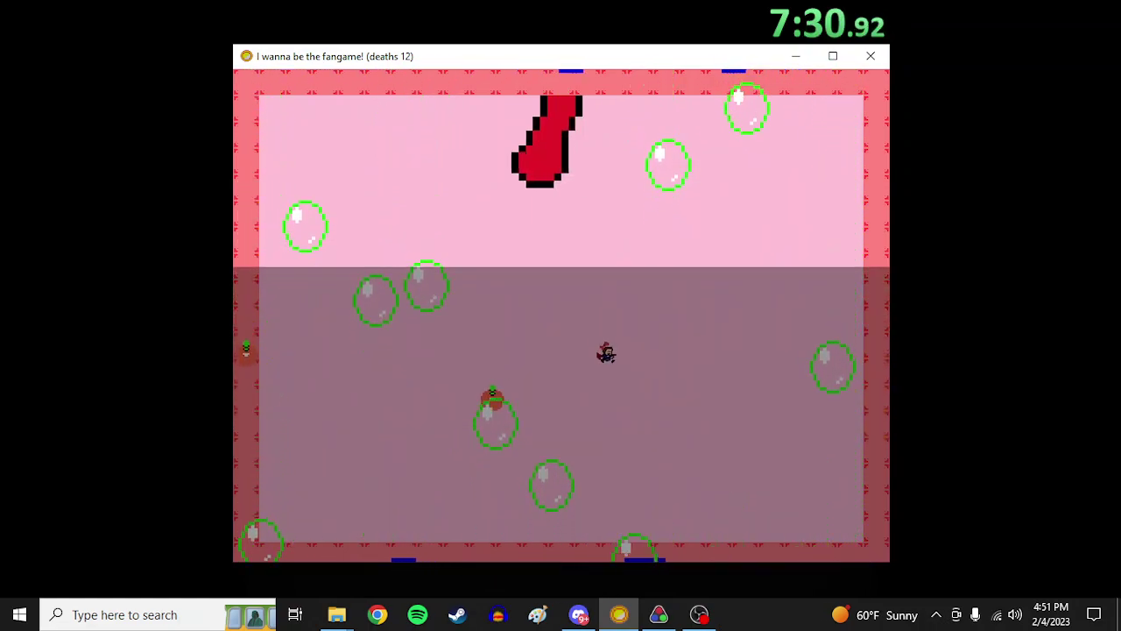
pyautogui.press('Left')
pyautogui.press('Left')
pyautogui.press('shift')
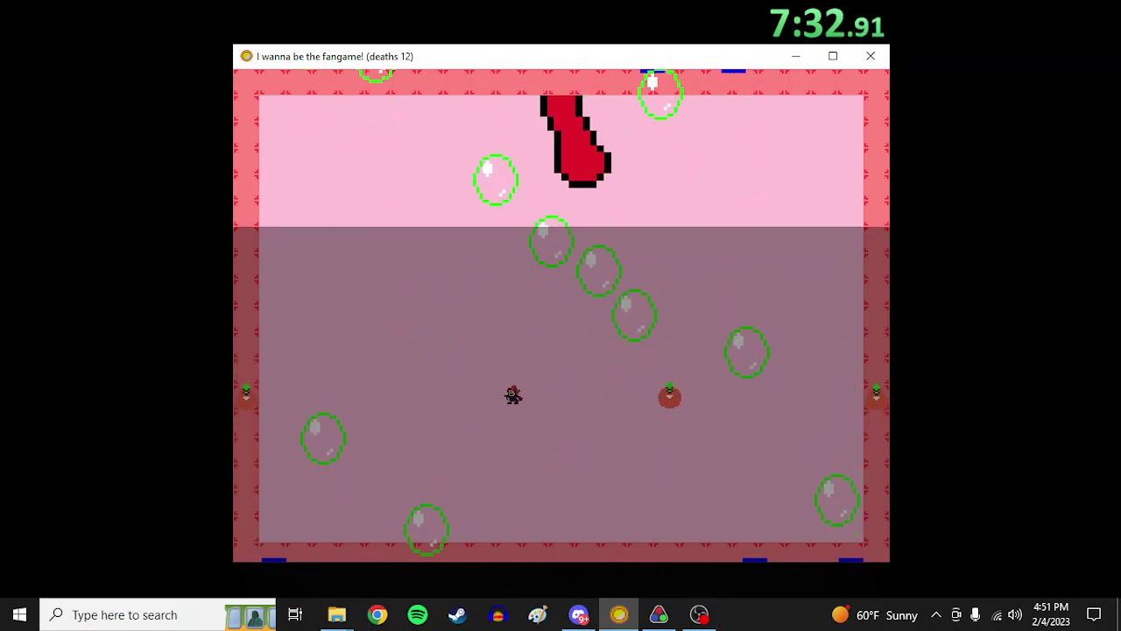
pyautogui.press('shift')
pyautogui.press('Left')
pyautogui.press('Left')
# Rise and fire repeatedly at the red boss until it dies
pyautogui.press('shift')
pyautogui.press('z')
pyautogui.press('shift')
pyautogui.press('z')
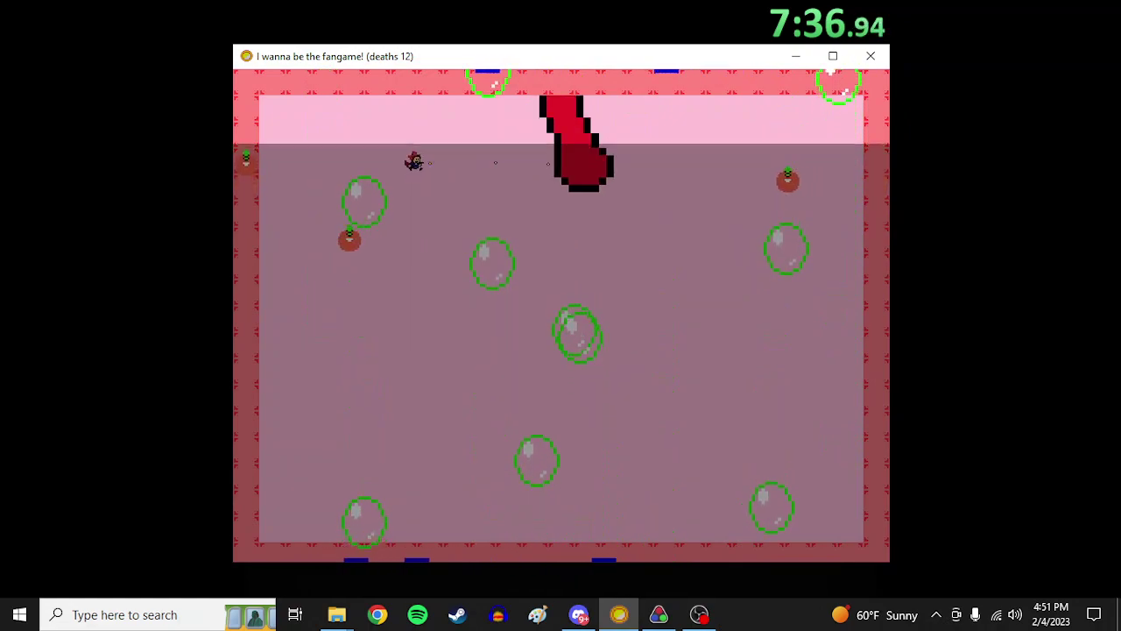
pyautogui.press('z')
pyautogui.press('z')
# Move up-right as the room shifts, then leave through the left-wall opening
pyautogui.press('shift')
pyautogui.press('Right')
pyautogui.press('shift')
pyautogui.press('Right')
pyautogui.press('Left')
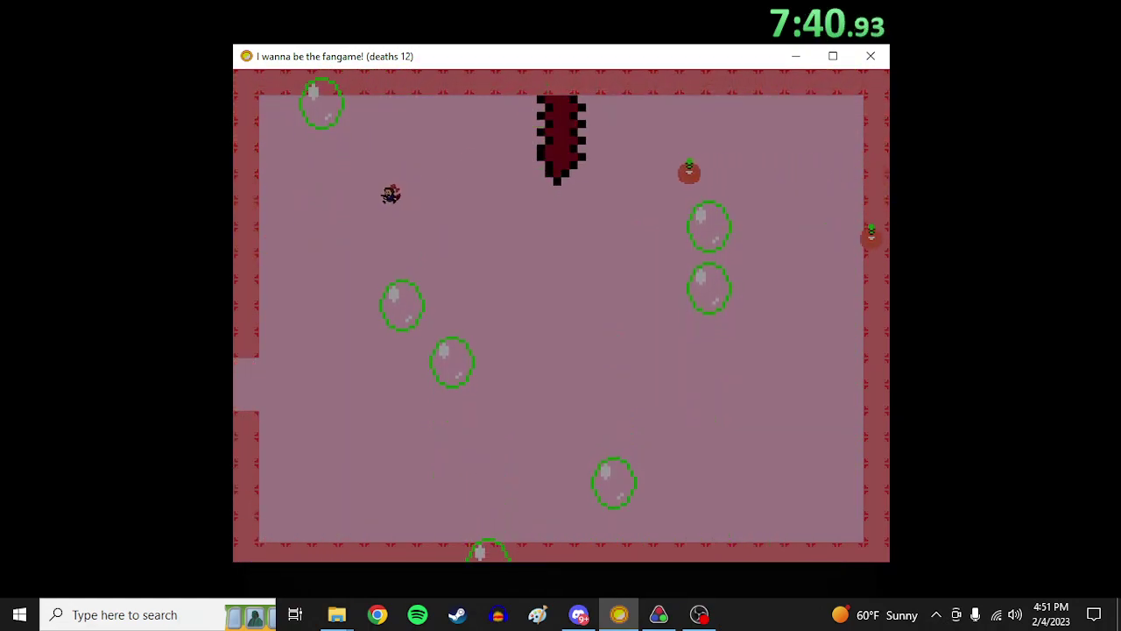
pyautogui.press('Left')
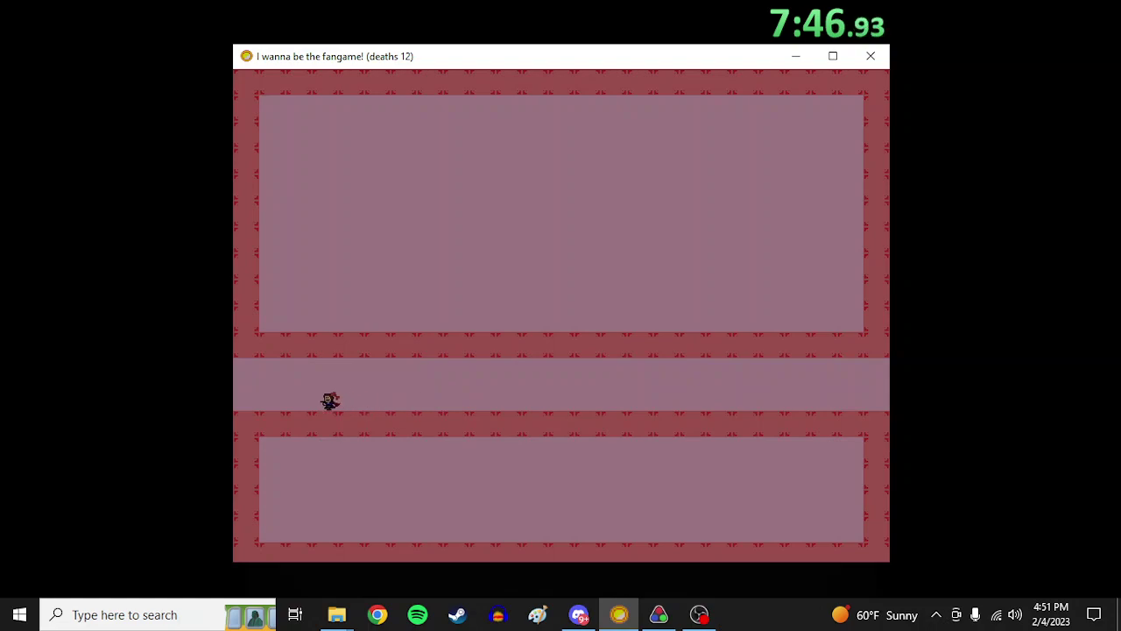
# Swim up-left through the water past the spike ledge and leave the room left
pyautogui.press('Left')
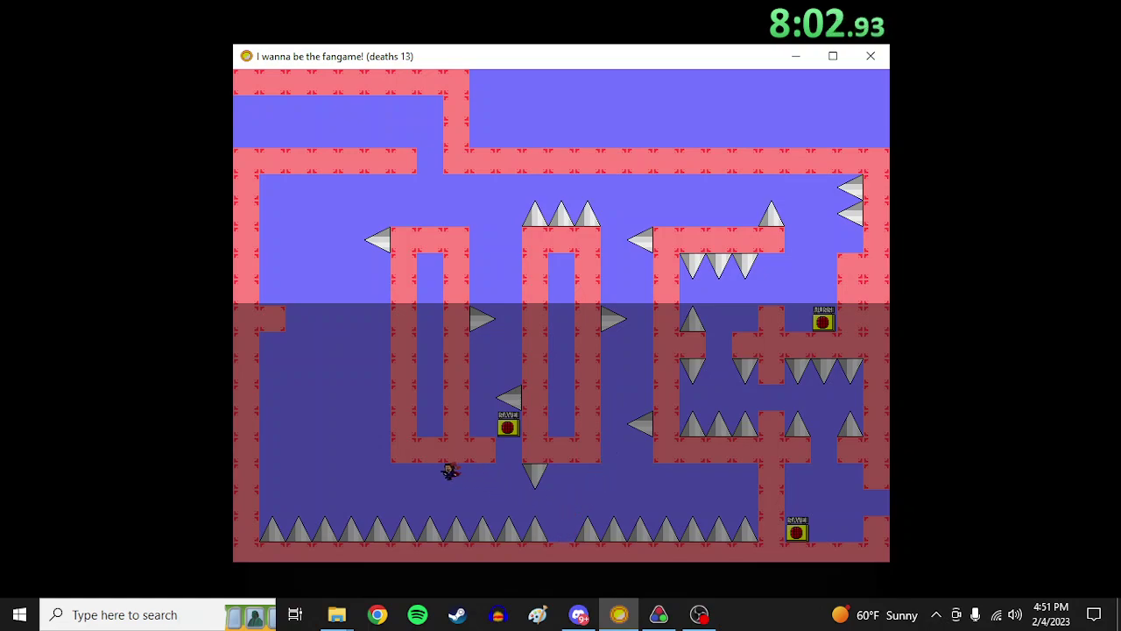
pyautogui.press('Left')
pyautogui.press('shift')
pyautogui.press('shift')
pyautogui.press('shift')
pyautogui.press('shift')
pyautogui.press('Right')
pyautogui.press('shift')
pyautogui.press('shift')
pyautogui.press('shift')
pyautogui.press('Left')
pyautogui.press('shift')
pyautogui.press('Left')
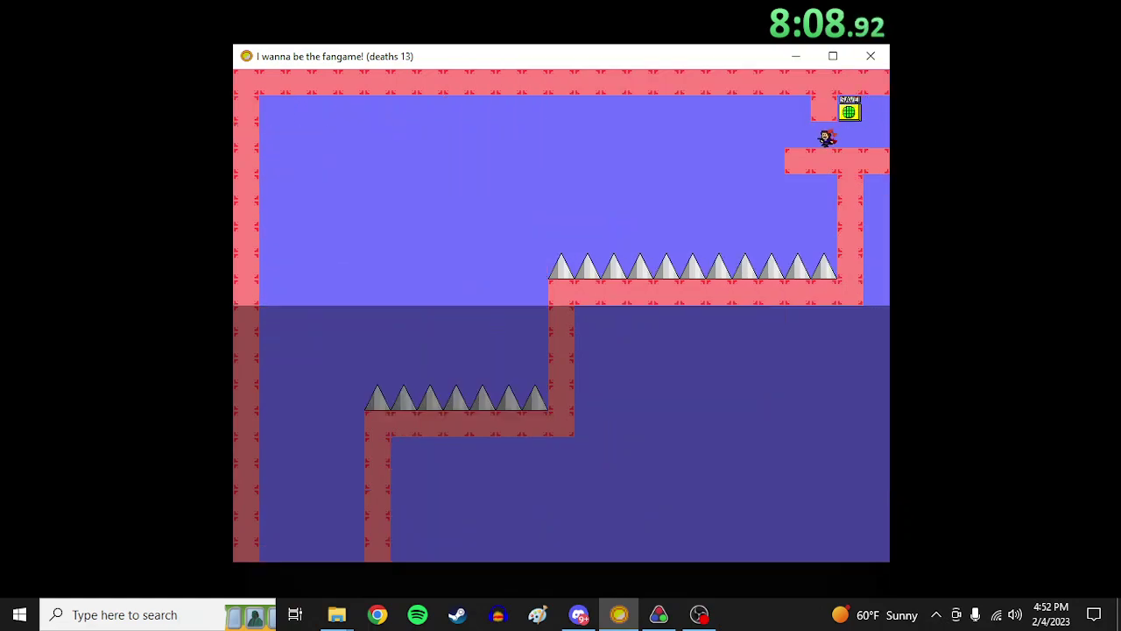
# Fall past the floating spikes into the room below and run right along the ledge
pyautogui.press('Left')
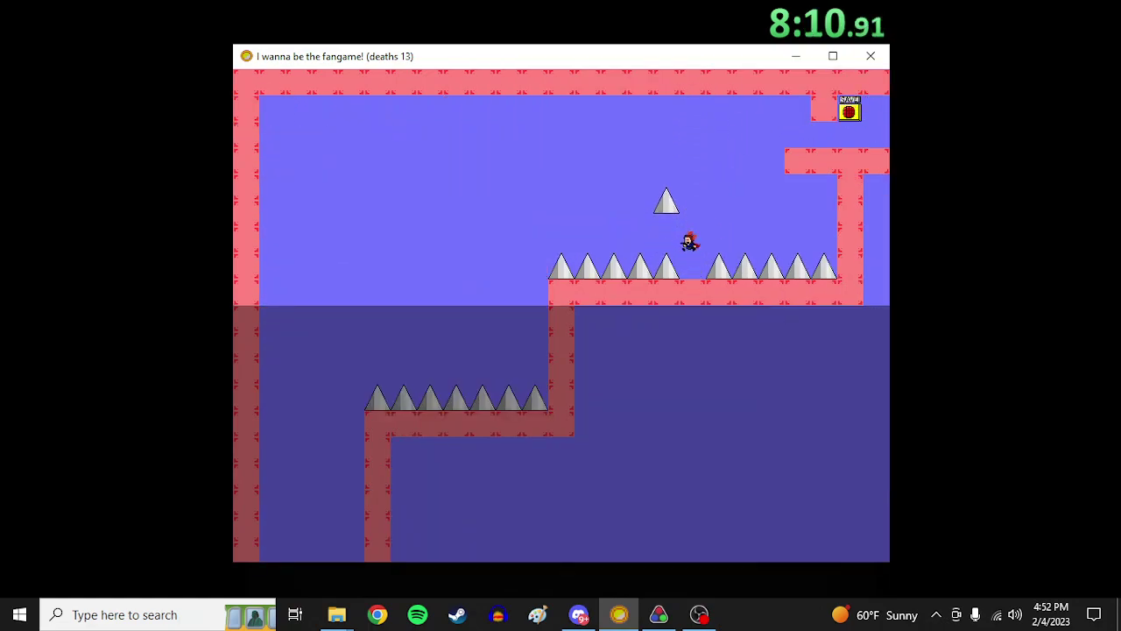
pyautogui.press('Left')
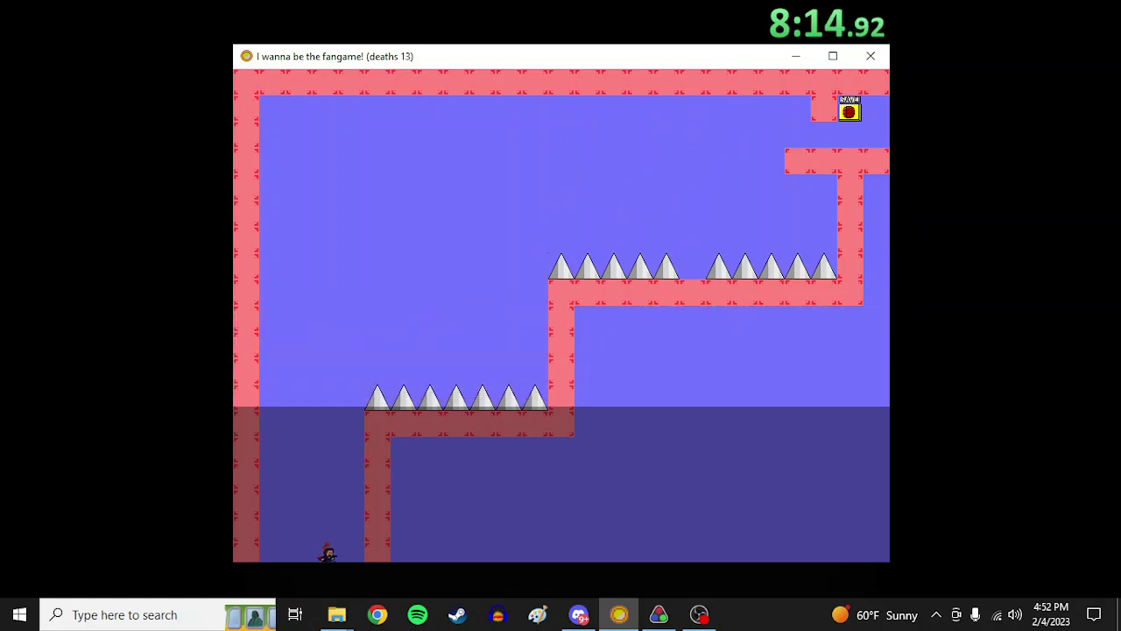
pyautogui.press('Right')
pyautogui.press('shift')
pyautogui.press('Right')
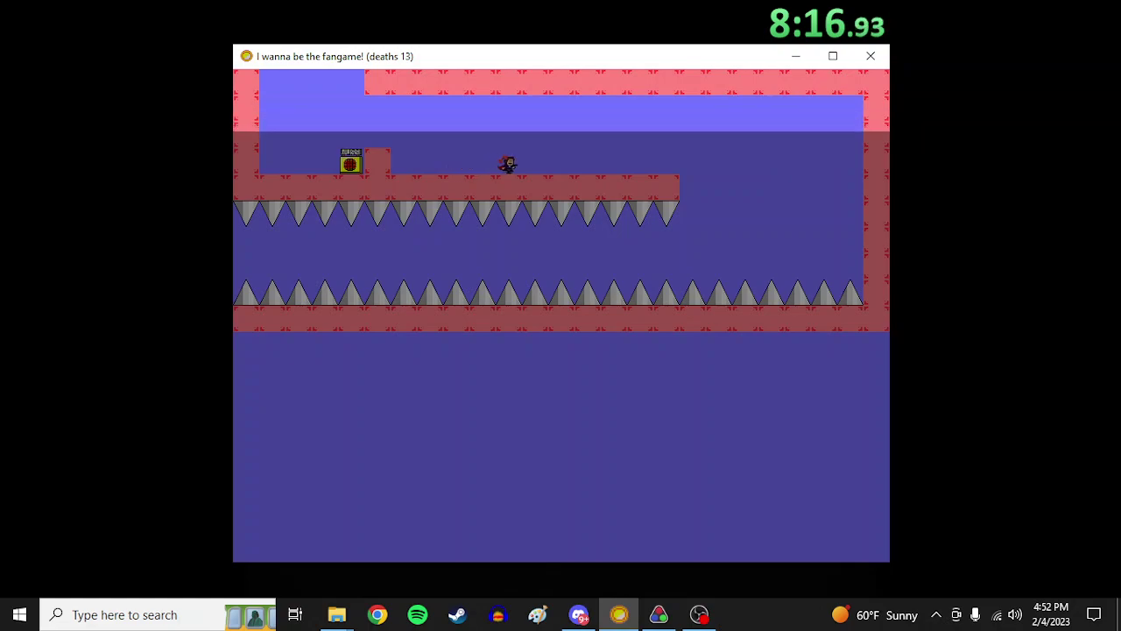
# Hop and shoot from the ledge, then drop into the water and swim left
pyautogui.press('shift')
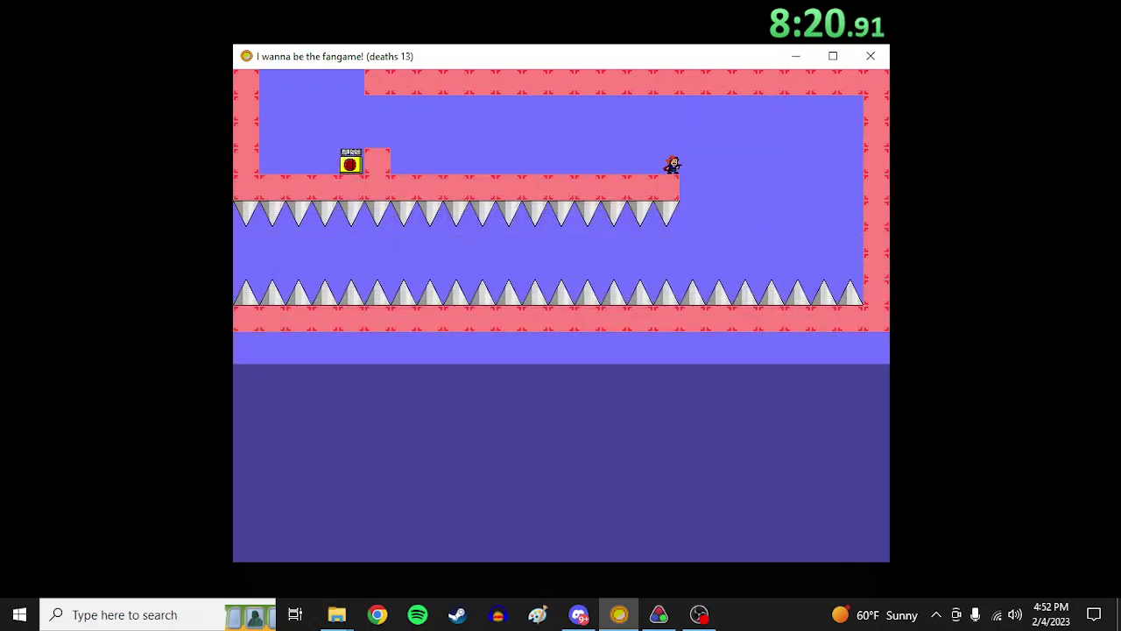
pyautogui.press('shift')
pyautogui.press('z')
pyautogui.press('z')
pyautogui.press('z')
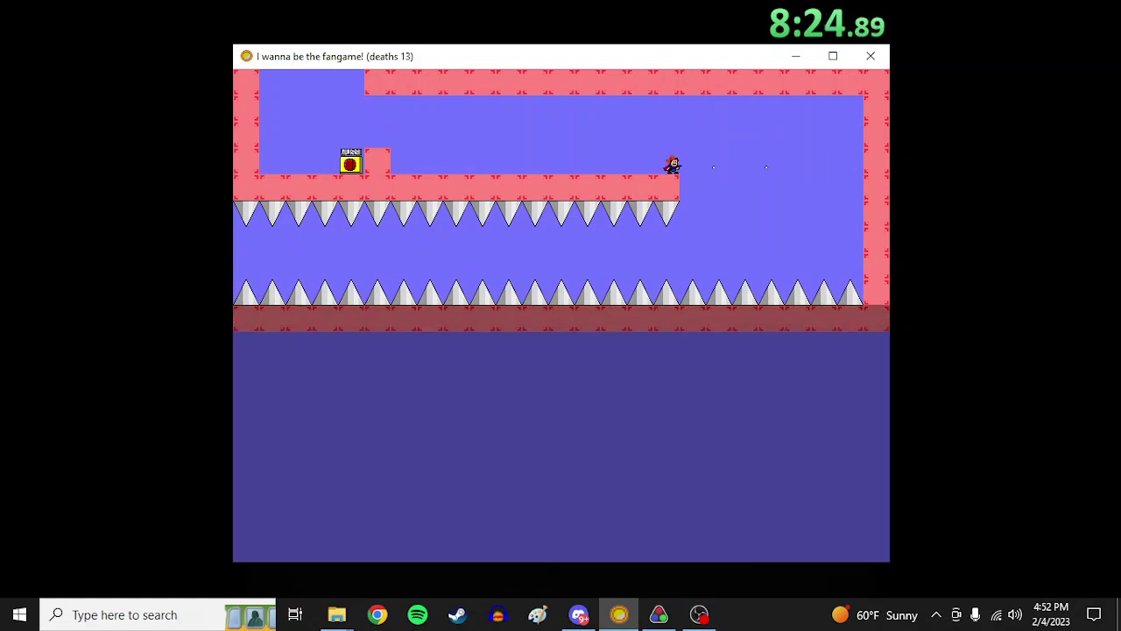
pyautogui.press('Right')
pyautogui.press('Left')
pyautogui.press('Left')
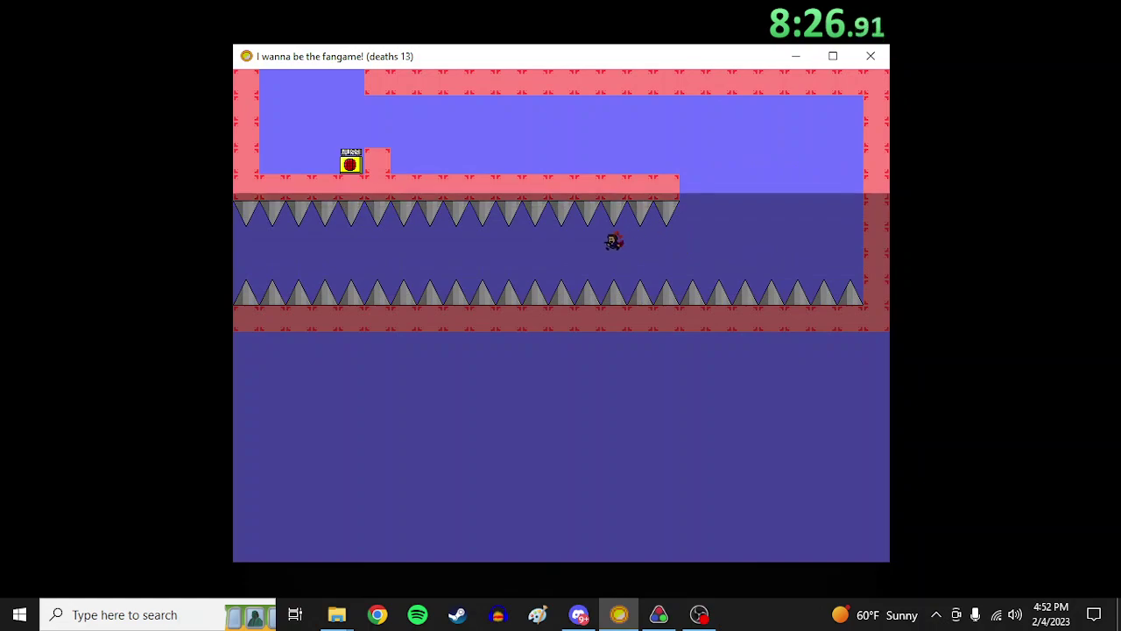
pyautogui.press('Left')
pyautogui.press('Left')
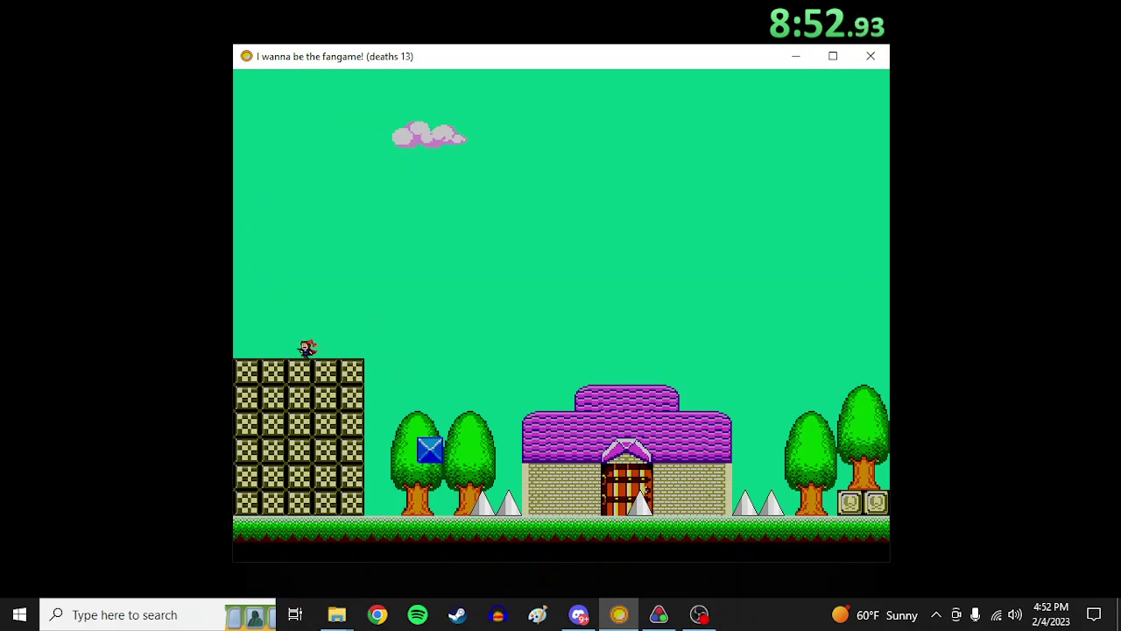
# Head left through the checkered-block rooms, climbing past the block column and leaping the spike room
pyautogui.press('Left')
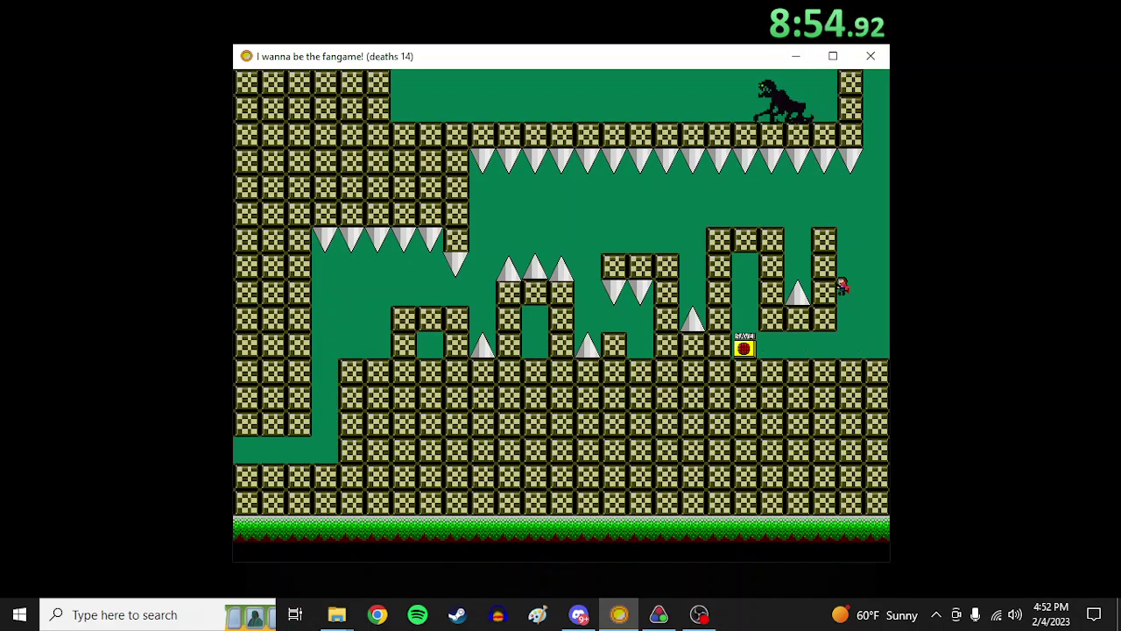
pyautogui.press('shift')
pyautogui.press('Left')
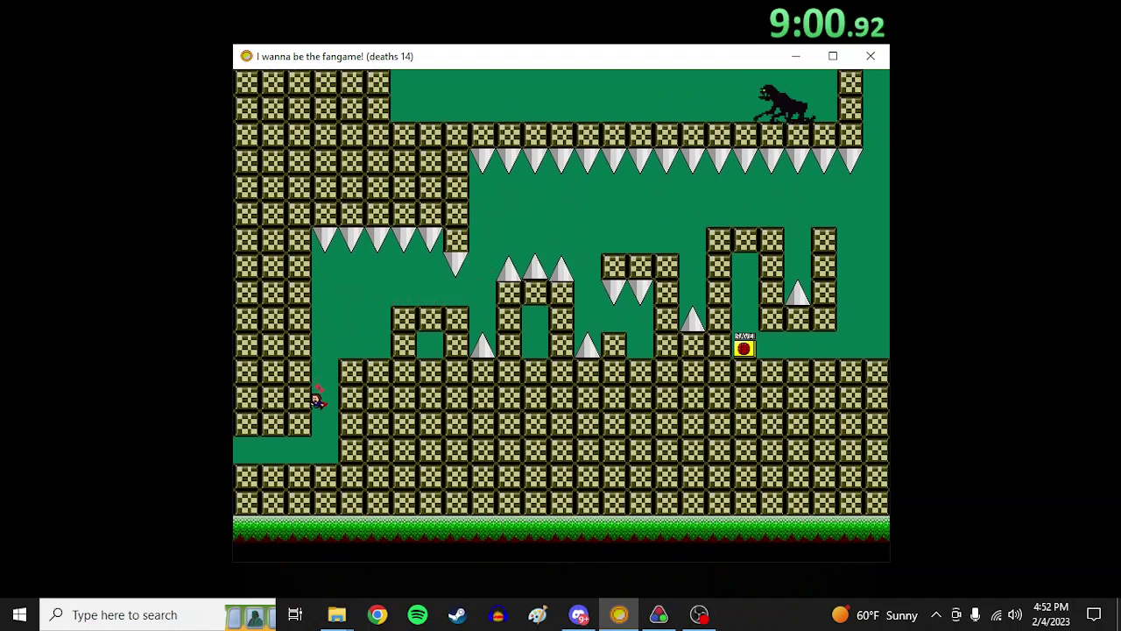
pyautogui.press('Left')
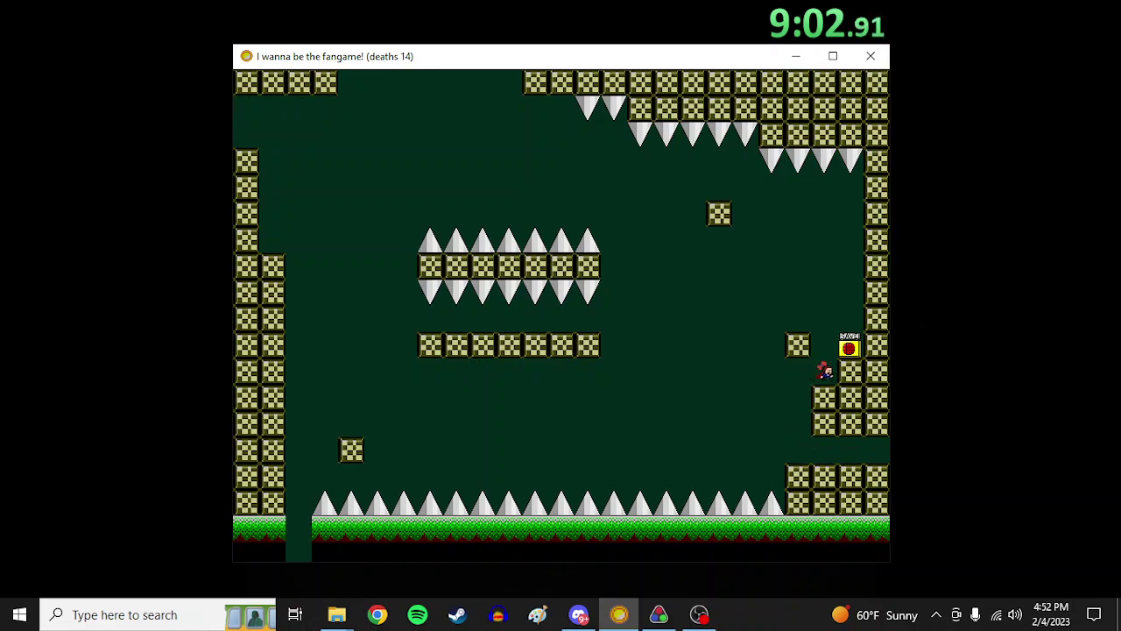
pyautogui.press('r')
pyautogui.press('shift')
pyautogui.press('Left')
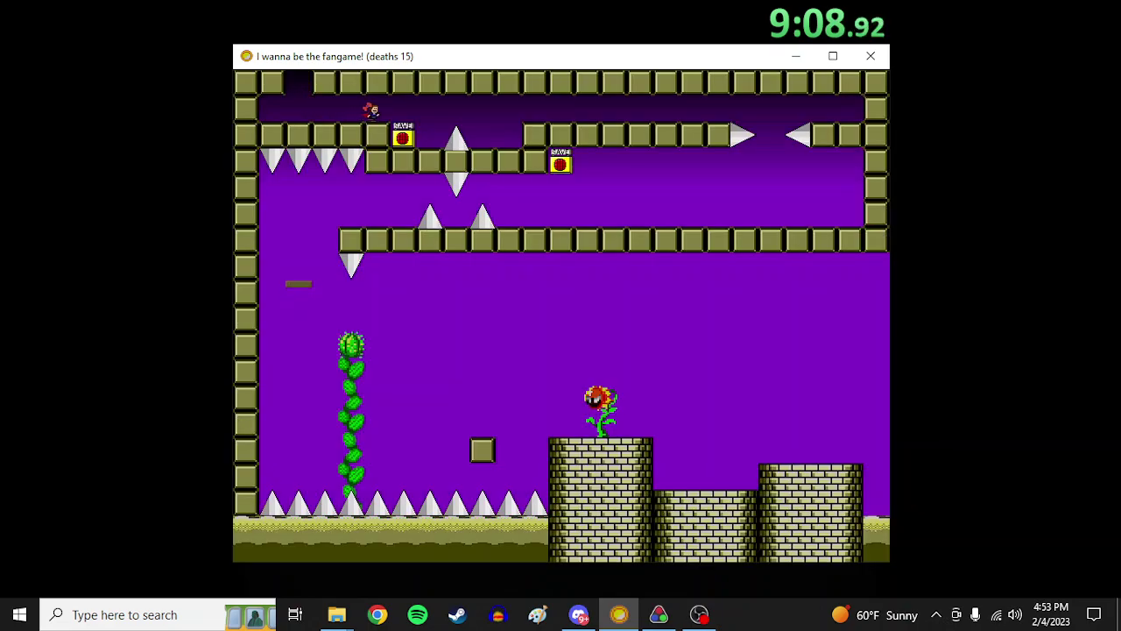
# Run the top corridor, save, restart after a death, and jump right through the first gap
pyautogui.press('Right')
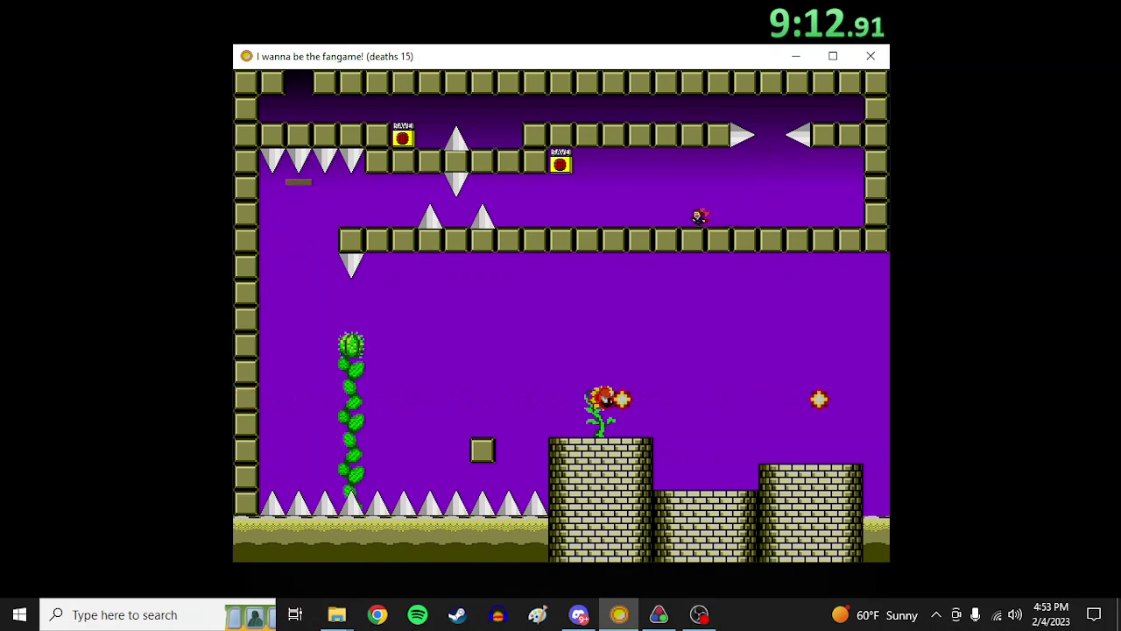
pyautogui.press('Left')
pyautogui.press('z')
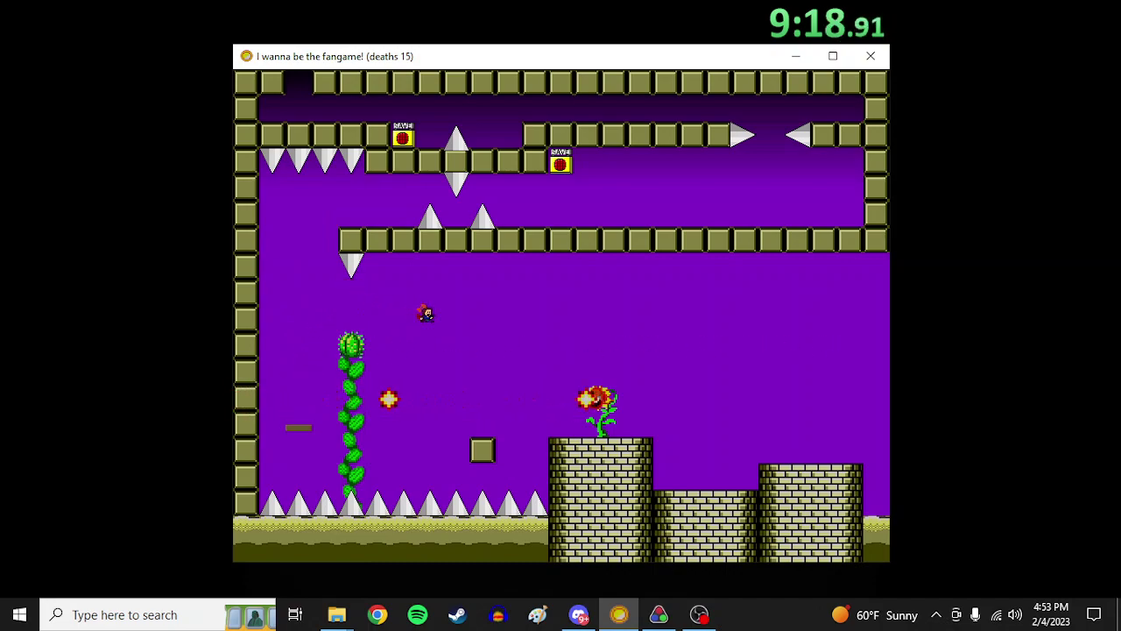
pyautogui.press('r')
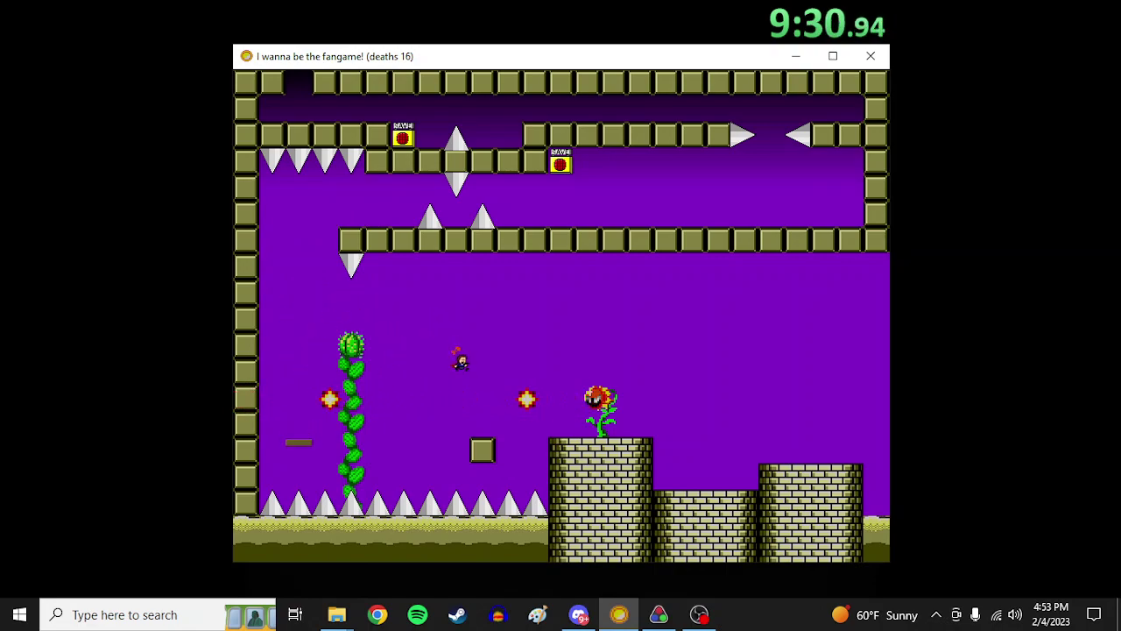
pyautogui.press('Right')
pyautogui.press('shift')
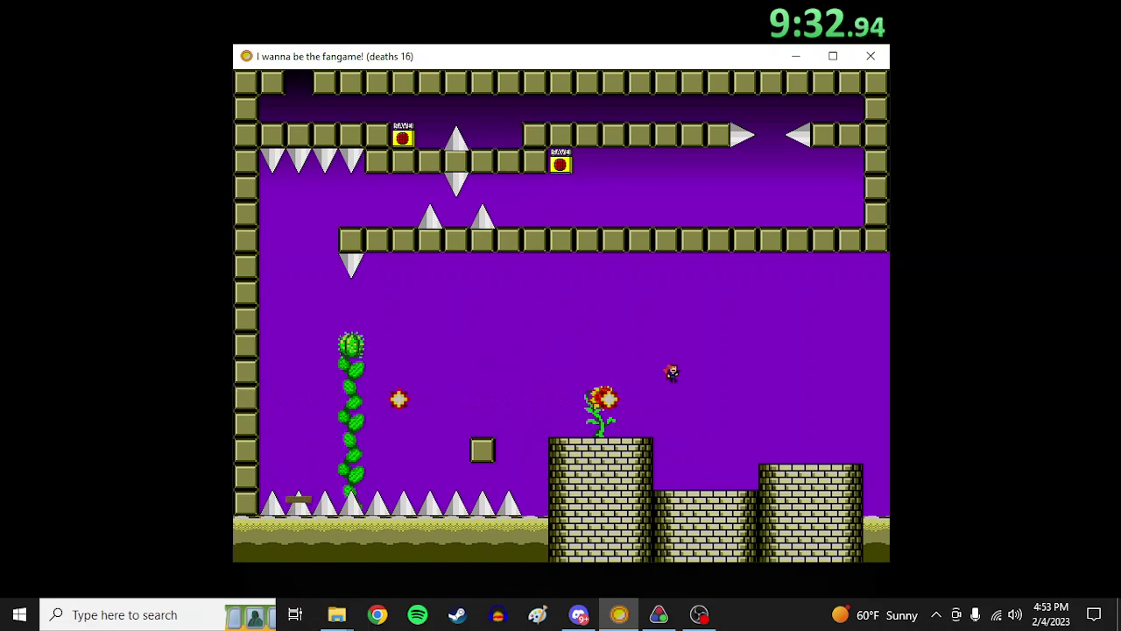
# Enter the cactus room and hop between the stone pillar and grass platform, retrying once
pyautogui.press('Right')
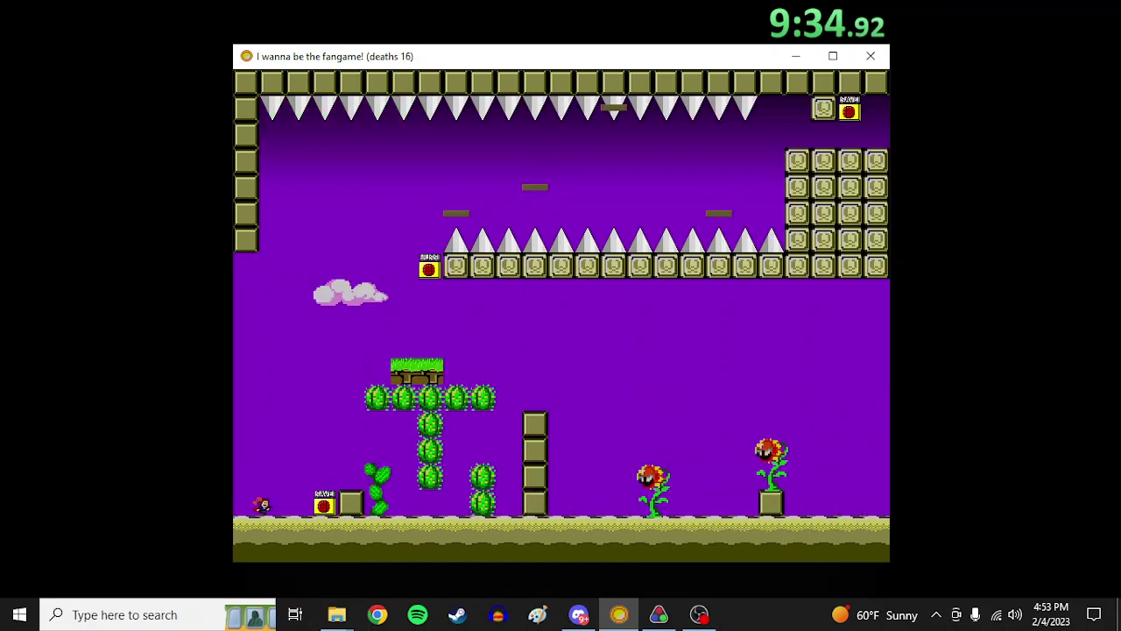
pyautogui.press('shift')
pyautogui.press('Right')
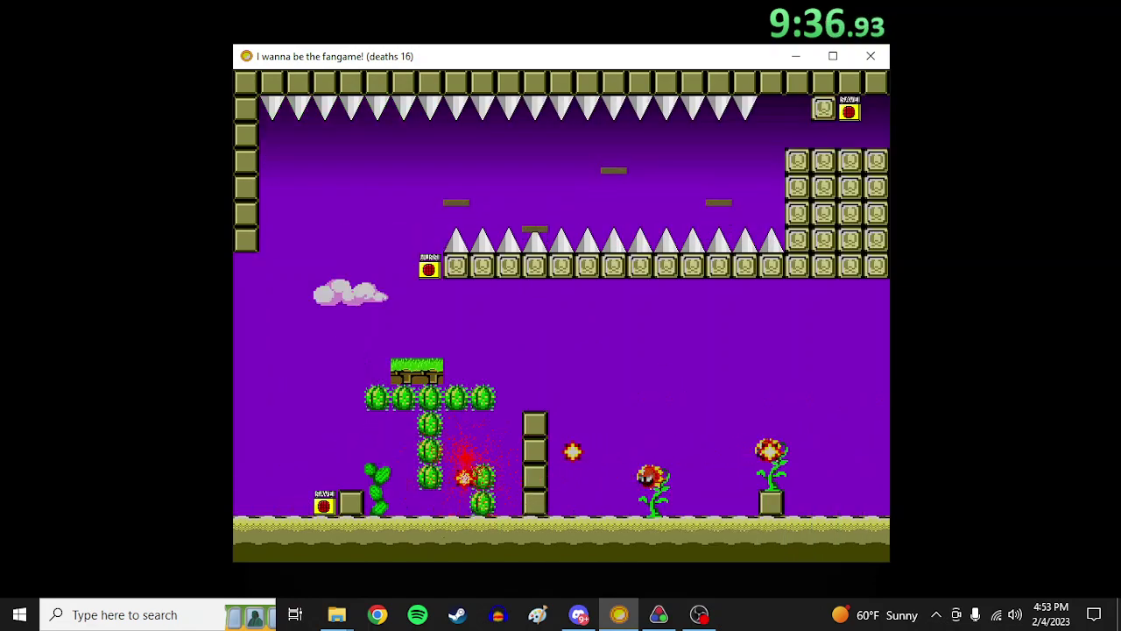
pyautogui.press('r')
pyautogui.press('r')
pyautogui.press('Right')
pyautogui.press('shift')
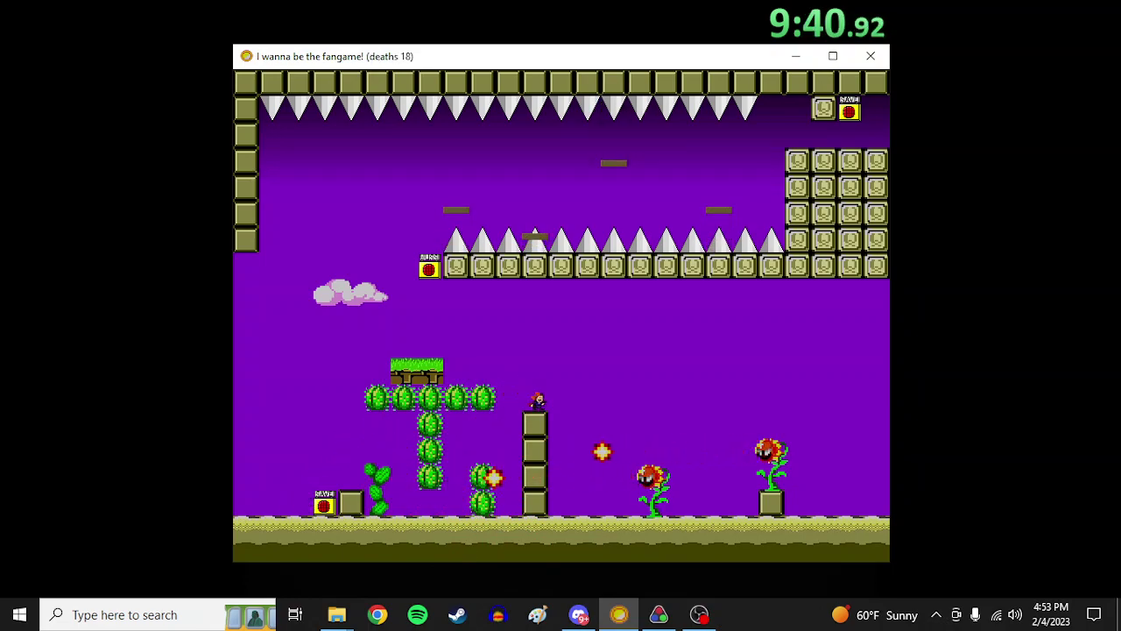
pyautogui.press('shift')
pyautogui.press('Left')
# Restart at the save point and jump across the floating ledges to the top-right exit
pyautogui.press('r')
pyautogui.press('shift')
pyautogui.press('Right')
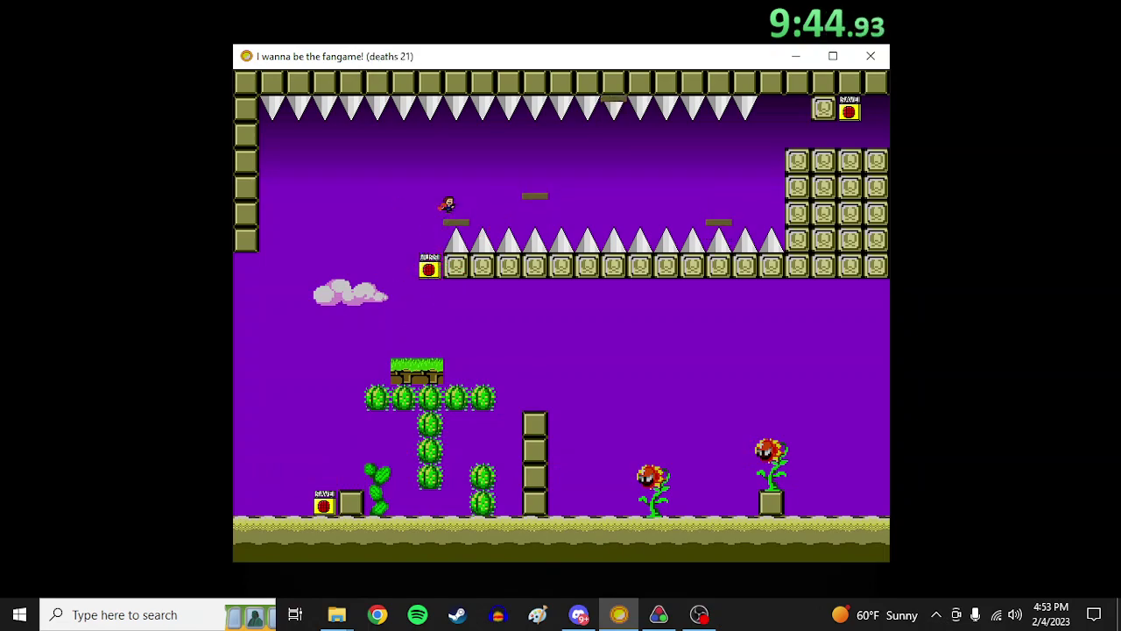
pyautogui.press('Right')
pyautogui.press('shift')
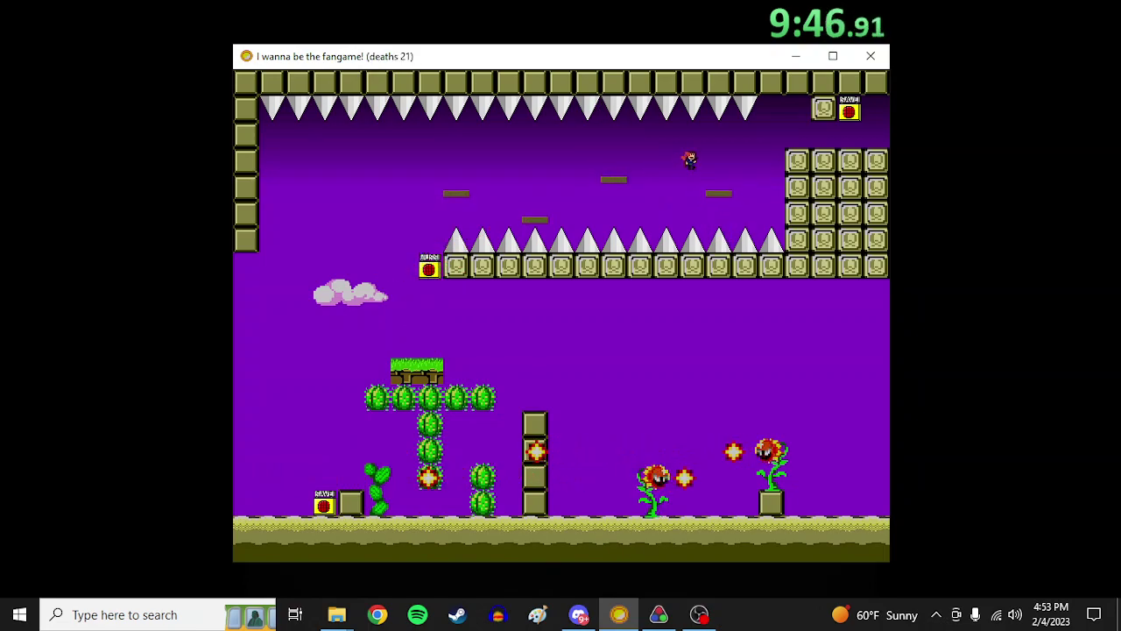
pyautogui.press('shift')
pyautogui.press('Right')
pyautogui.press('shift')
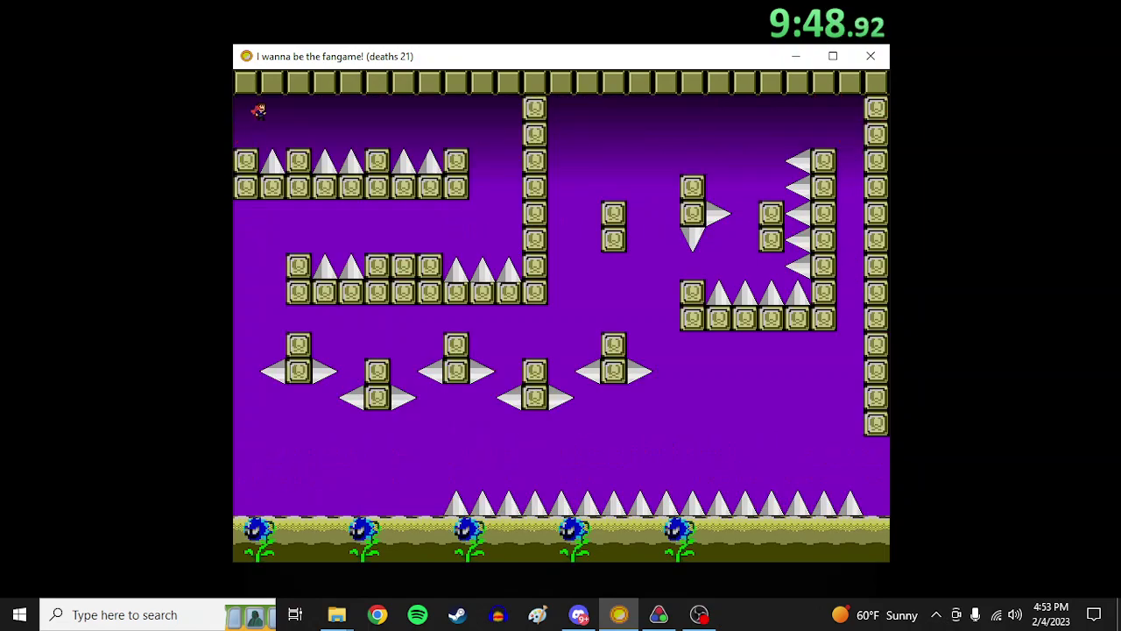
# Drop off the entrance ledge and move right over the spike blocks toward the pillar
pyautogui.press('Right')
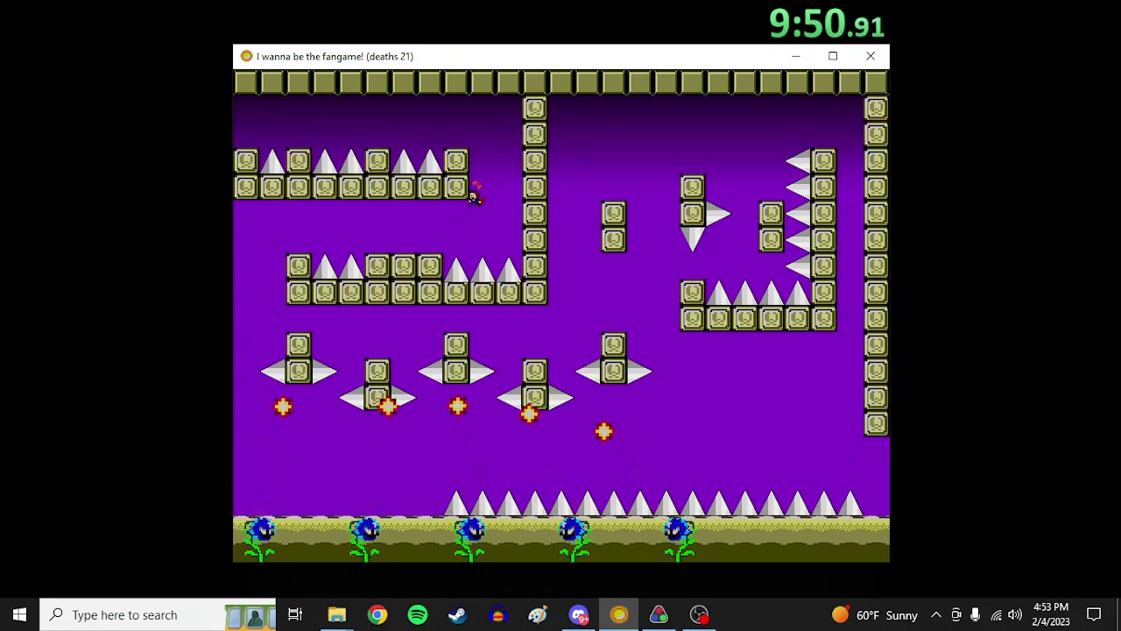
pyautogui.press('Left')
pyautogui.press('Left')
pyautogui.press('shift')
pyautogui.press('Right')
pyautogui.press('Right')
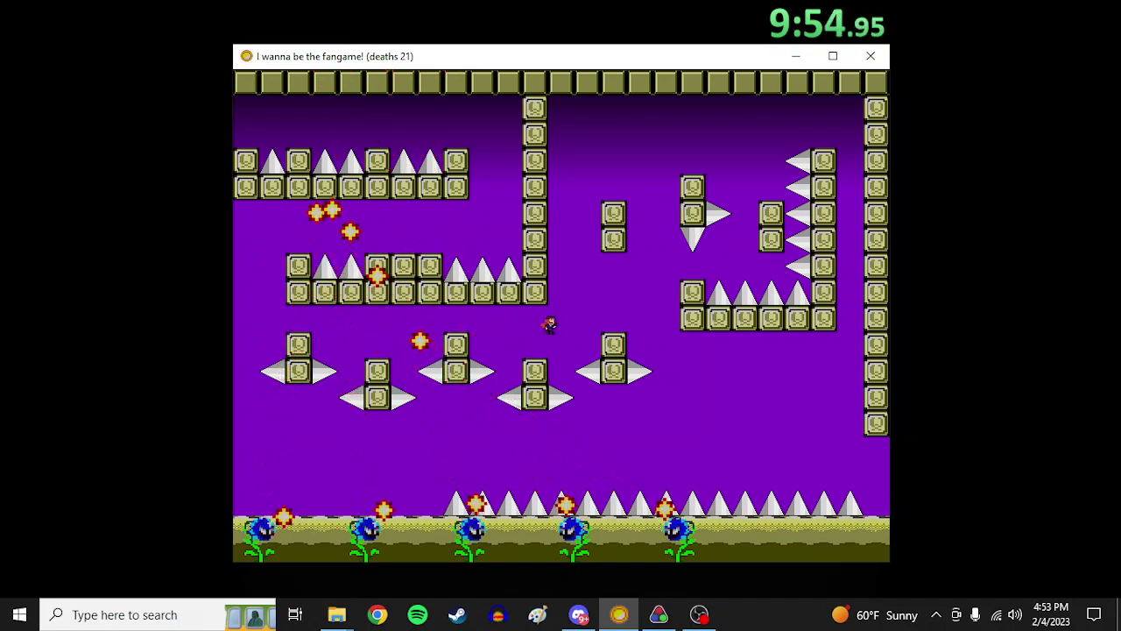
pyautogui.press('Right')
# Double-jump onto the block pillar and fall down its right side into the treasure-chest room
pyautogui.press('shift')
pyautogui.press('Left')
pyautogui.press('shift')
pyautogui.press('Right')
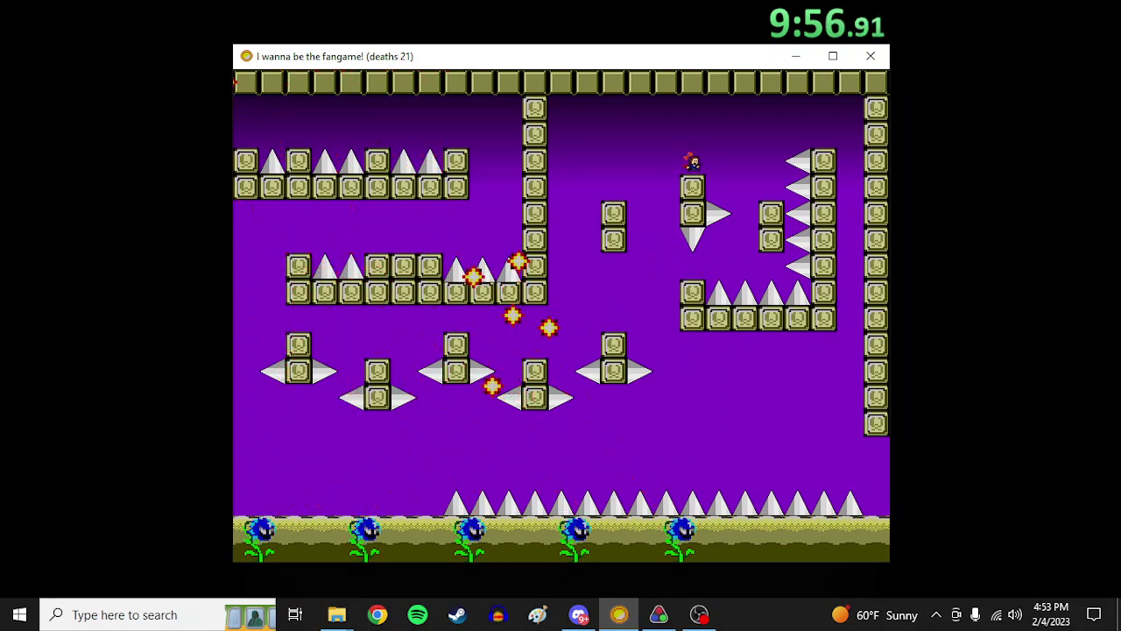
pyautogui.press('Right')
pyautogui.press('shift')
pyautogui.press('Left')
pyautogui.press('Right')
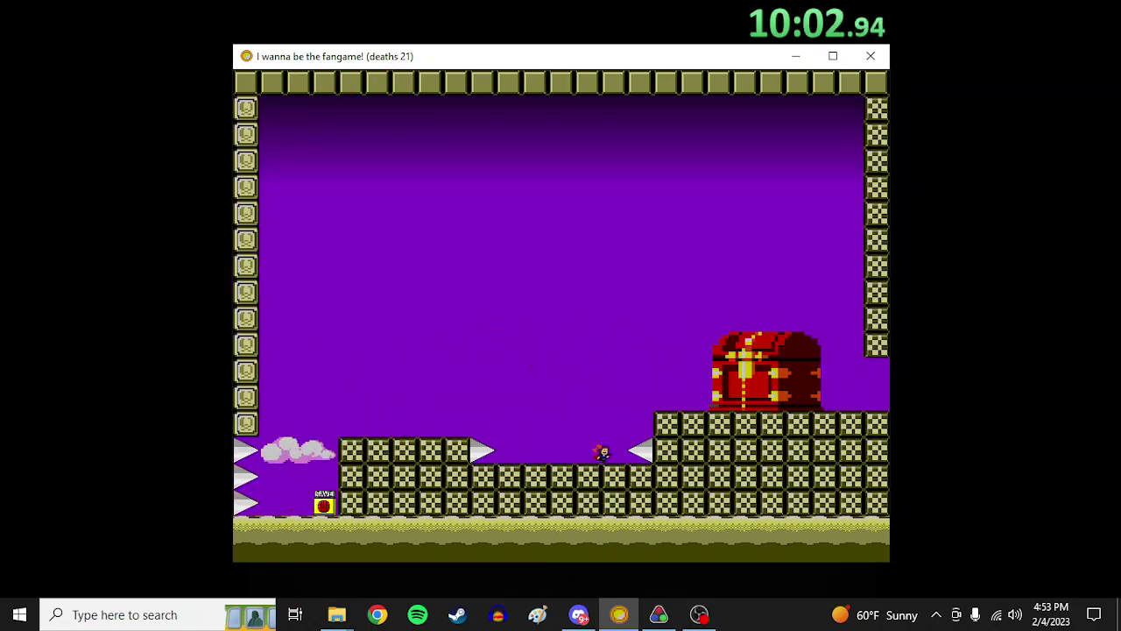
# Jump the spike onto the high platform, avoid the fireball wall, and leap up to the exit
pyautogui.press('shift')
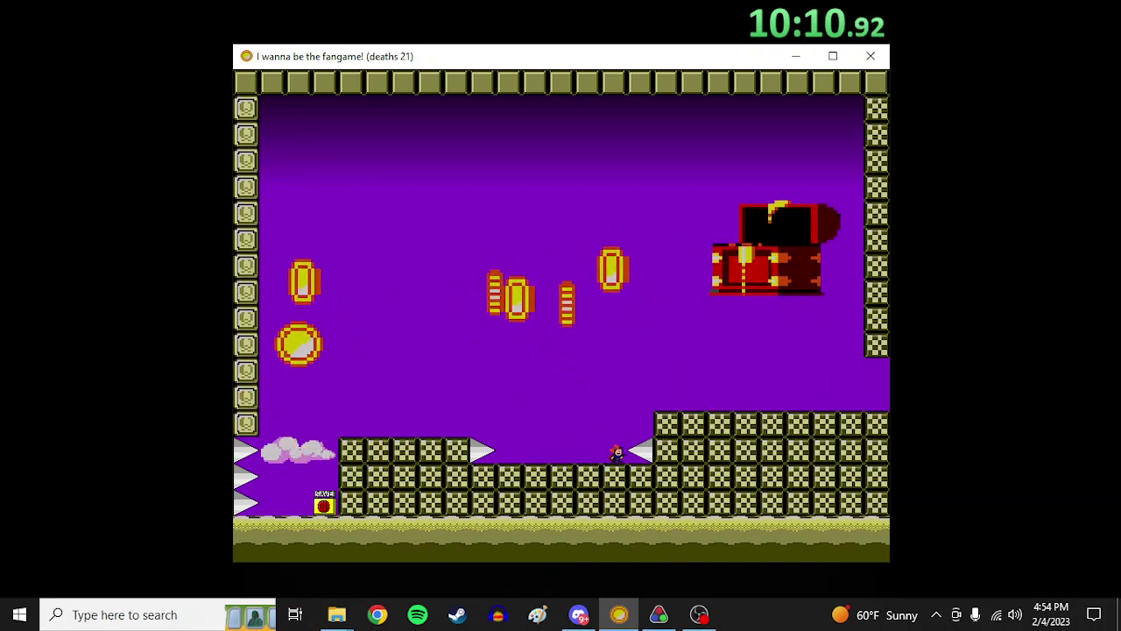
pyautogui.press('shift')
pyautogui.press('Right')
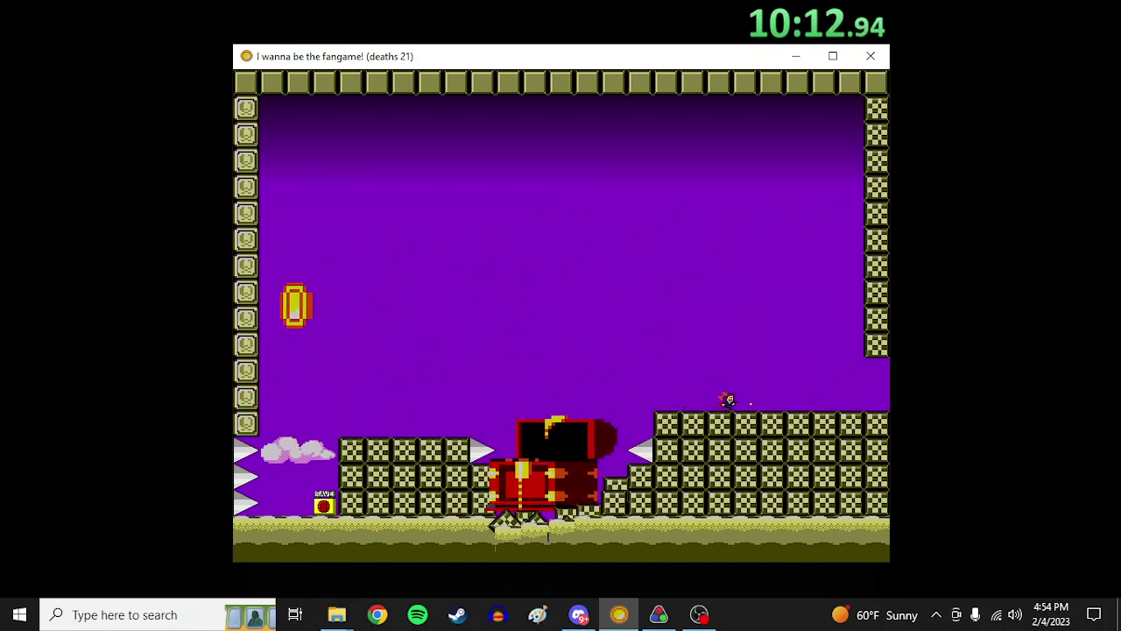
pyautogui.press('Right')
pyautogui.press('Right')
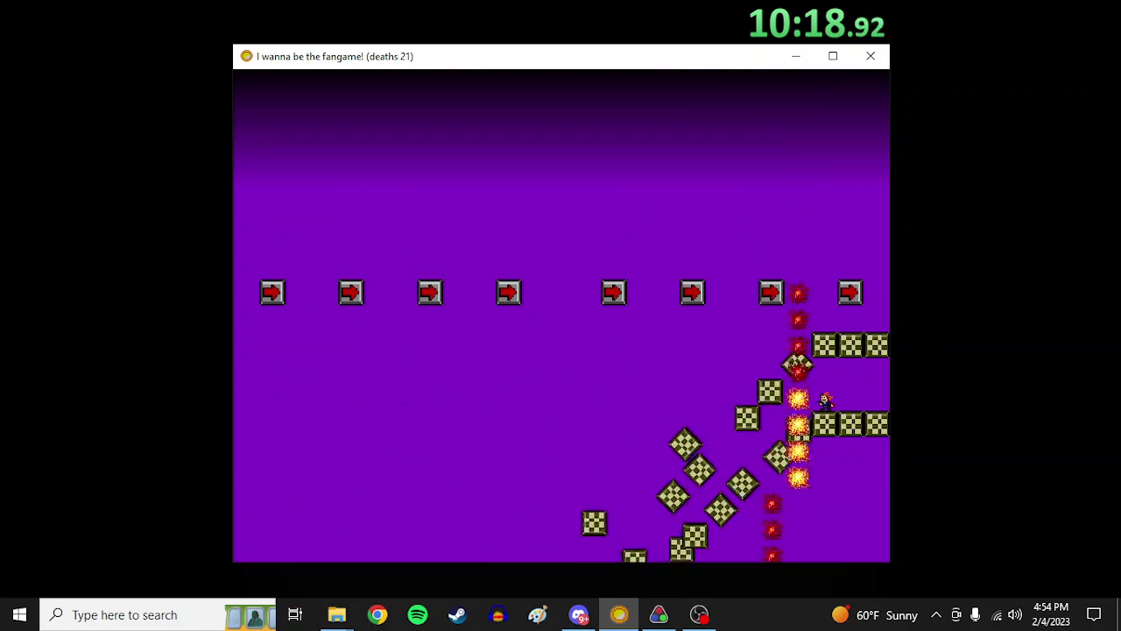
pyautogui.press('Left')
pyautogui.press('shift')
pyautogui.press('shift')
pyautogui.press('Right')
pyautogui.press('Right')
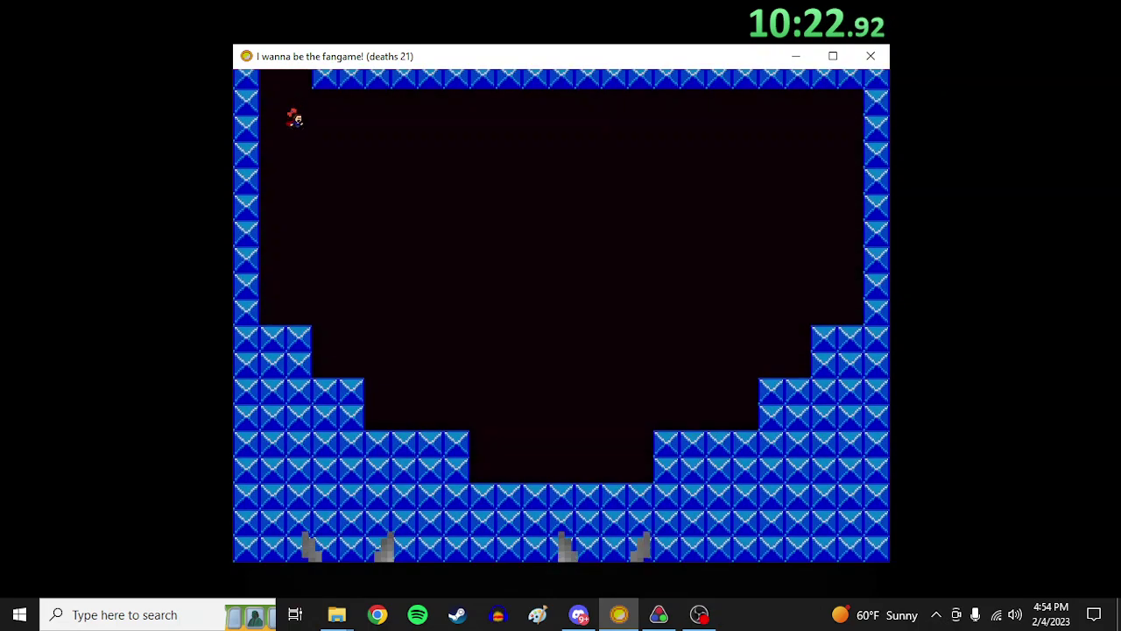
# Drop into the blue-block room, hop onto the right step and fire at the red boss
pyautogui.press('Right')
pyautogui.press('Right')
pyautogui.press('shift')
pyautogui.press('shift')
pyautogui.press('Right')
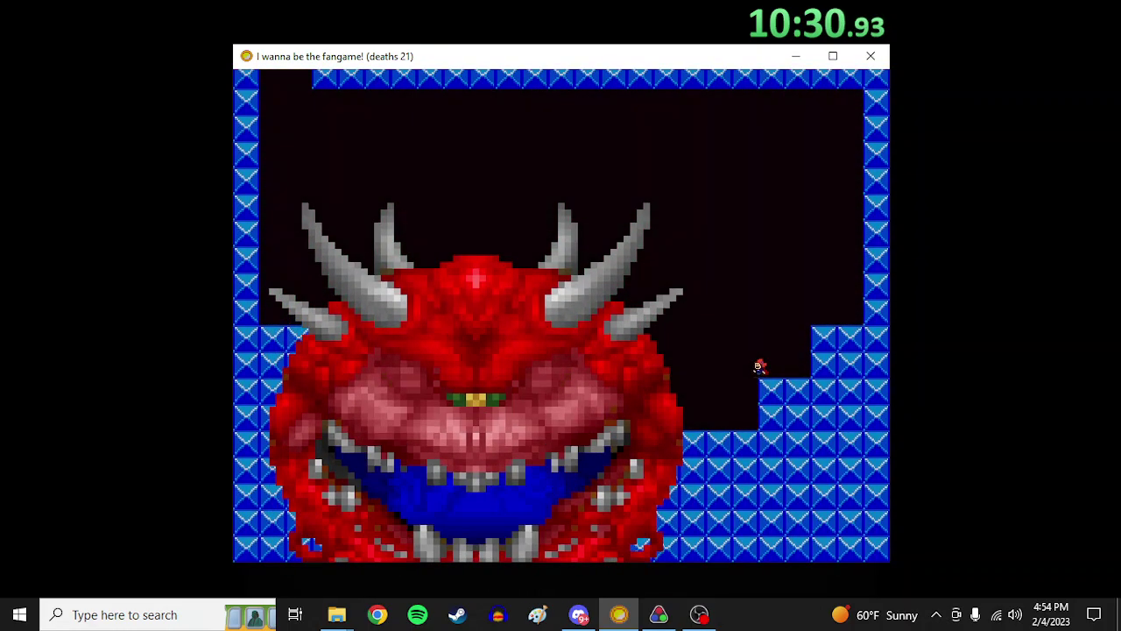
pyautogui.press('z')
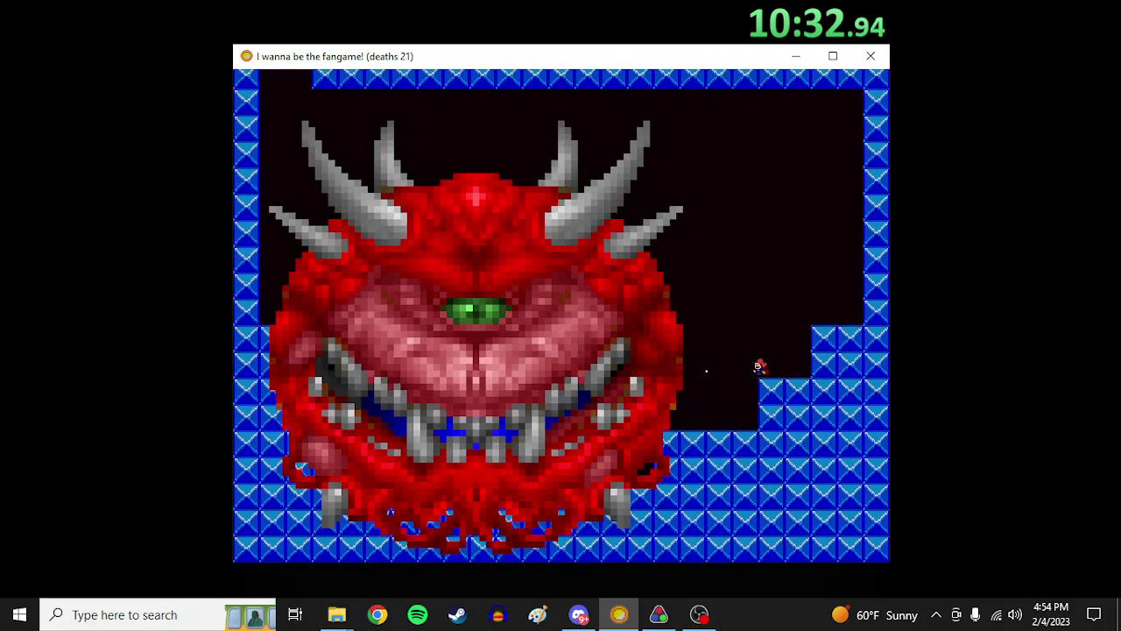
# Dodge the boss by jumping around the right ledge, then drop to the lower step
pyautogui.press('Right')
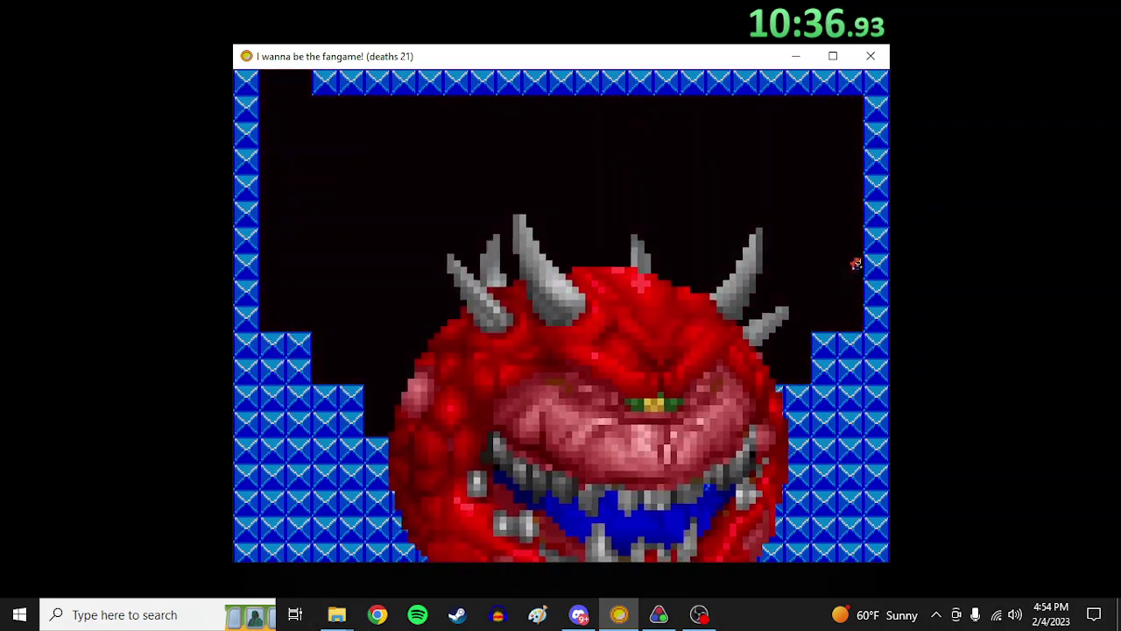
pyautogui.press('shift')
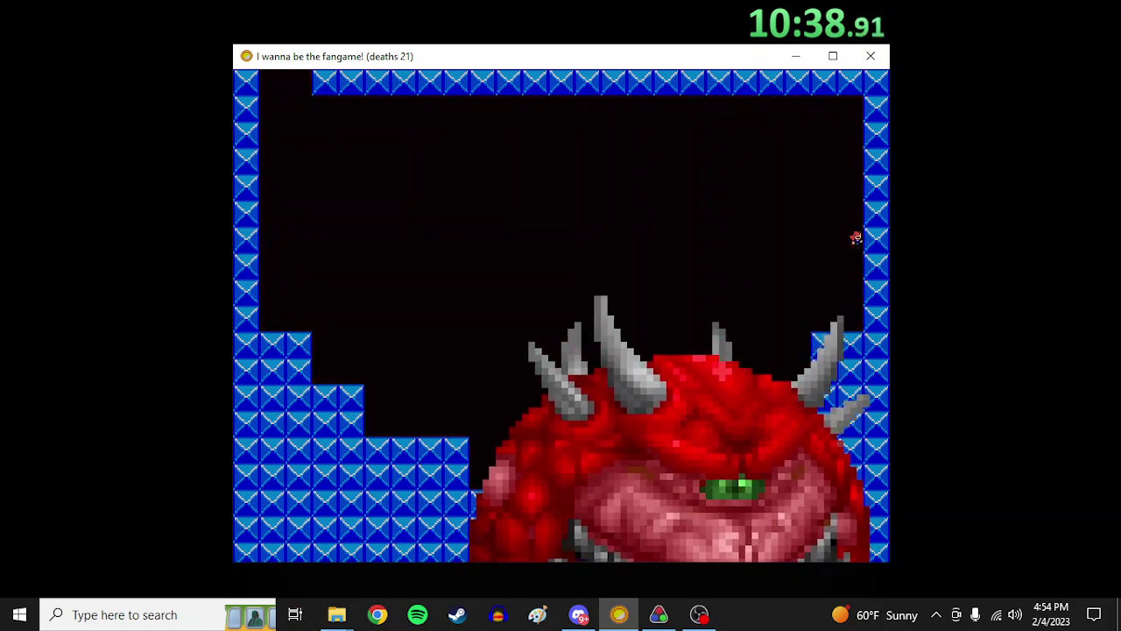
pyautogui.press('Left')
pyautogui.press('shift')
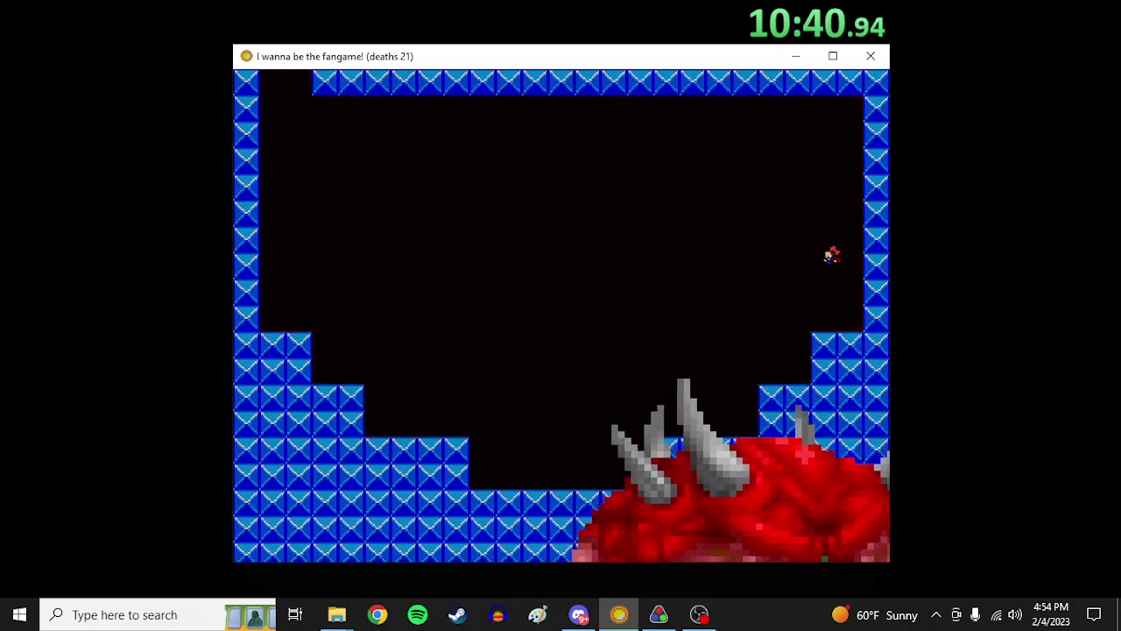
pyautogui.press('Right')
pyautogui.press('shift')
pyautogui.press('Left')
pyautogui.press('Right')
pyautogui.press('Left')
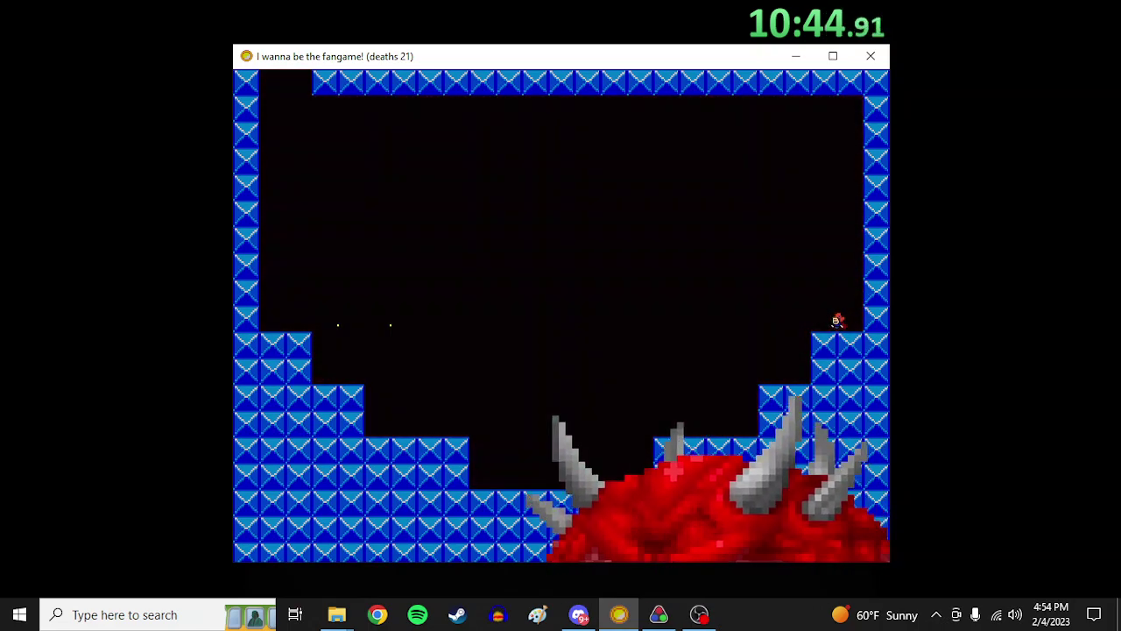
pyautogui.press('shift')
pyautogui.press('Left')
pyautogui.press('Left')
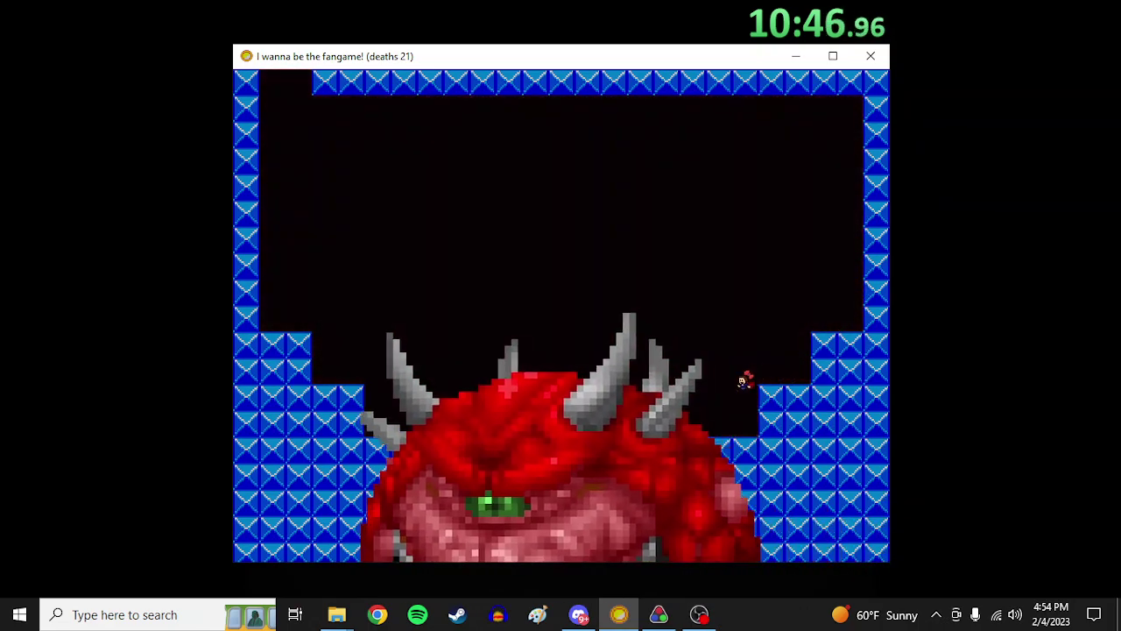
pyautogui.press('Left')
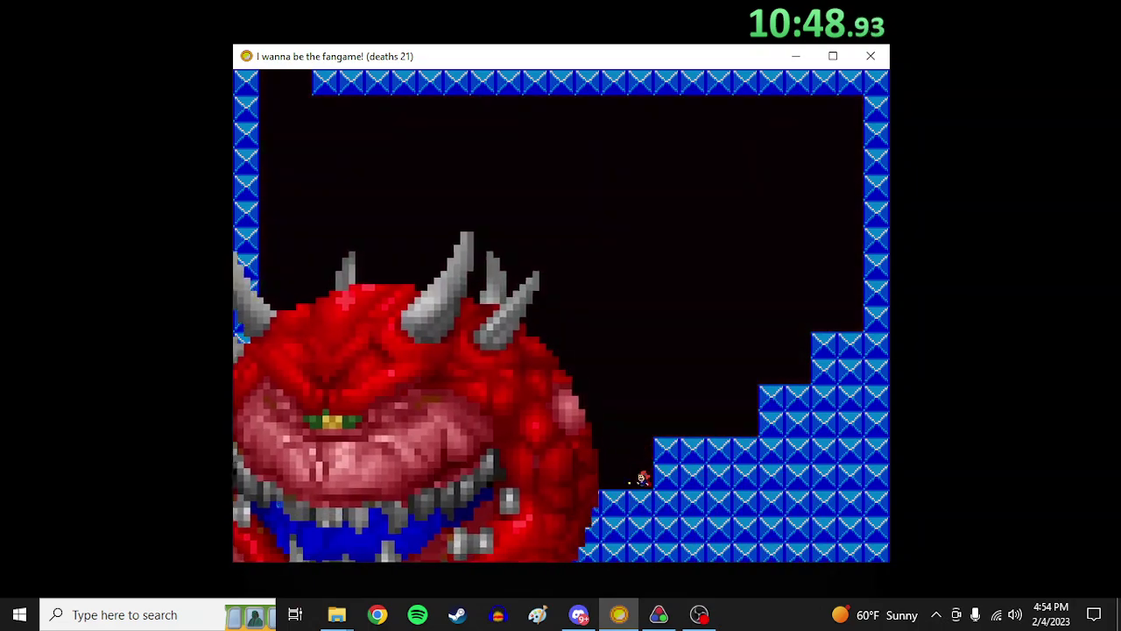
# Jump and shoot left at the boss, climb the right step, then retreat left from projectiles
pyautogui.press('shift')
pyautogui.press('z')
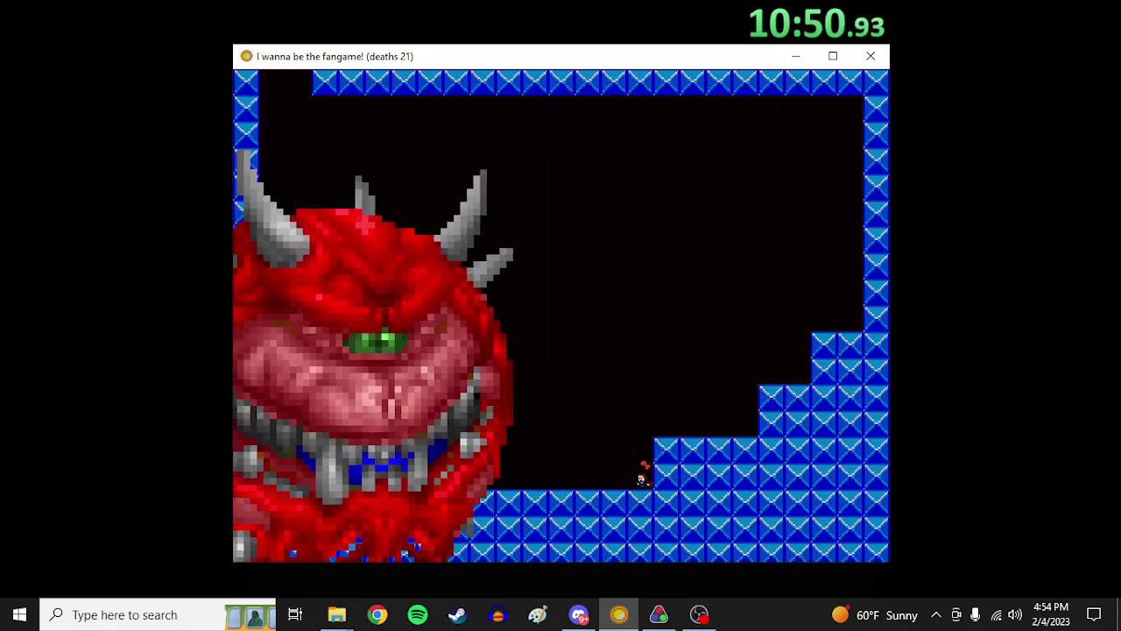
pyautogui.press('Right')
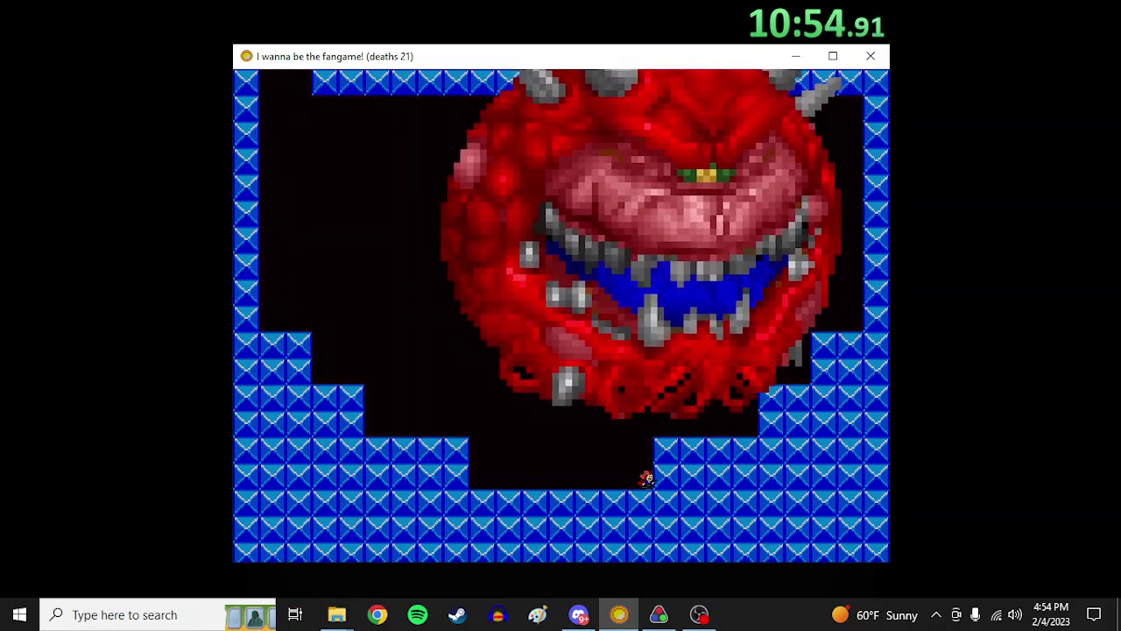
pyautogui.press('shift')
pyautogui.press('Right')
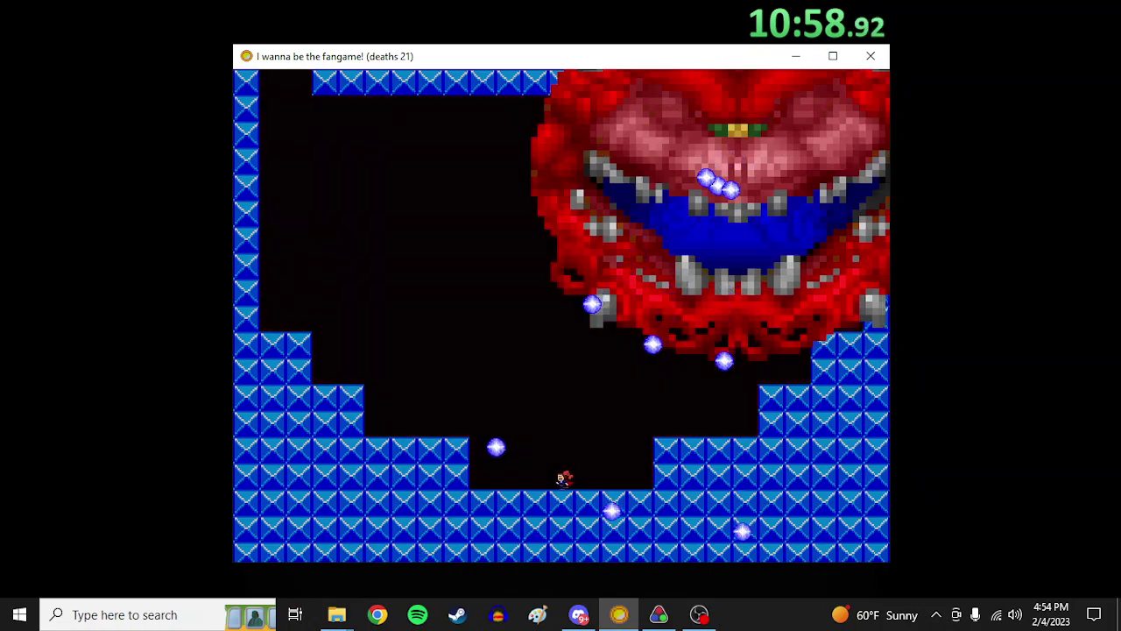
pyautogui.press('Left')
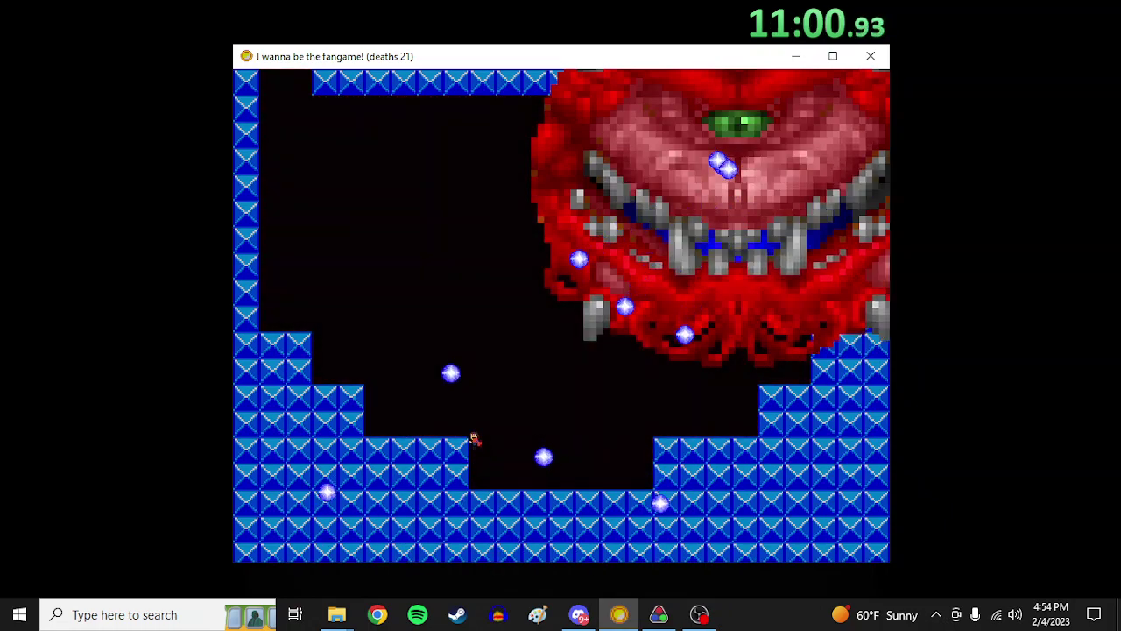
pyautogui.press('Left')
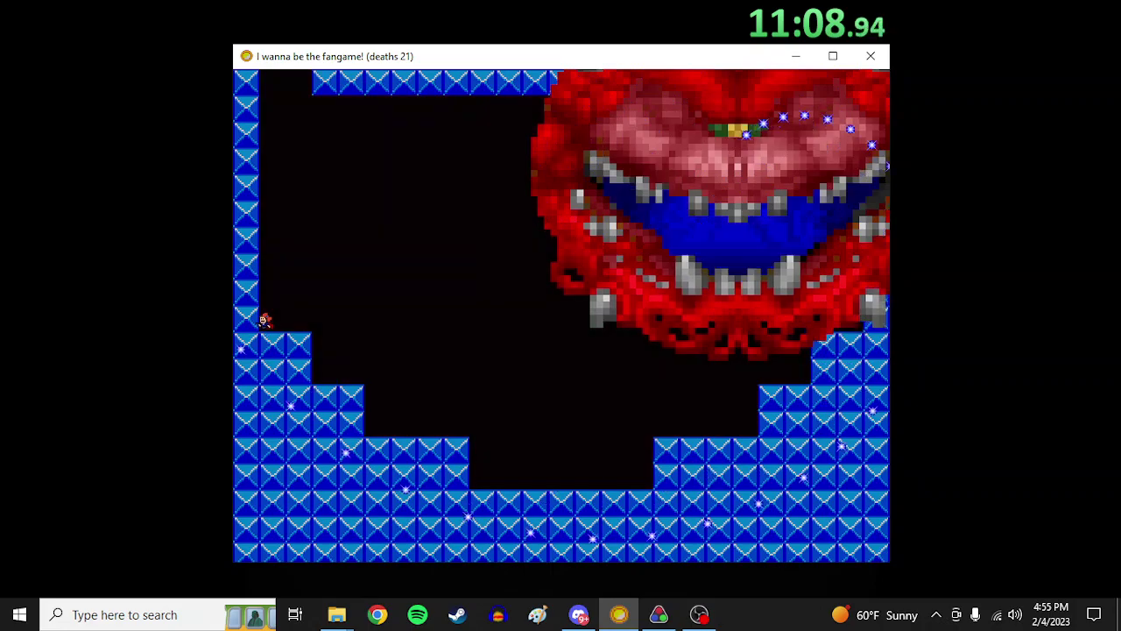
# Keep shooting the boss rightward, then leap from the left ledge to the right floor
pyautogui.press('z')
pyautogui.press('Right')
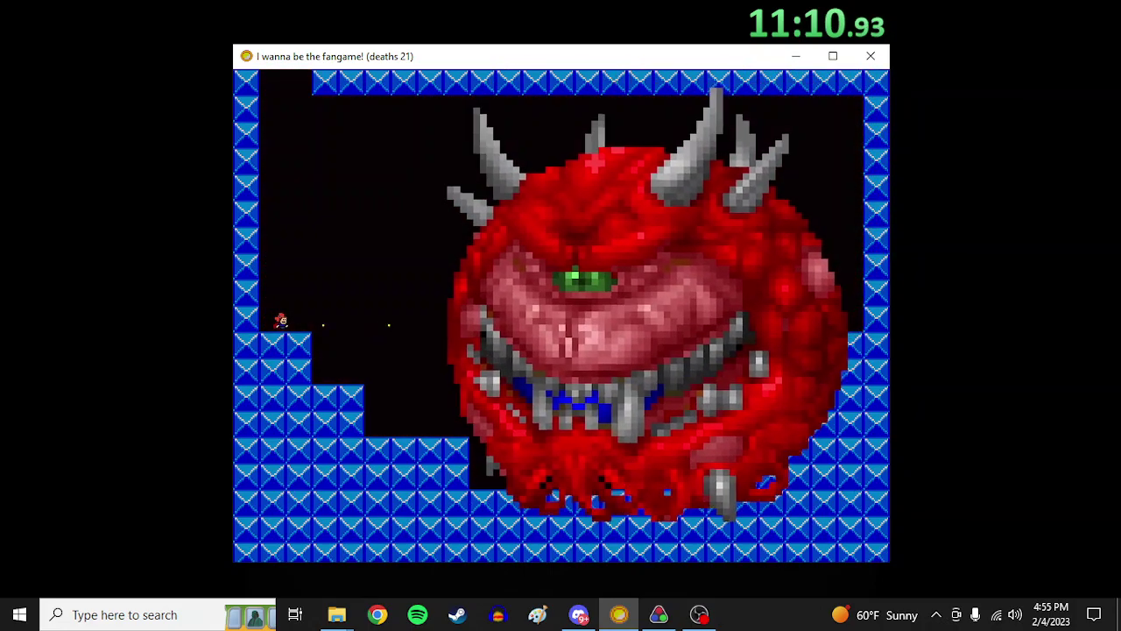
pyautogui.press('z')
pyautogui.press('Right')
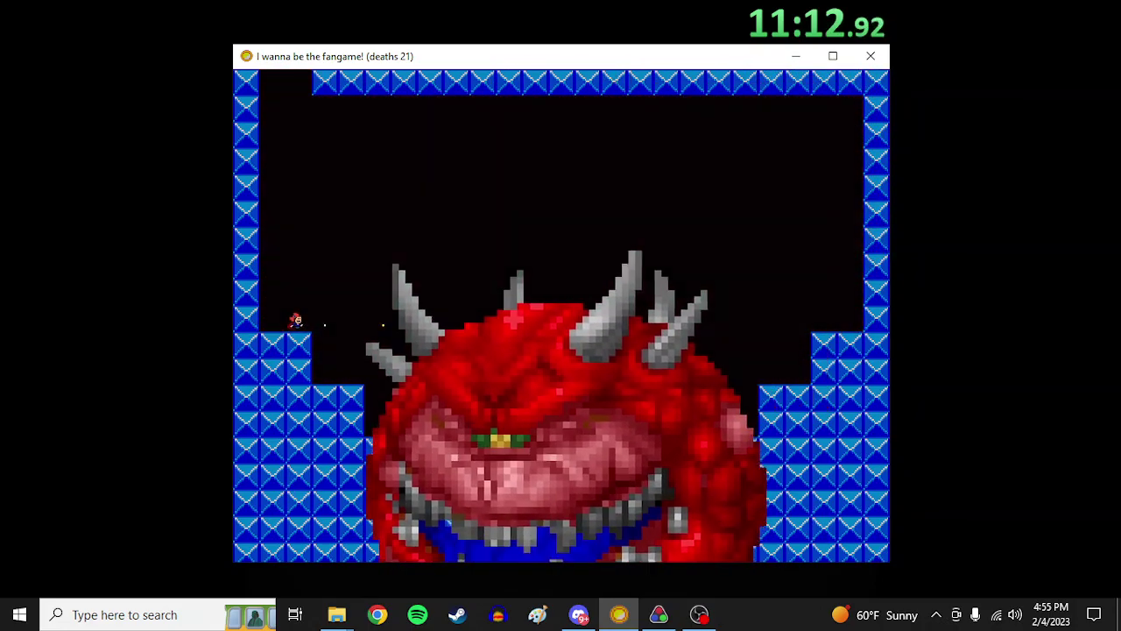
pyautogui.press('shift')
pyautogui.press('Right')
pyautogui.press('Right')
pyautogui.press('Right')
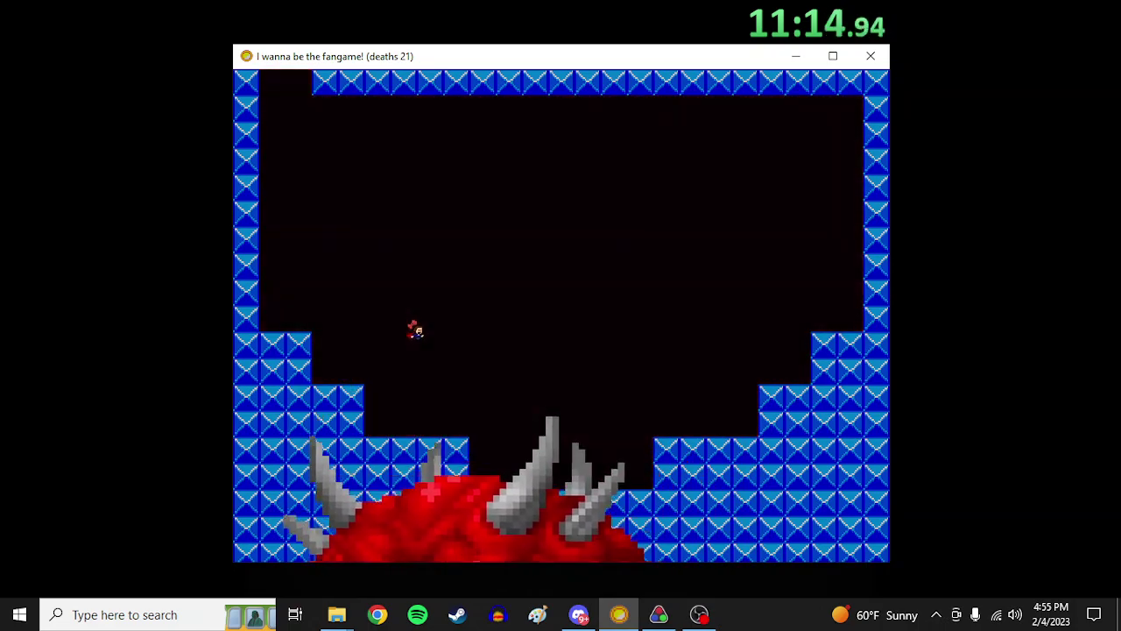
pyautogui.press('Right')
pyautogui.press('shift')
pyautogui.press('Right')
pyautogui.press('Right')
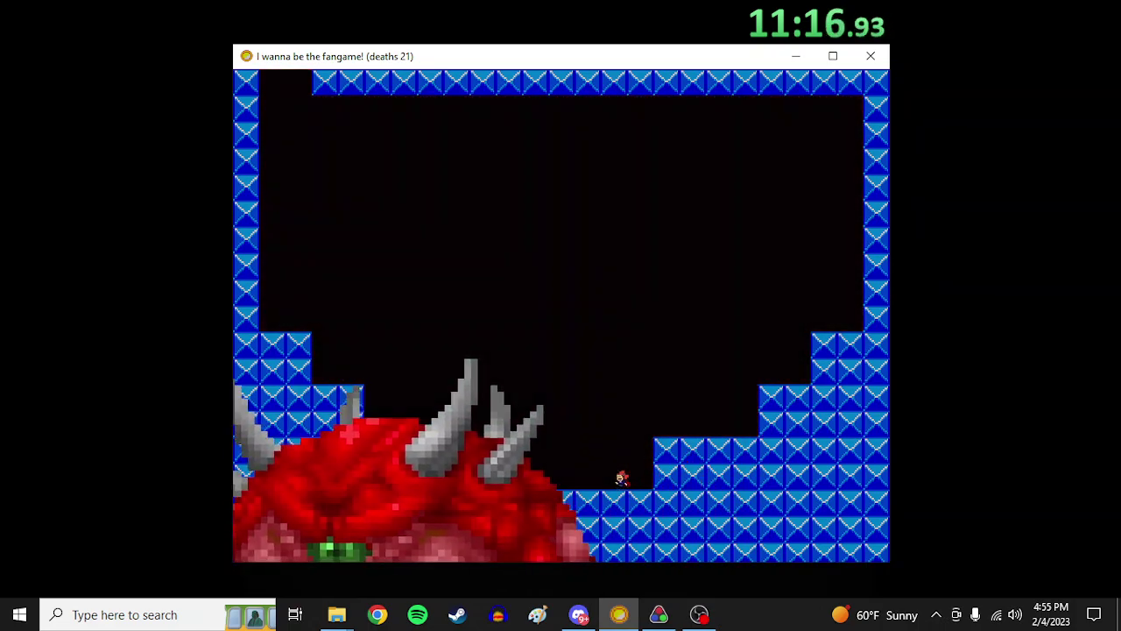
# Fire at the boss once more, climb the right steps and exit through the wall opening
pyautogui.press('Left')
pyautogui.press('Left')
pyautogui.press('shift')
pyautogui.press('z')
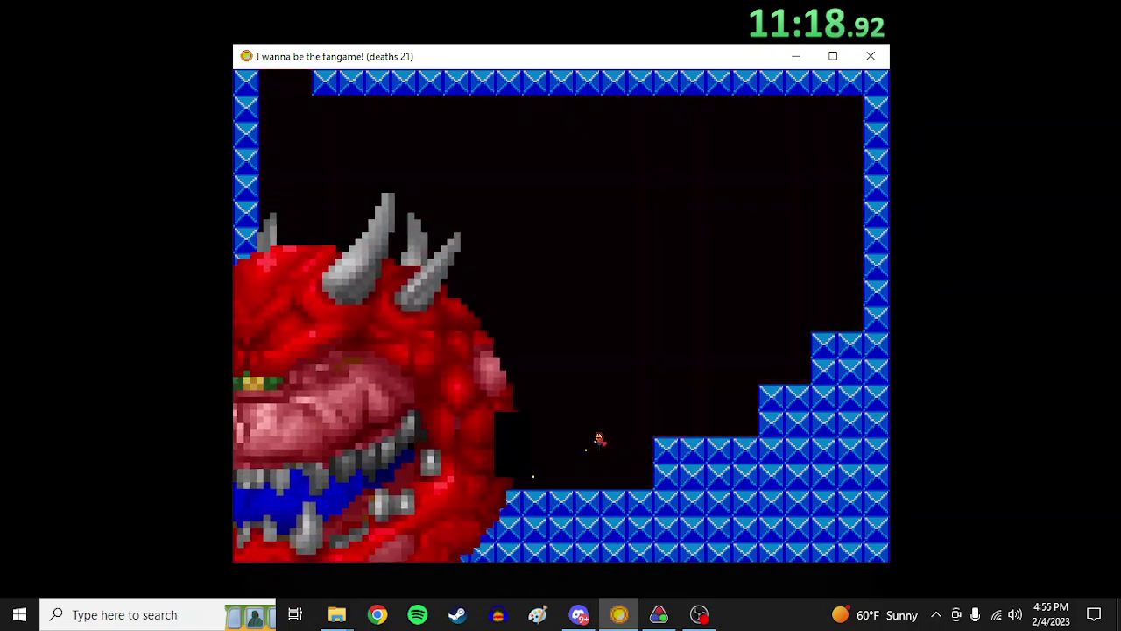
pyautogui.press('shift')
pyautogui.press('Right')
pyautogui.press('shift')
pyautogui.press('Right')
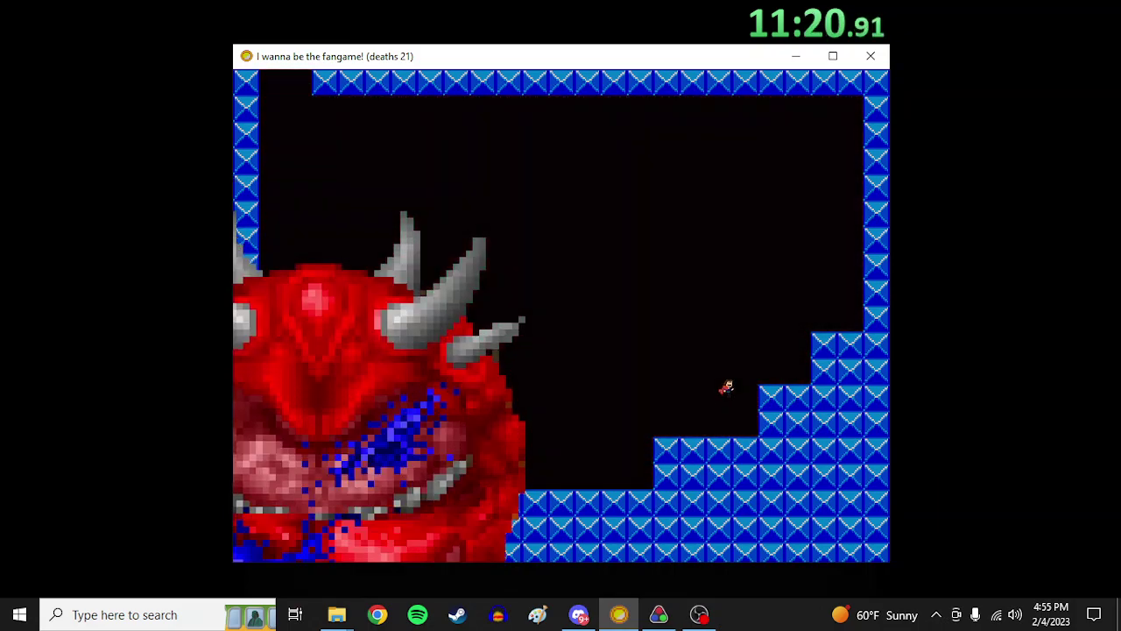
pyautogui.press('shift')
pyautogui.press('Right')
pyautogui.press('shift')
pyautogui.press('Right')
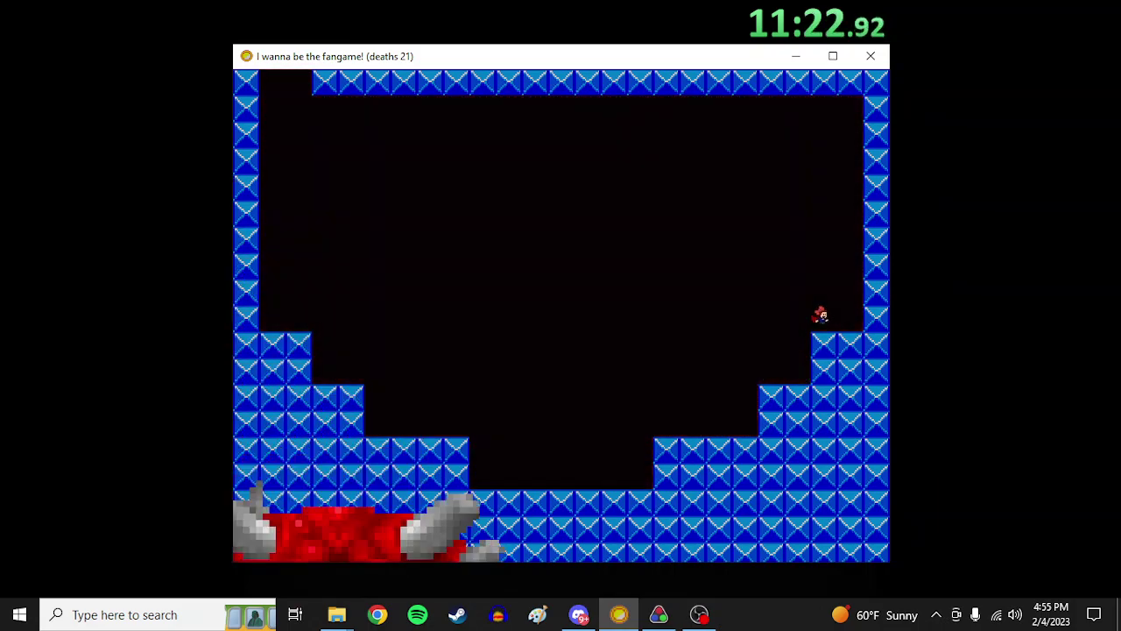
pyautogui.press('Right')
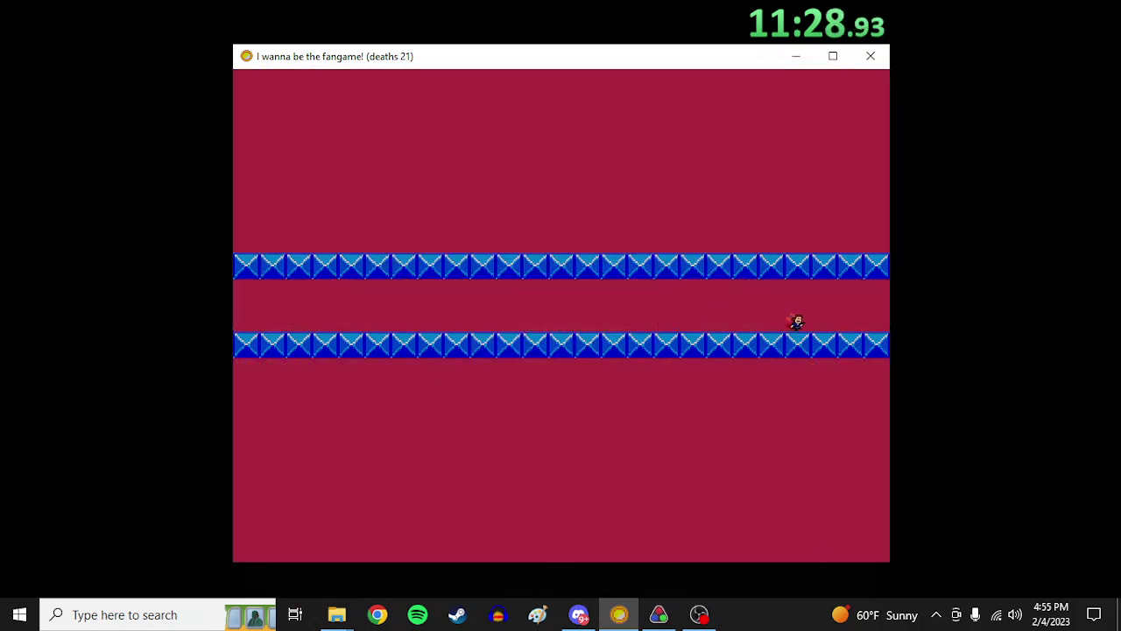
# Cross the red corridor and cave room, jumping past the spikes into the next room
pyautogui.press('Right')
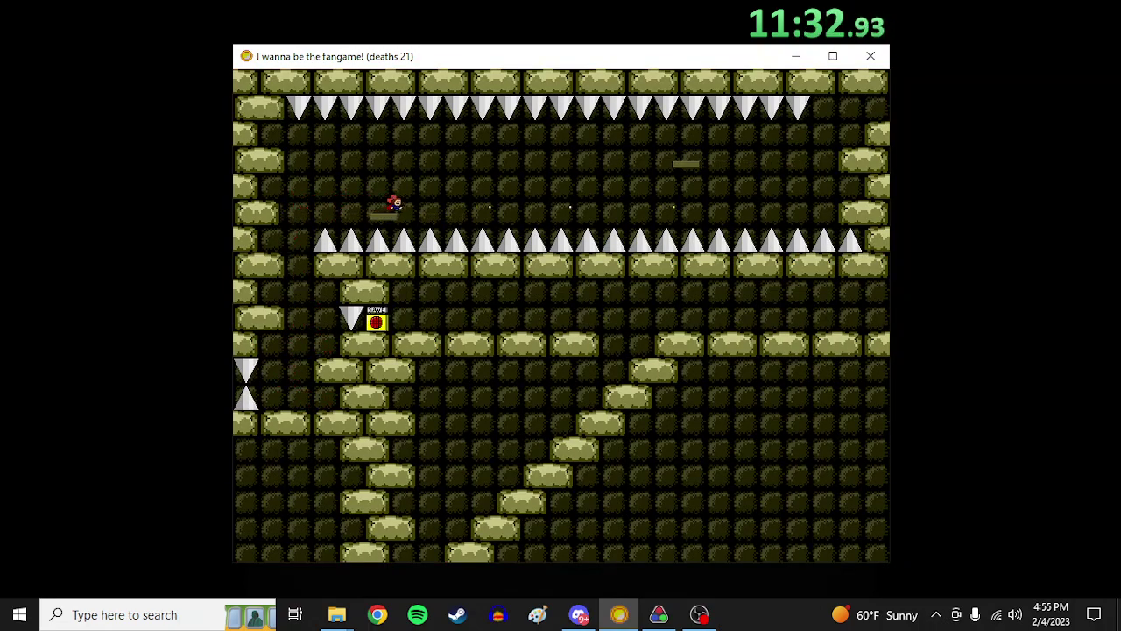
pyautogui.press('Left')
pyautogui.press('Left')
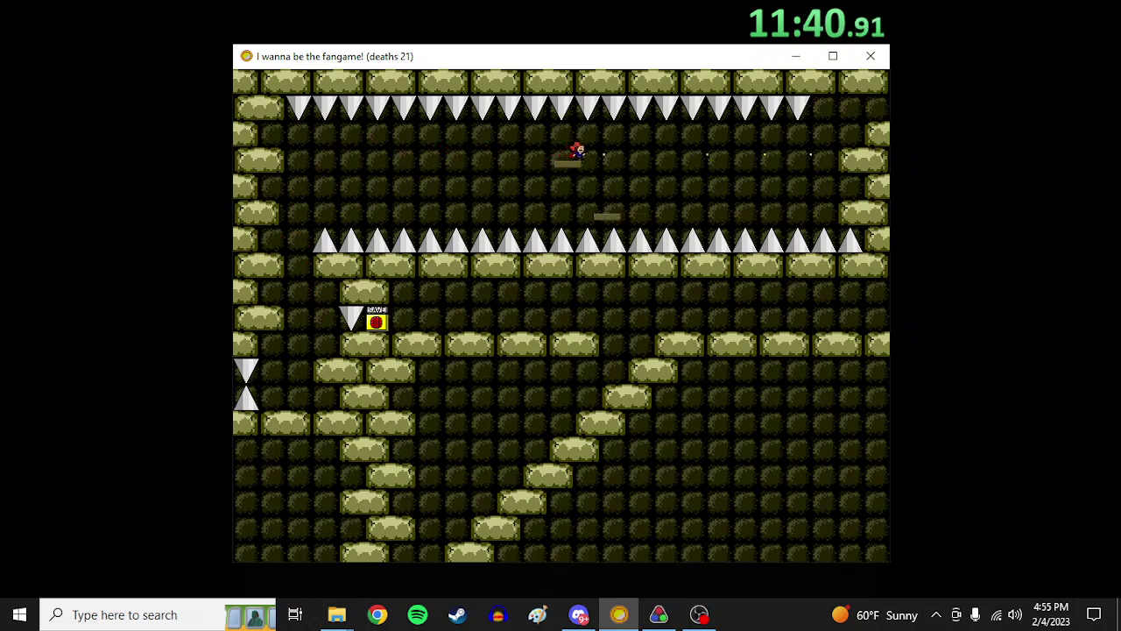
pyautogui.press('Right')
pyautogui.press('Right')
pyautogui.press('Right')
pyautogui.press('shift')
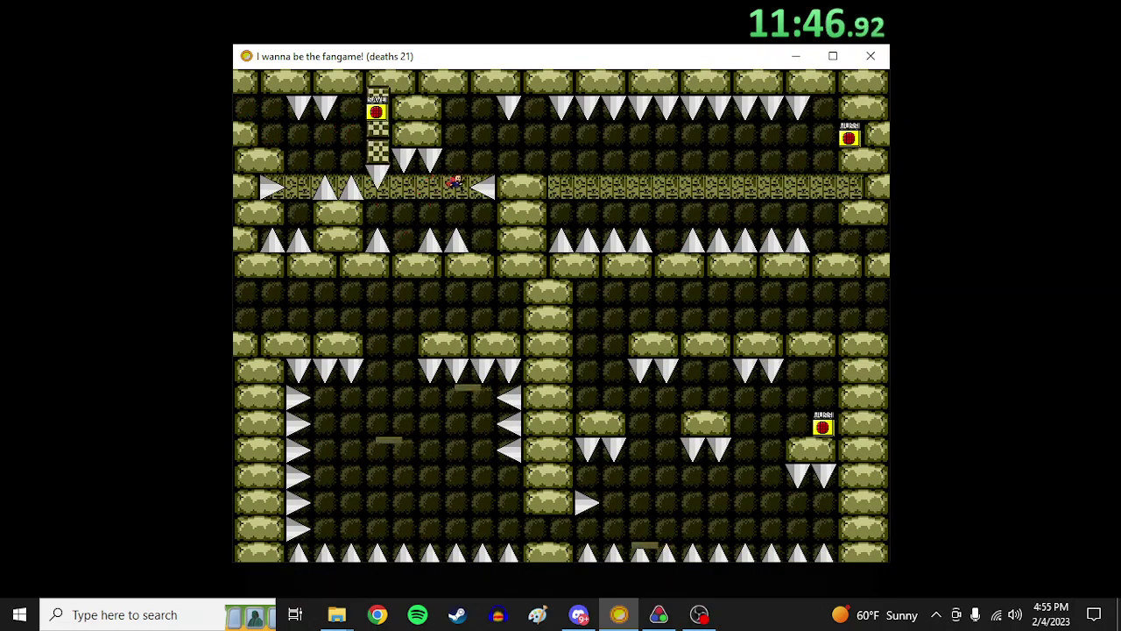
# Pass the falling spike trap after a retry, then walk on and drop into the town
pyautogui.press('Right')
pyautogui.press('shift')
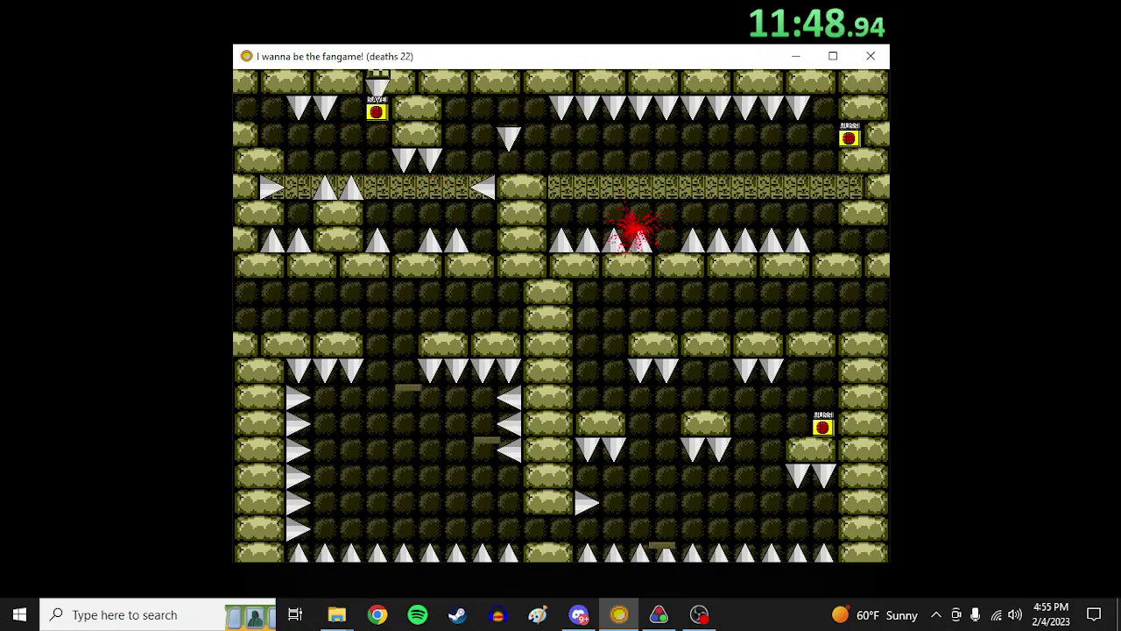
pyautogui.press('r')
pyautogui.press('Right')
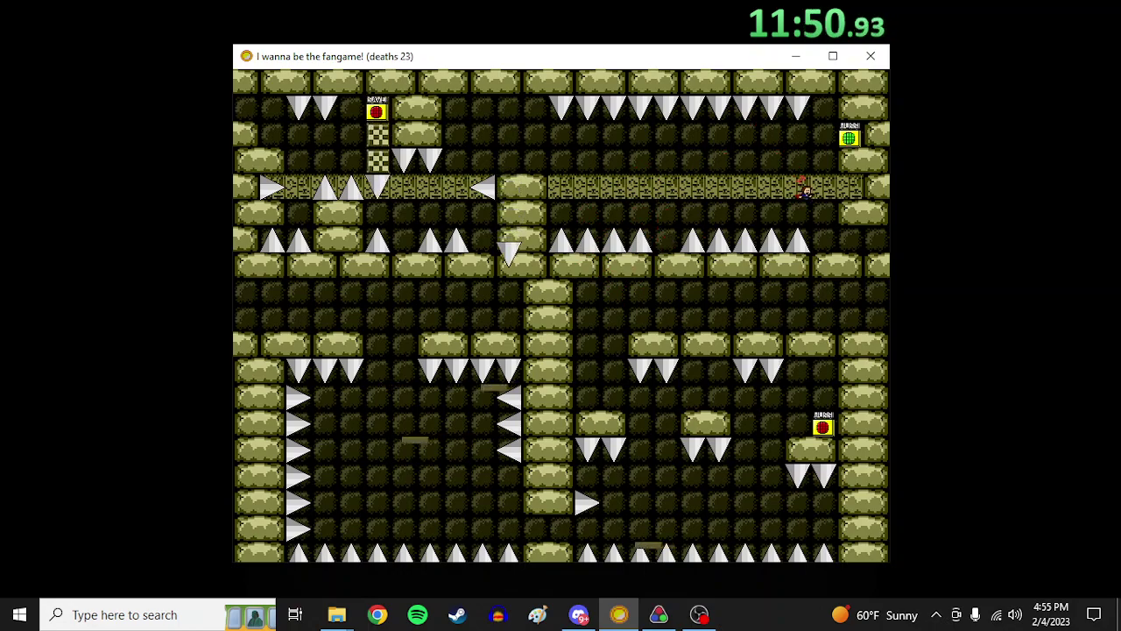
pyautogui.press('Right')
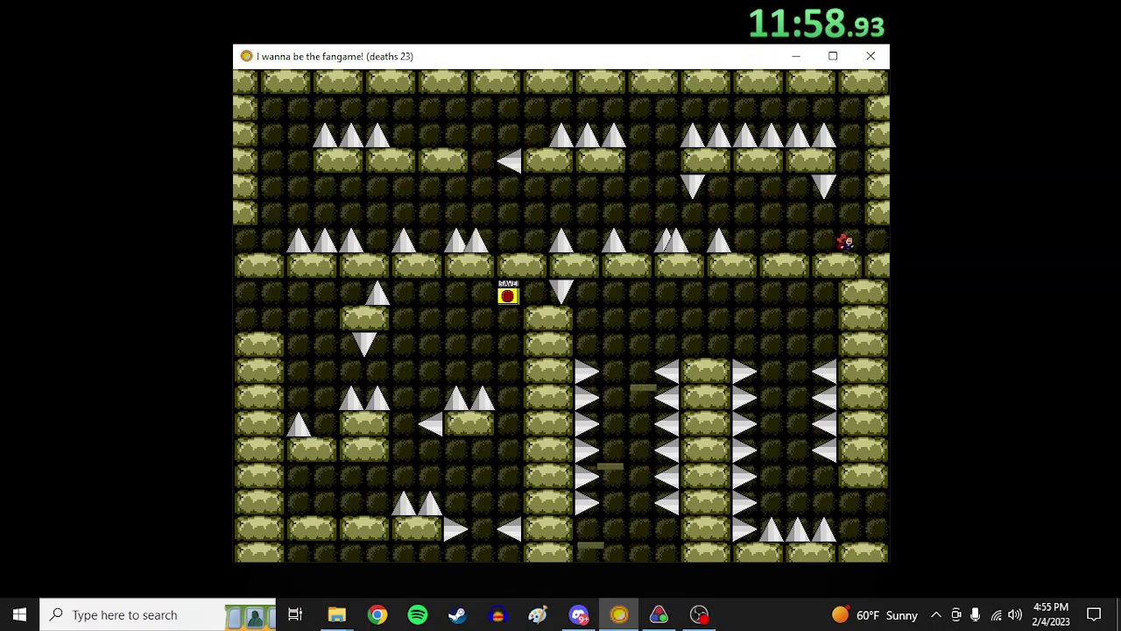
pyautogui.press('Right')
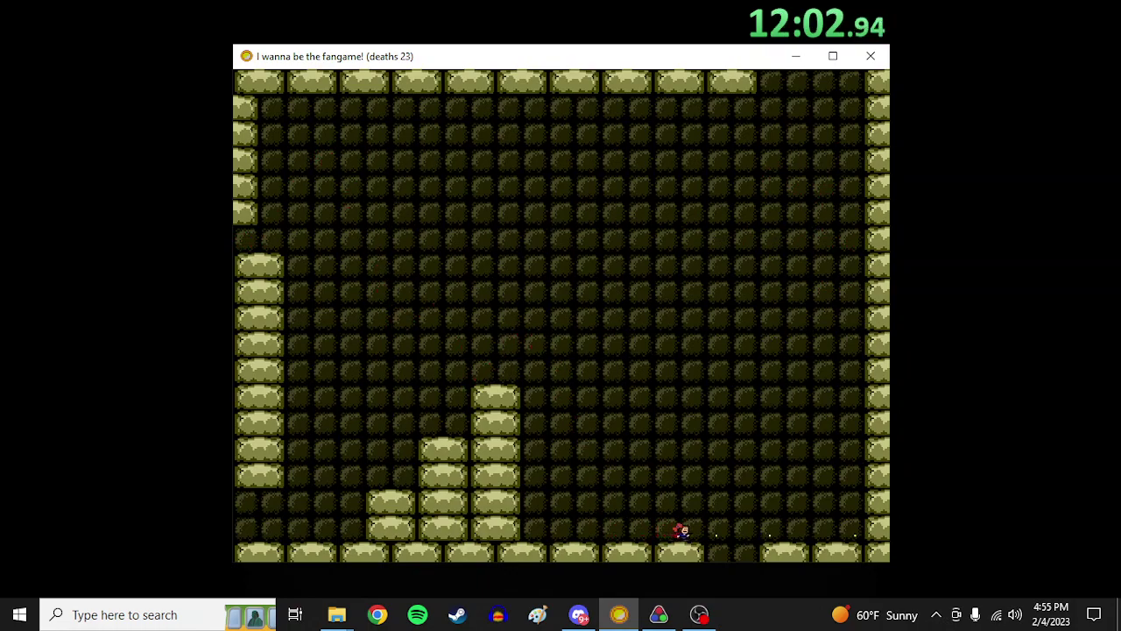
pyautogui.press('Right')
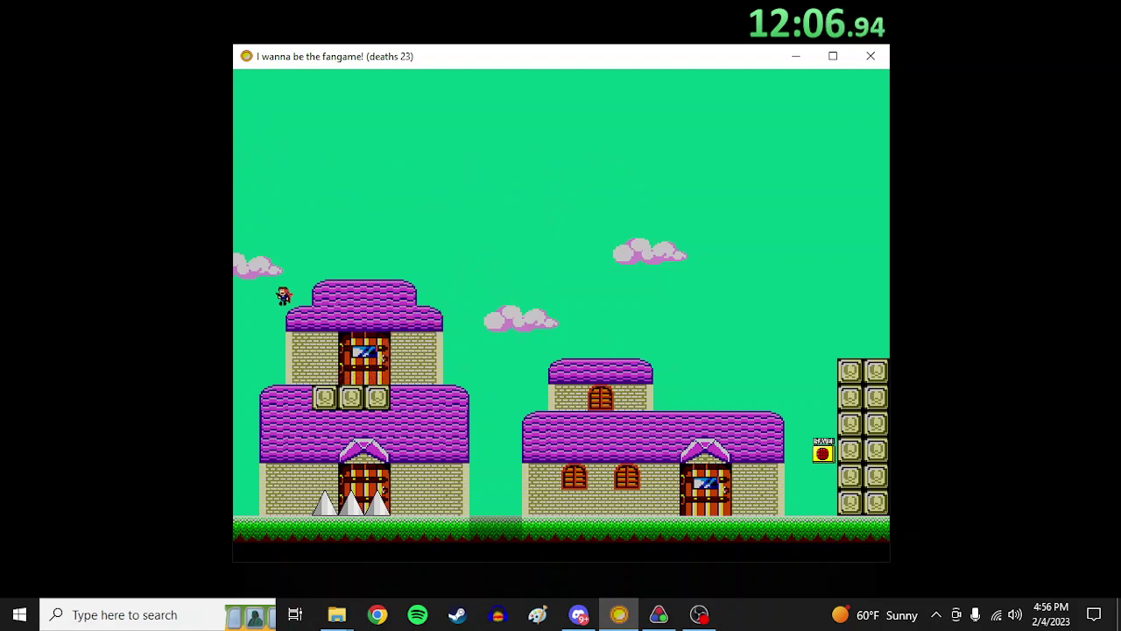
# Head left into the tower screen, jump up the tower and hop onto the left key block
pyautogui.press('Left')
pyautogui.press('shift')
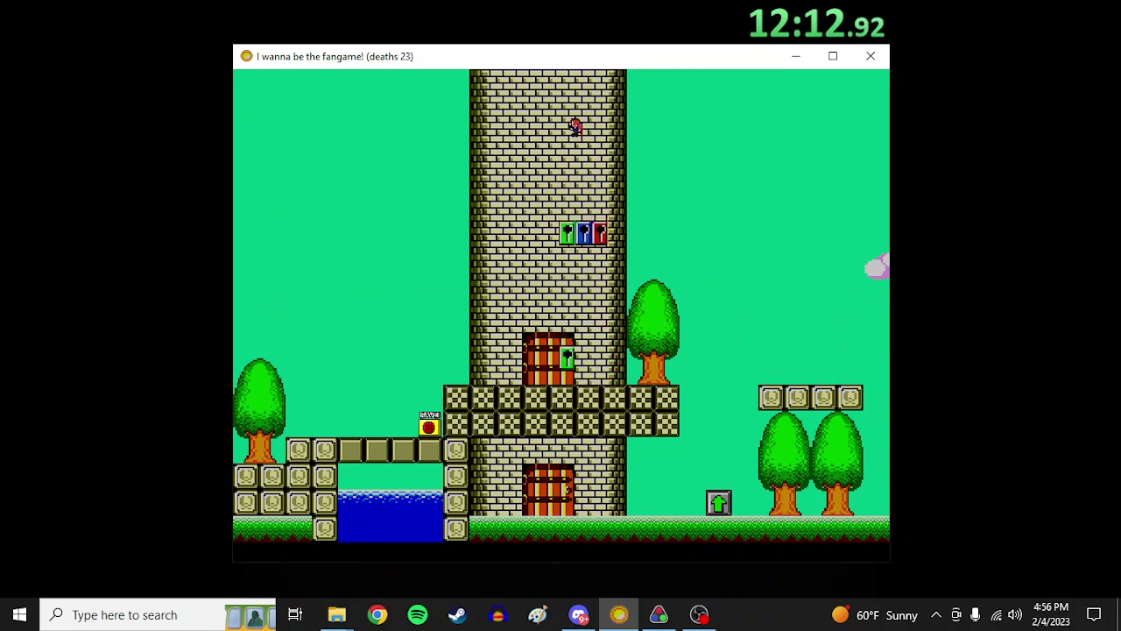
pyautogui.press('Left')
pyautogui.press('shift')
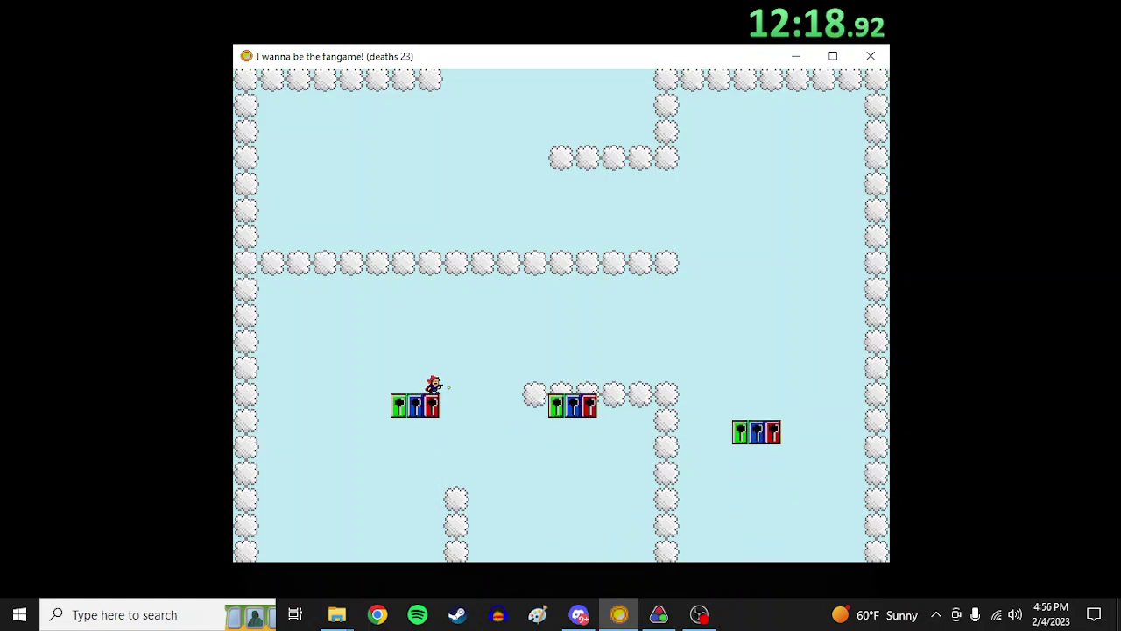
# Hop from the left key block to the rising right block and back, climbing toward the clouds
pyautogui.press('Right')
pyautogui.press('shift')
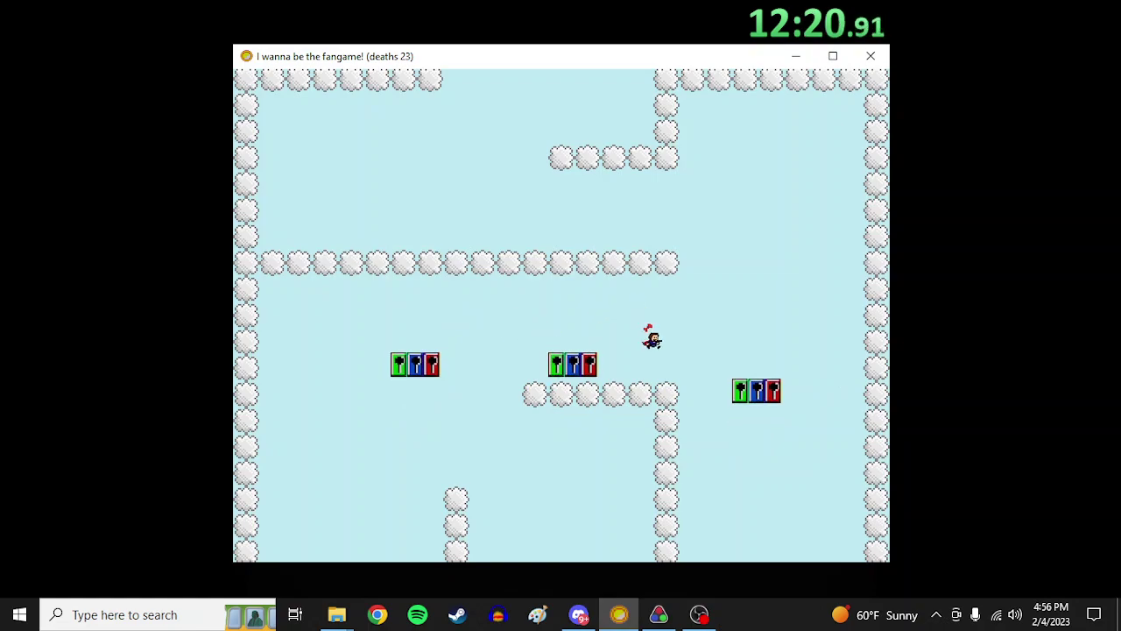
pyautogui.press('Right')
pyautogui.press('Left')
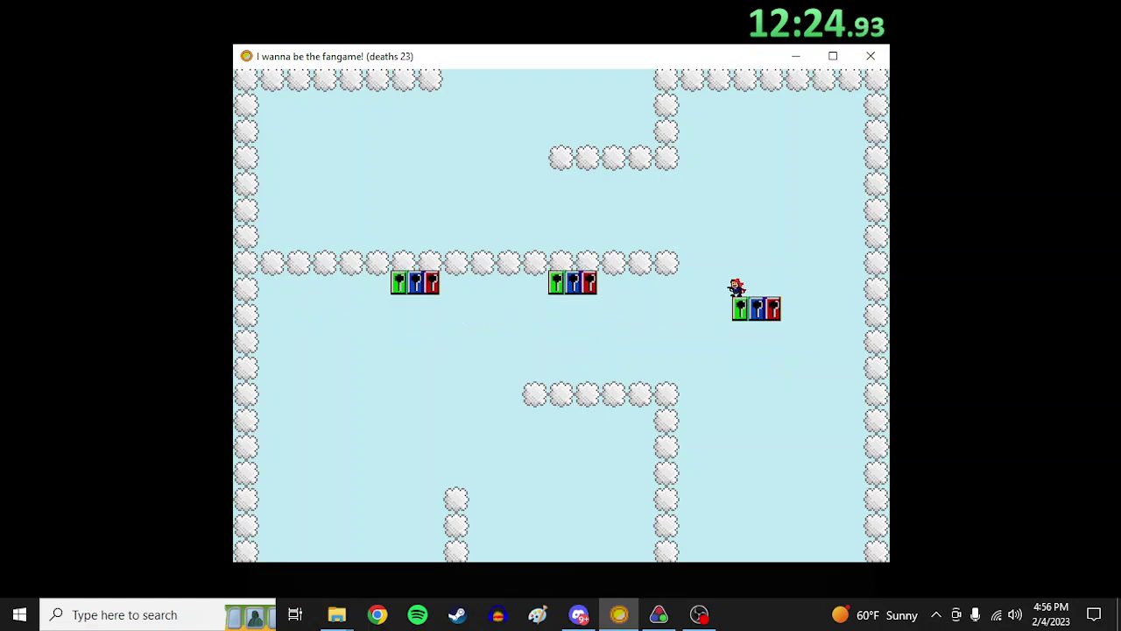
pyautogui.press('shift')
pyautogui.press('Left')
pyautogui.press('shift')
pyautogui.press('Left')
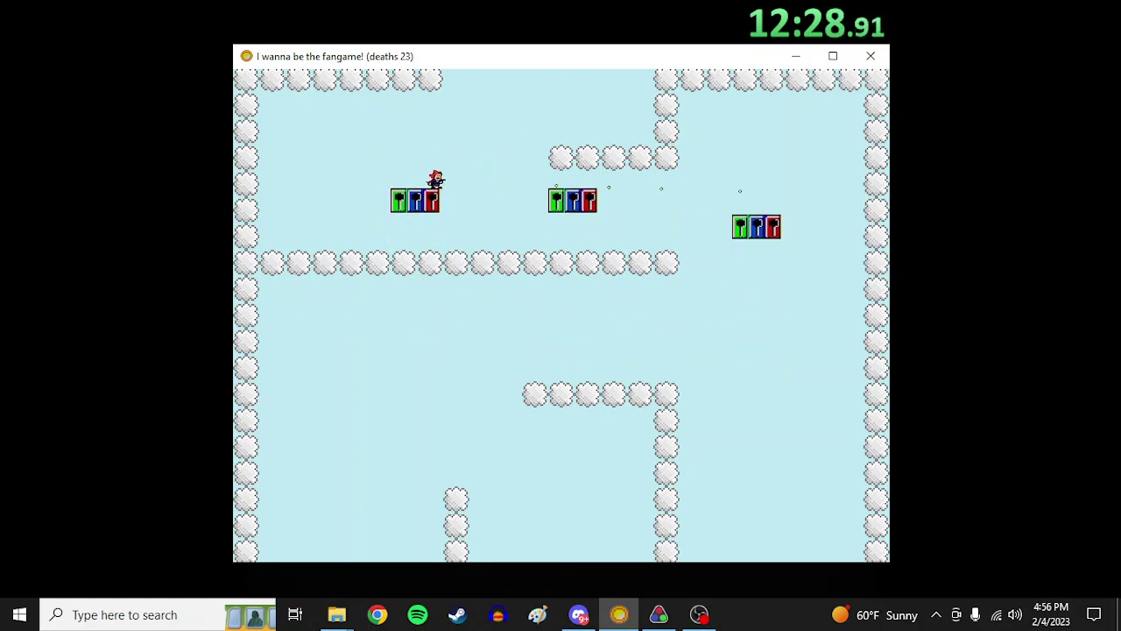
pyautogui.press('shift')
pyautogui.press('Right')
pyautogui.press('shift')
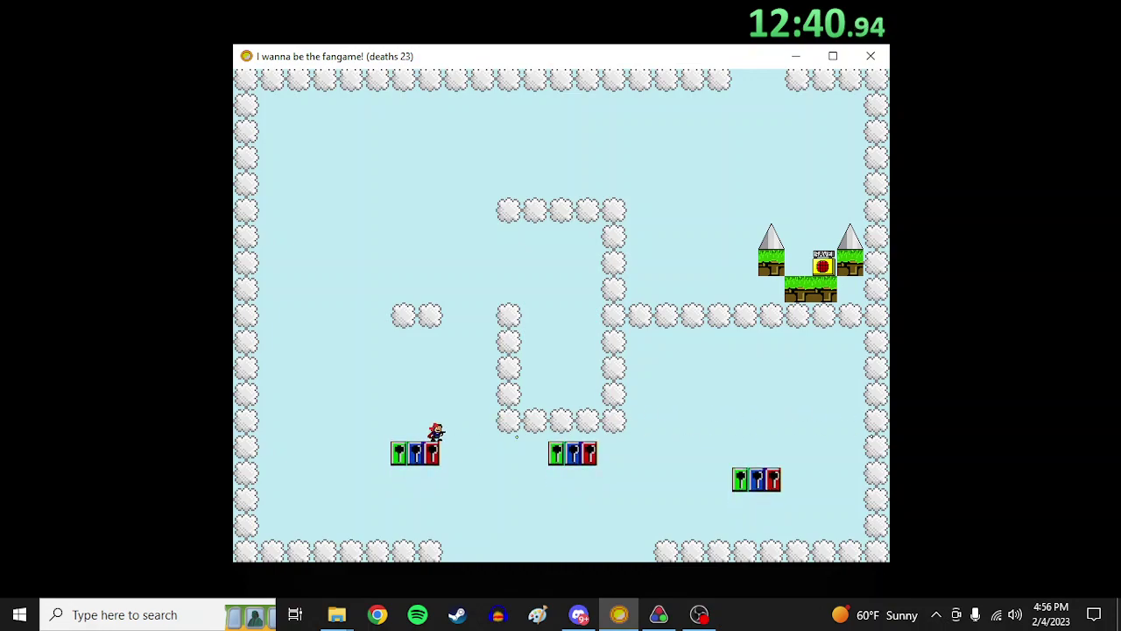
# Jump onto the middle key block, then back onto the left key block
pyautogui.press('Right')
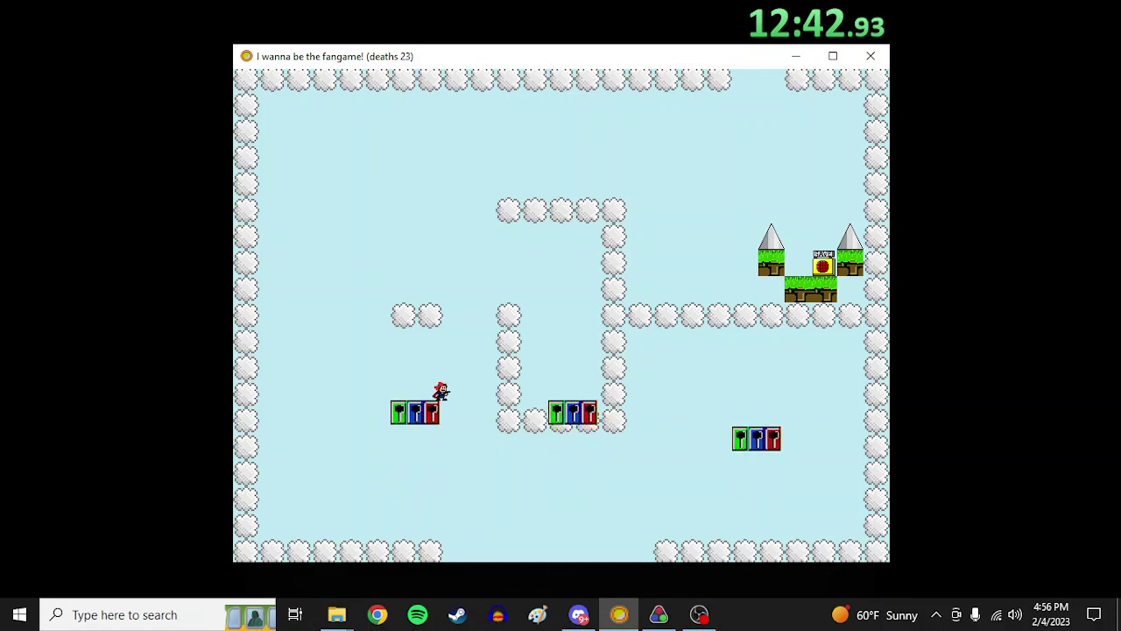
pyautogui.press('shift')
pyautogui.press('Right')
pyautogui.press('shift')
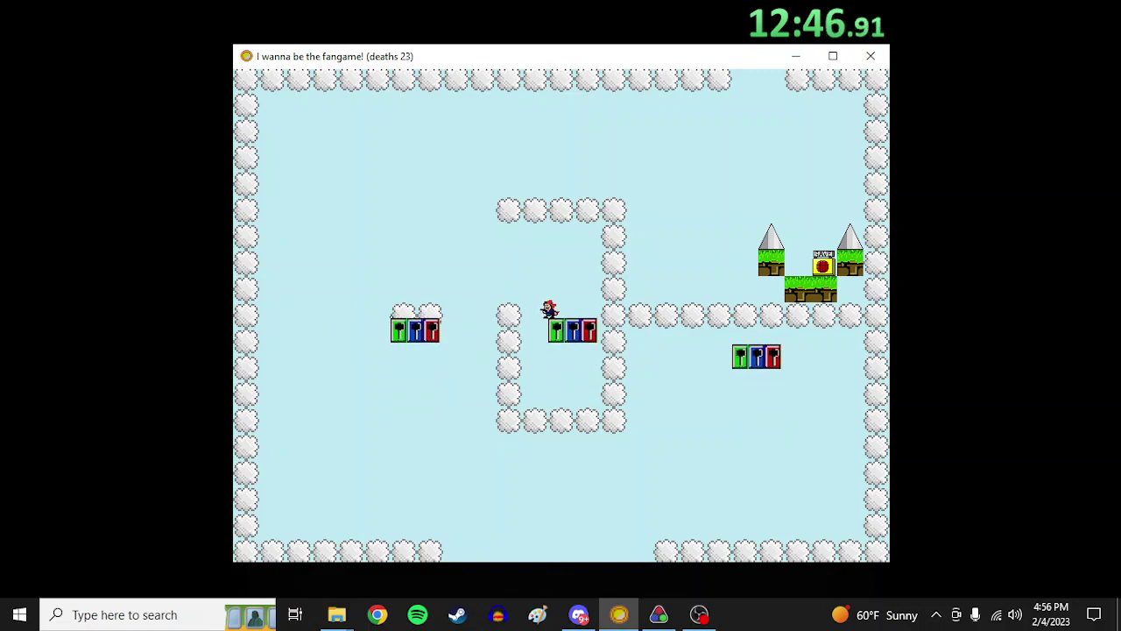
pyautogui.press('shift')
pyautogui.press('Left')
pyautogui.press('Right')
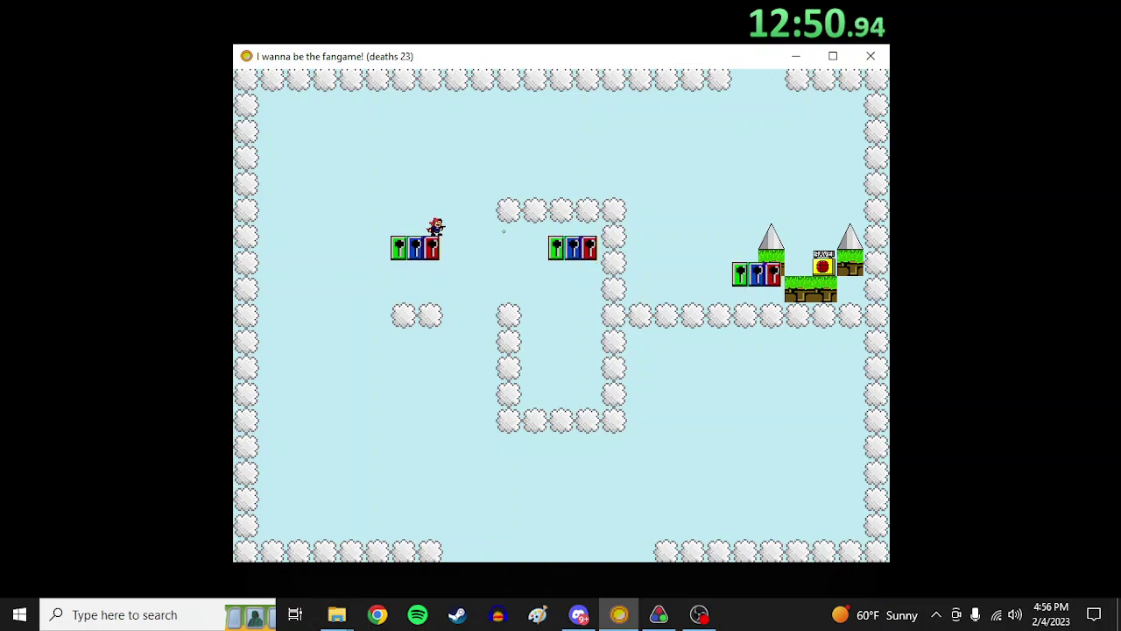
# Jump right off the rising block, over the right key block and up into the next room
pyautogui.press('shift')
pyautogui.press('Right')
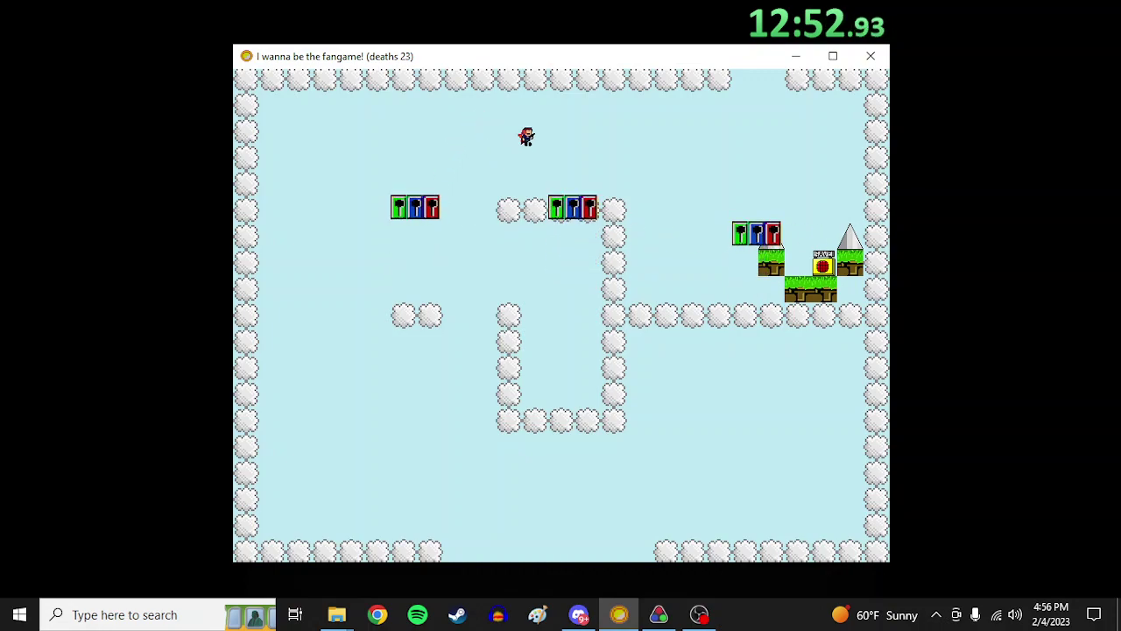
pyautogui.press('Right')
pyautogui.press('shift')
pyautogui.press('Right')
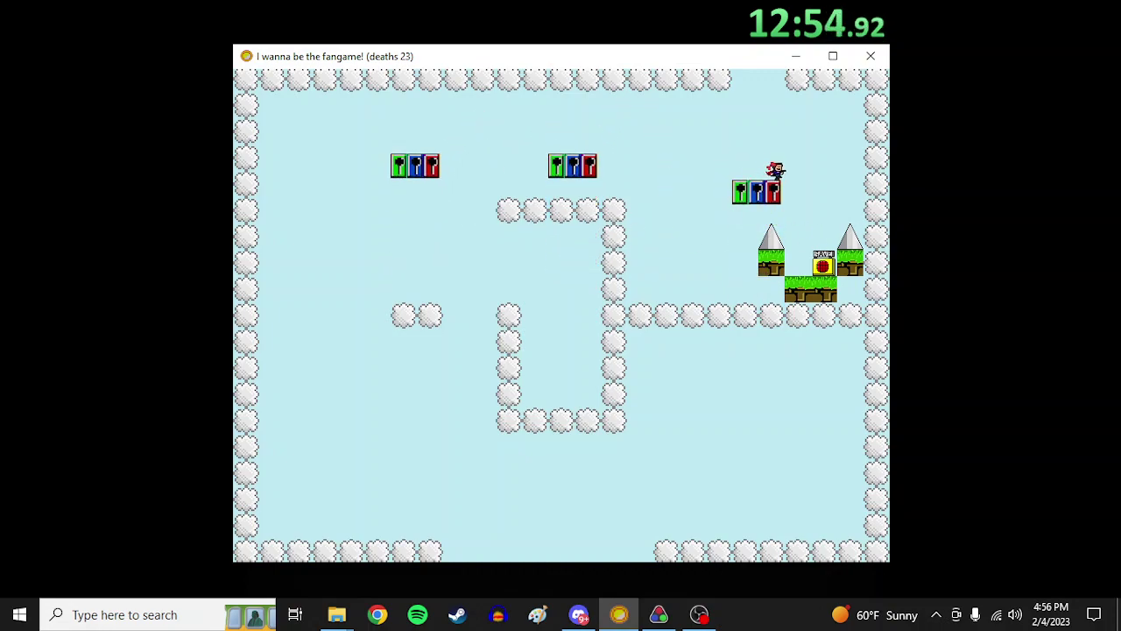
pyautogui.press('Right')
pyautogui.press('z')
pyautogui.press('shift')
# Jump up into the grass room and climb to the upper-left grass platform
pyautogui.press('Left')
pyautogui.press('shift')
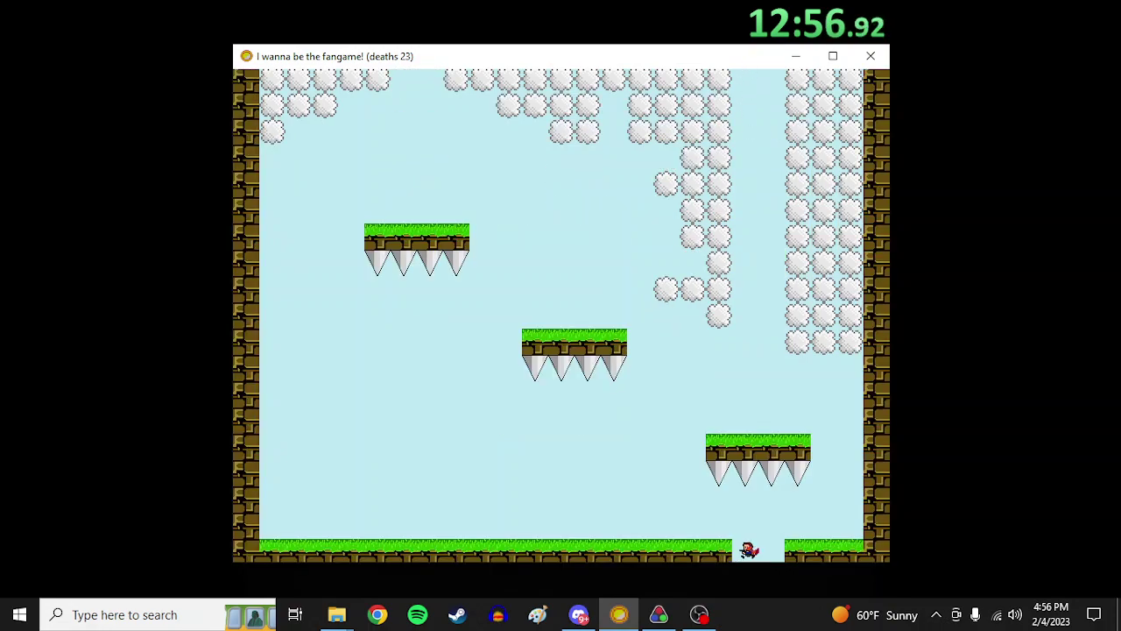
pyautogui.press('Left')
pyautogui.press('shift')
pyautogui.press('shift')
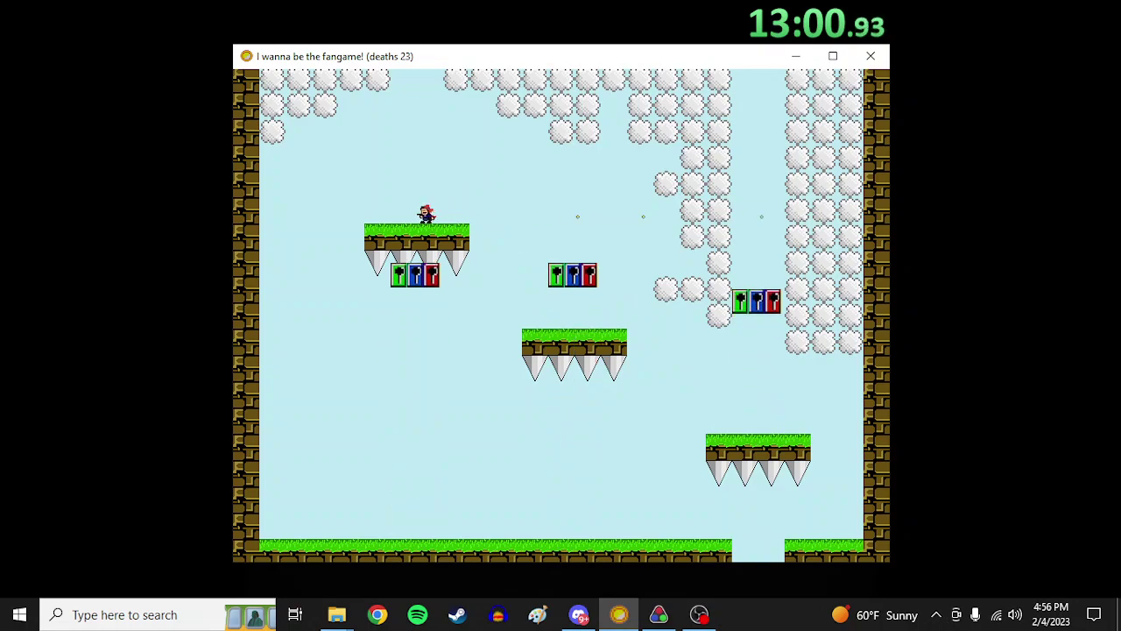
# Ride the key block into the room above, then walk right into the brick room
pyautogui.press('Left')
pyautogui.press('Right')
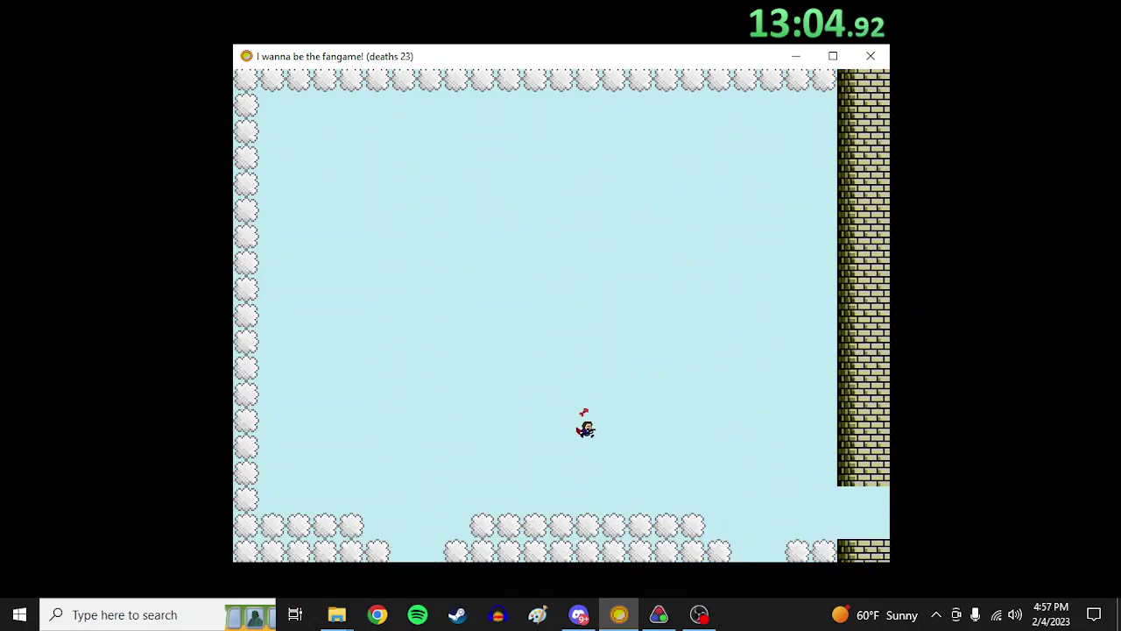
pyautogui.press('Right')
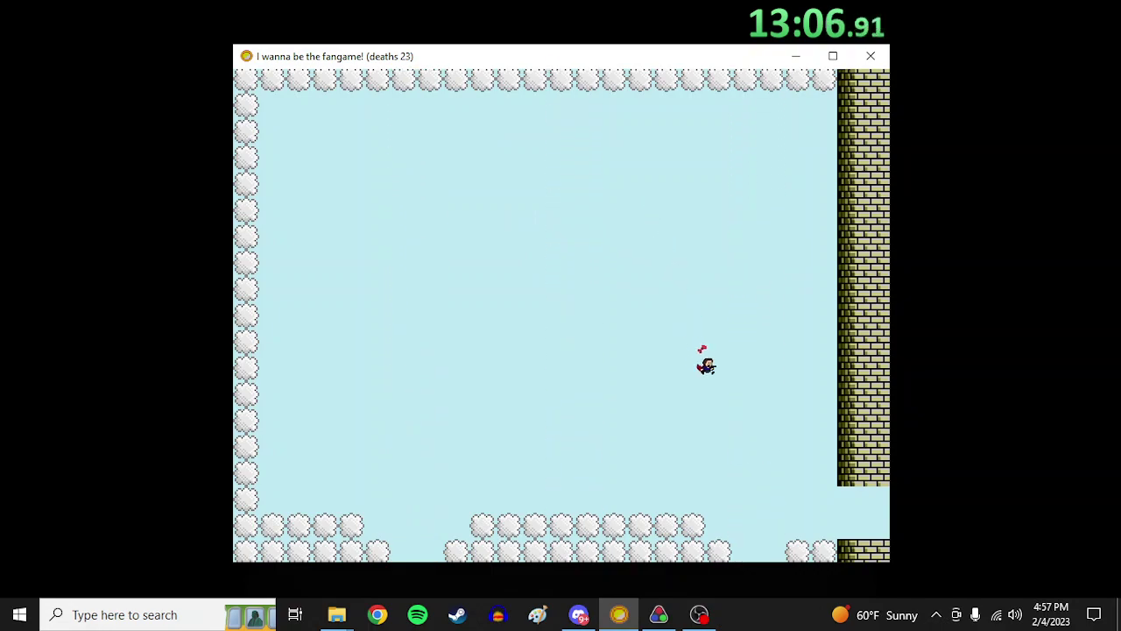
pyautogui.press('Right')
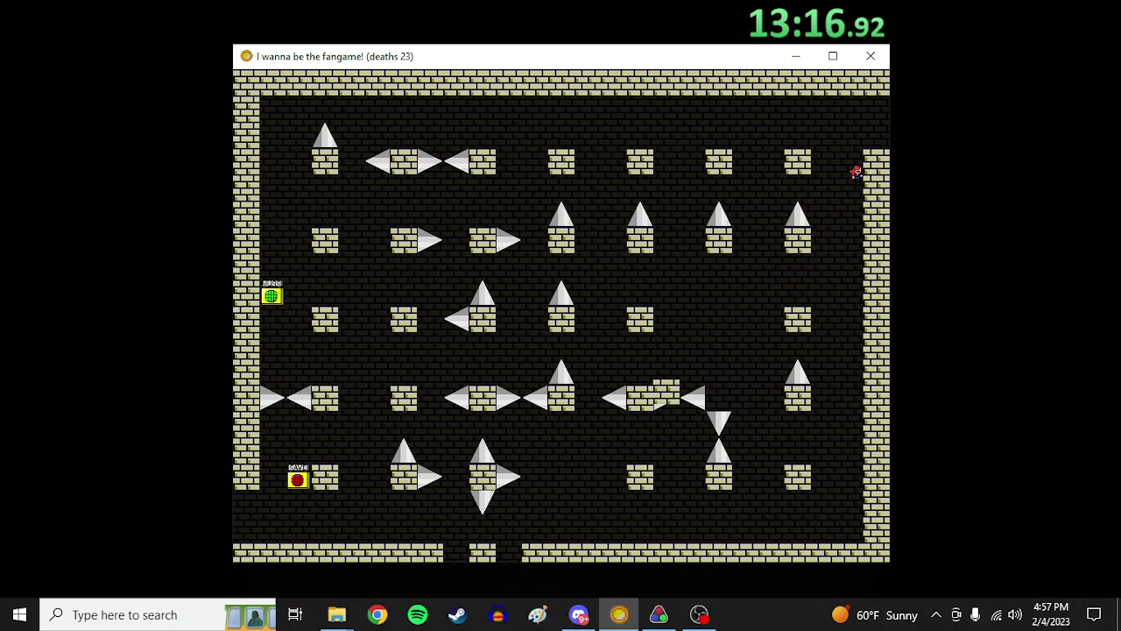
# Walk past the save point to a lower platform, then jump up the brick pillar to the top platforms
pyautogui.press('Right')
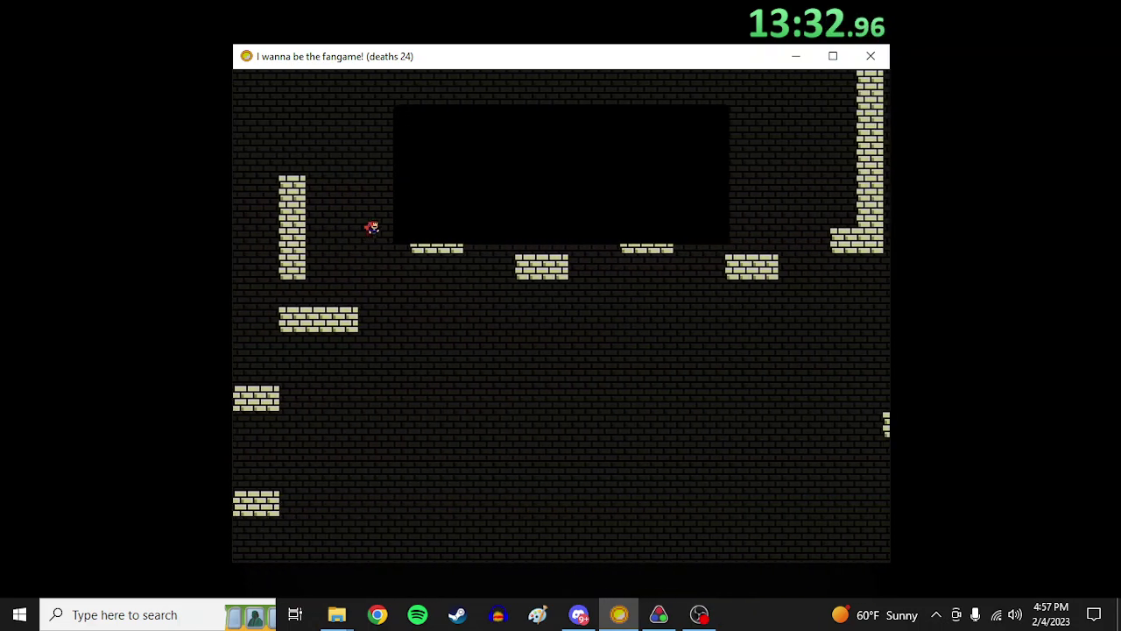
pyautogui.press('Right')
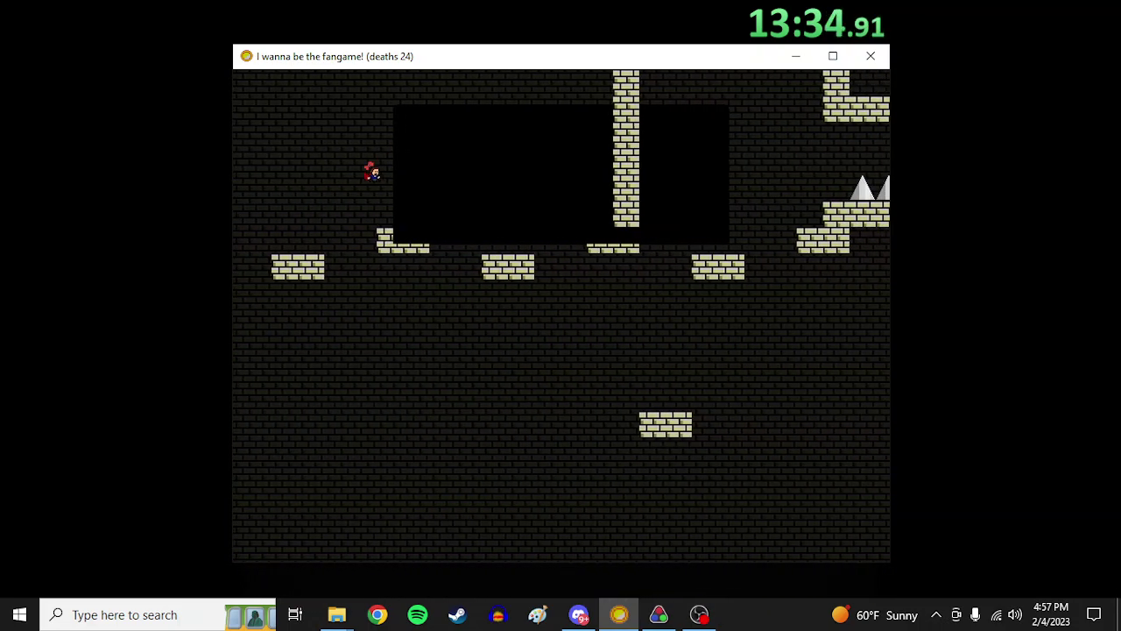
pyautogui.press('shift')
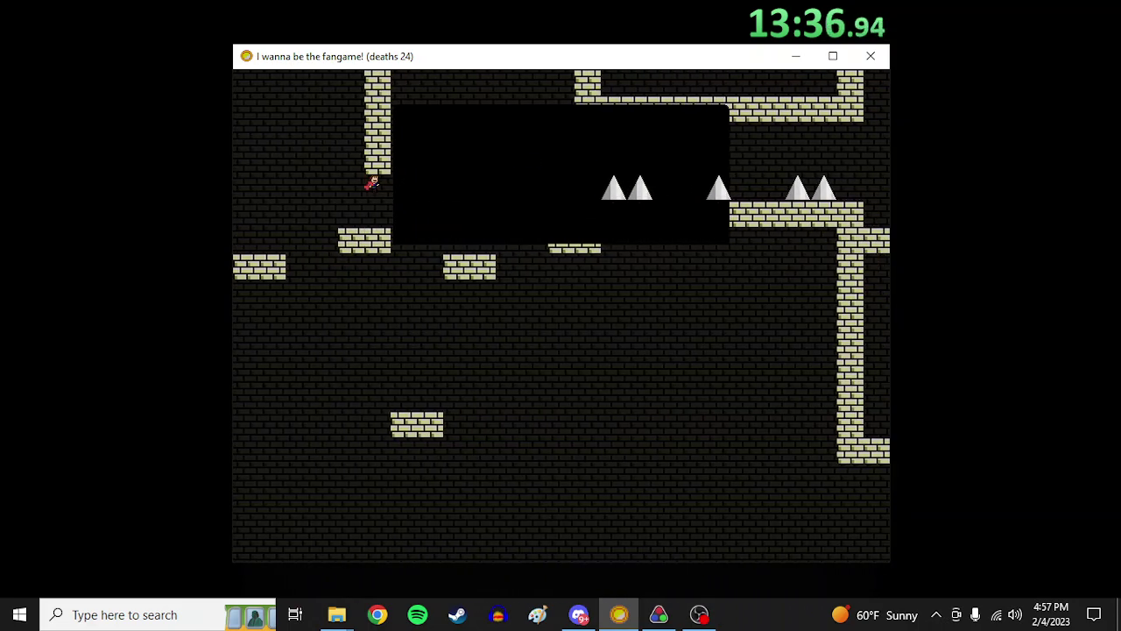
pyautogui.press('shift')
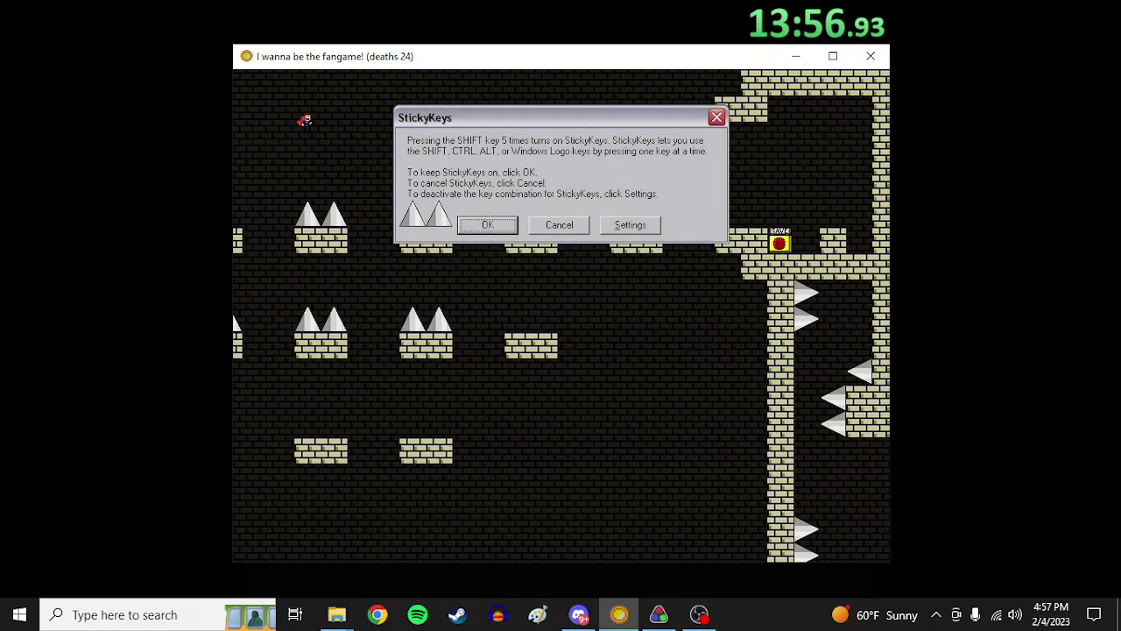
pyautogui.press('Right')
pyautogui.press('shift')
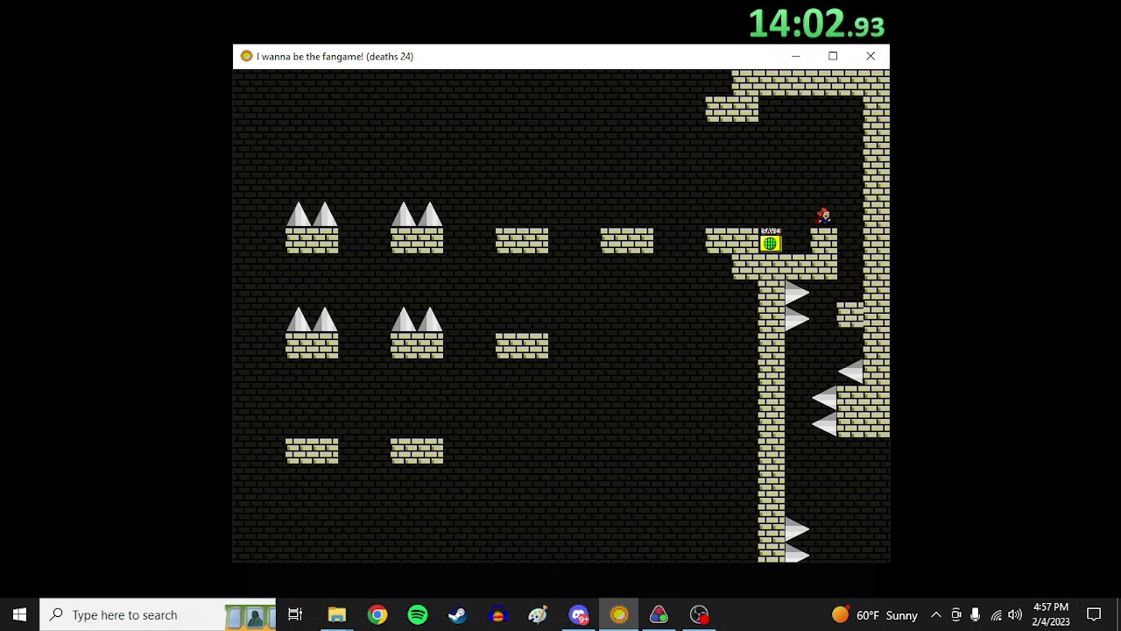
# Restart from the save, then dodge the boss by moving right, up and onto the upper platform
pyautogui.press('r')
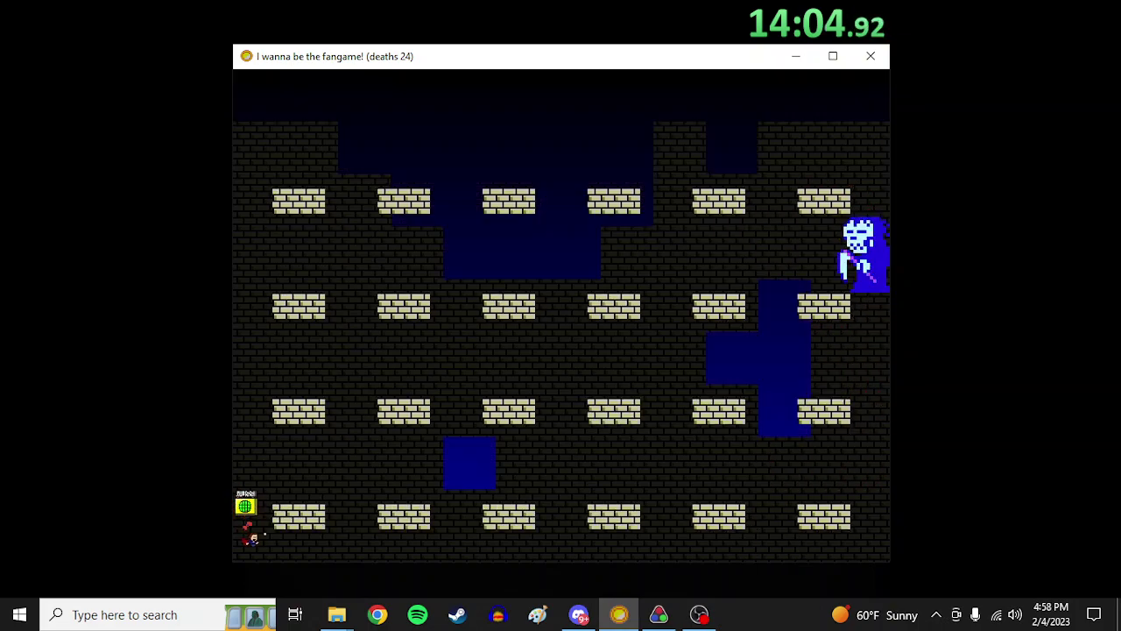
pyautogui.press('shift')
pyautogui.press('Right')
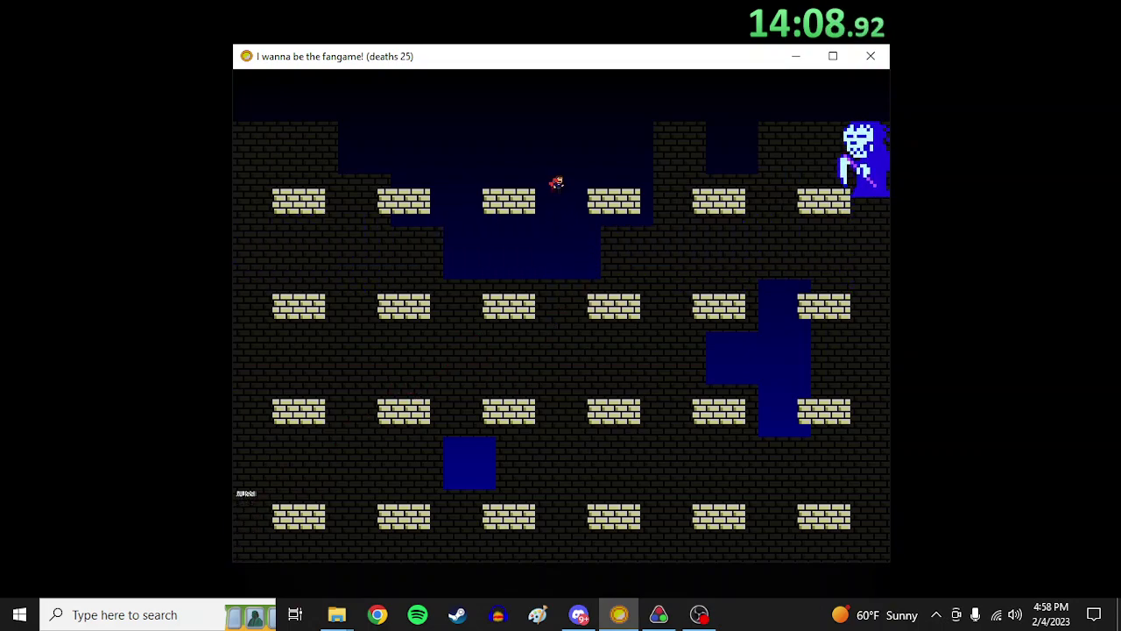
pyautogui.press('Right')
pyautogui.press('shift')
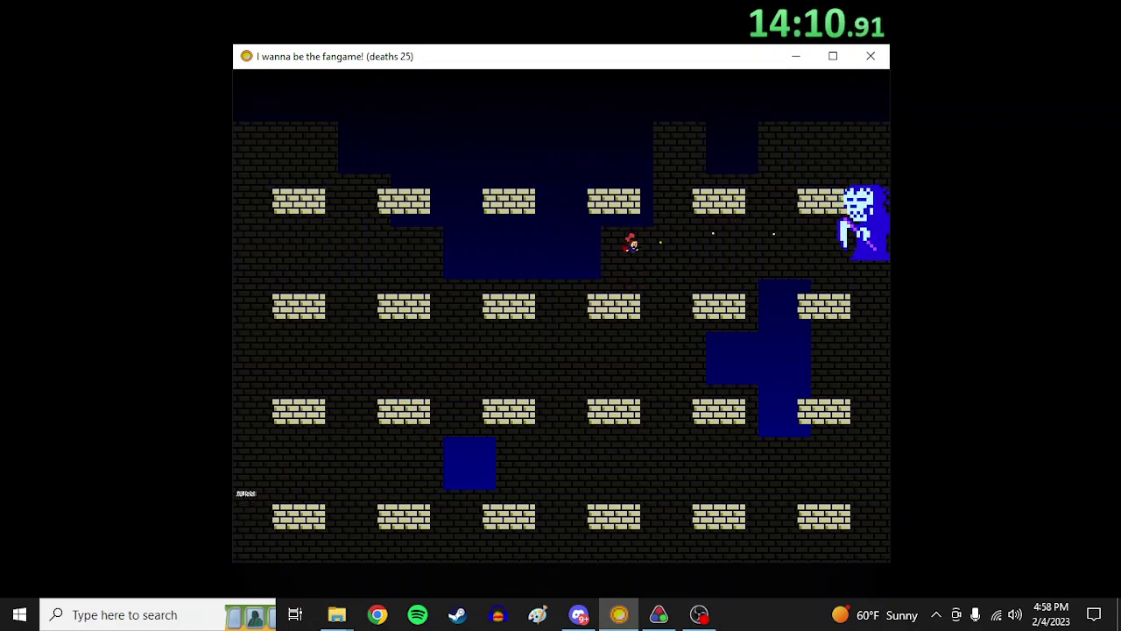
pyautogui.press('Left')
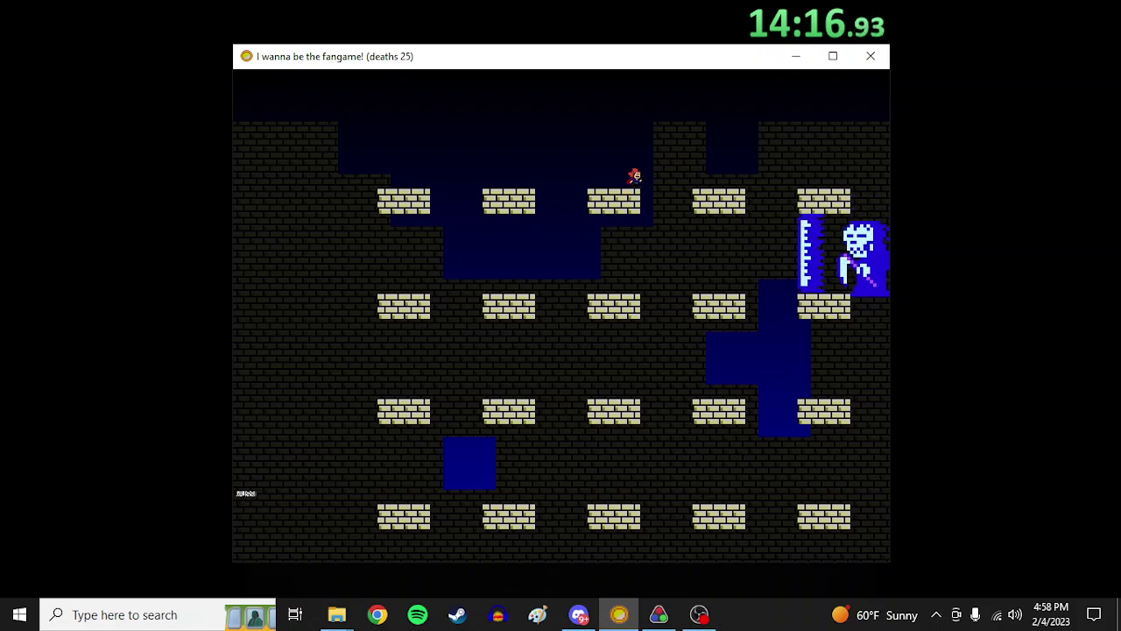
# Drop down two platform rows, shoot the boss, then jump back to the top row
pyautogui.press('Right')
pyautogui.press('Left')
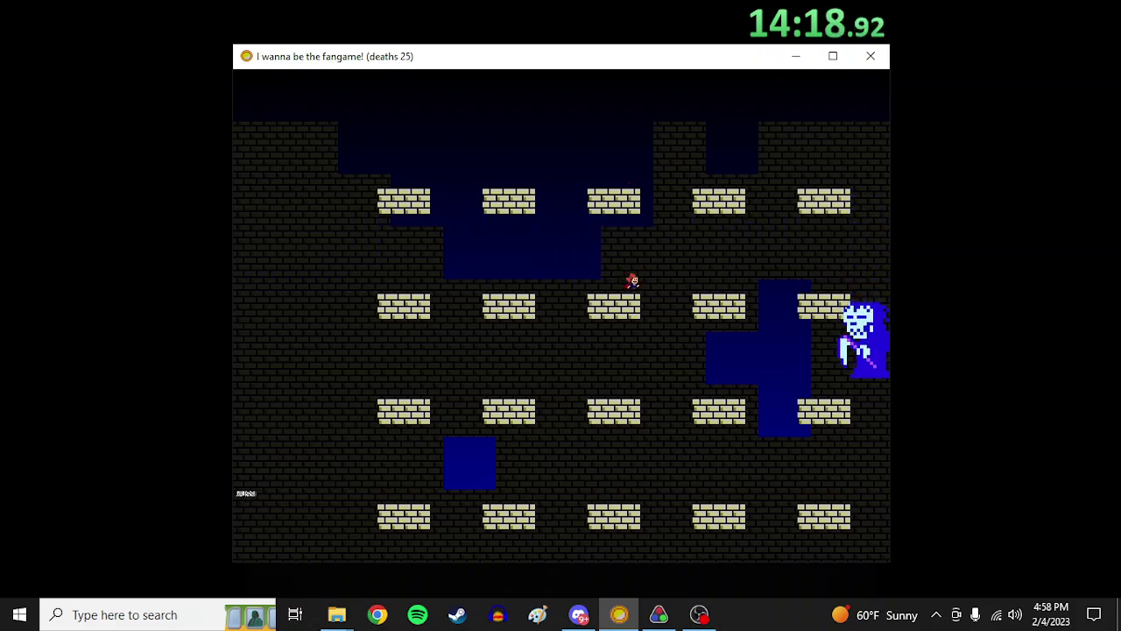
pyautogui.press('Right')
pyautogui.press('Left')
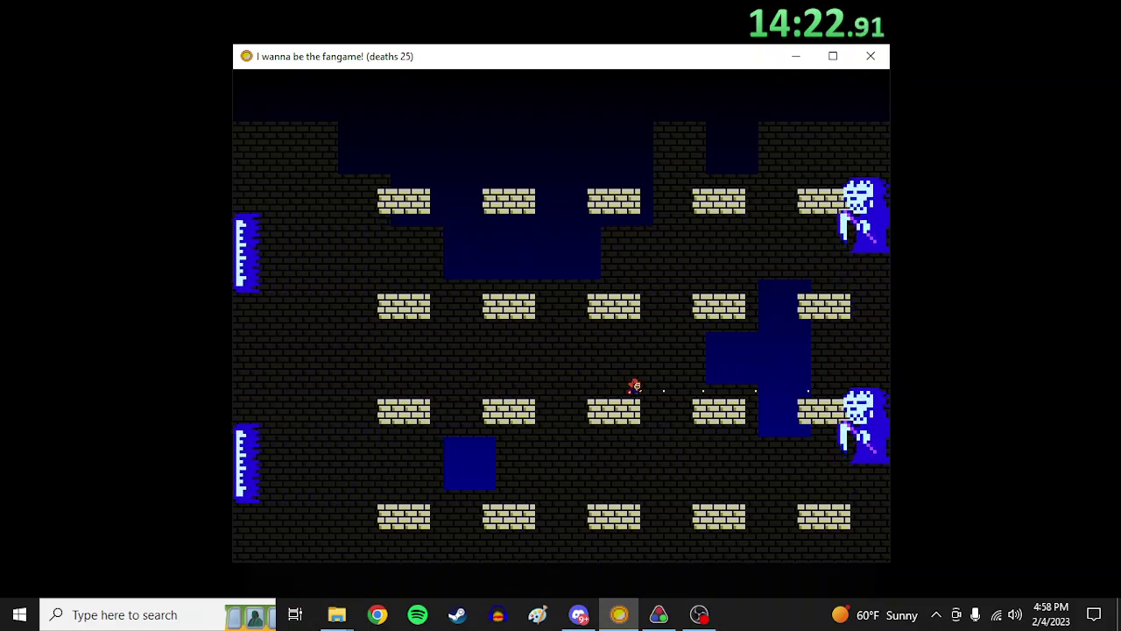
pyautogui.press('z')
pyautogui.press('z')
pyautogui.press('z')
pyautogui.press('shift')
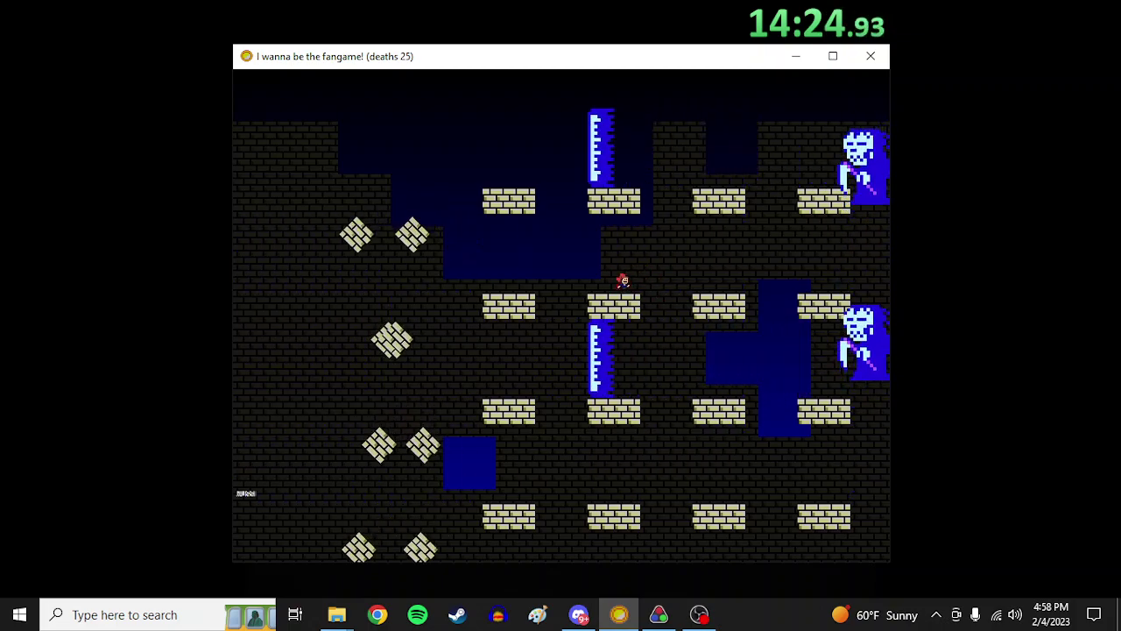
pyautogui.press('z')
pyautogui.press('z')
pyautogui.press('z')
pyautogui.press('shift')
pyautogui.press('Left')
pyautogui.press('z')
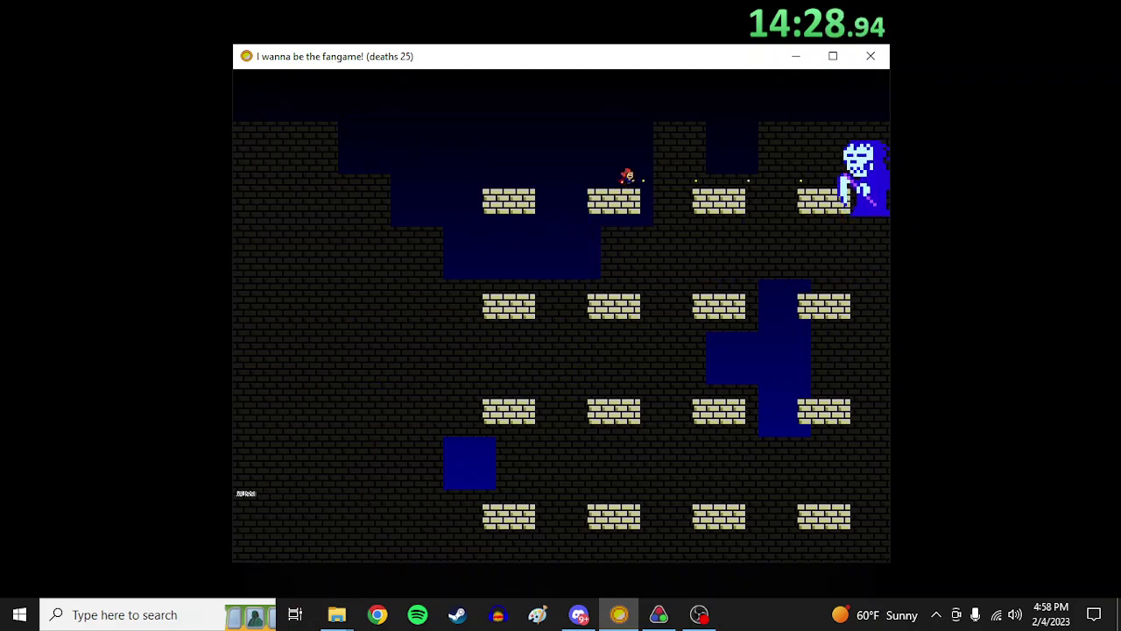
# Climb onto the platform and dodge by repeatedly stepping off its edge and hopping back
pyautogui.press('shift')
pyautogui.press('Left')
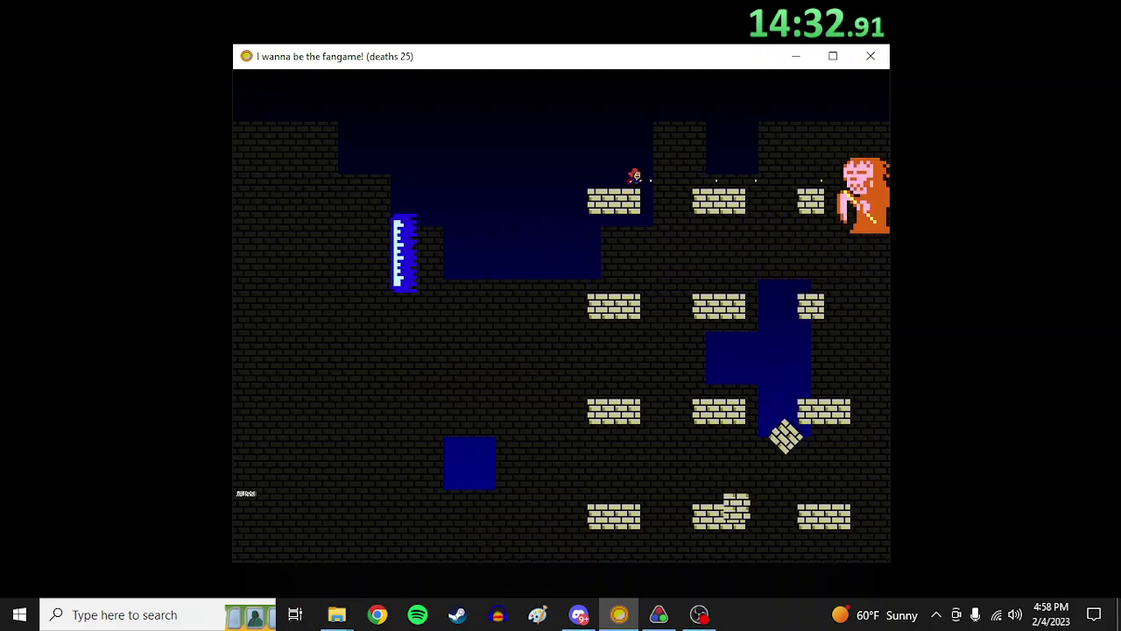
pyautogui.press('Right')
pyautogui.press('Left')
pyautogui.press('shift')
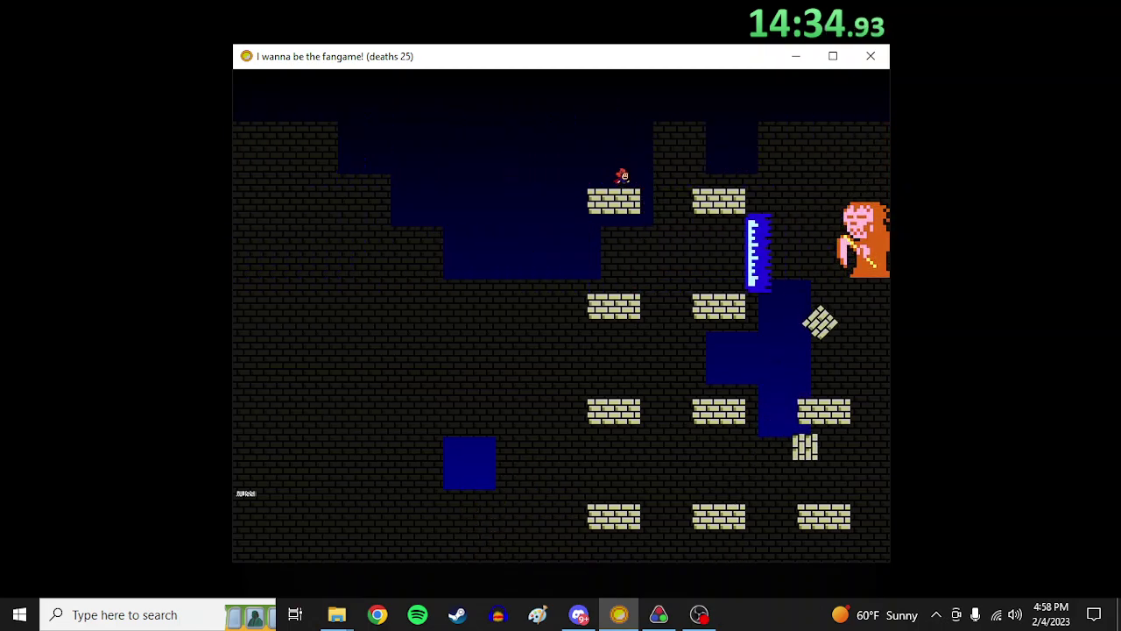
pyautogui.press('Right')
pyautogui.press('shift')
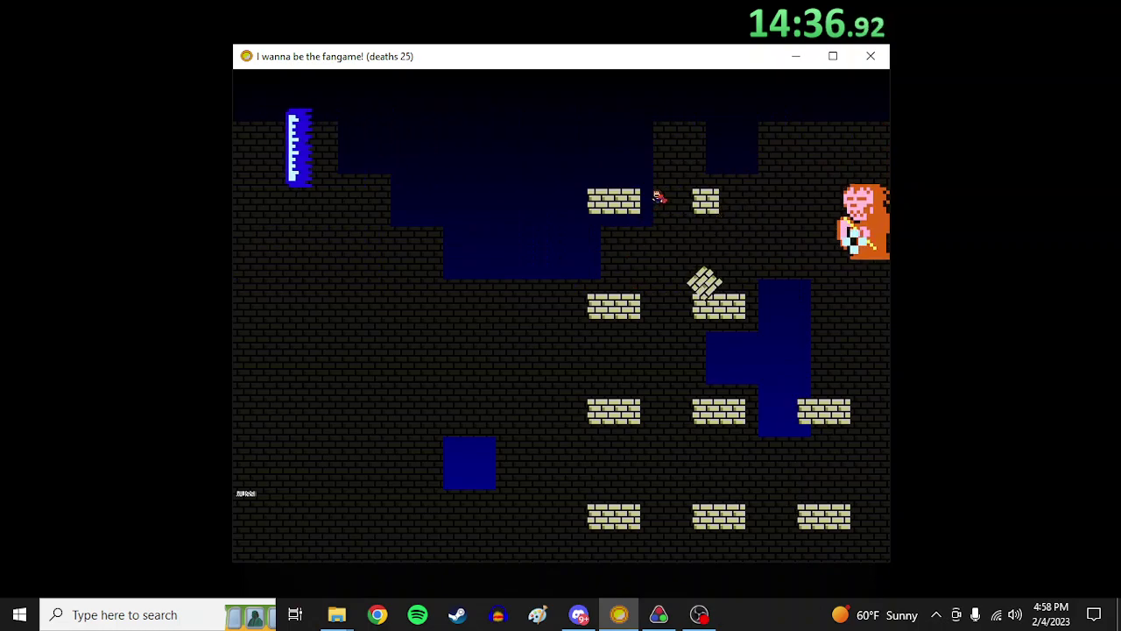
pyautogui.press('Left')
pyautogui.press('Right')
pyautogui.press('Left')
# Keep hopping on the small platform, then jump up beside the upper platform
pyautogui.press('Right')
pyautogui.press('shift')
pyautogui.press('Right')
pyautogui.press('Left')
pyautogui.press('shift')
pyautogui.press('shift')
pyautogui.press('Right')
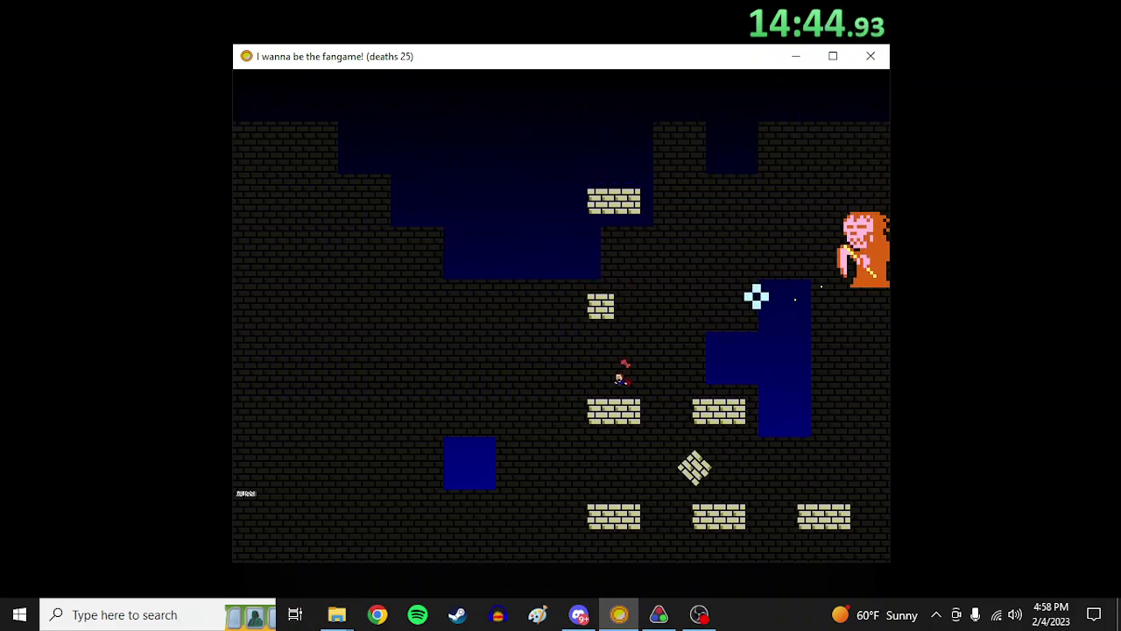
pyautogui.press('Left')
pyautogui.press('shift')
pyautogui.press('shift')
pyautogui.press('Right')
pyautogui.press('shift')
pyautogui.press('Left')
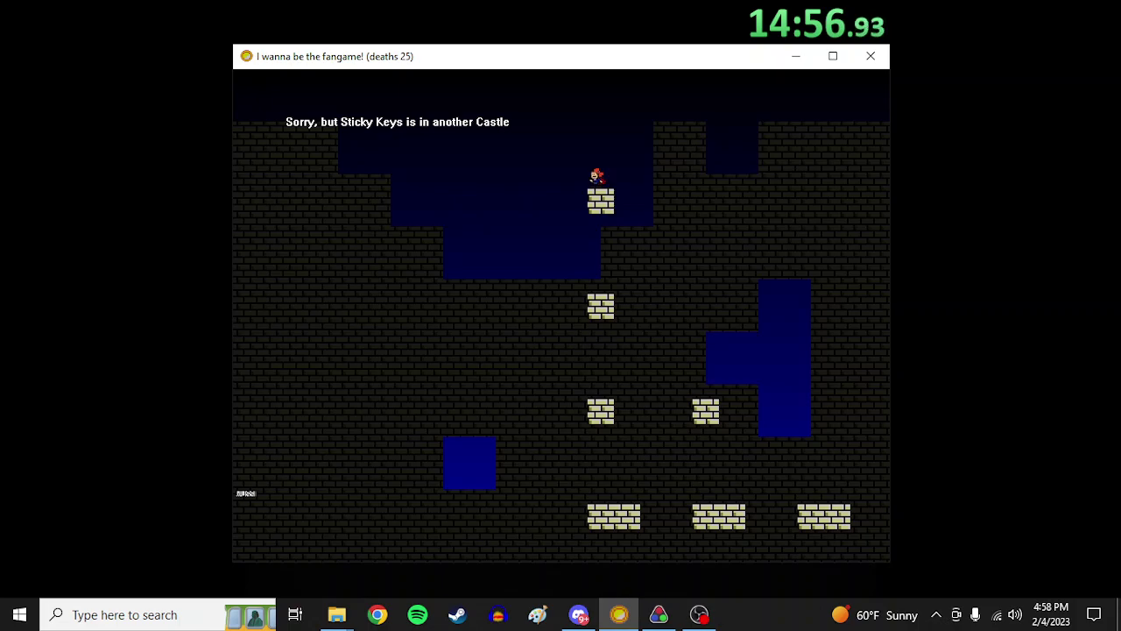
# Activate the save block and walk right along the floor toward the spike blocks
pyautogui.press('r')
pyautogui.press('shift')
pyautogui.press('z')
pyautogui.press('Right')
pyautogui.press('r')
pyautogui.press('Right')
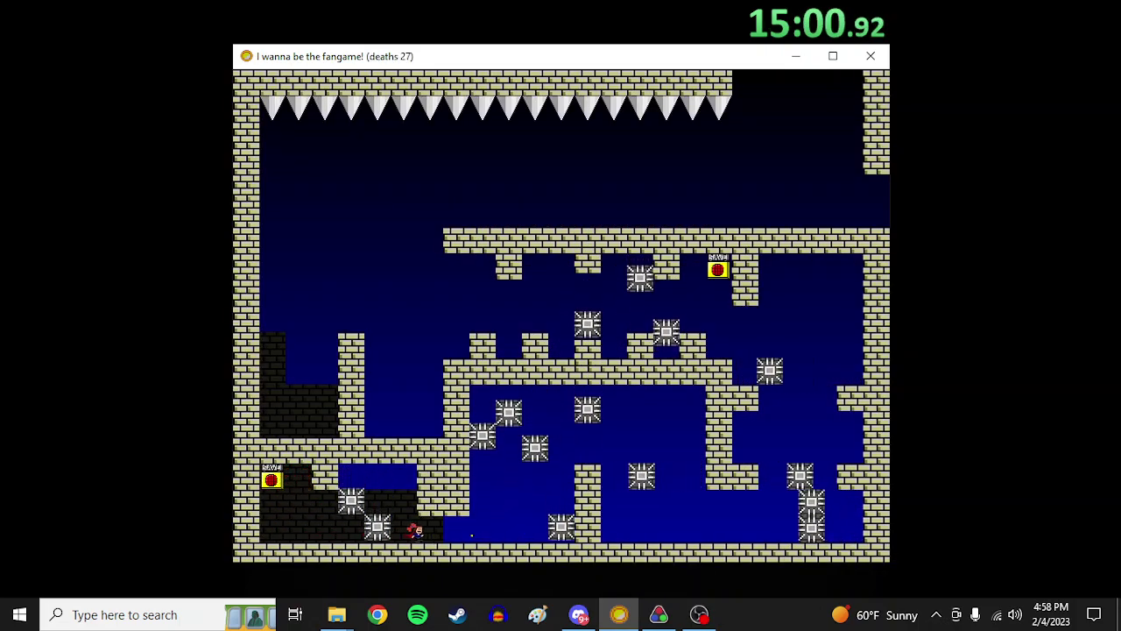
pyautogui.press('Right')
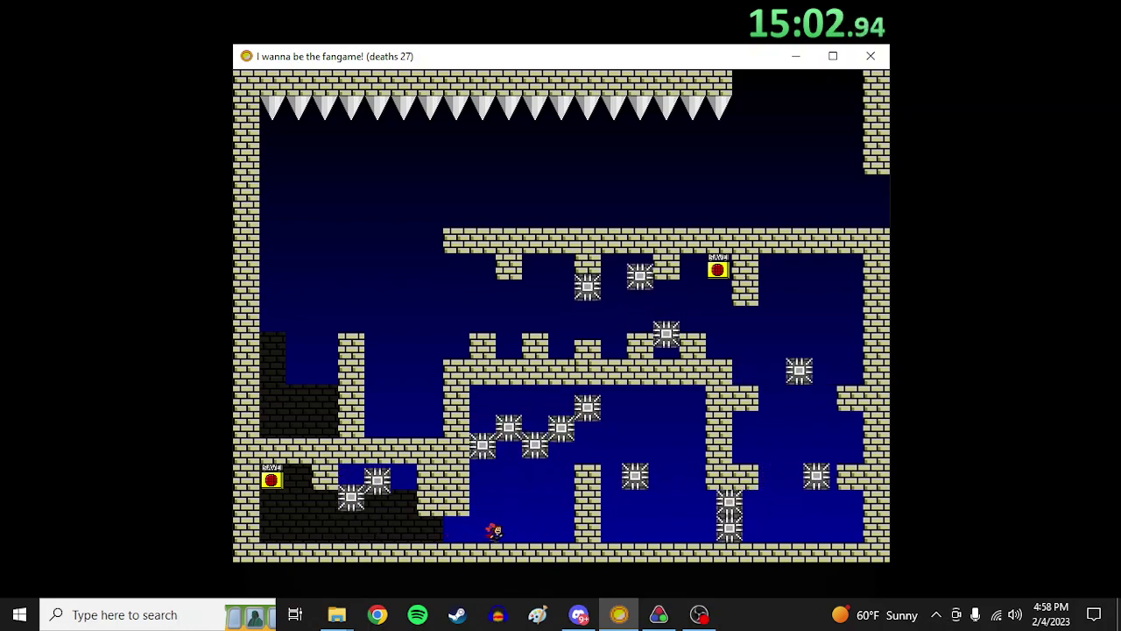
pyautogui.press('Right')
pyautogui.press('Right')
# Jump over the spike blocks to the right ledge, then jump back toward the save point
pyautogui.press('Right')
pyautogui.press('shift')
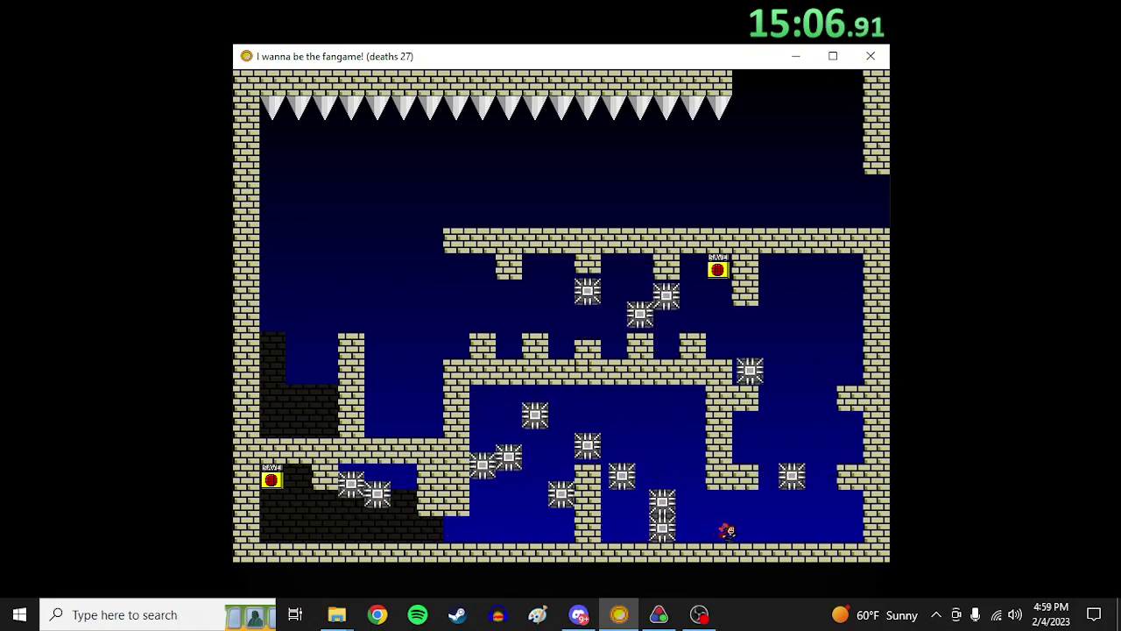
pyautogui.press('Right')
pyautogui.press('shift')
pyautogui.press('shift')
pyautogui.press('shift')
pyautogui.press('z')
pyautogui.press('r')
pyautogui.press('Left')
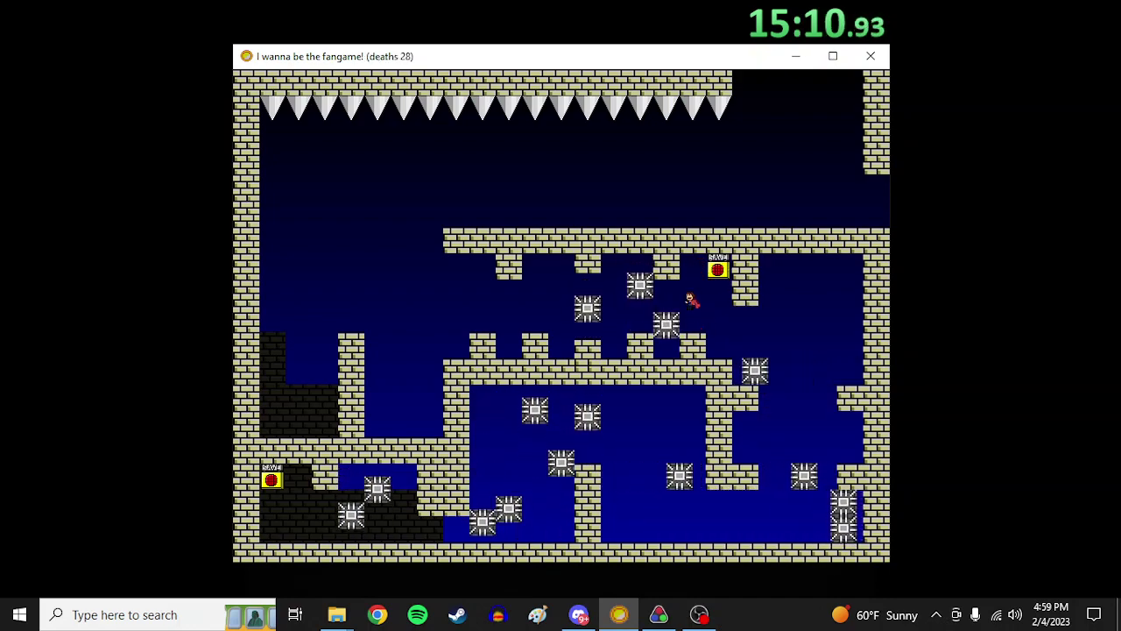
# Leave the save point, climb onto the upper brick ledge and jump to the room exit
pyautogui.press('Left')
pyautogui.press('r')
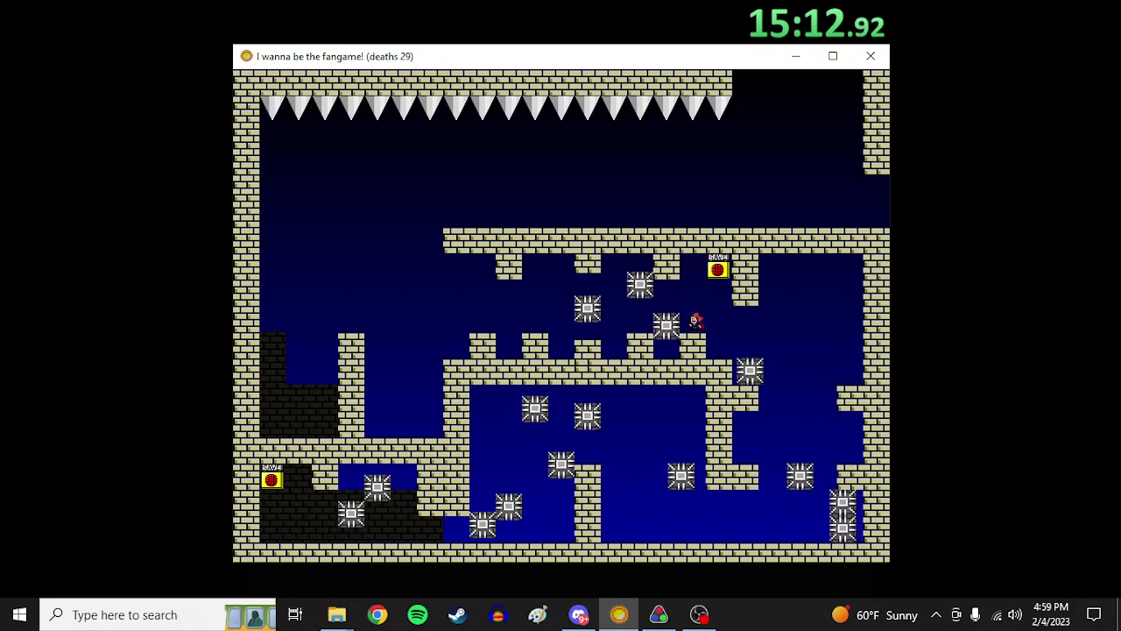
pyautogui.press('Left')
pyautogui.press('shift')
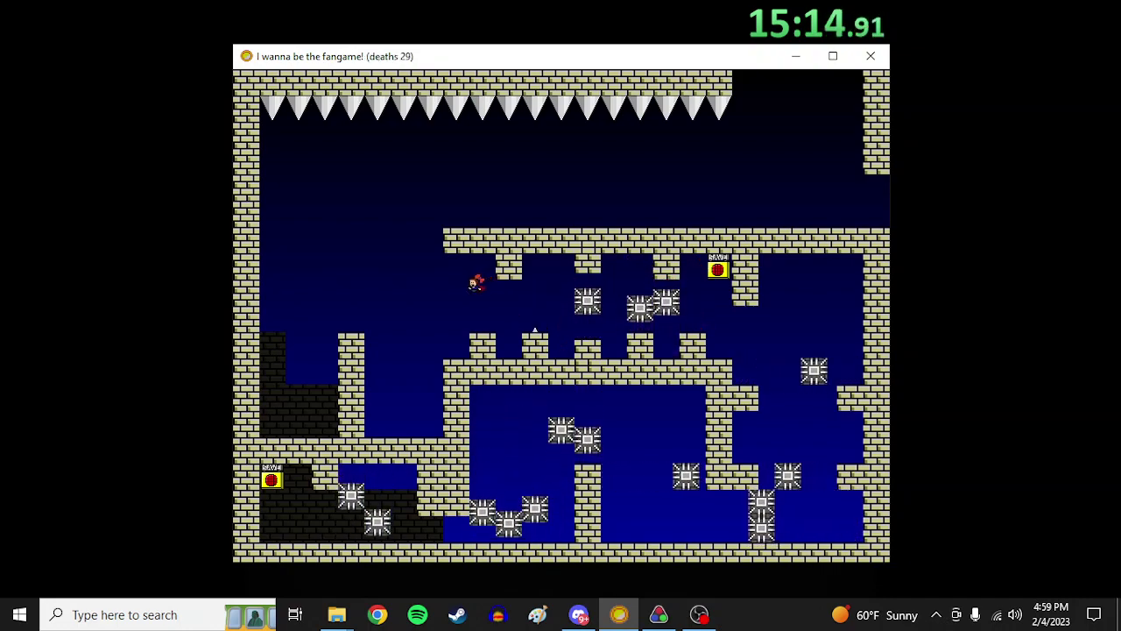
pyautogui.press('Left')
pyautogui.press('shift')
pyautogui.press('Right')
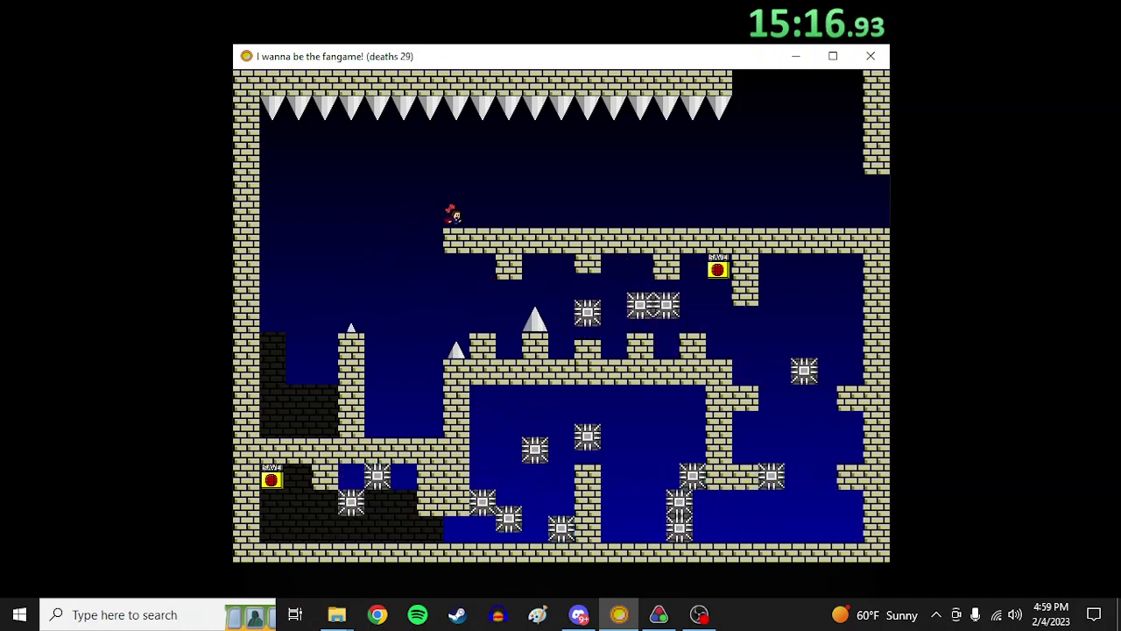
pyautogui.press('Right')
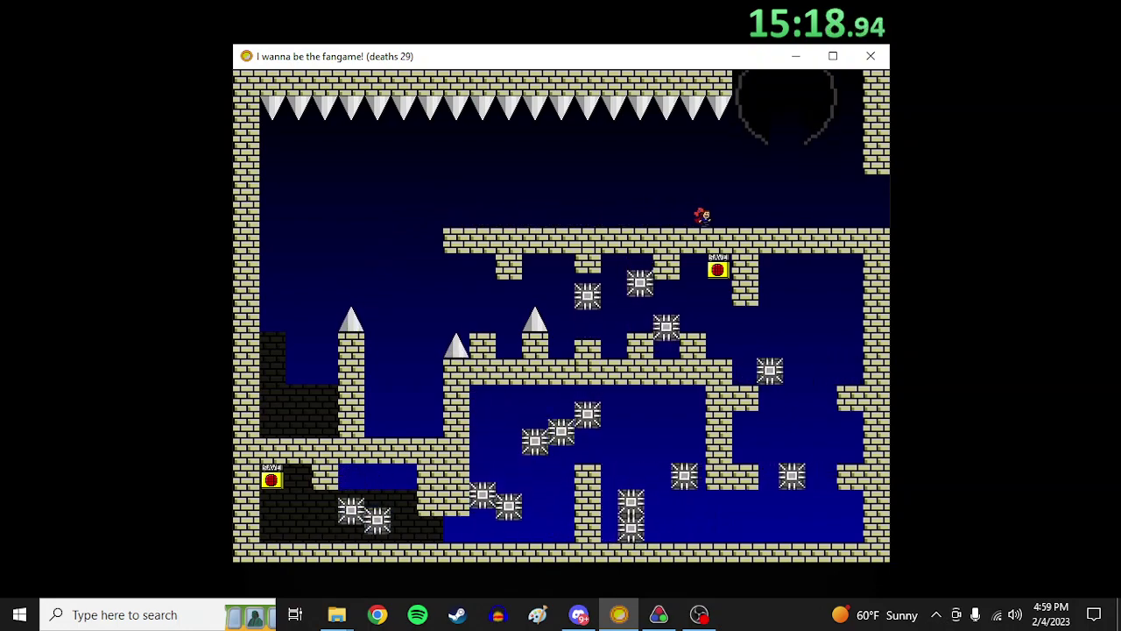
pyautogui.press('Right')
pyautogui.press('shift')
pyautogui.press('Right')
pyautogui.press('Right')
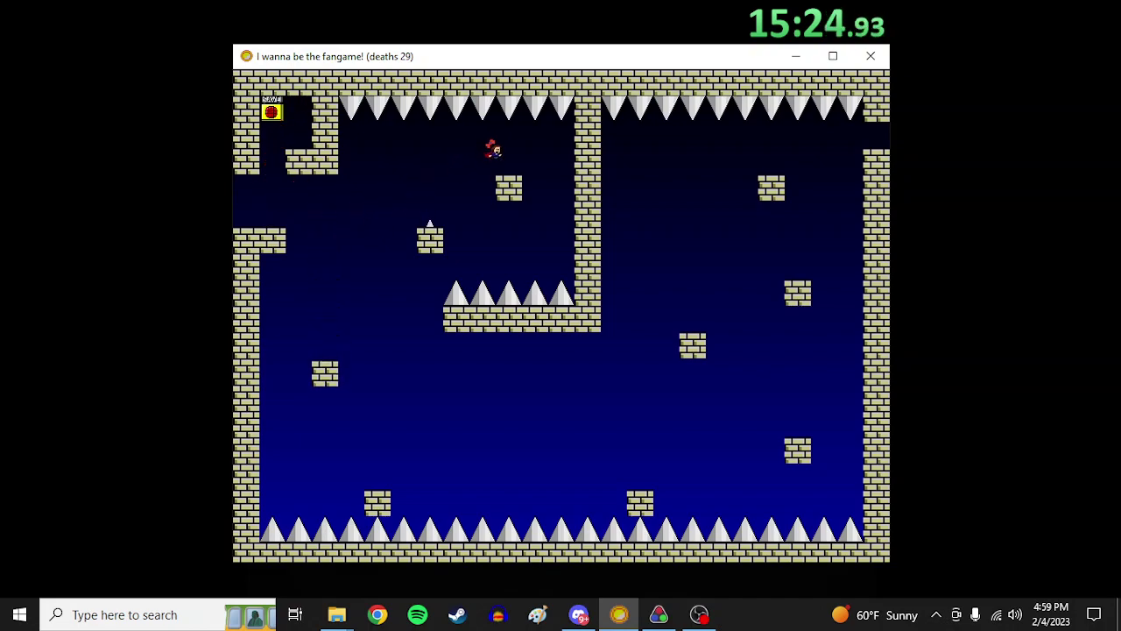
# Hop across the descending brick blocks up toward the ceiling
pyautogui.press('shift')
pyautogui.press('Left')
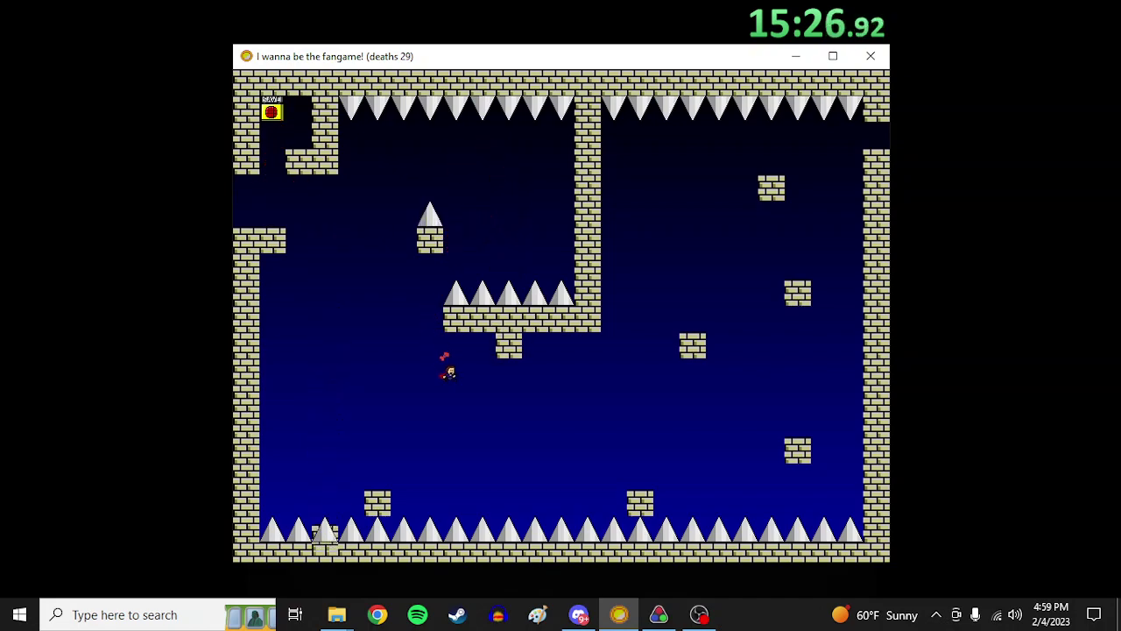
pyautogui.press('Right')
pyautogui.press('shift')
pyautogui.press('shift')
pyautogui.press('Right')
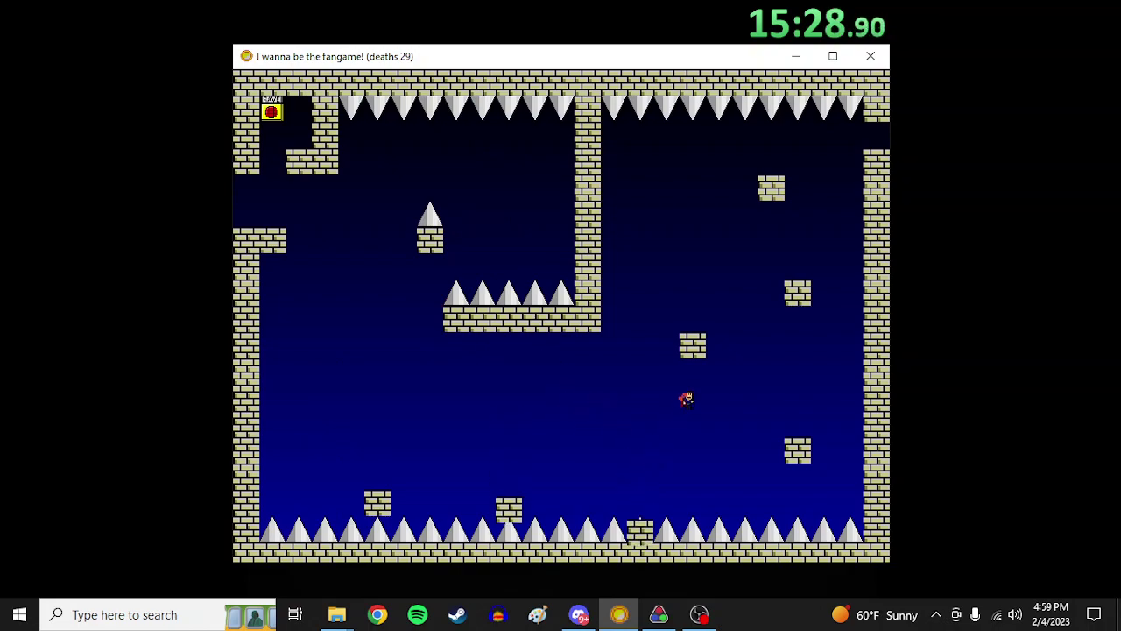
pyautogui.press('shift')
pyautogui.press('Right')
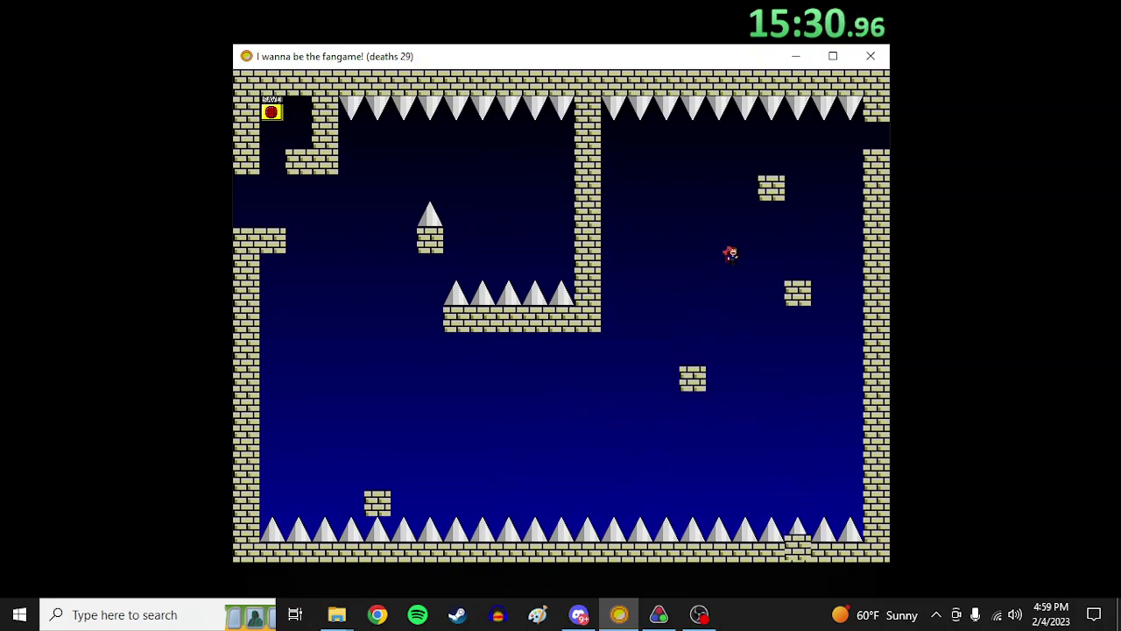
pyautogui.press('shift')
# Save on the next room's ledge, hop across the pillars and drop into the pipe room
pyautogui.press('Right')
pyautogui.press('Right')
pyautogui.press('z')
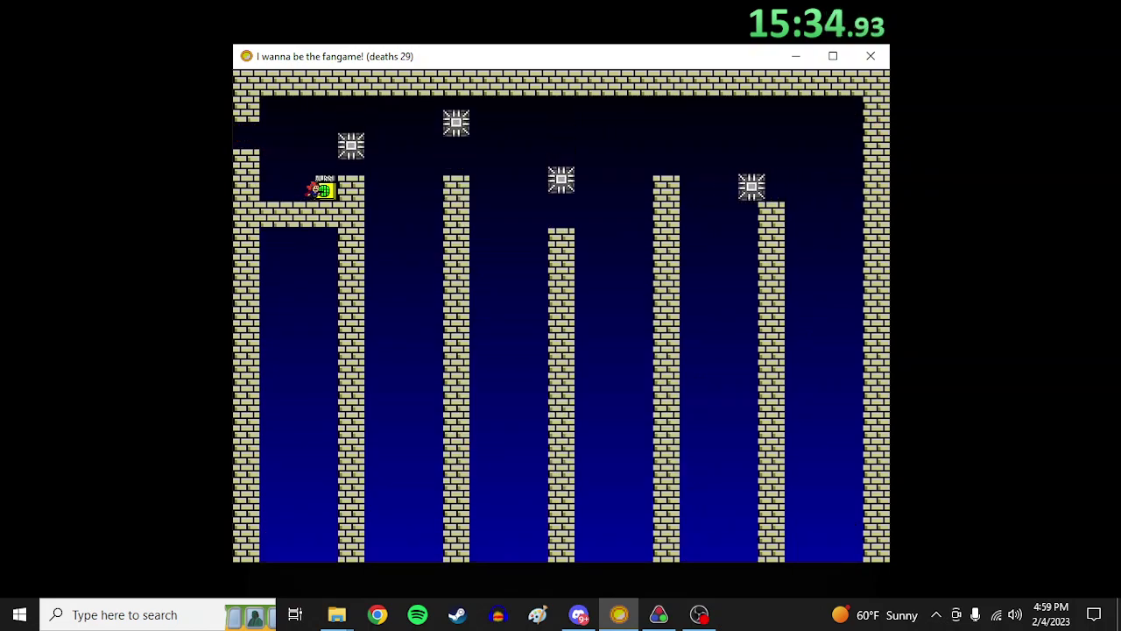
pyautogui.press('shift')
pyautogui.press('Right')
pyautogui.press('Right')
pyautogui.press('shift')
pyautogui.press('shift')
pyautogui.press('Right')
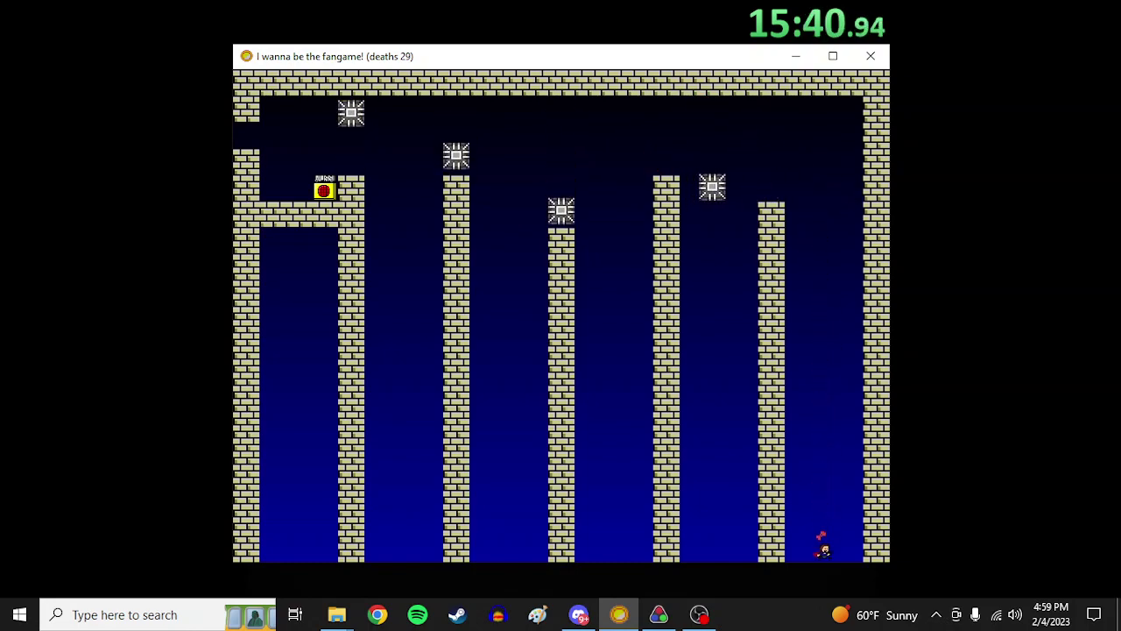
pyautogui.press('Left')
pyautogui.press('Left')
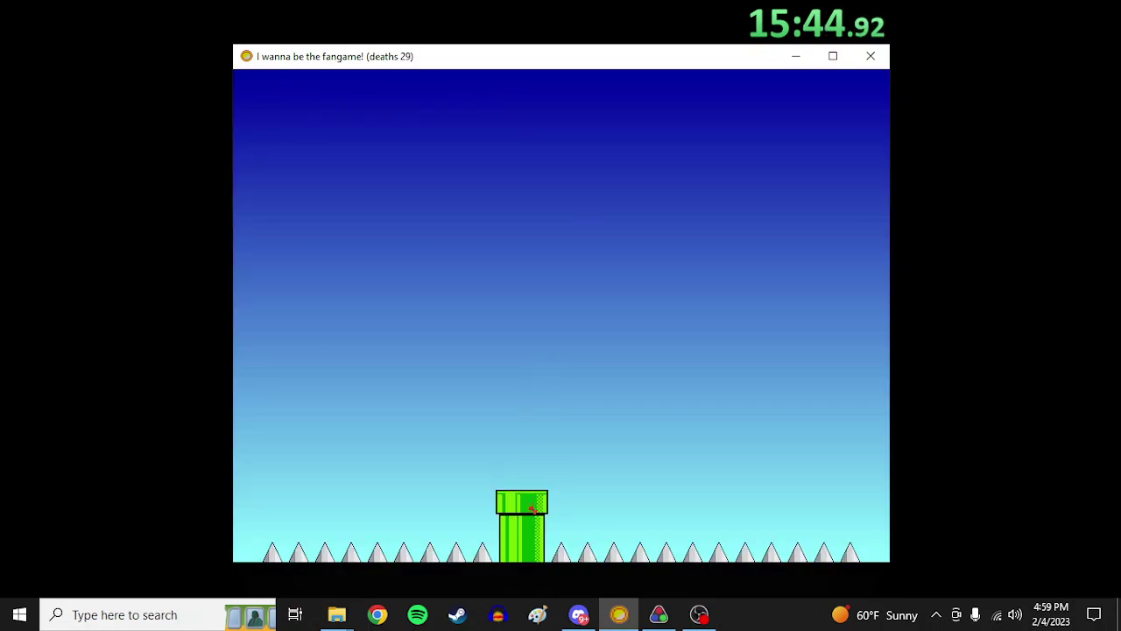
# Respawn at the save pipe and retry the double jump beside the middle pillar
pyautogui.press('r')
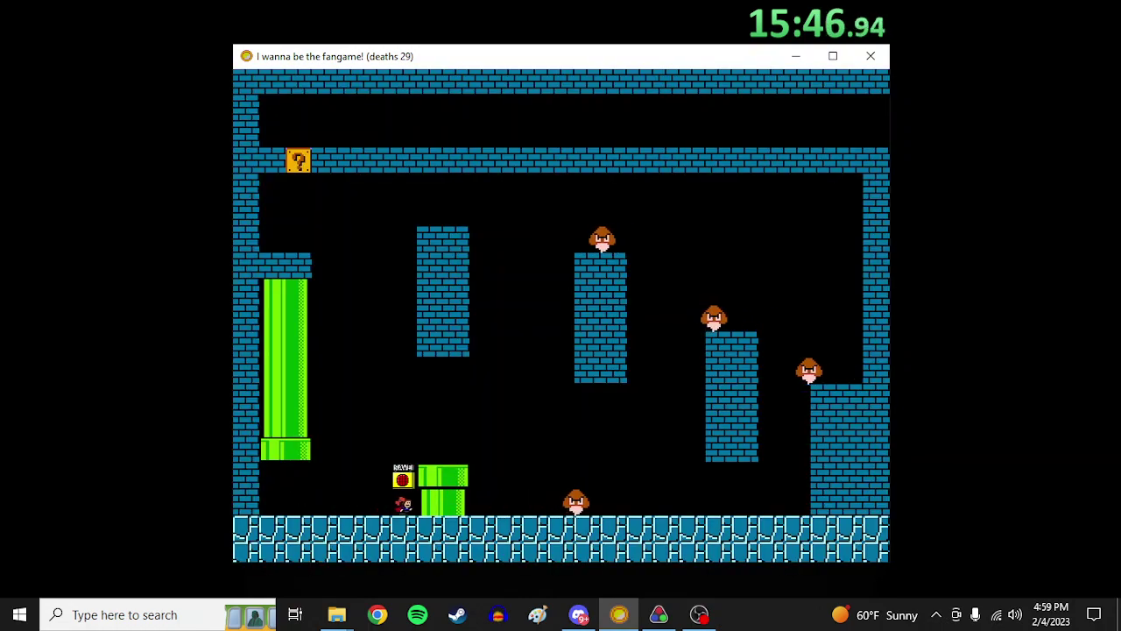
pyautogui.press('Right')
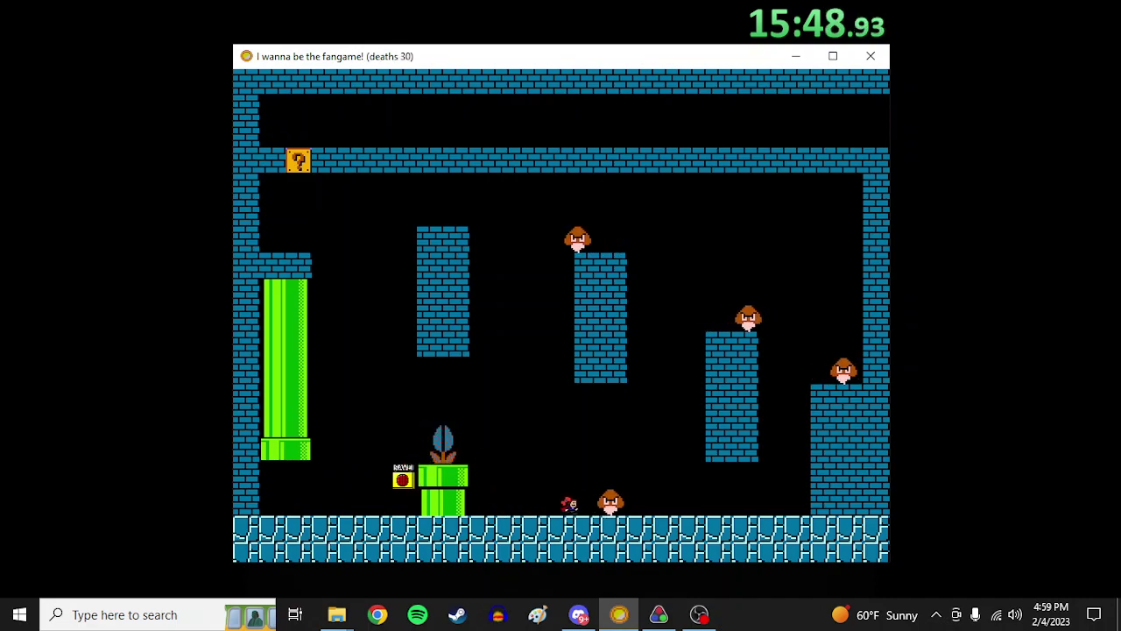
pyautogui.press('shift')
pyautogui.press('shift')
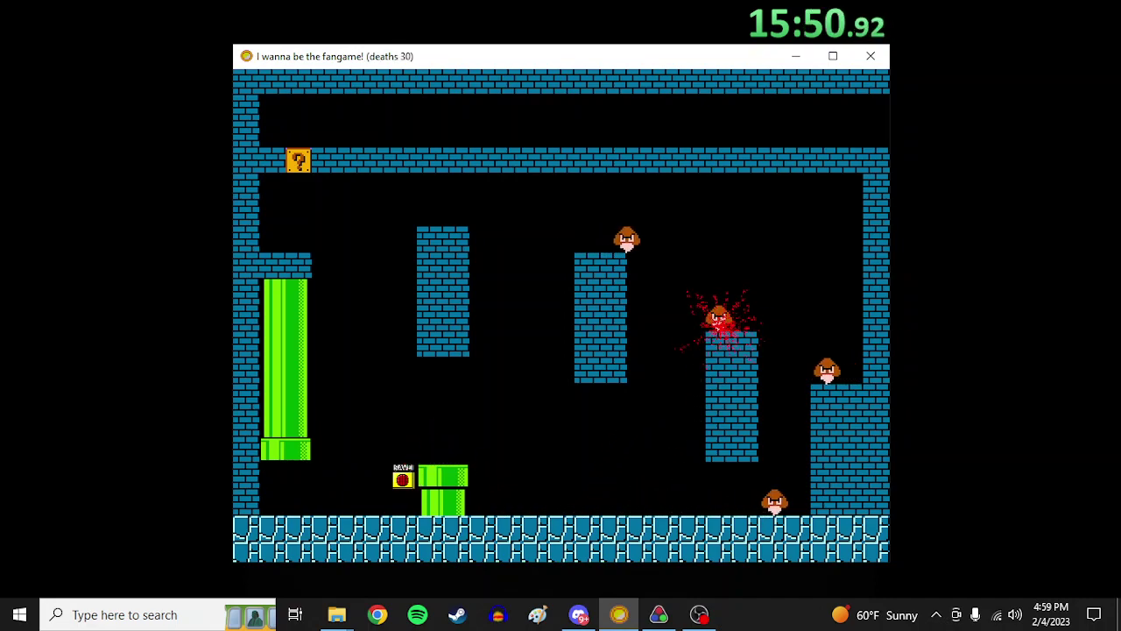
pyautogui.press('r')
pyautogui.press('Right')
pyautogui.press('shift')
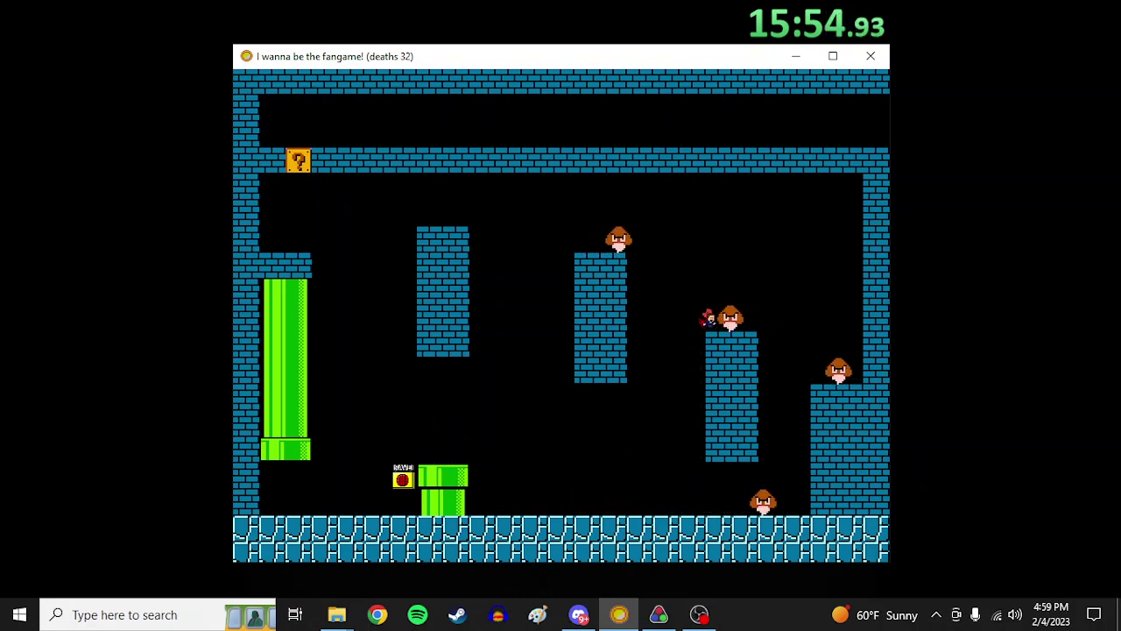
# Head right past the goomba and hit the question block from below
pyautogui.press('r')
pyautogui.press('Right')
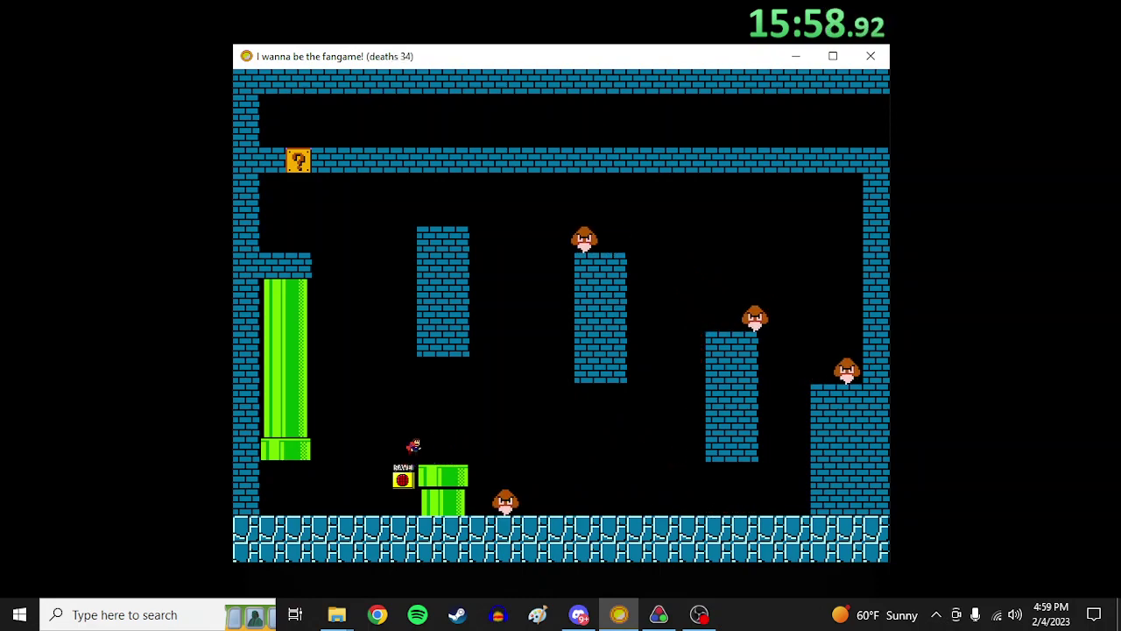
pyautogui.press('Right')
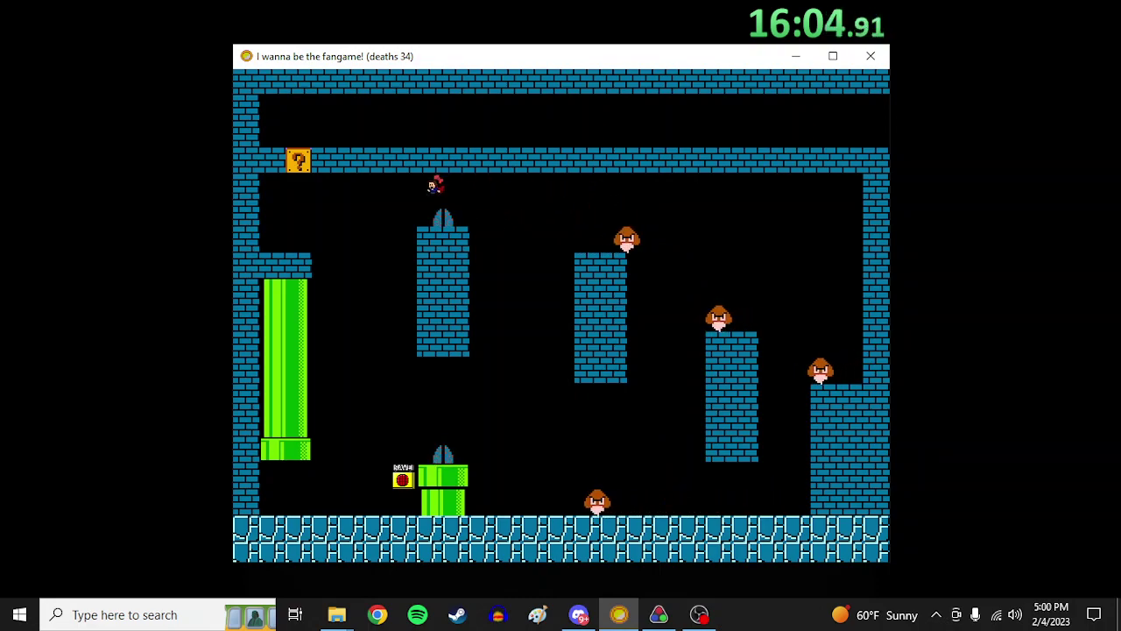
pyautogui.press('Left')
pyautogui.press('Left')
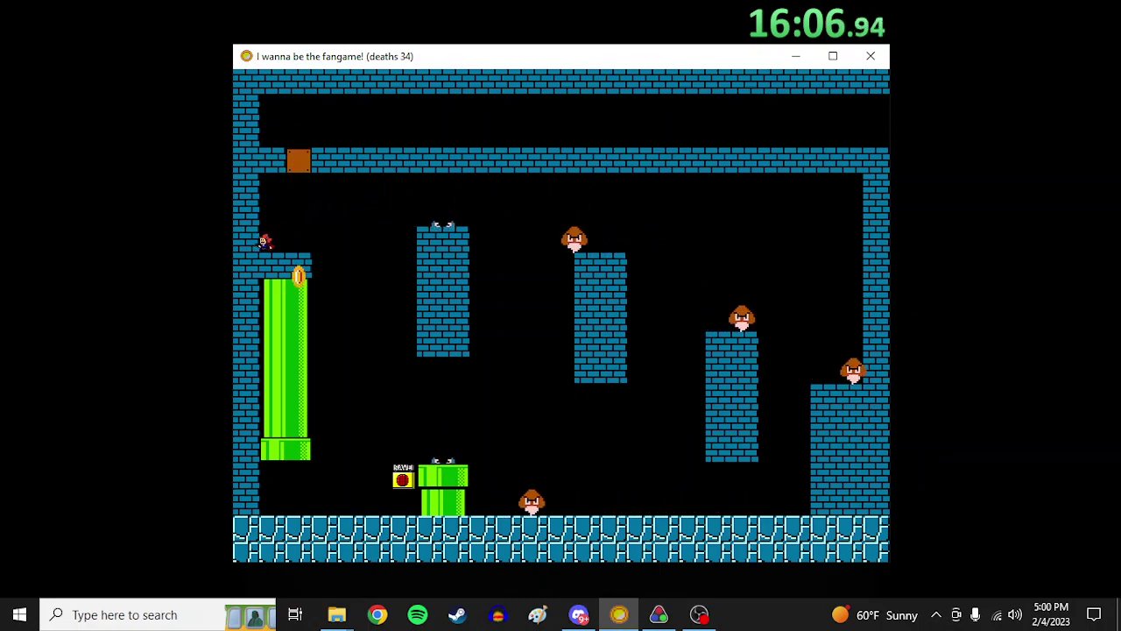
pyautogui.press('shift')
pyautogui.press('Right')
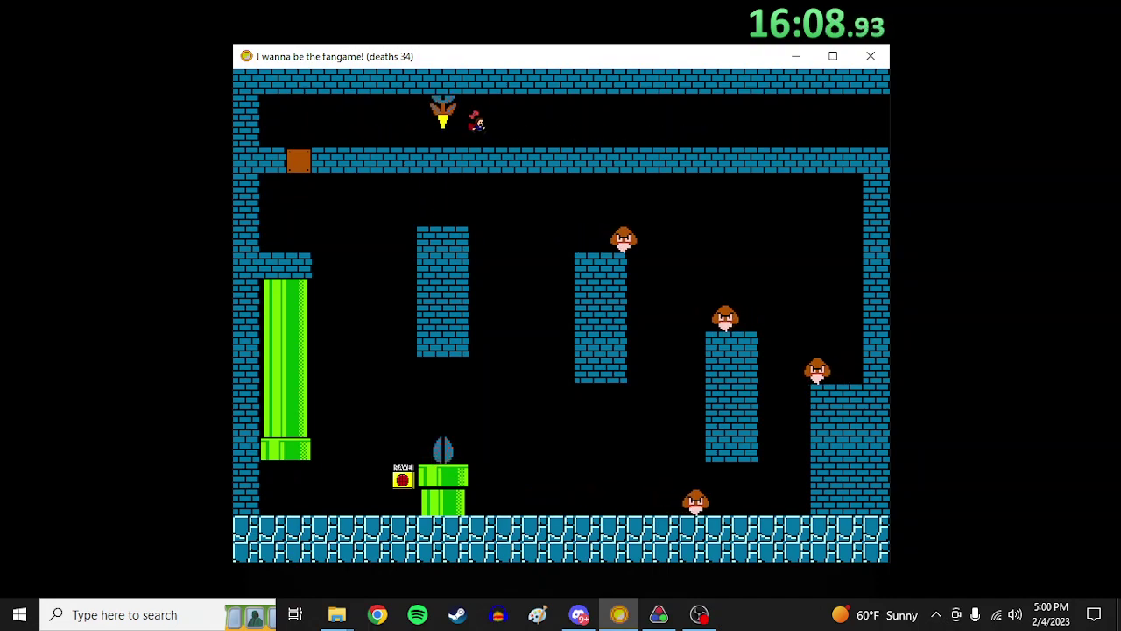
# Run along the top corridor into the next screen and drop off its end
pyautogui.press('Right')
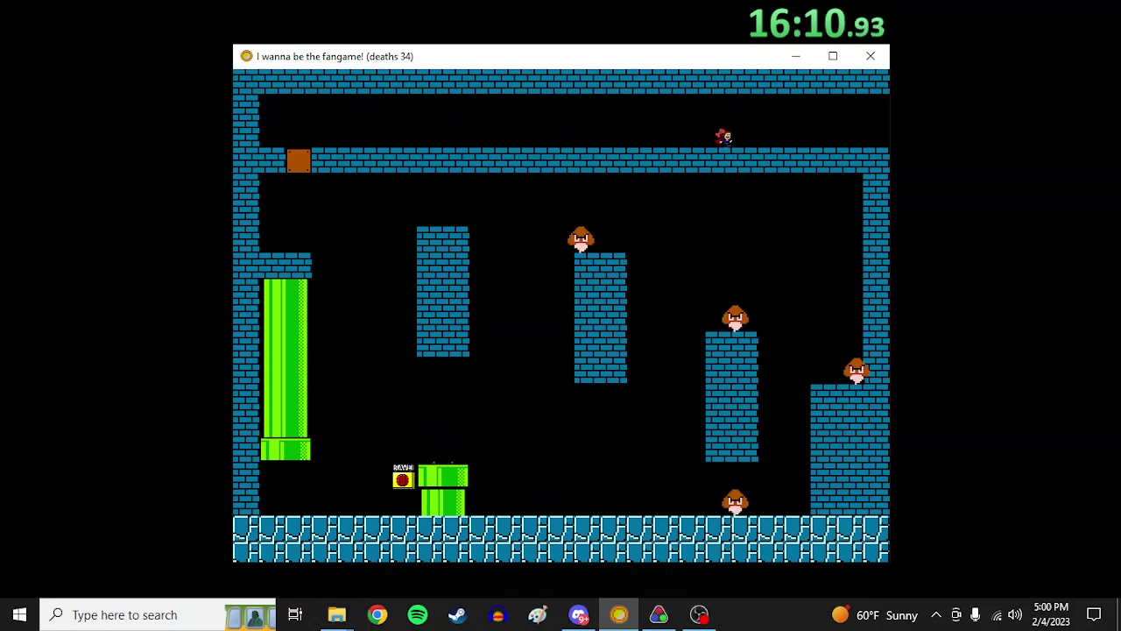
pyautogui.press('Right')
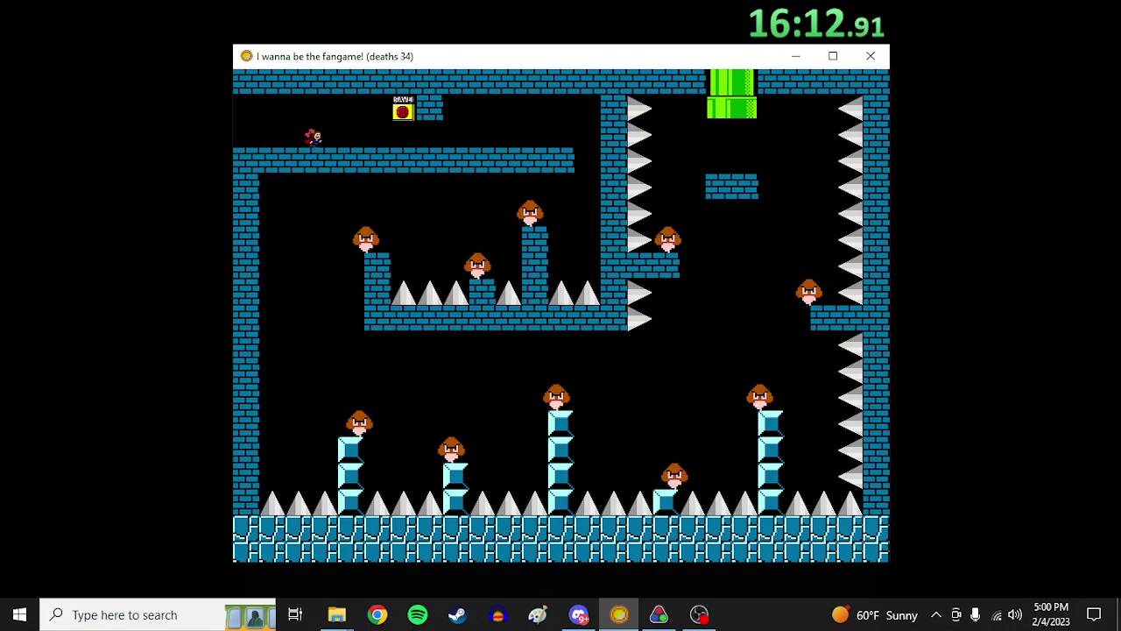
pyautogui.press('Right')
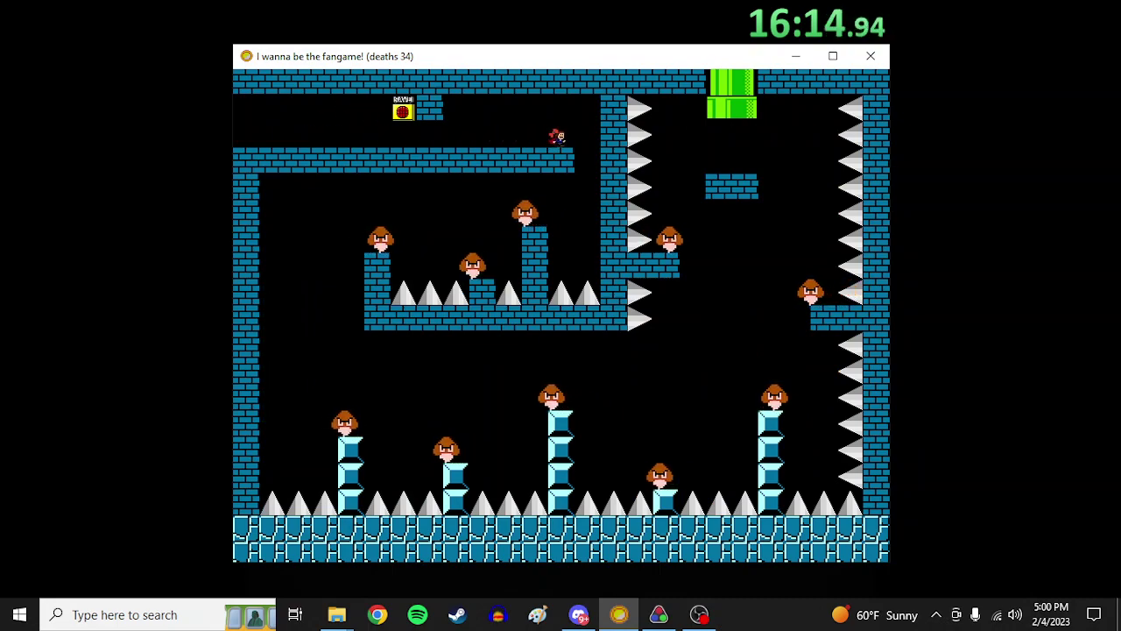
pyautogui.press('Left')
pyautogui.press('Left')
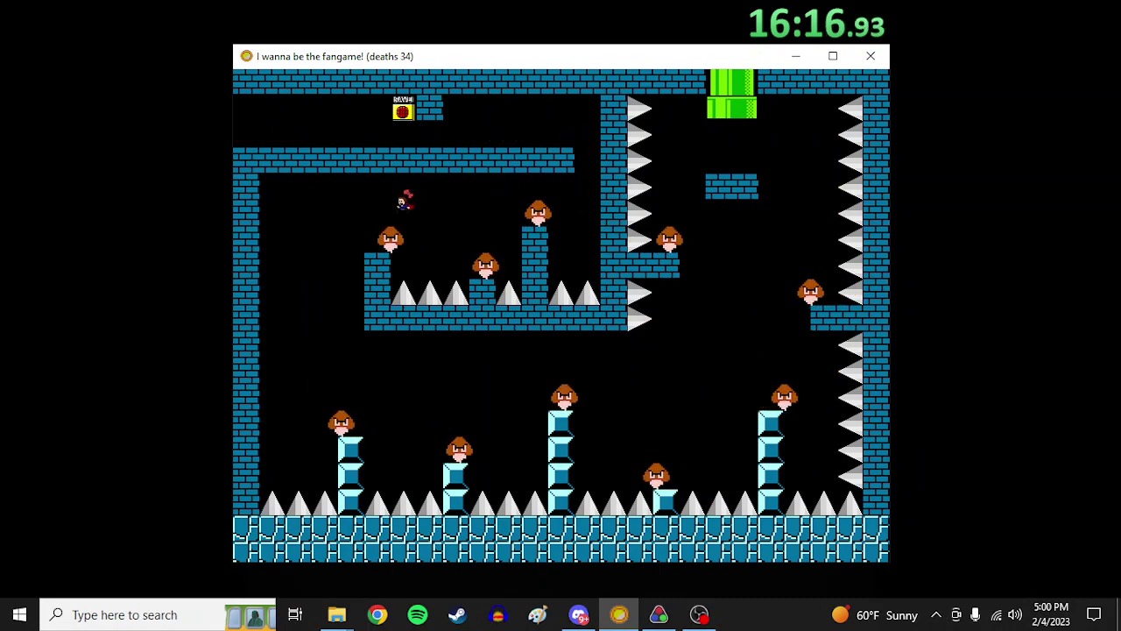
pyautogui.press('Right')
# Cross the lower spike pillars, climb the right ledge and jump into the green pipe
pyautogui.press('Right')
pyautogui.press('shift')
pyautogui.press('Right')
pyautogui.press('shift')
pyautogui.press('shift')
pyautogui.press('Right')
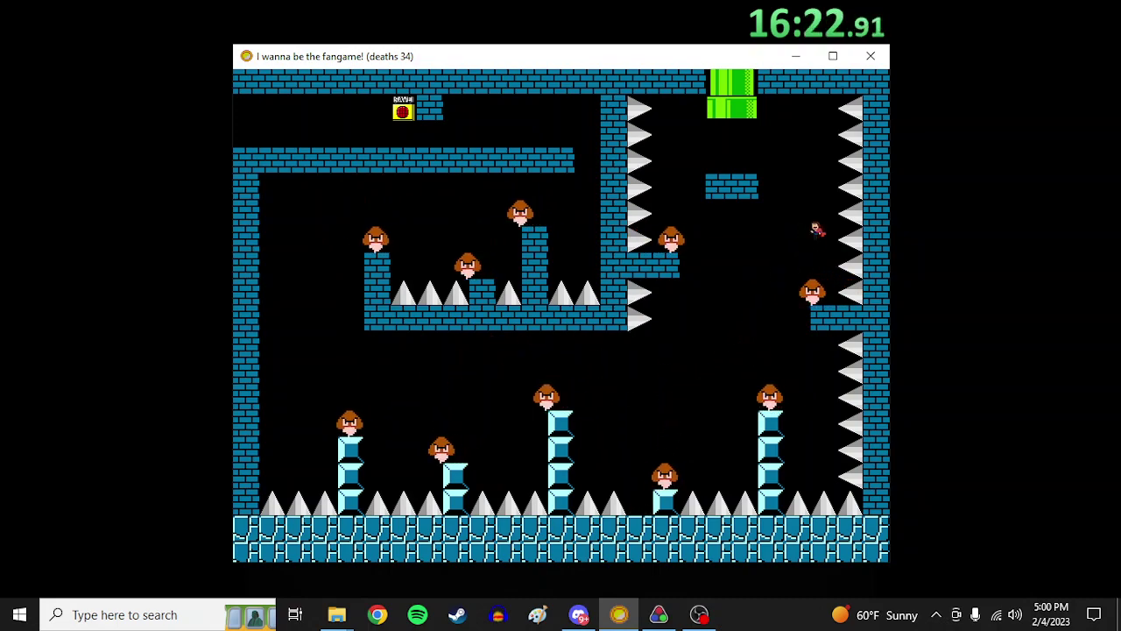
pyautogui.press('Left')
pyautogui.press('shift')
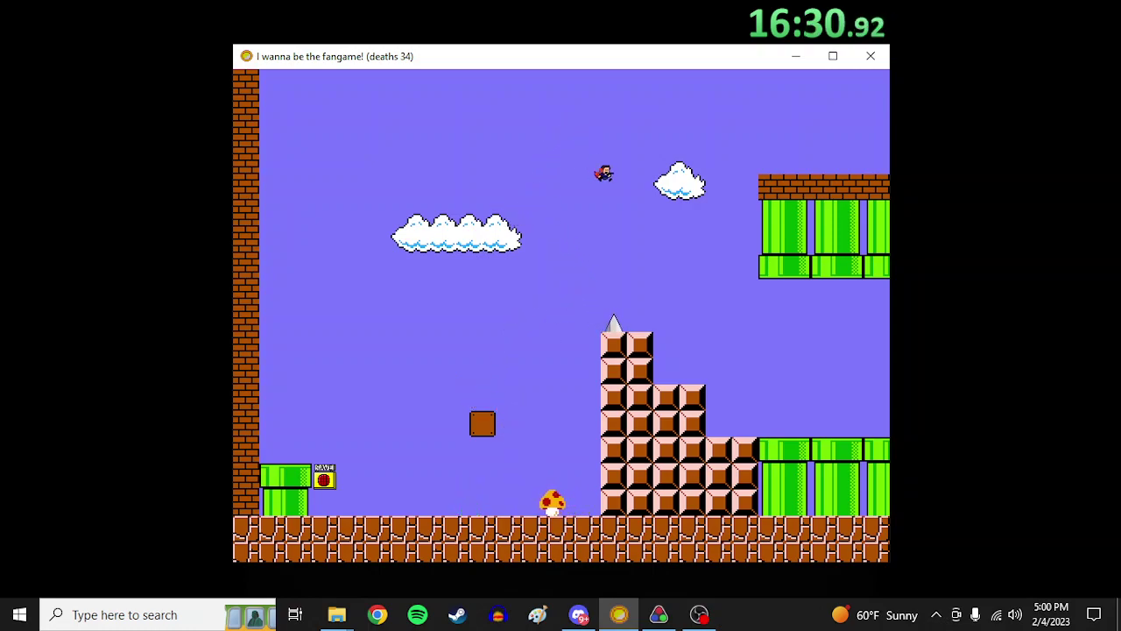
# Jump across the piranha-plant pipes to the staircase and continue into the flagpole castle room
pyautogui.press('Right')
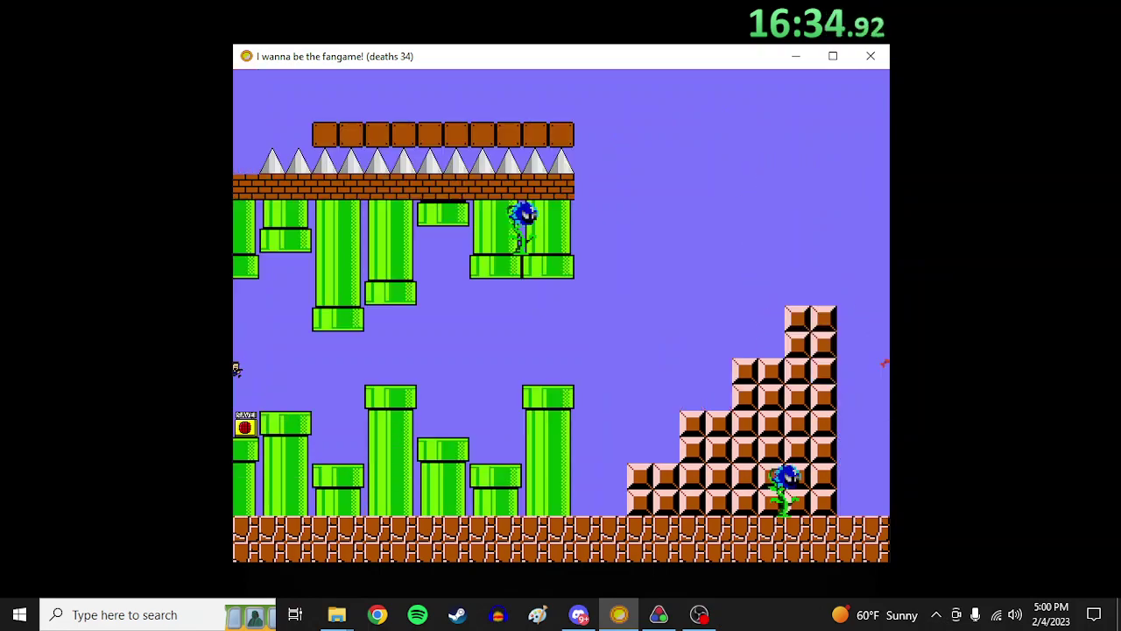
pyautogui.press('shift')
pyautogui.press('Right')
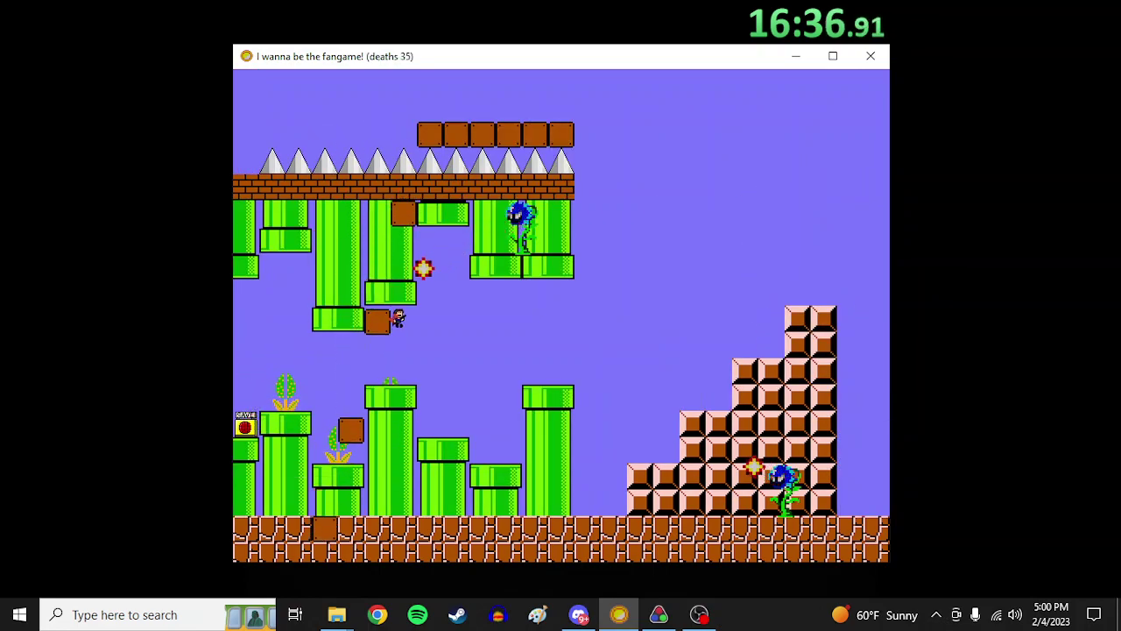
pyautogui.press('Right')
pyautogui.press('shift')
pyautogui.press('Right')
pyautogui.press('Right')
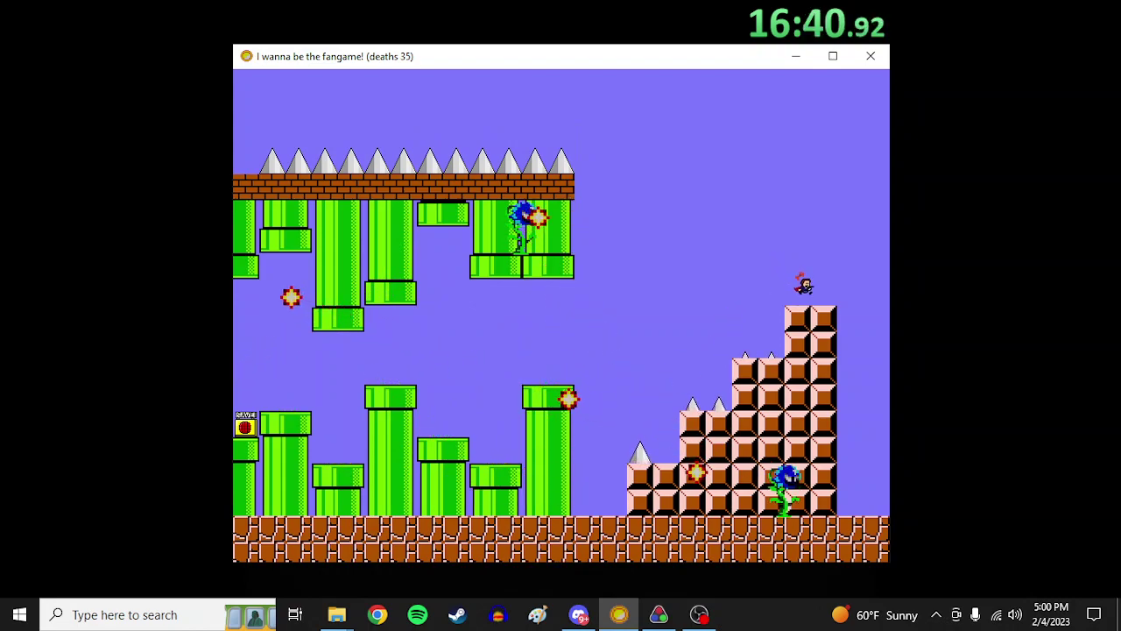
pyautogui.press('Right')
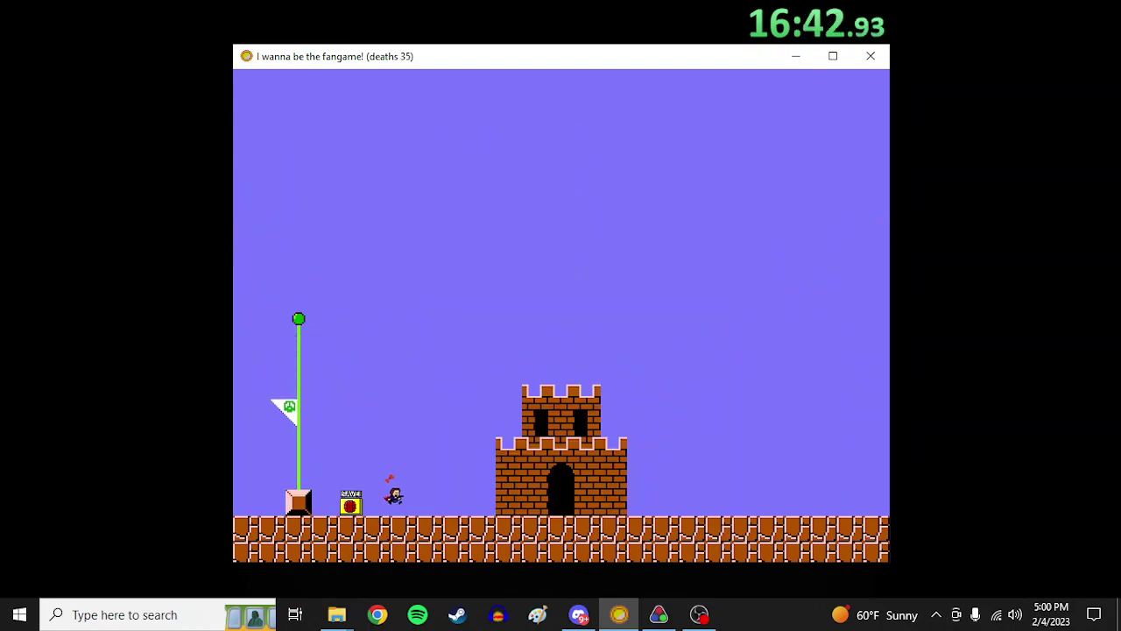
# Pass the fire bars and ride the moving orange platforms via the brick pillar
pyautogui.press('Right')
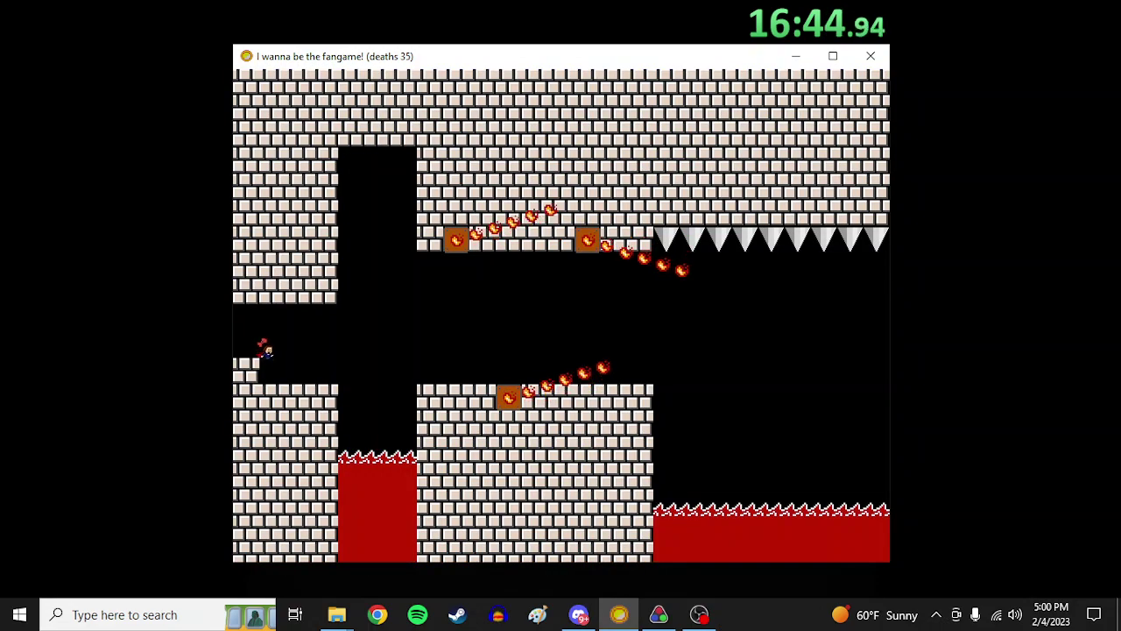
pyautogui.press('Right')
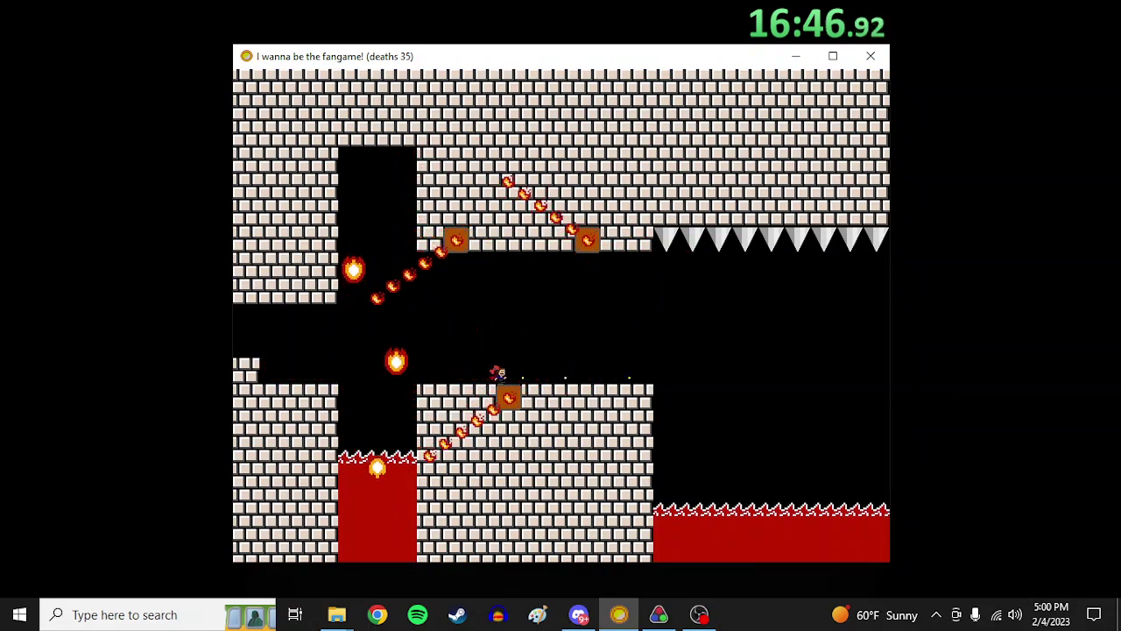
pyautogui.press('Right')
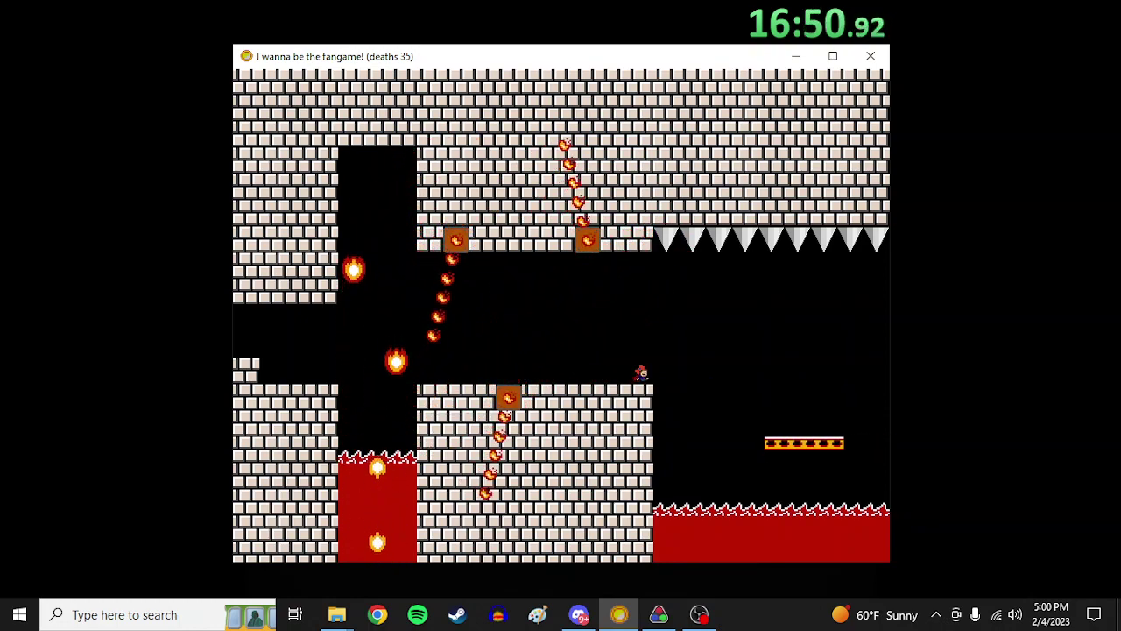
pyautogui.press('Right')
pyautogui.press('shift')
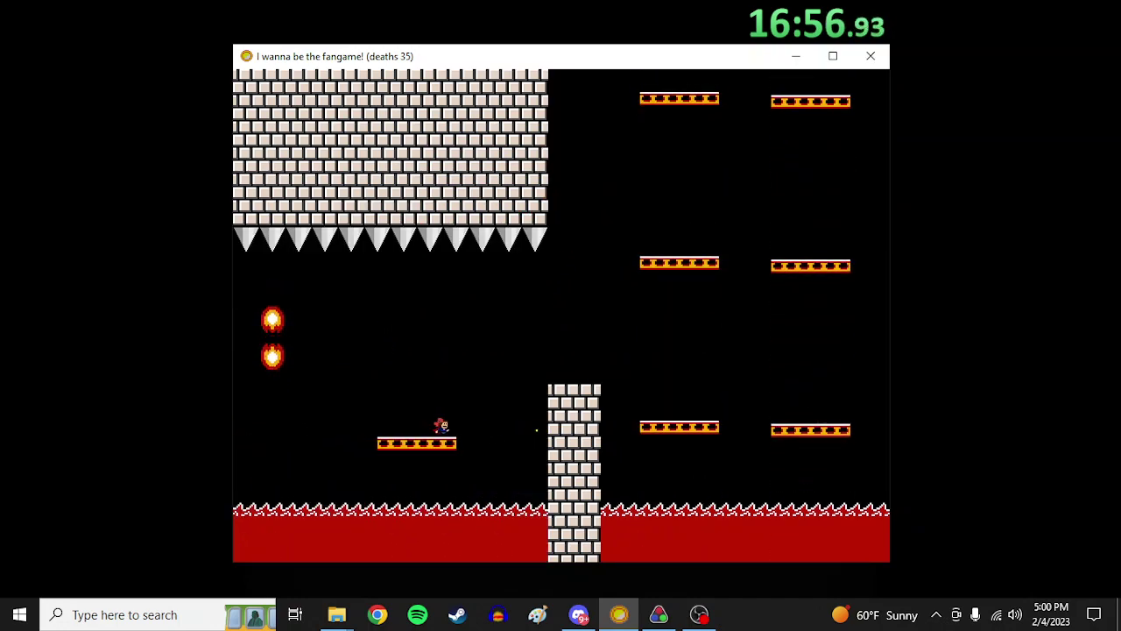
pyautogui.press('shift')
pyautogui.press('Right')
pyautogui.press('shift')
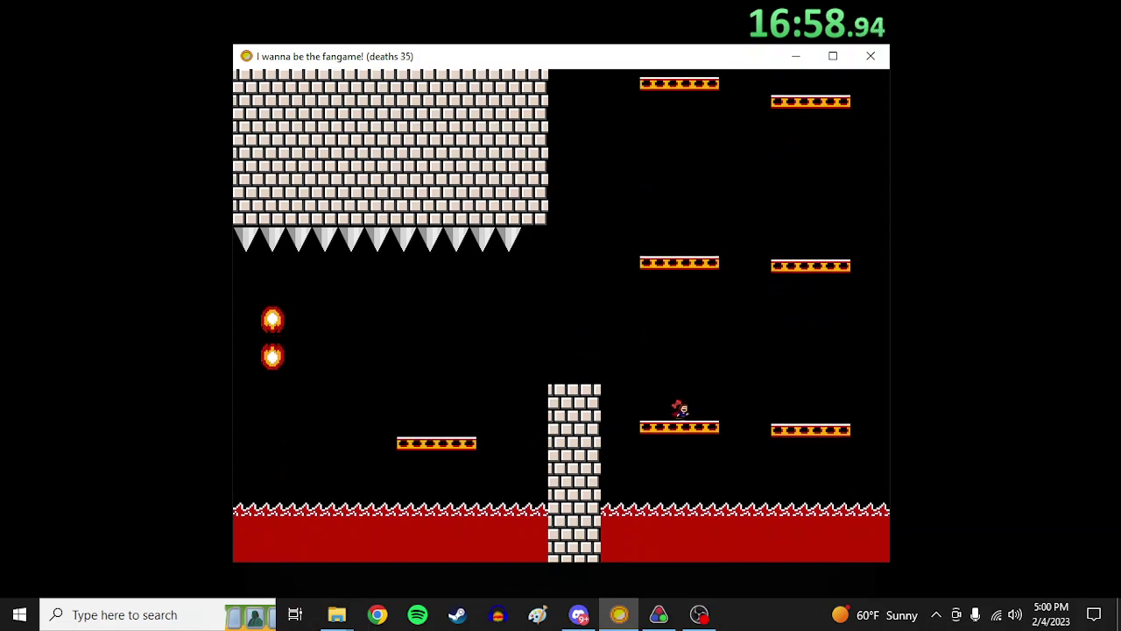
pyautogui.press('Right')
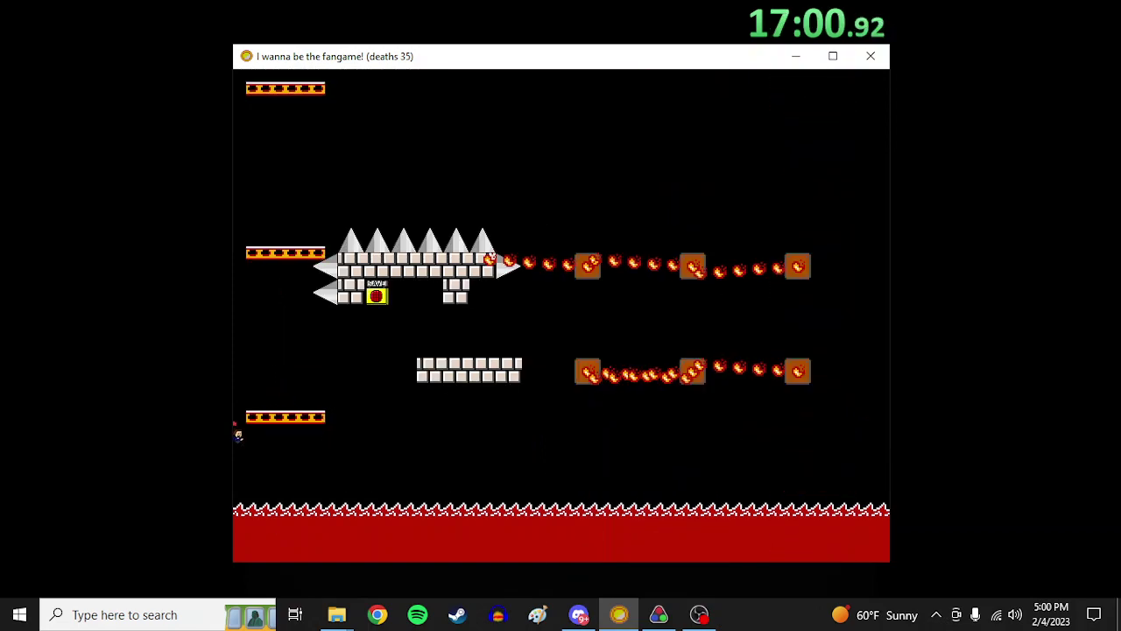
# Climb beneath the spiked bricks and get past the fireball columns after a retry
pyautogui.press('Right')
pyautogui.press('shift')
pyautogui.press('shift')
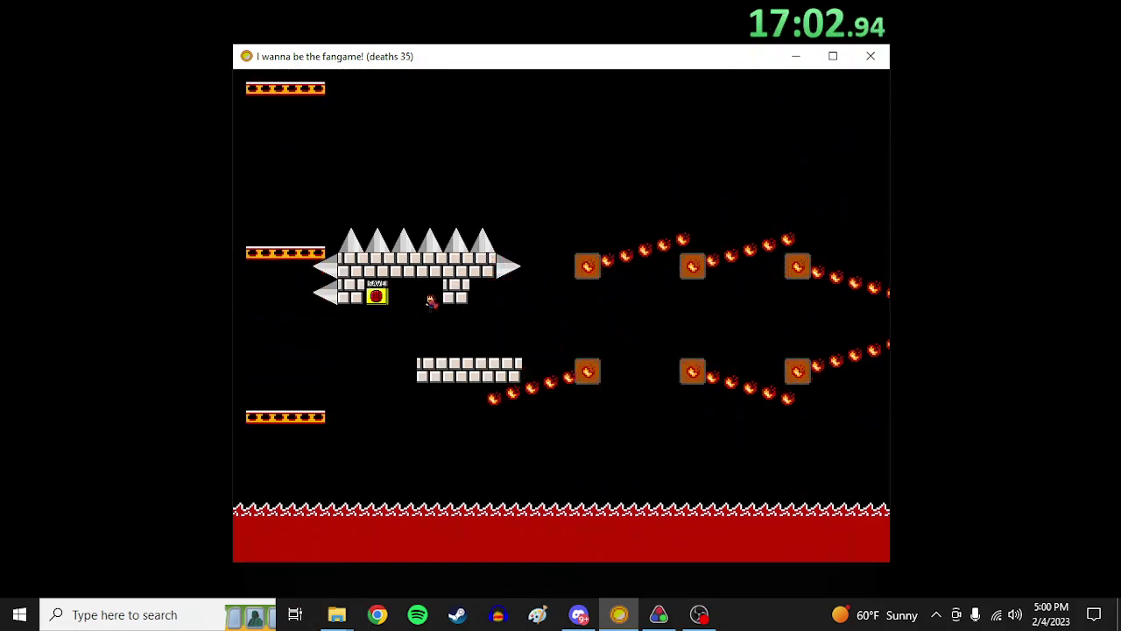
pyautogui.press('Right')
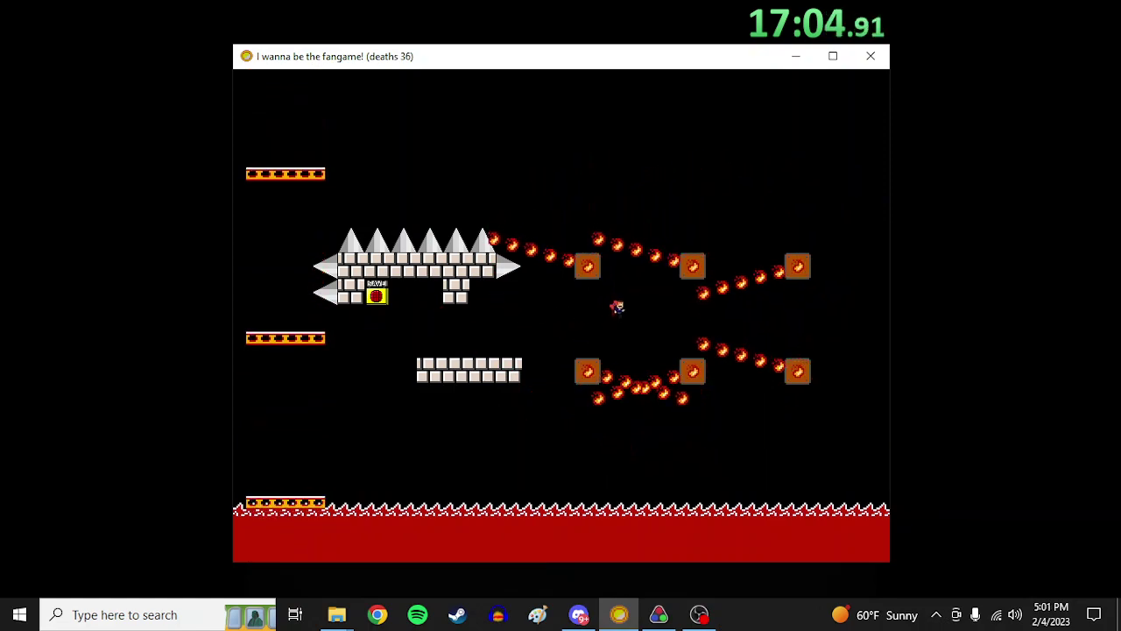
pyautogui.press('Right')
pyautogui.press('r')
pyautogui.press('Right')
pyautogui.press('Right')
pyautogui.press('shift')
pyautogui.press('Right')
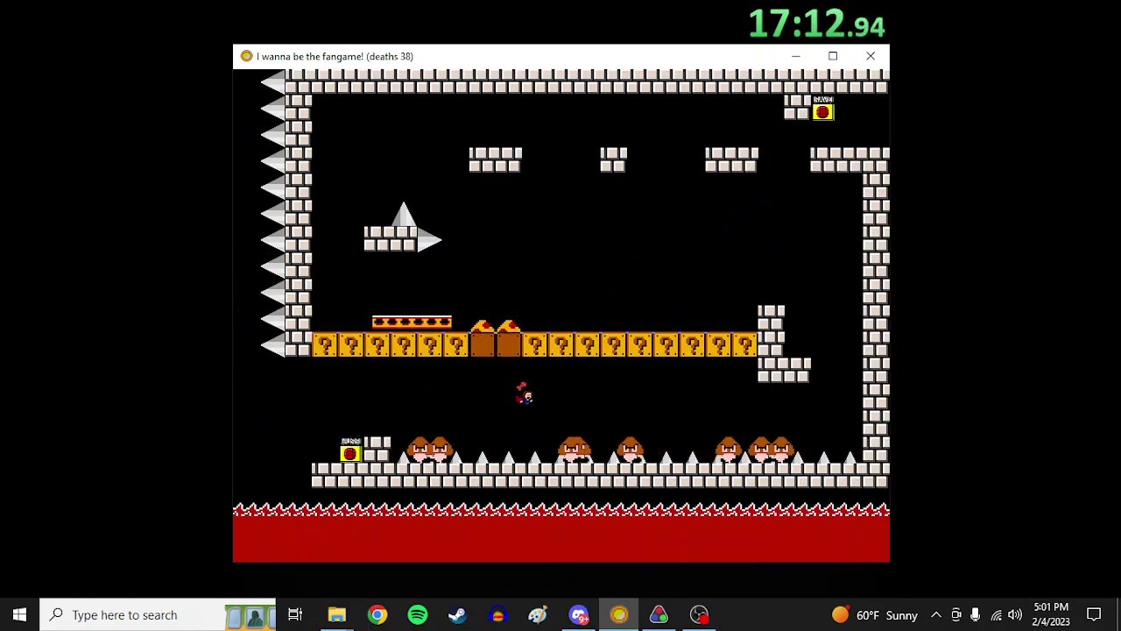
# Jump to the question-block row, ride the moving platform left, and run along the top to the spike room
pyautogui.press('Right')
pyautogui.press('shift')
pyautogui.press('Left')
pyautogui.press('Left')
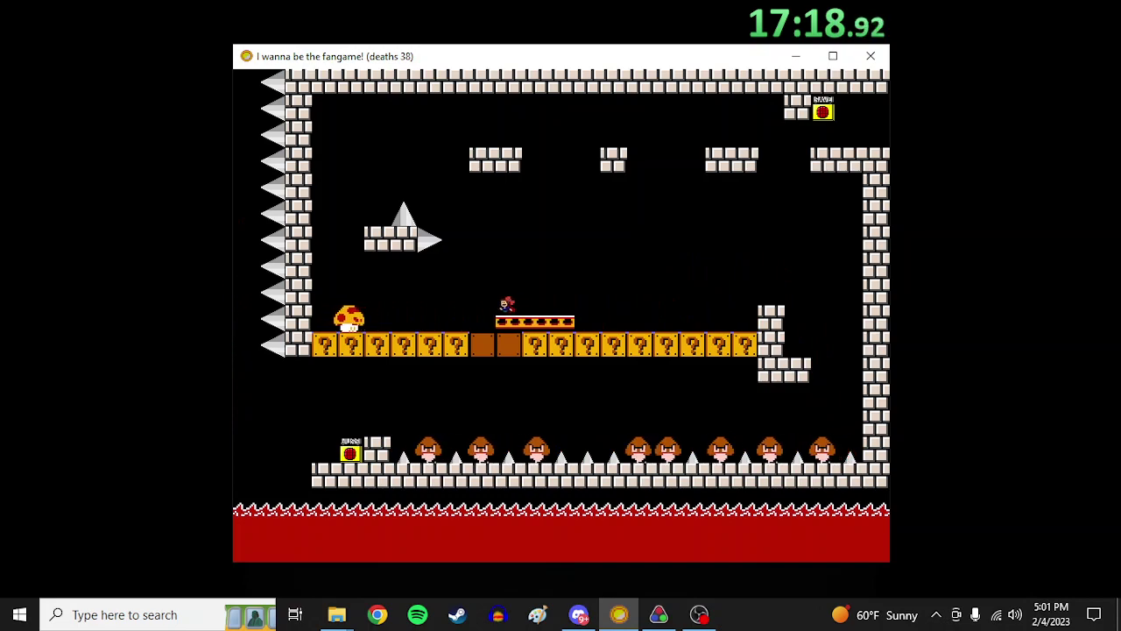
pyautogui.press('shift')
pyautogui.press('shift')
pyautogui.press('Left')
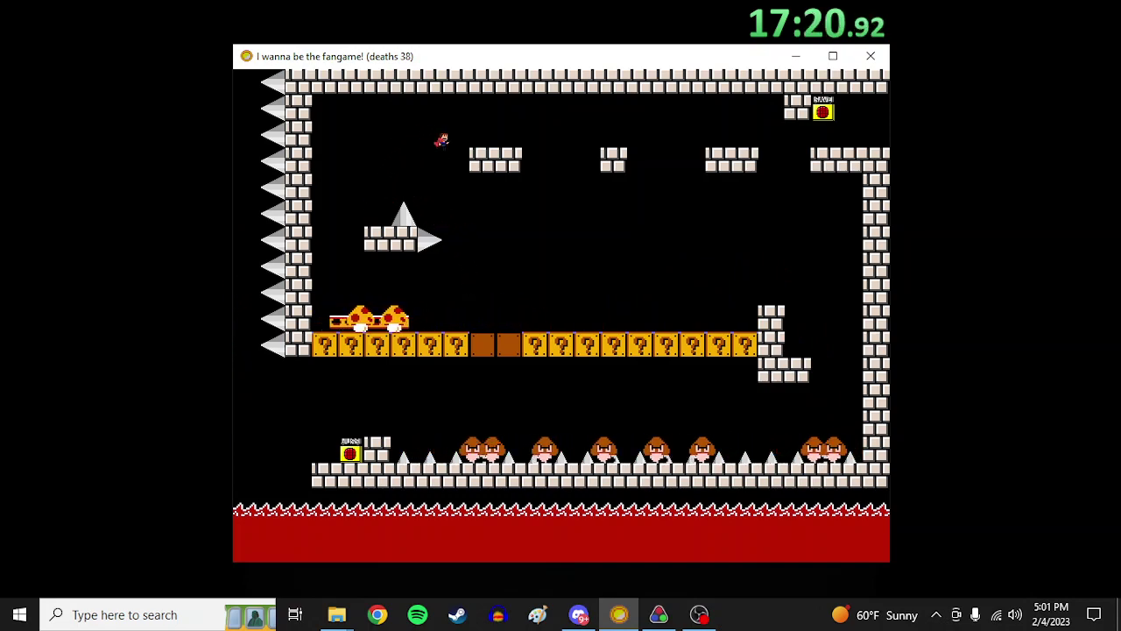
pyautogui.press('Right')
pyautogui.press('Right')
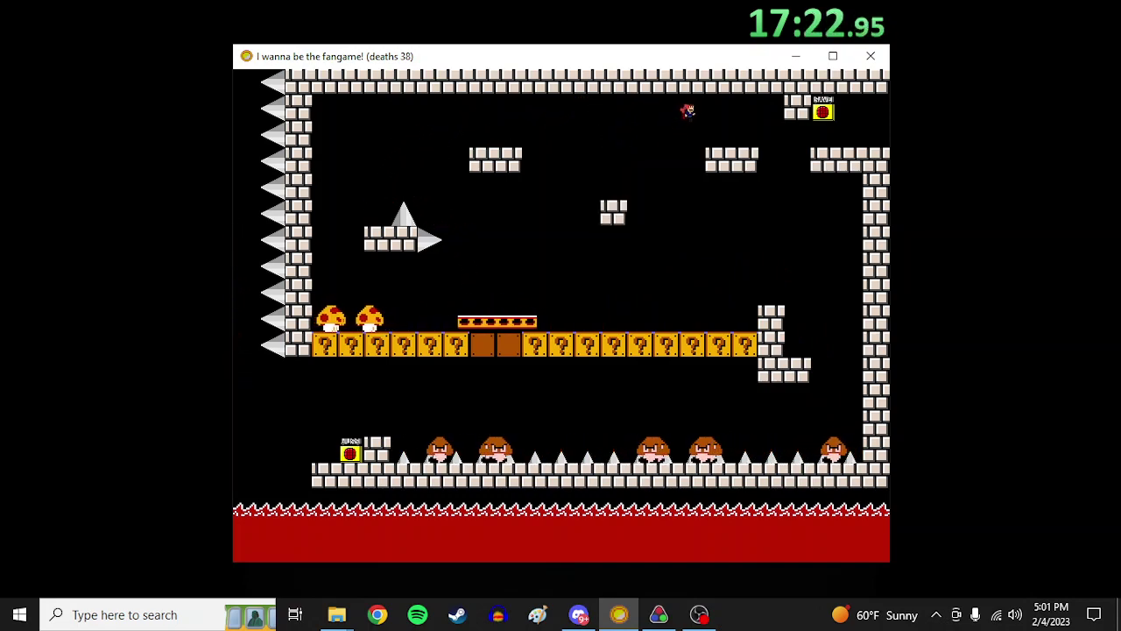
pyautogui.press('Right')
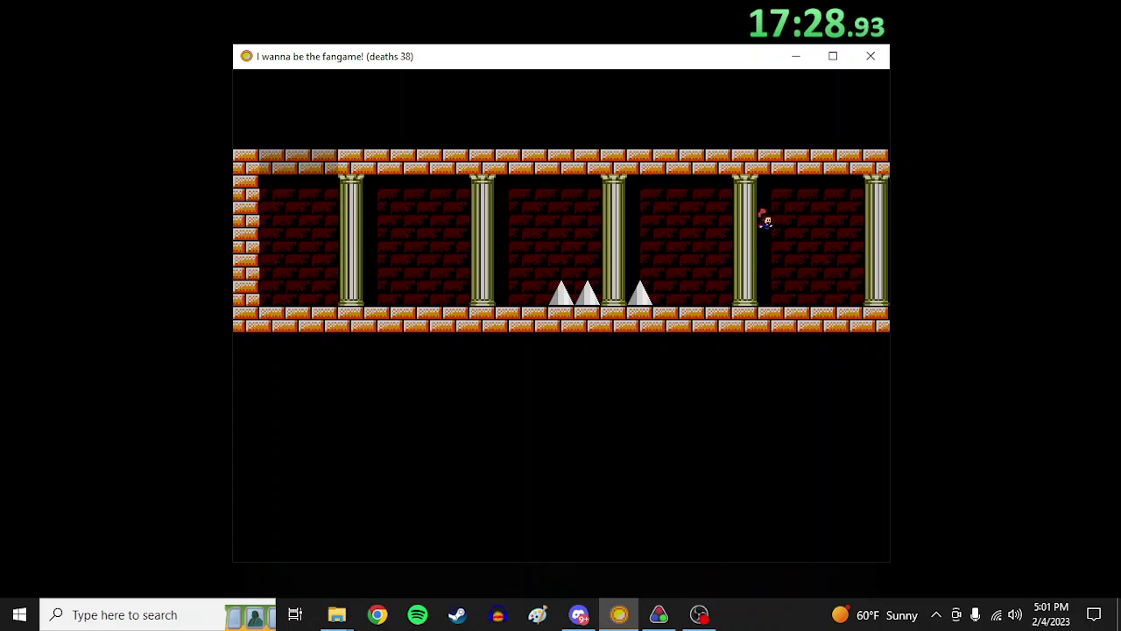
pyautogui.press('Right')
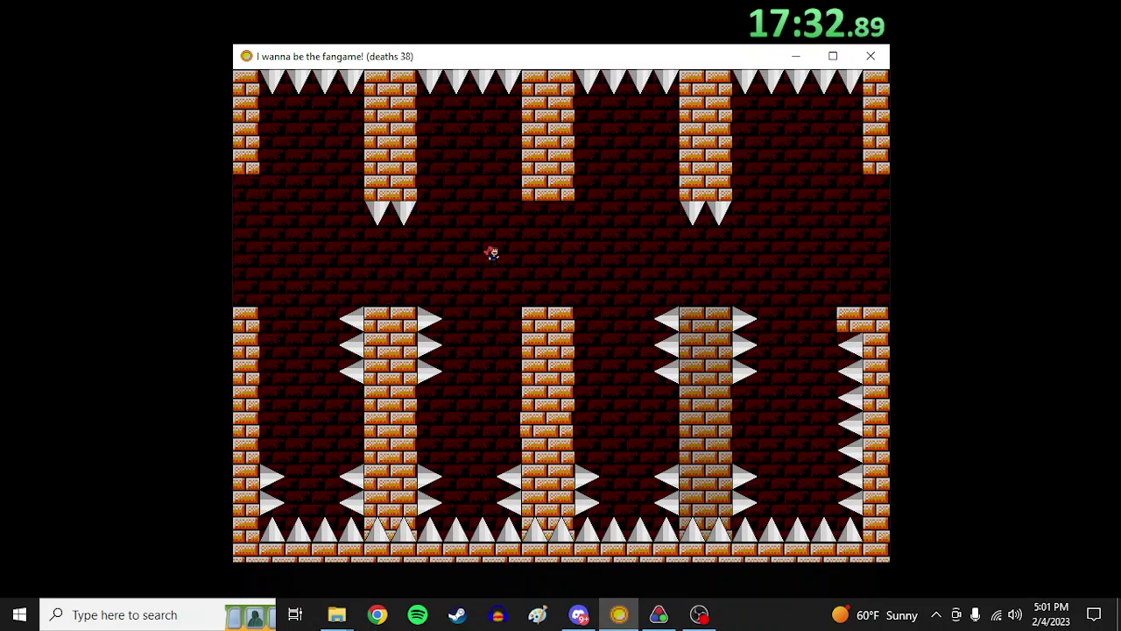
# Drop past the spike pillars, exit right and activate the save point
pyautogui.press('Right')
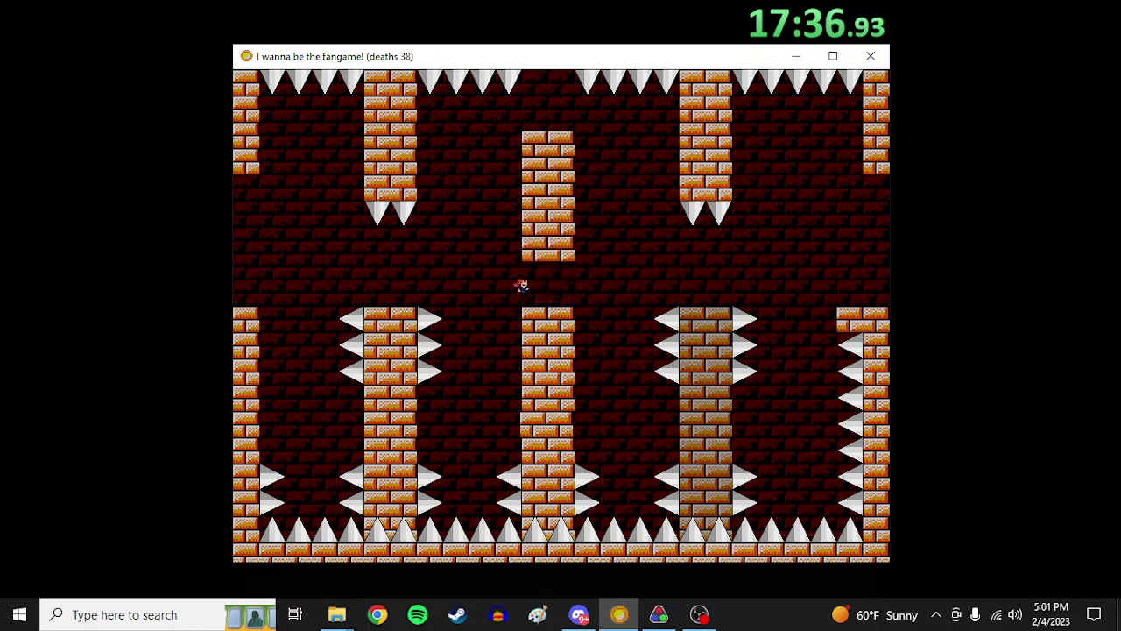
pyautogui.press('Right')
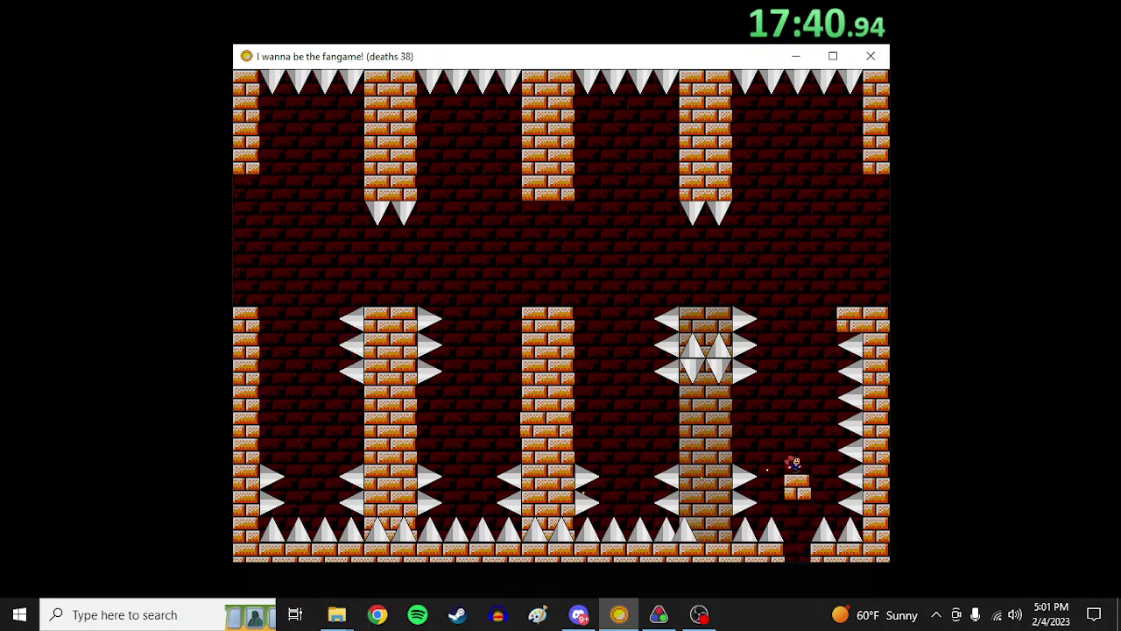
pyautogui.press('Right')
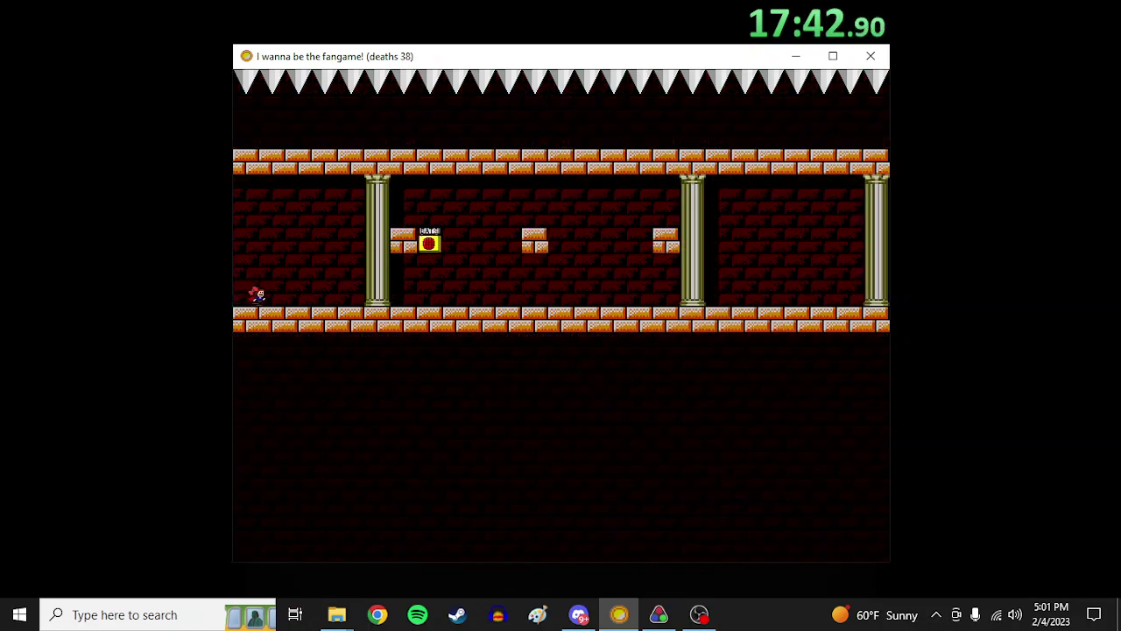
pyautogui.press('z')
pyautogui.press('Right')
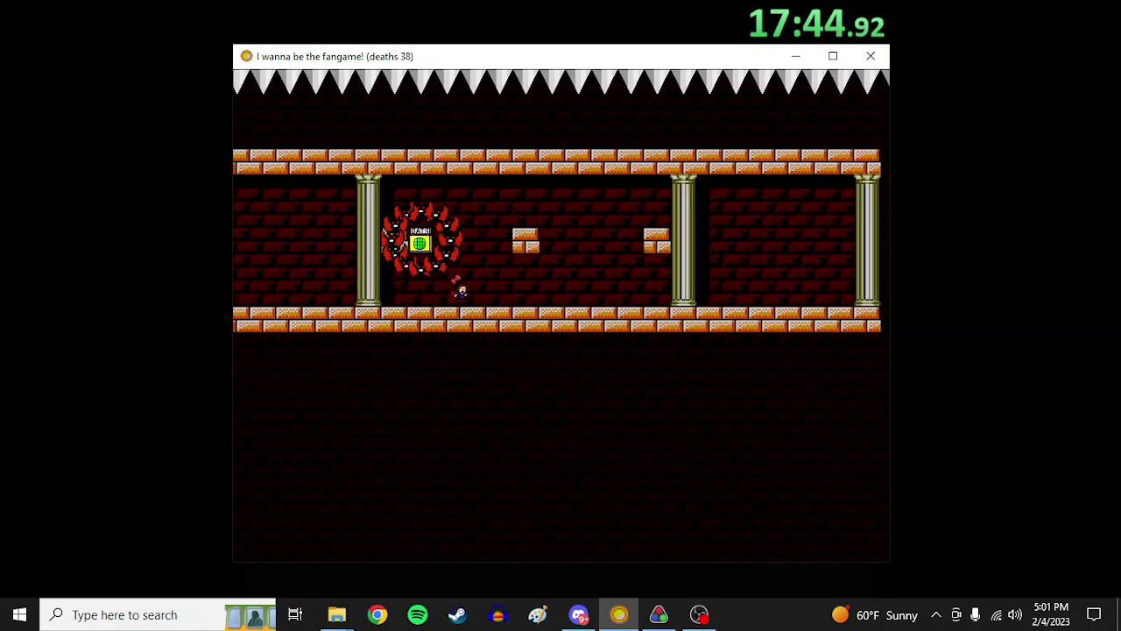
# Walk right as the level scrolls and leap between the first pillar tops
pyautogui.press('Right')
pyautogui.press('Right')
pyautogui.press('shift')
pyautogui.press('Left')
pyautogui.press('Right')
pyautogui.press('Right')
pyautogui.press('Right')
pyautogui.press('Right')
pyautogui.press('shift')
pyautogui.press('Right')
pyautogui.press('shift')
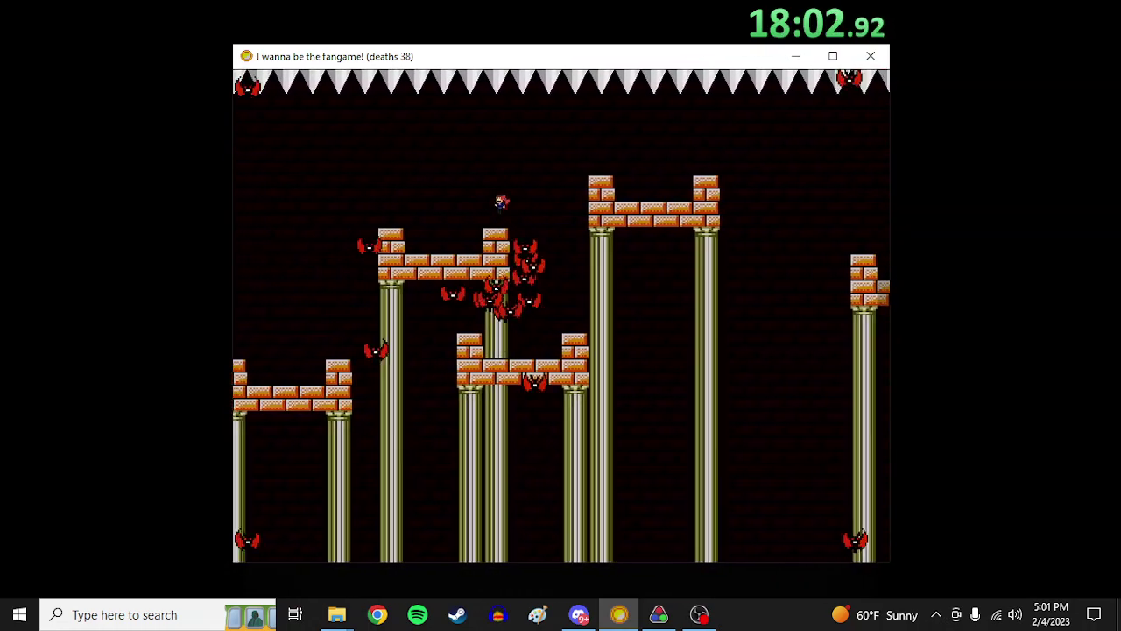
# After dying, re-save and walk right out of the first room
pyautogui.press('r')
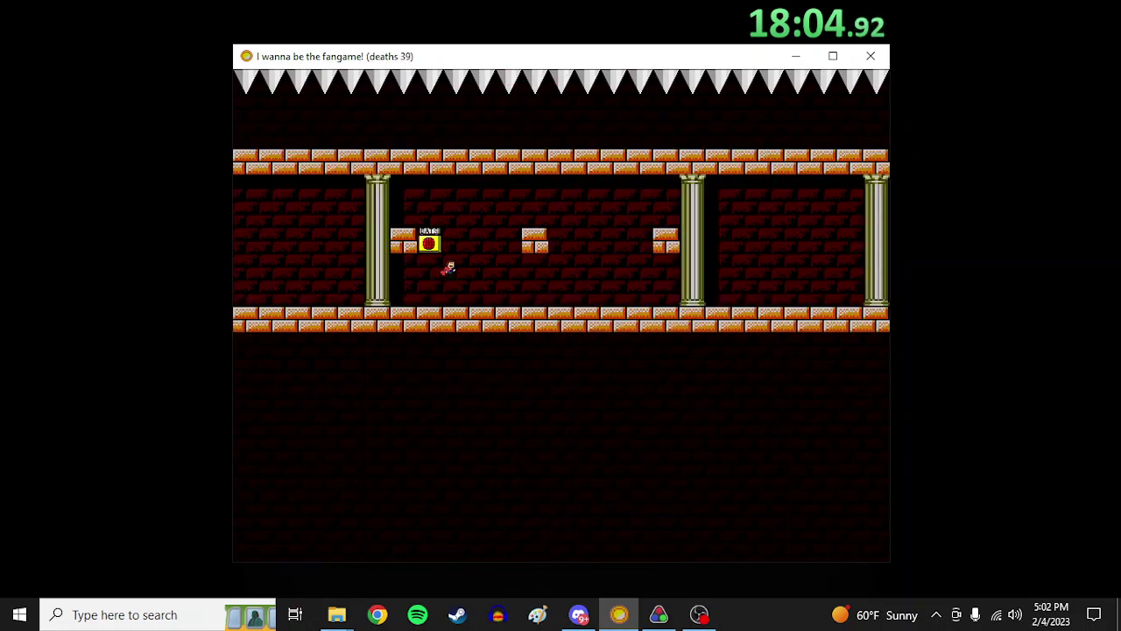
pyautogui.press('z')
pyautogui.press('Right')
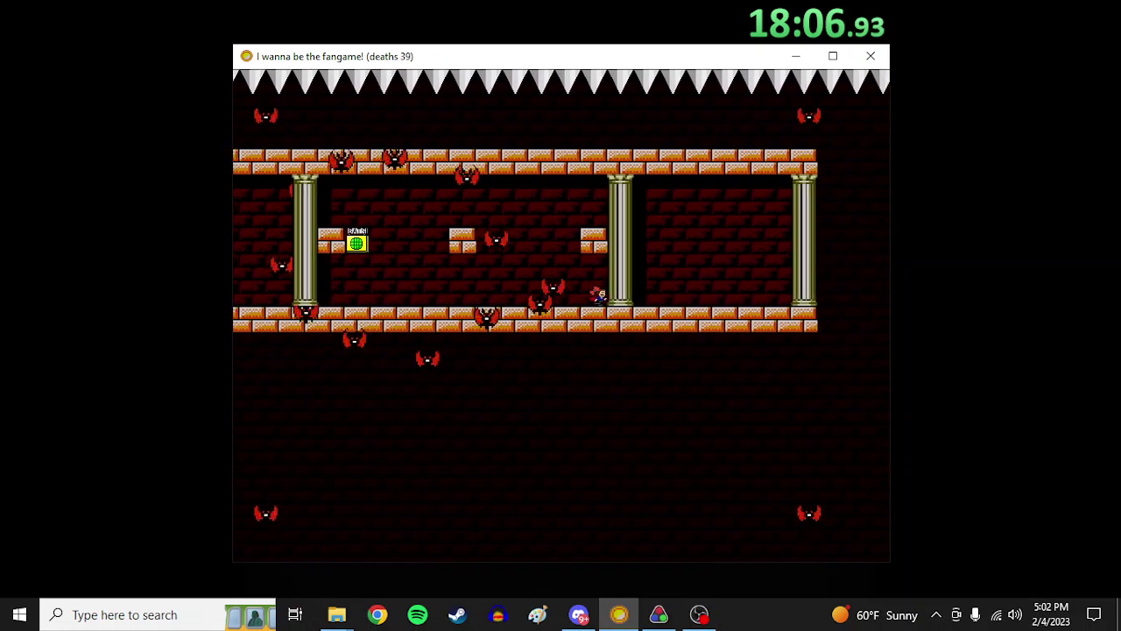
pyautogui.press('Right')
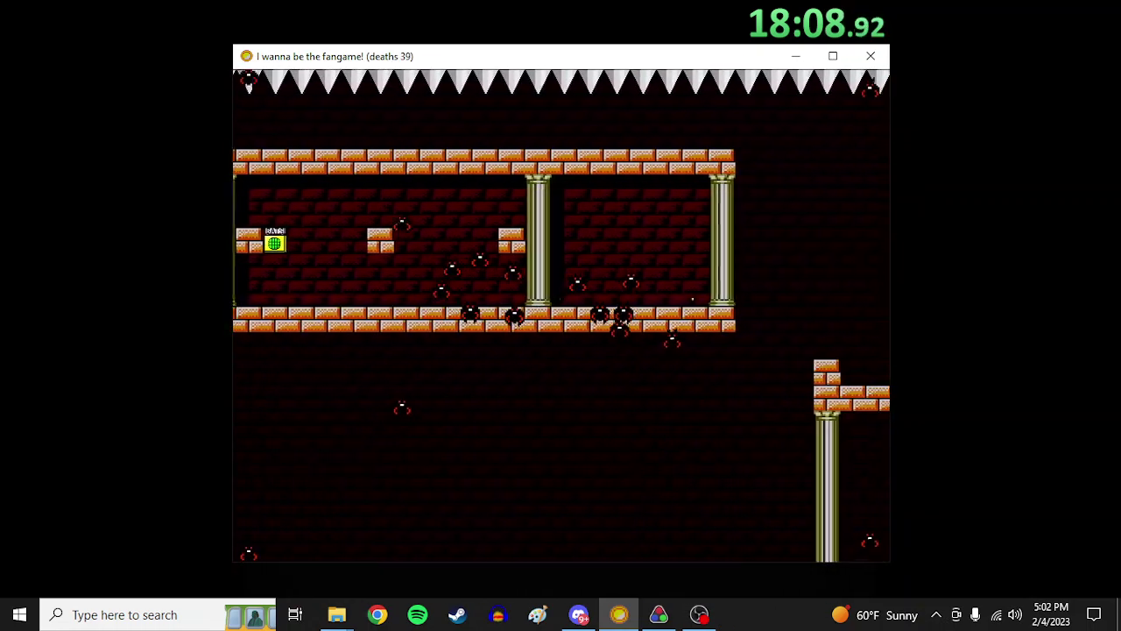
pyautogui.press('Right')
pyautogui.press('shift')
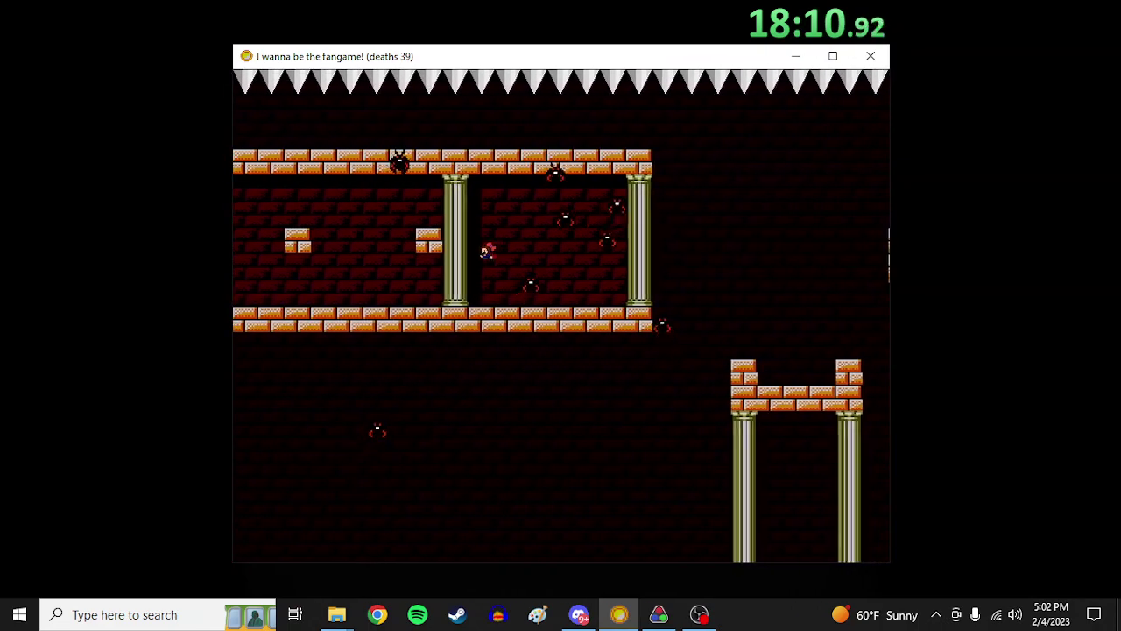
pyautogui.press('Left')
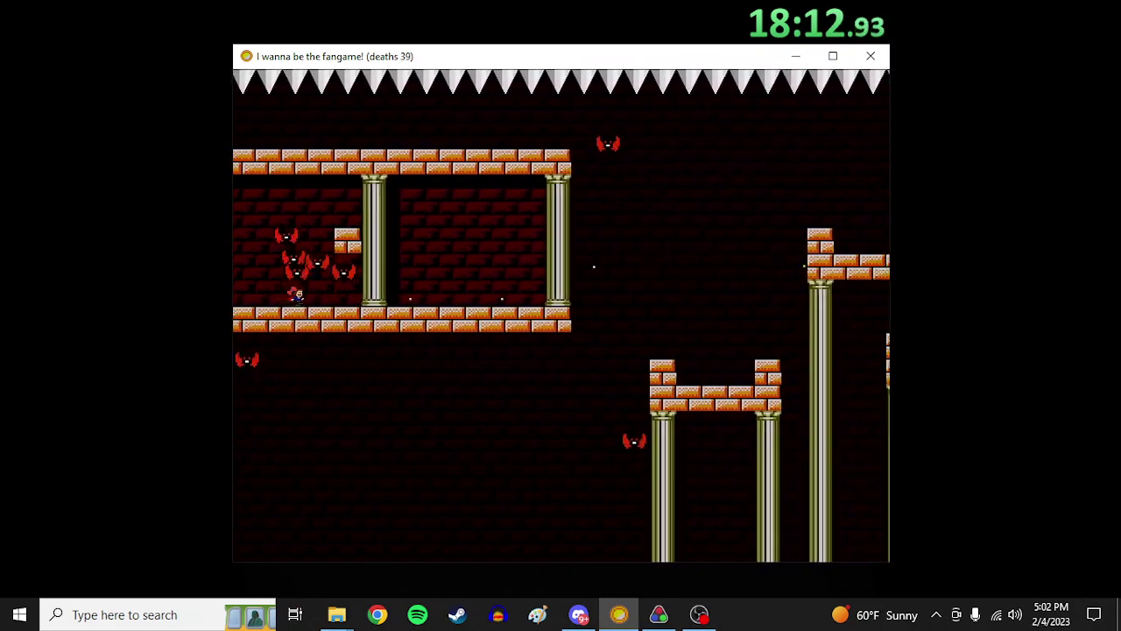
pyautogui.press('Right')
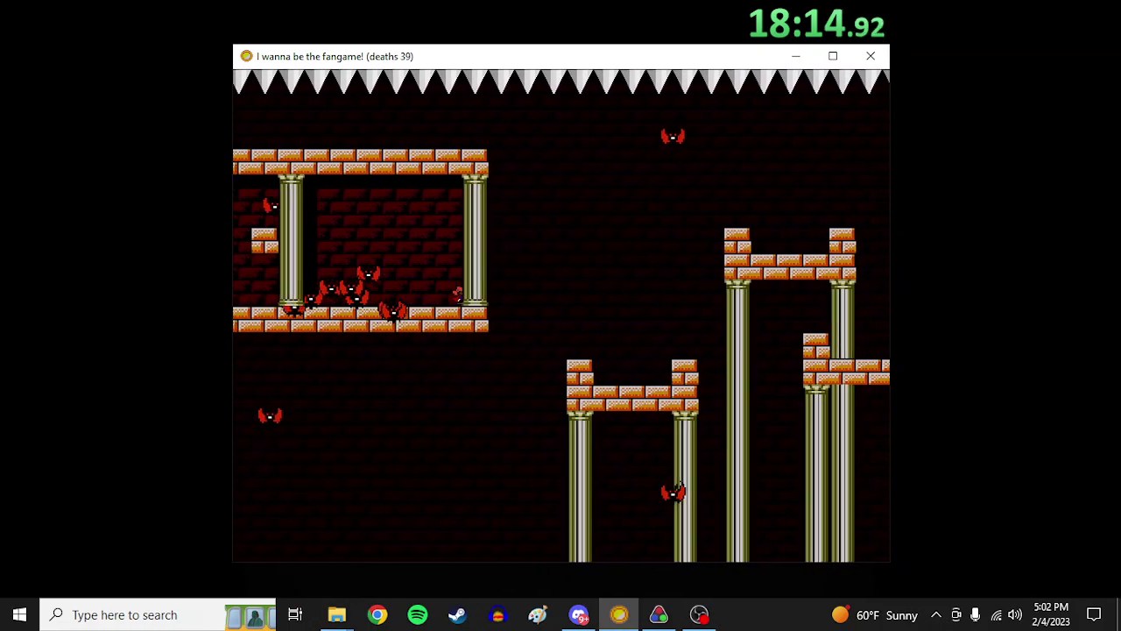
pyautogui.press('Left')
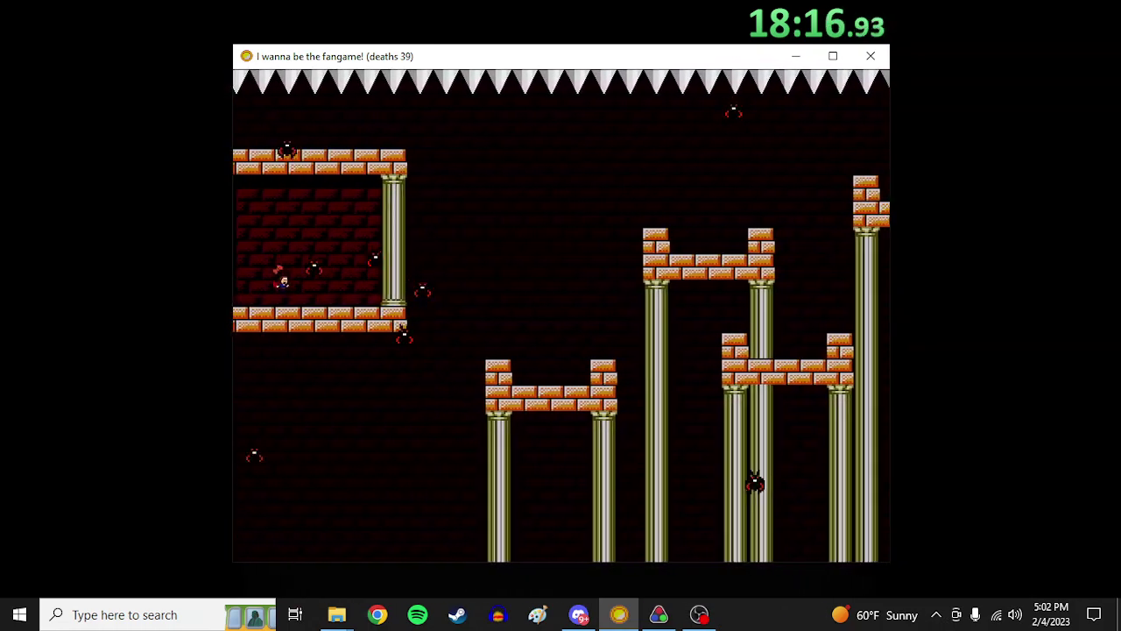
# Jump up between the first pillars and across the upper brick towers
pyautogui.press('Right')
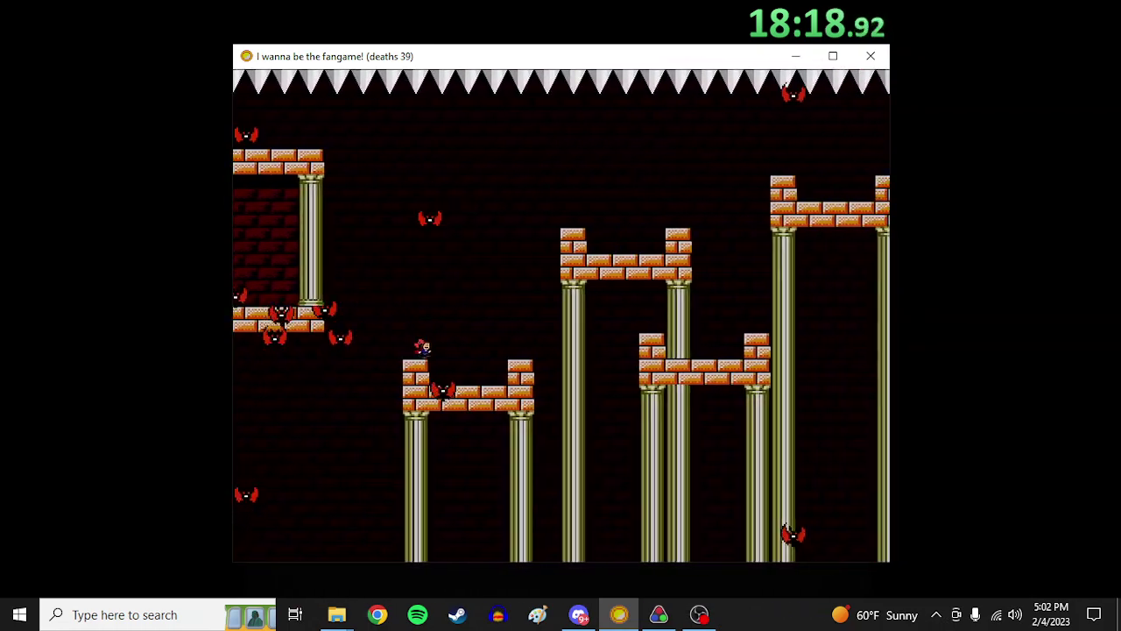
pyautogui.press('Right')
pyautogui.press('shift')
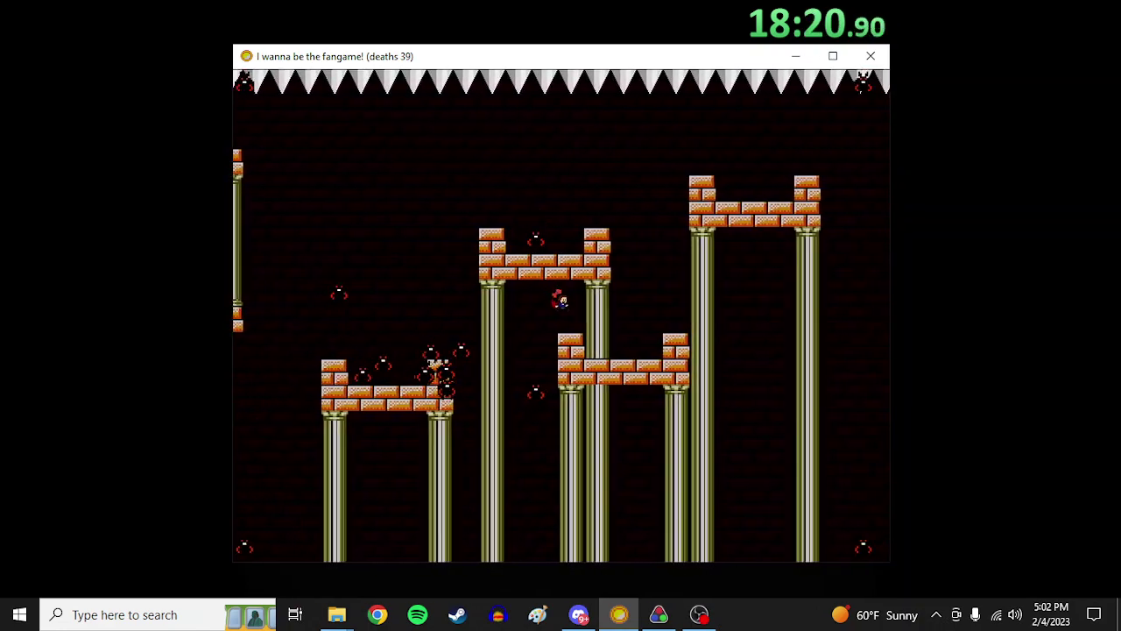
pyautogui.press('Right')
pyautogui.press('shift')
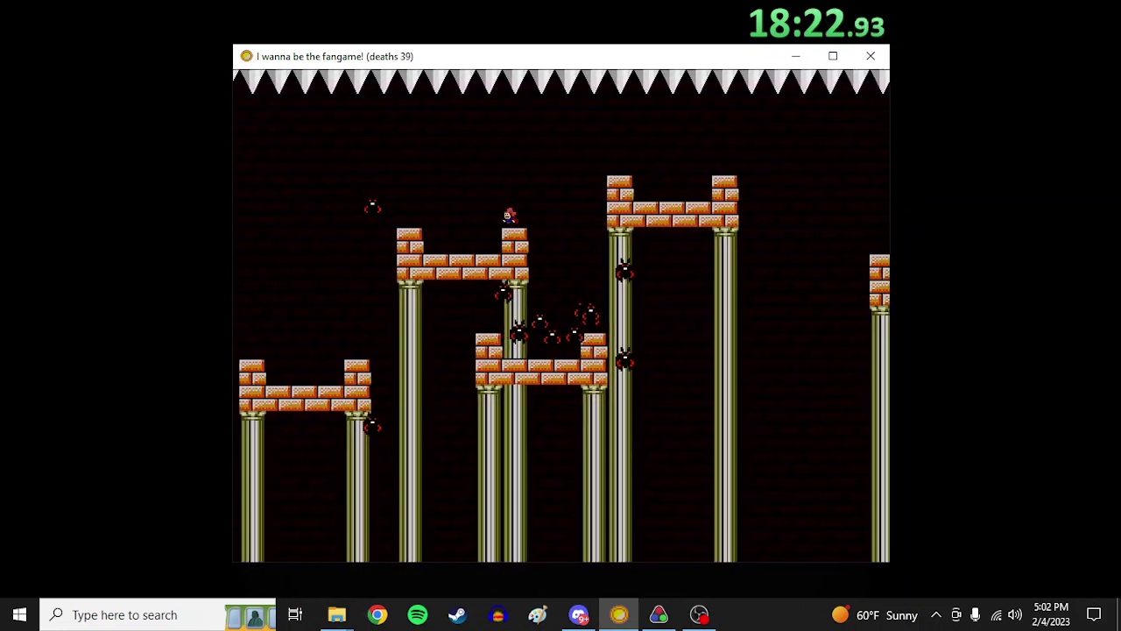
pyautogui.press('shift')
pyautogui.press('Right')
pyautogui.press('shift')
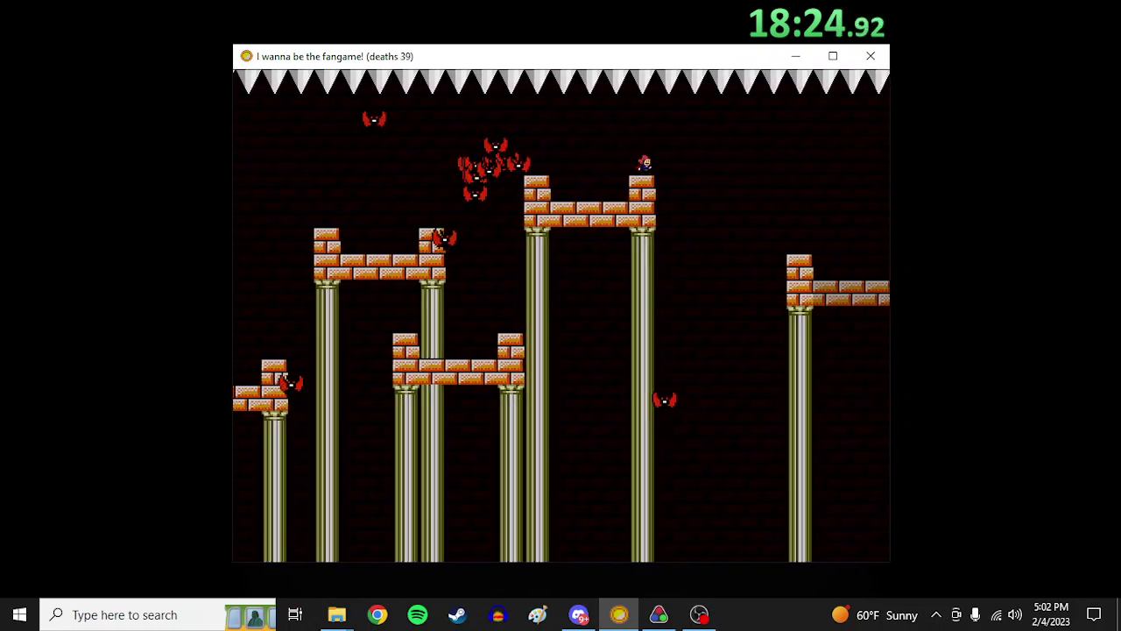
# Double-jump past the remaining towers, dodge the bats and drop down the brick shaft
pyautogui.press('shift')
pyautogui.press('Right')
pyautogui.press('shift')
pyautogui.press('shift')
pyautogui.press('Right')
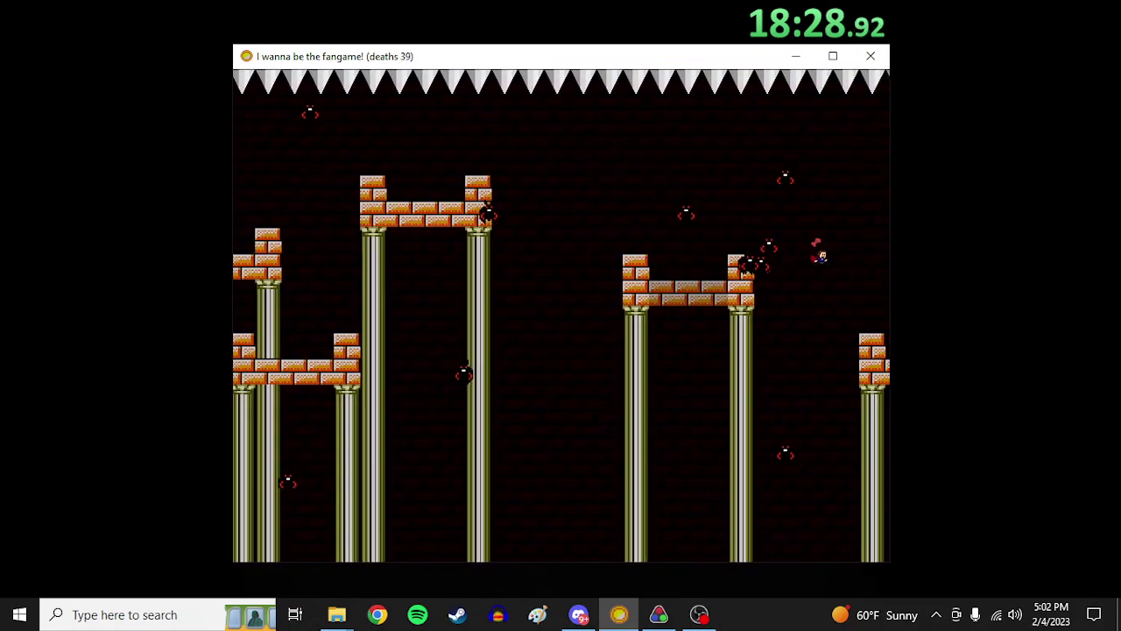
pyautogui.press('Right')
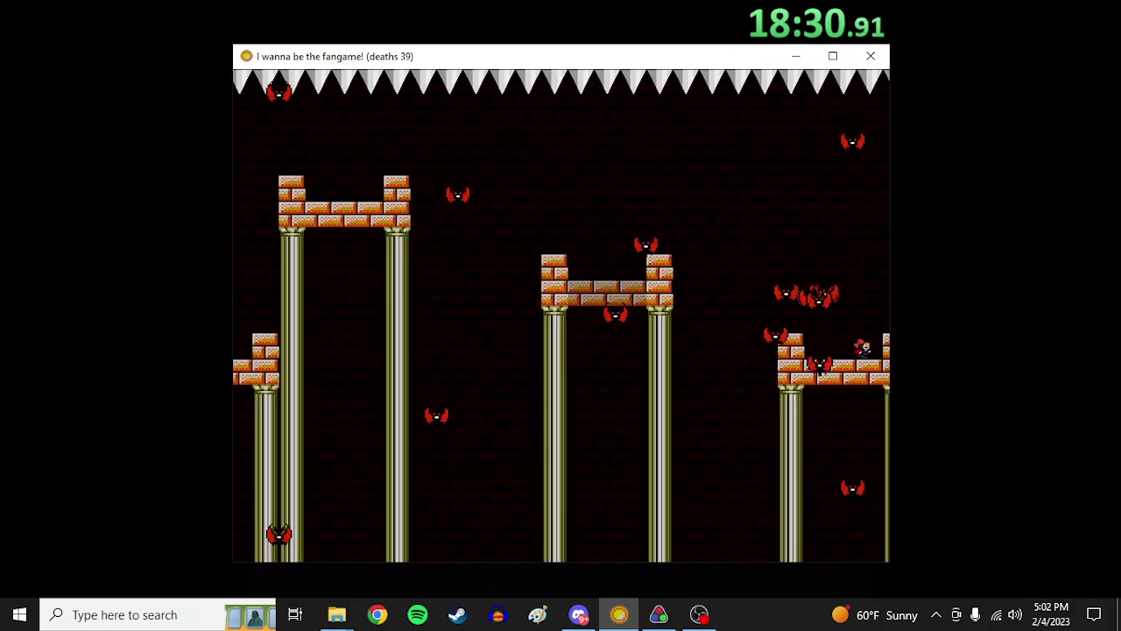
pyautogui.press('shift')
pyautogui.press('Left')
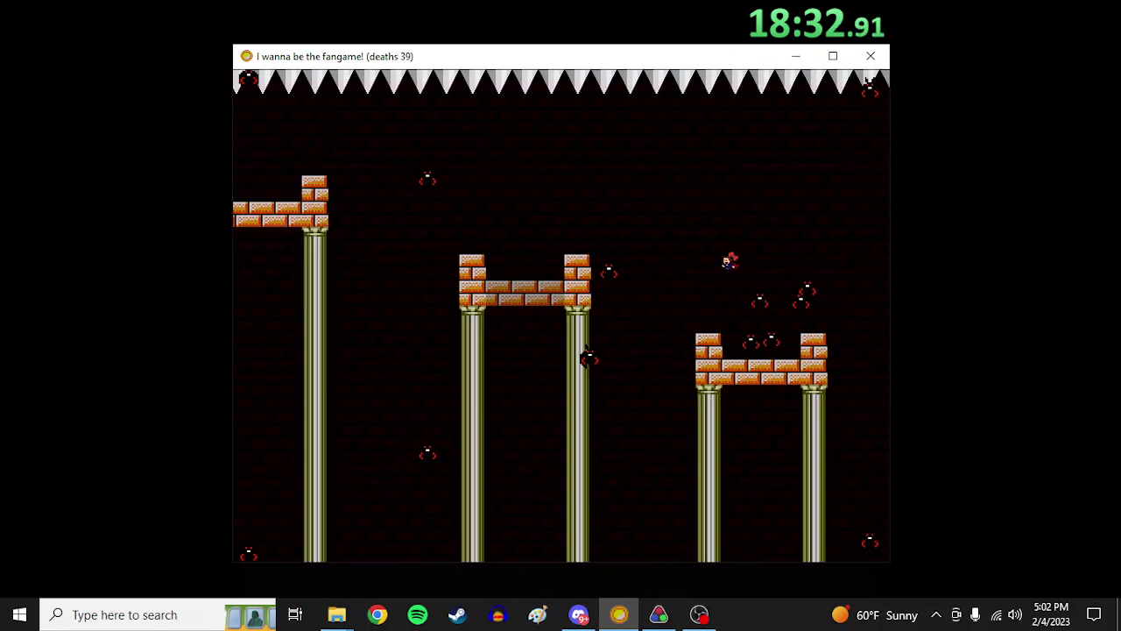
pyautogui.press('Right')
pyautogui.press('shift')
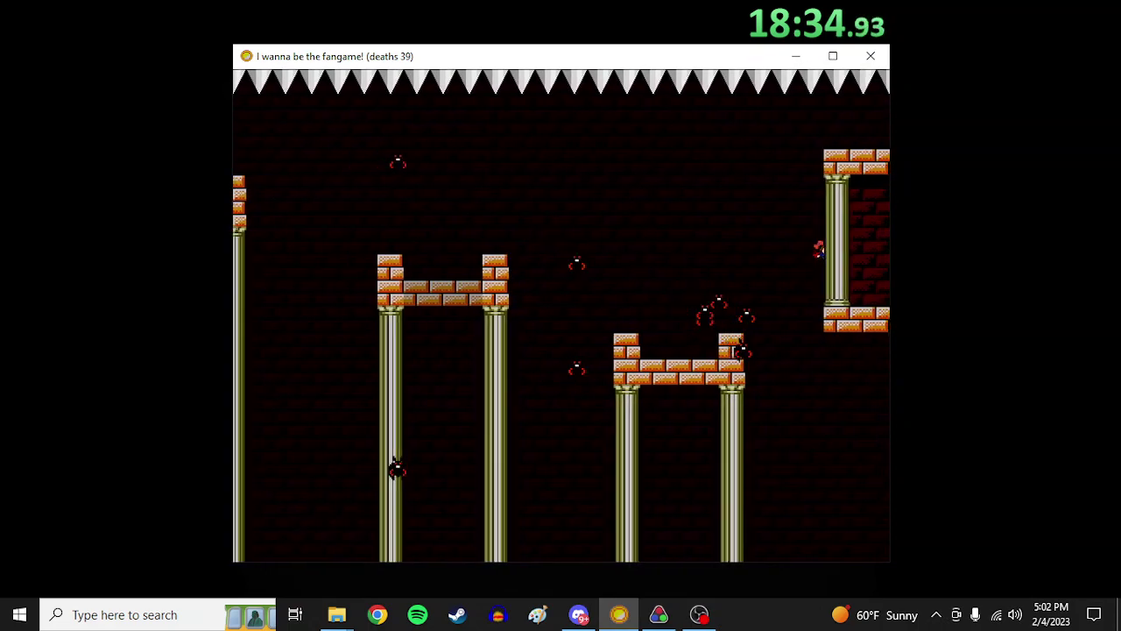
pyautogui.press('Right')
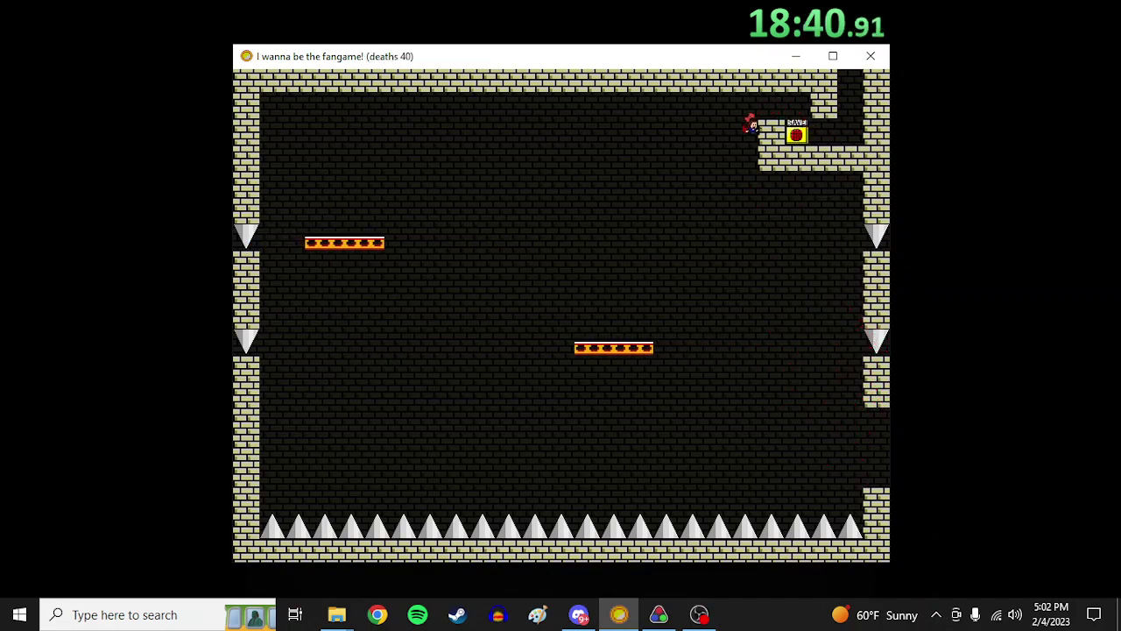
# Run right along the lava-lined platforms as they descend, then drop into the boss room
pyautogui.press('Right')
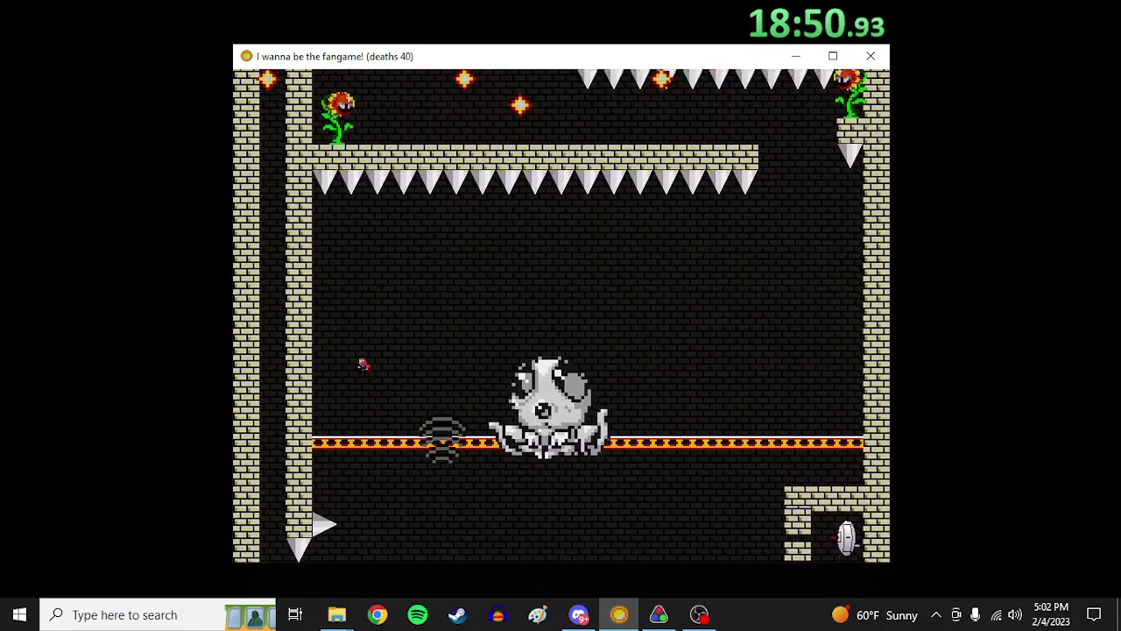
pyautogui.press('Right')
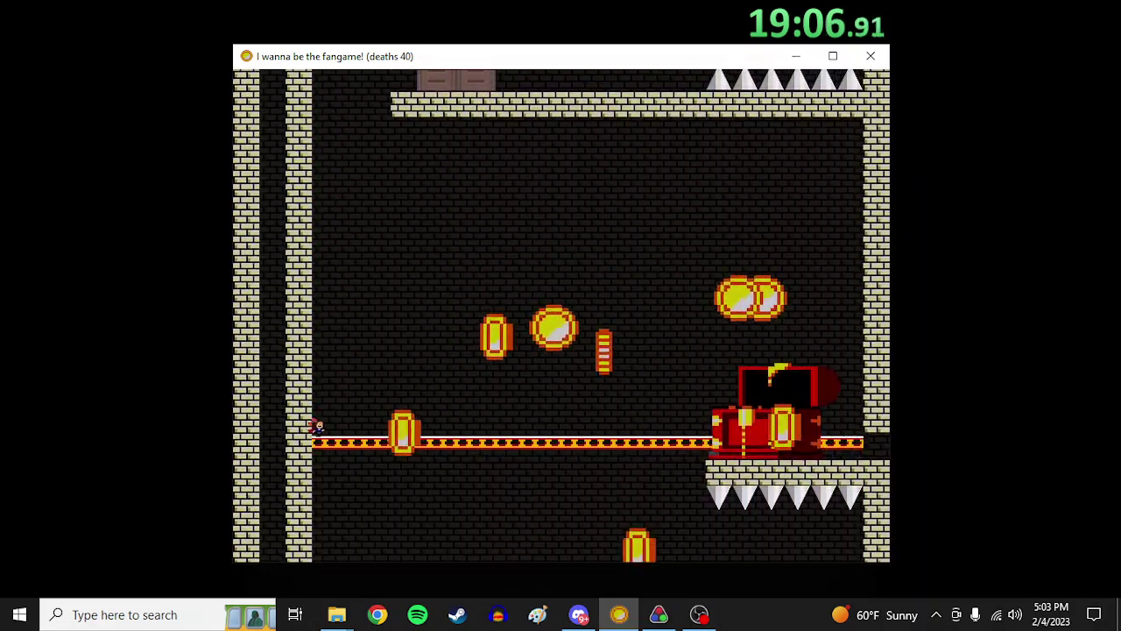
pyautogui.press('Right')
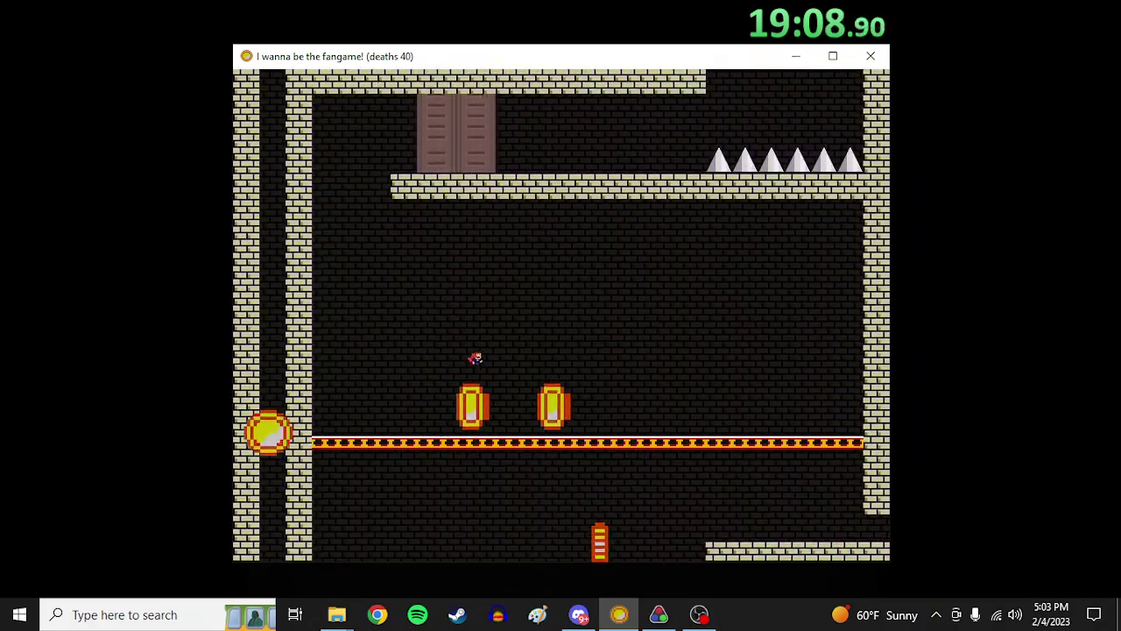
pyautogui.press('Right')
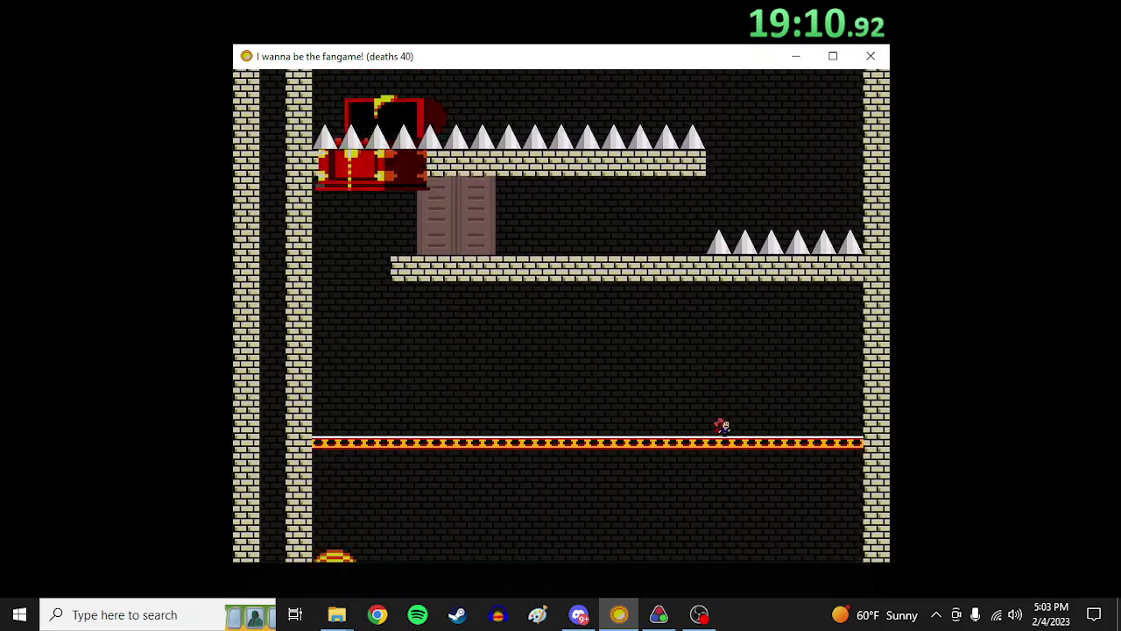
pyautogui.press('Right')
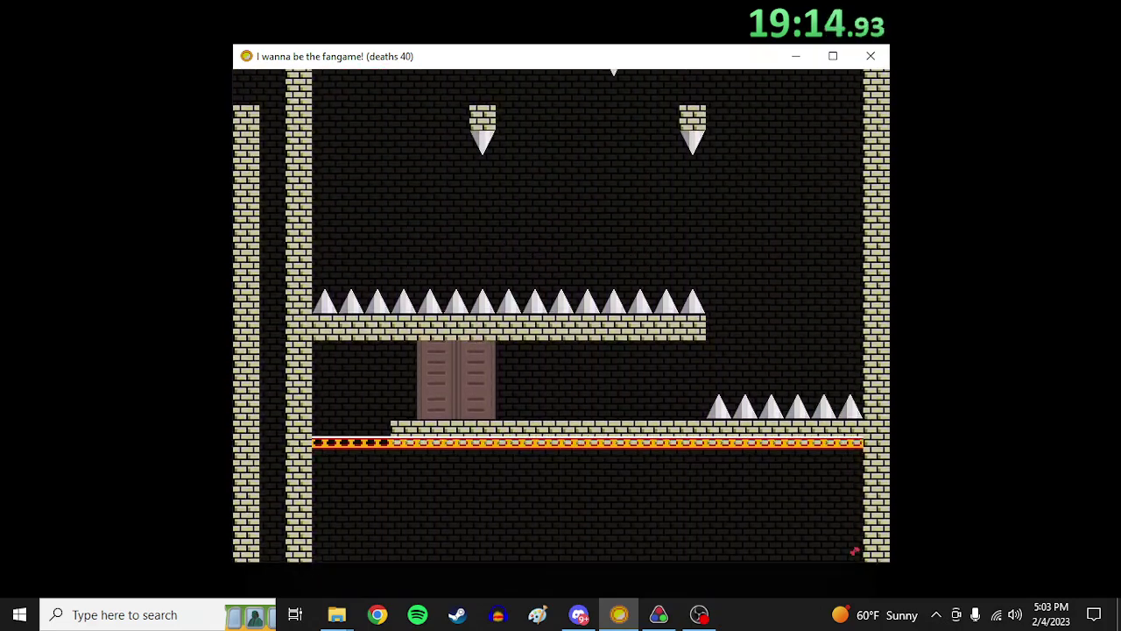
pyautogui.press('Right')
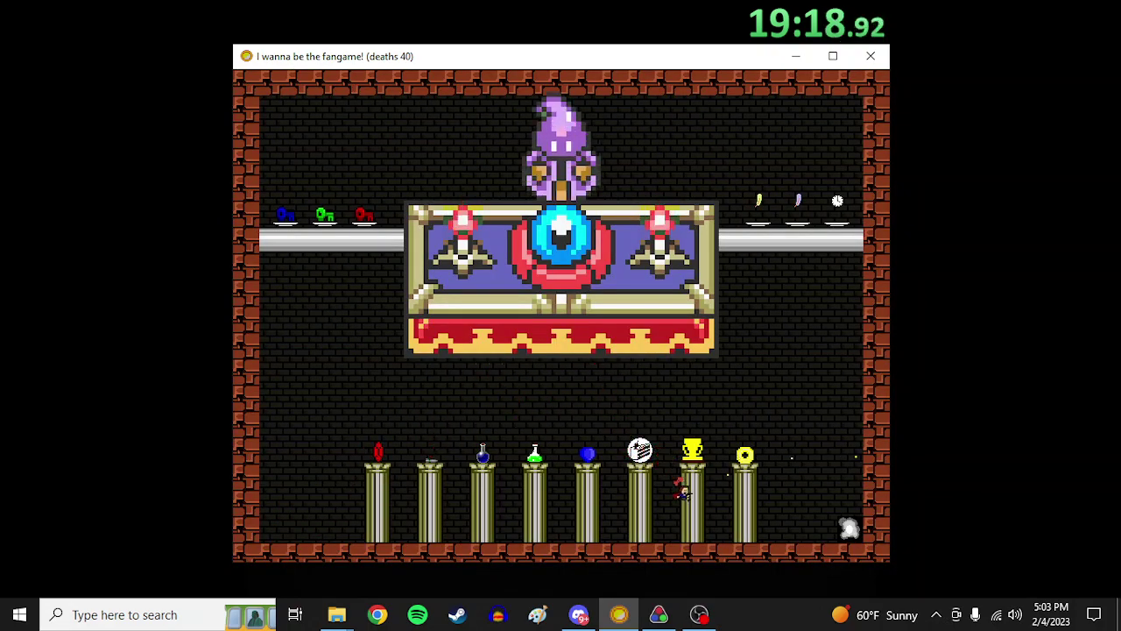
# Leave the boss room and cross the castle ledges past the falling spike blocks
pyautogui.press('Right')
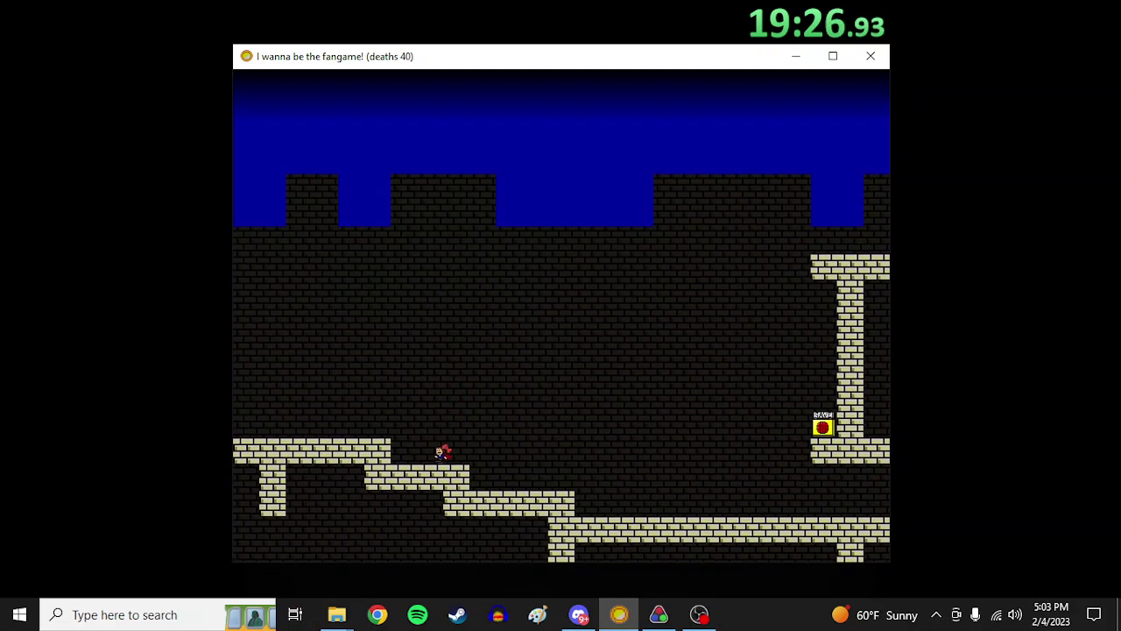
pyautogui.press('Left')
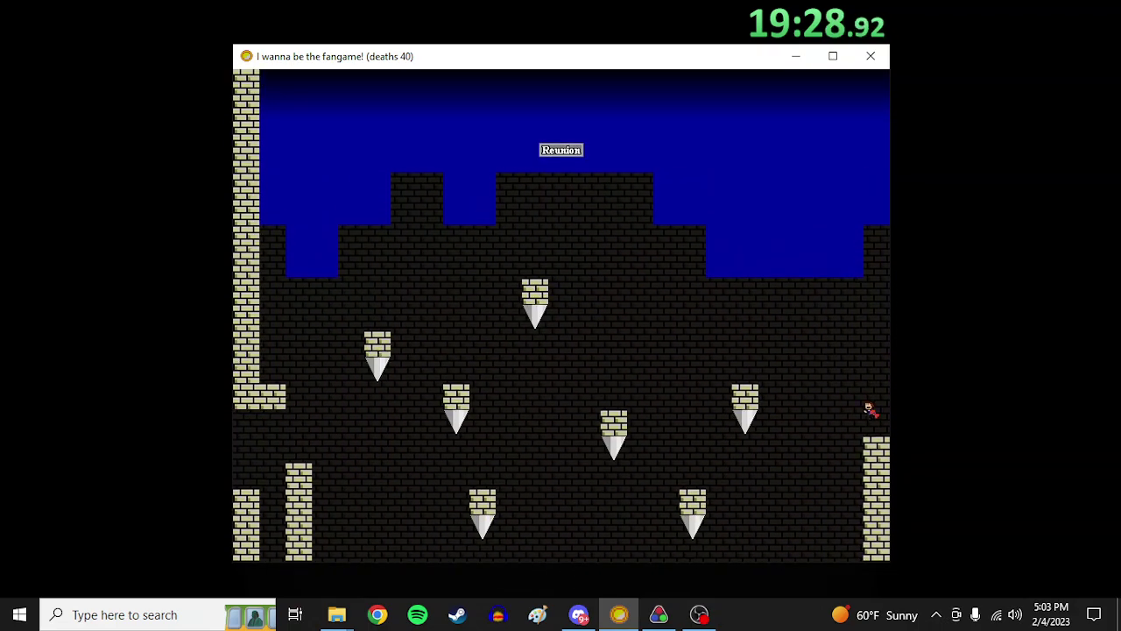
pyautogui.press('shift')
pyautogui.press('Left')
pyautogui.press('Left')
pyautogui.press('Left')
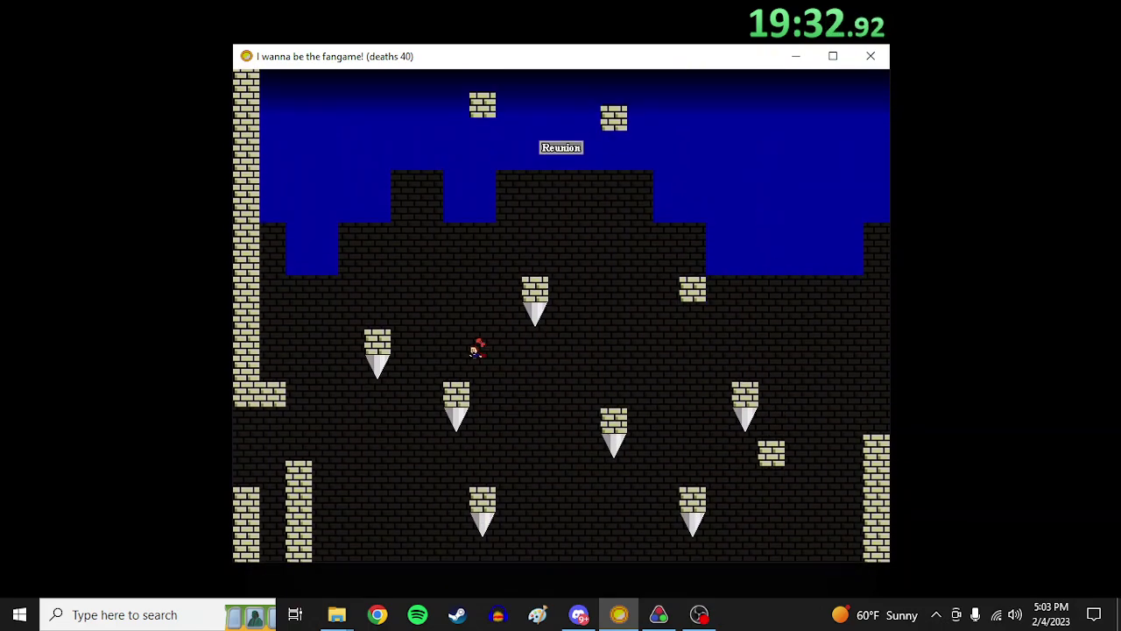
pyautogui.press('shift')
pyautogui.press('Left')
# Exit left and hop across the spike-floored room's floor spikes toward the brick tower
pyautogui.press('Left')
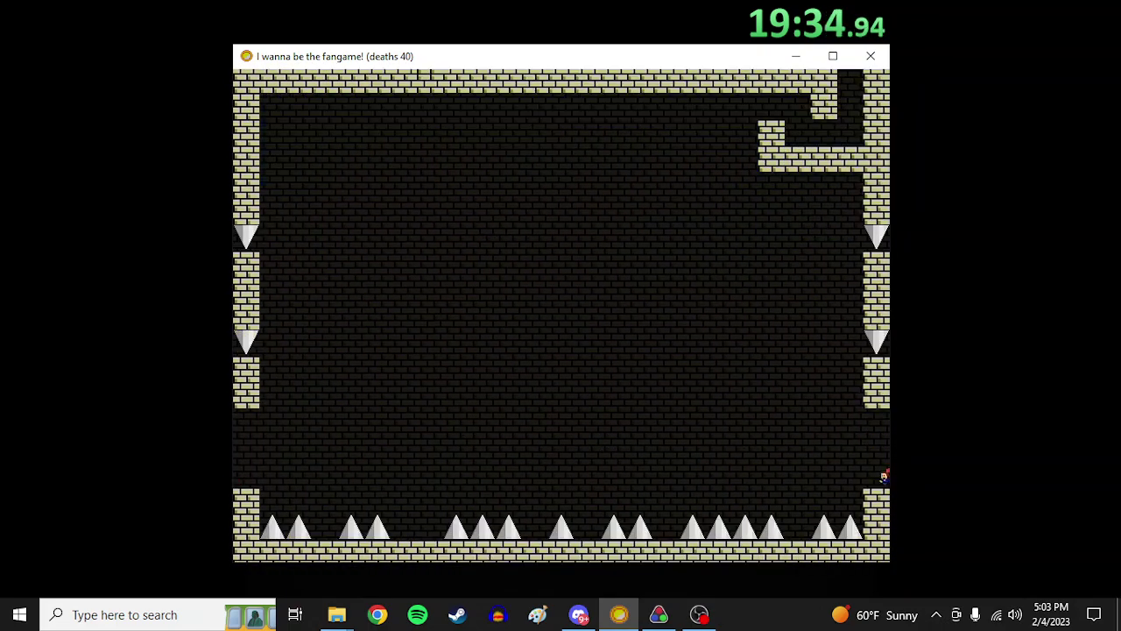
pyautogui.press('shift')
pyautogui.press('shift')
pyautogui.press('Right')
pyautogui.press('Left')
pyautogui.press('shift')
pyautogui.press('Left')
pyautogui.press('shift')
pyautogui.press('shift')
pyautogui.press('Left')
pyautogui.press('shift')
pyautogui.press('shift')
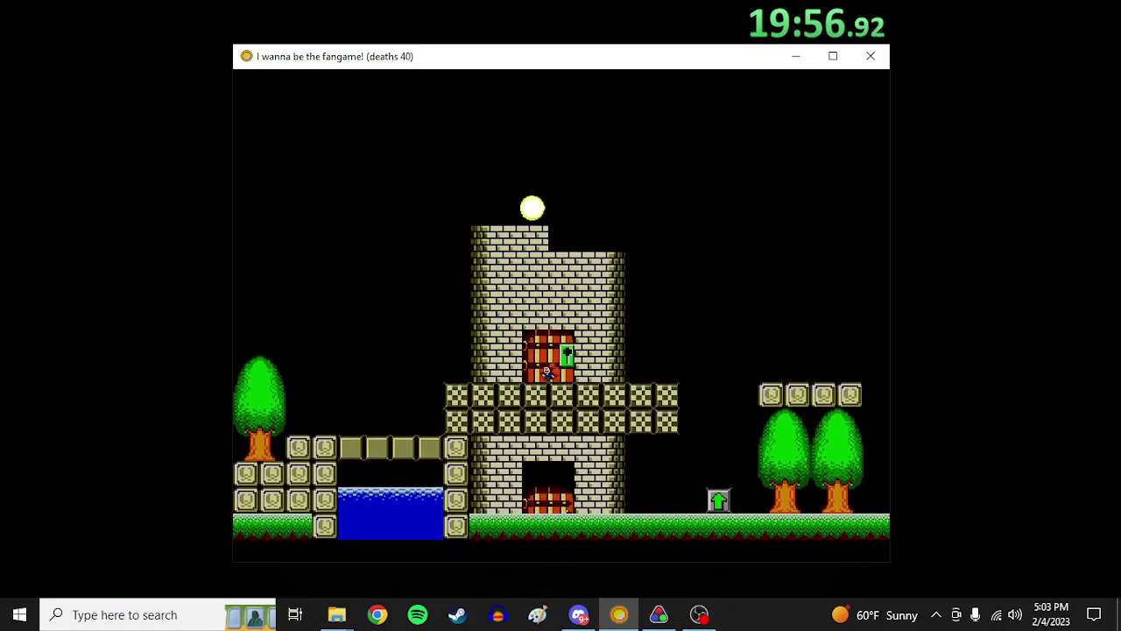
# Run left off the tower ledge ahead of the fire and jump over the purple-roofed house
pyautogui.press('Left')
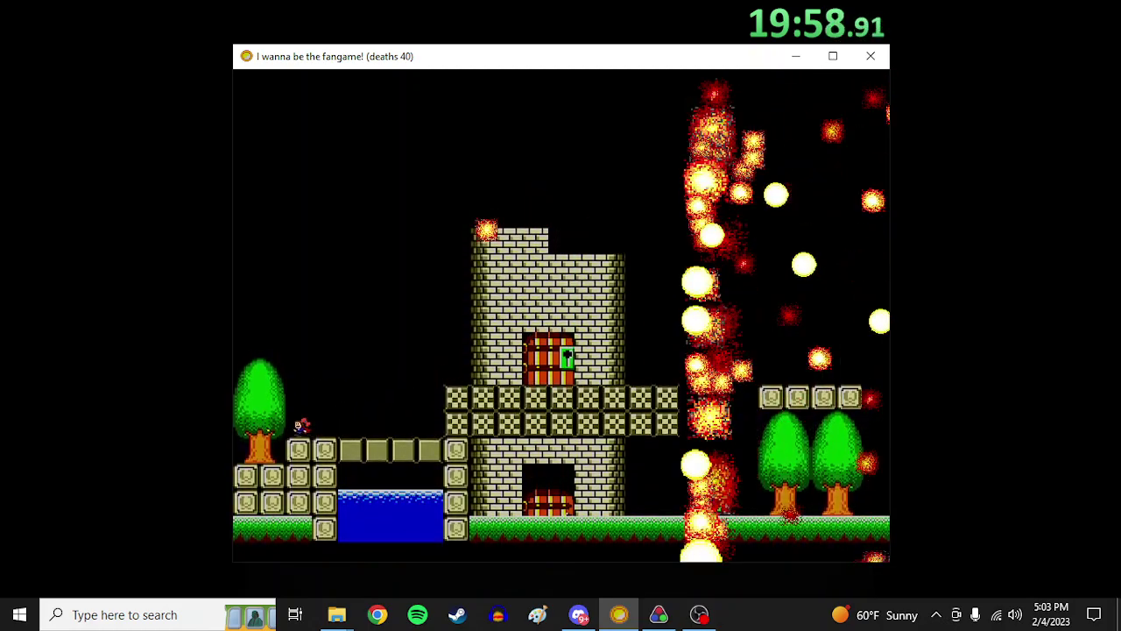
pyautogui.press('Left')
pyautogui.press('Left')
pyautogui.press('Left')
pyautogui.press('Left')
pyautogui.press('shift')
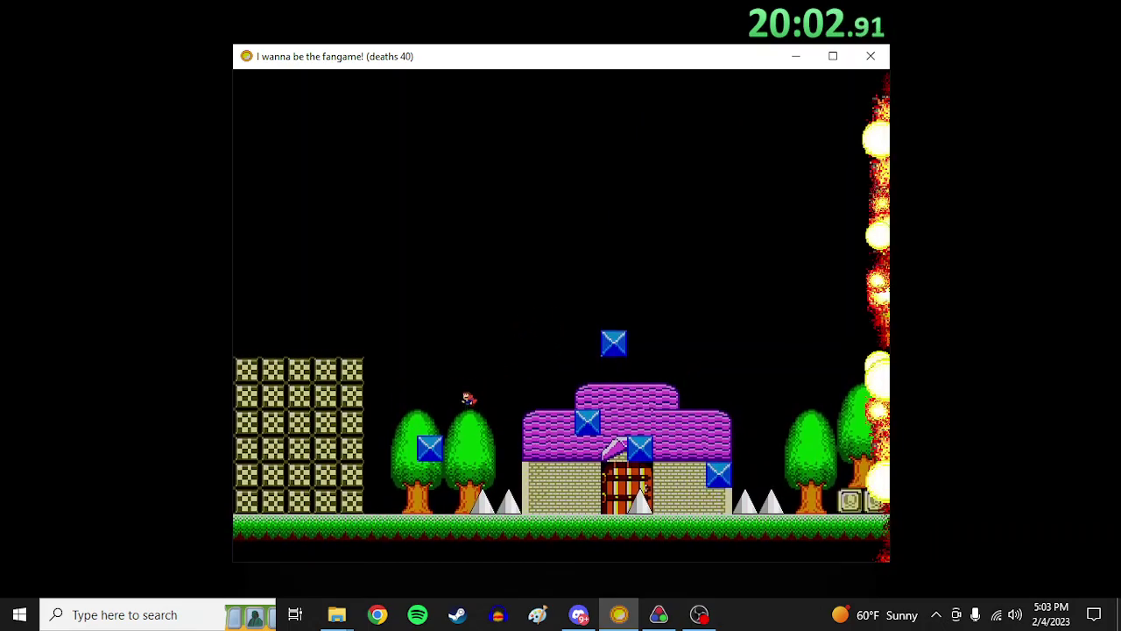
pyautogui.press('shift')
# Hop left through the spike-block room and drop into the lower left passage
pyautogui.press('Left')
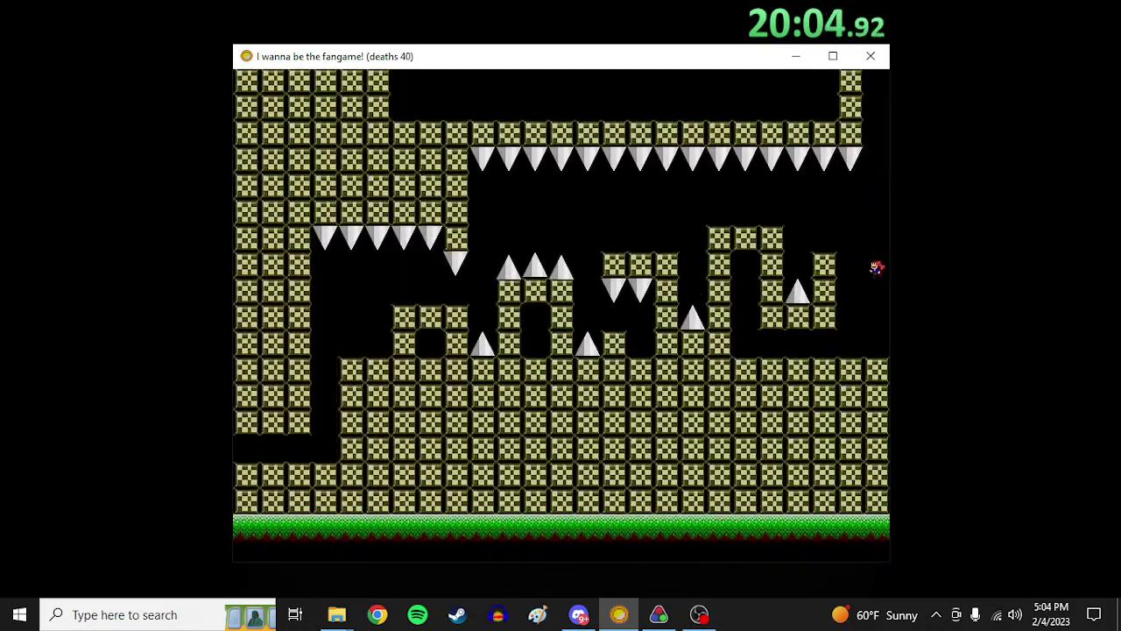
pyautogui.press('shift')
pyautogui.press('Left')
pyautogui.press('shift')
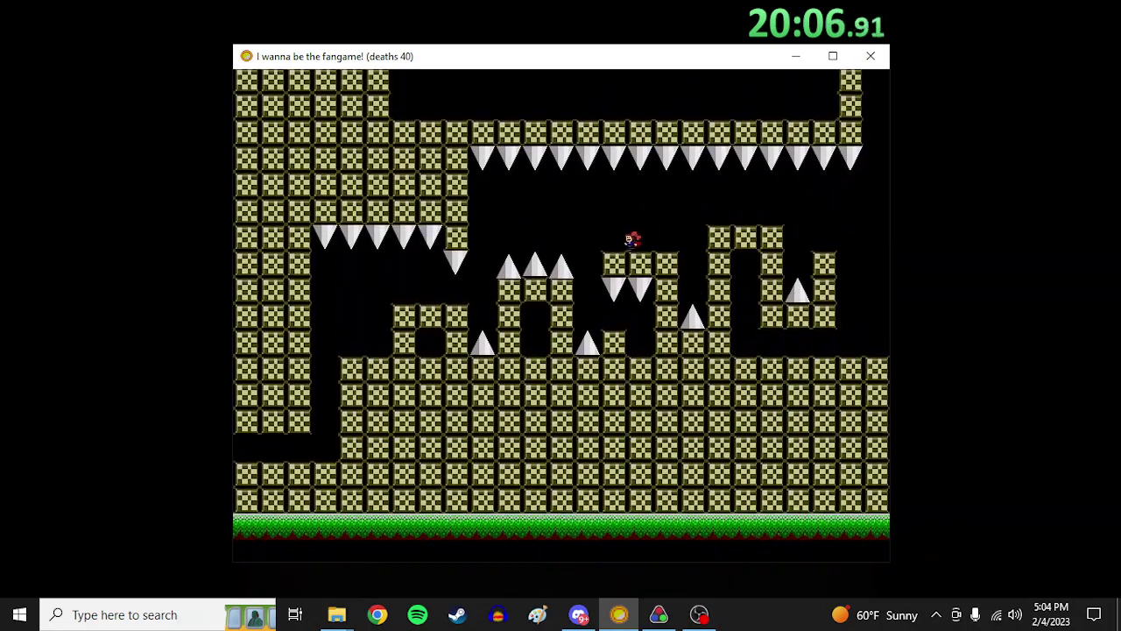
pyautogui.press('shift')
pyautogui.press('Left')
pyautogui.press('shift')
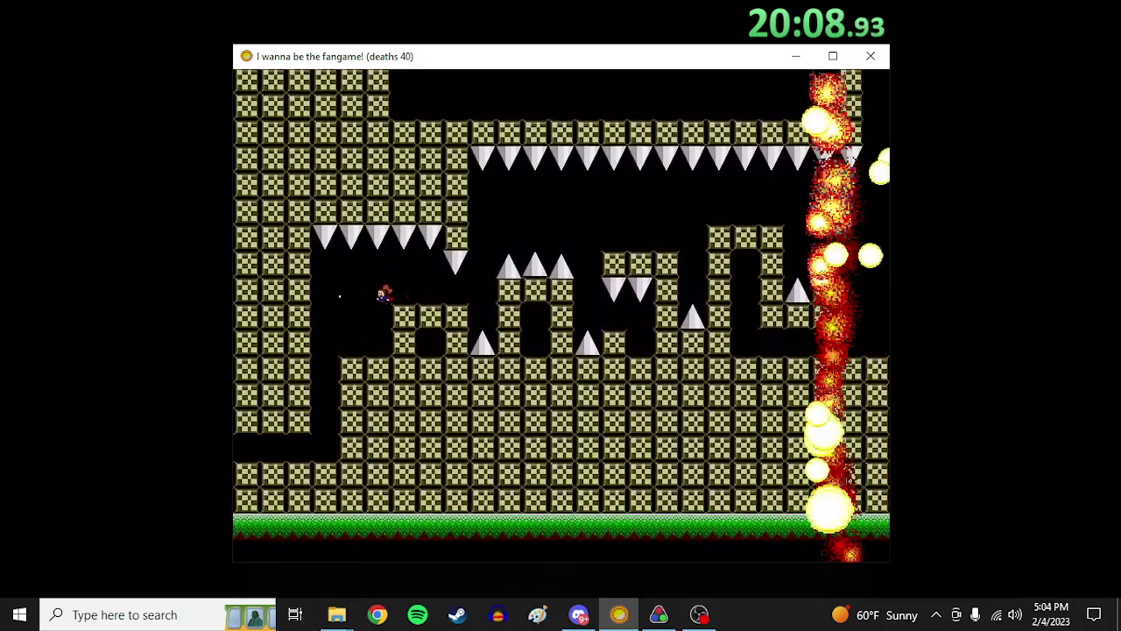
pyautogui.press('Left')
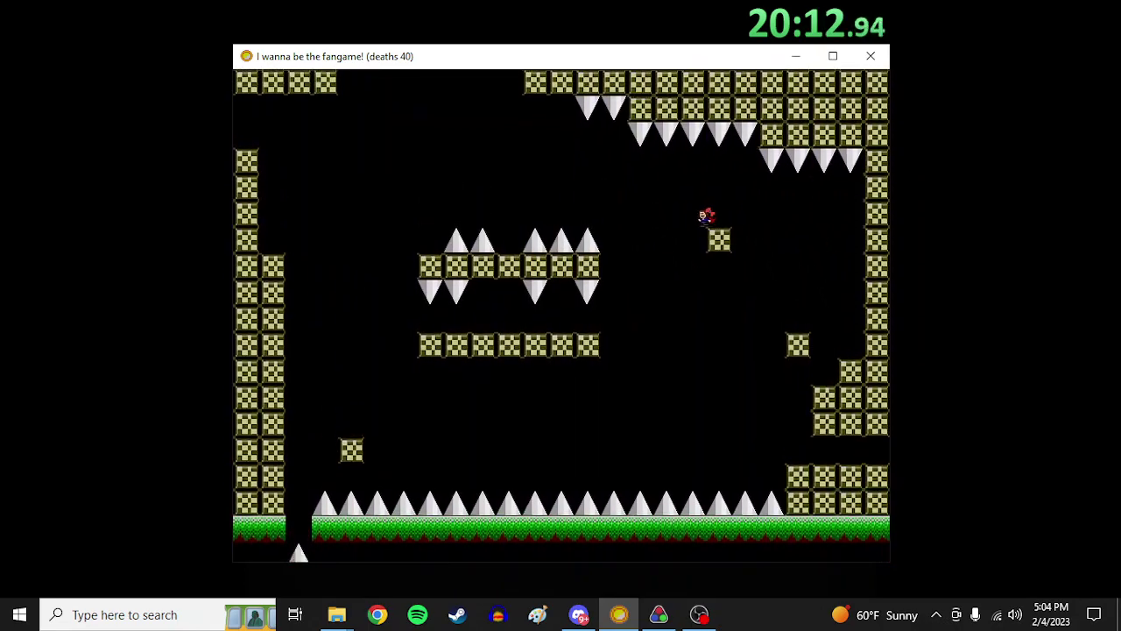
# Outrun the fire out of the last room to reach the ending at 40 deaths
pyautogui.press('Left')
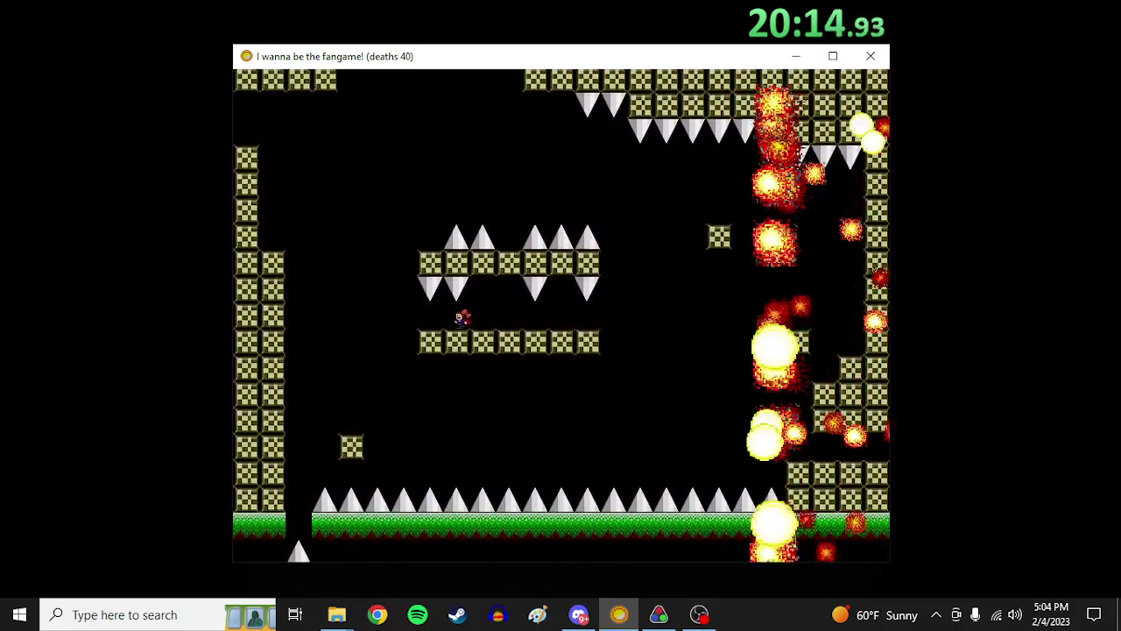
pyautogui.press('shift')
pyautogui.press('Left')
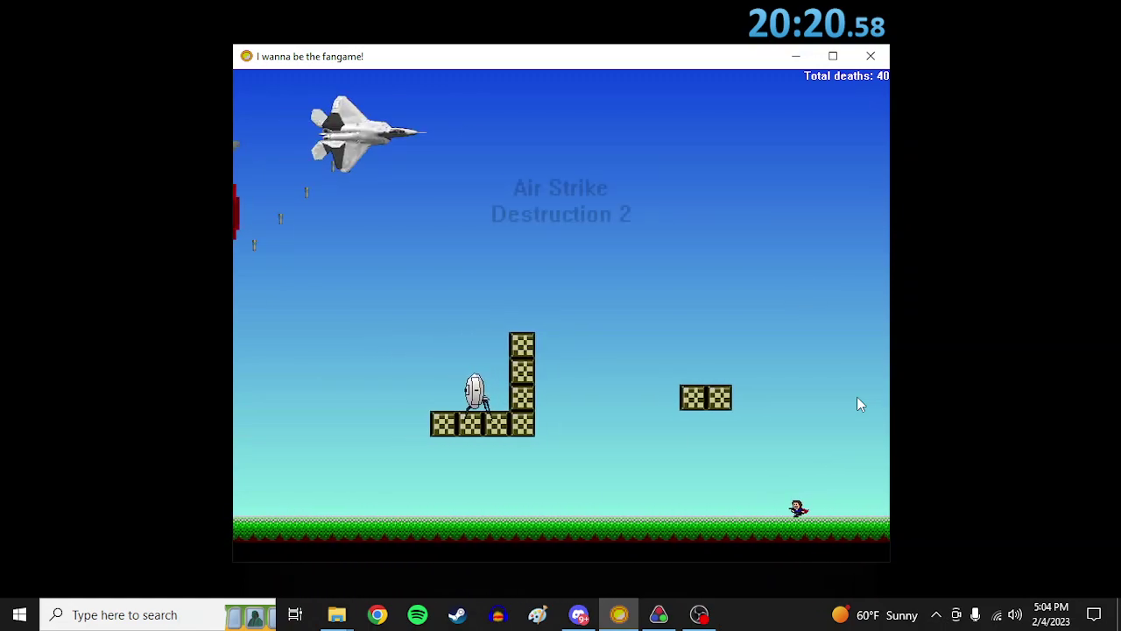
# Switch to the OBS Studio window from the Windows taskbar while recording continues
pyautogui.click(699, 614)
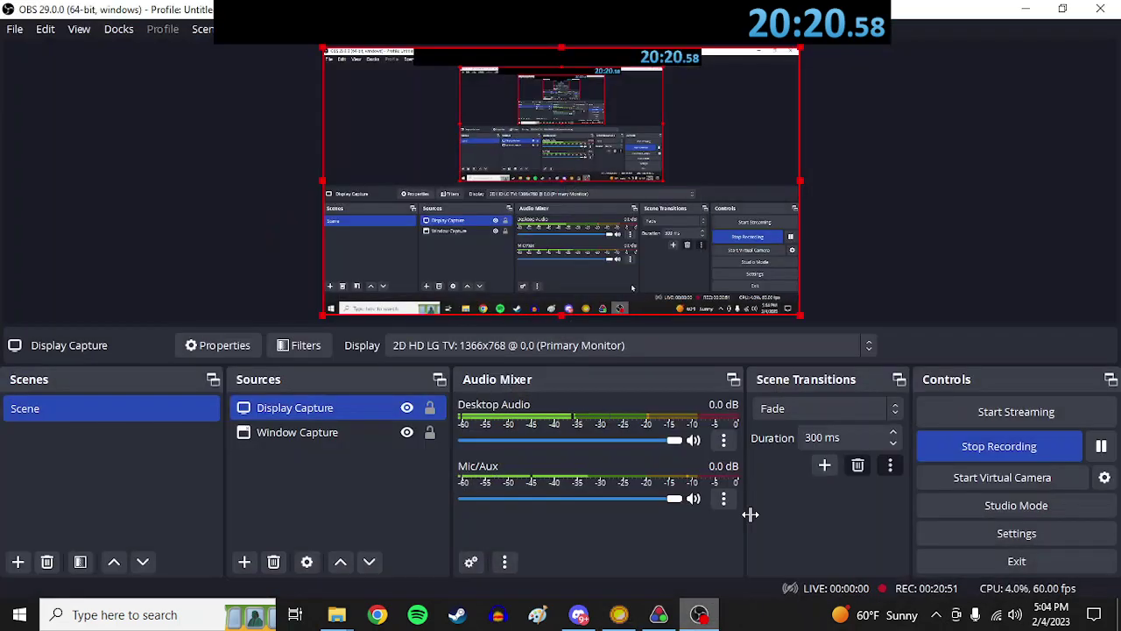